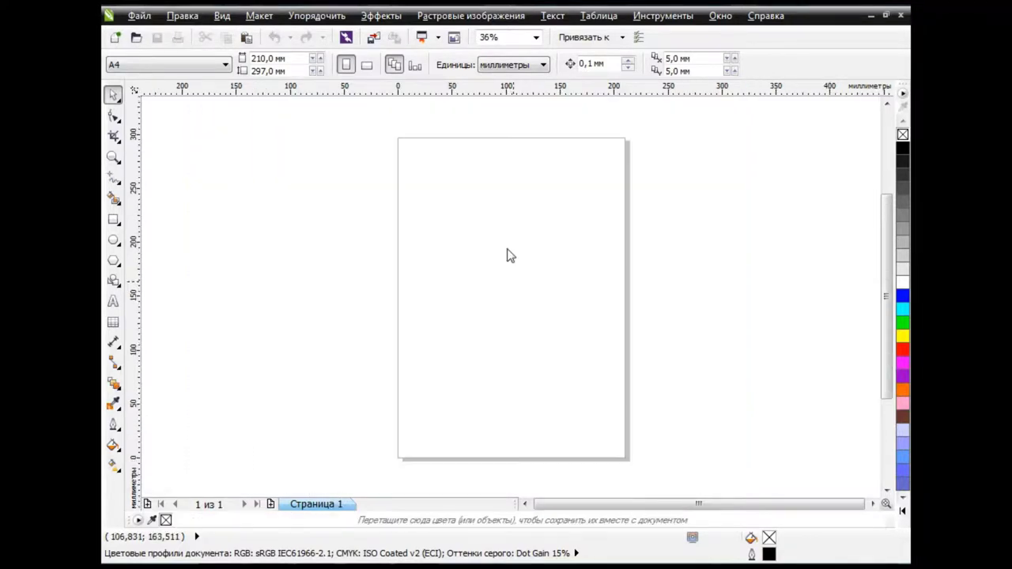
Draw a wide rectangle, about 192 × 71 mm, in the upper half of the page
left_click(113, 220)
left_click(151, 214)
mouse_move(406, 221)
left_mouse_down()
mouse_move(621, 290)
mouse_move(613, 298)
left_mouse_up()
Convert the rectangle to curves and pull its top corners inward symmetrically into a trapezoid
left_click(885, 63)
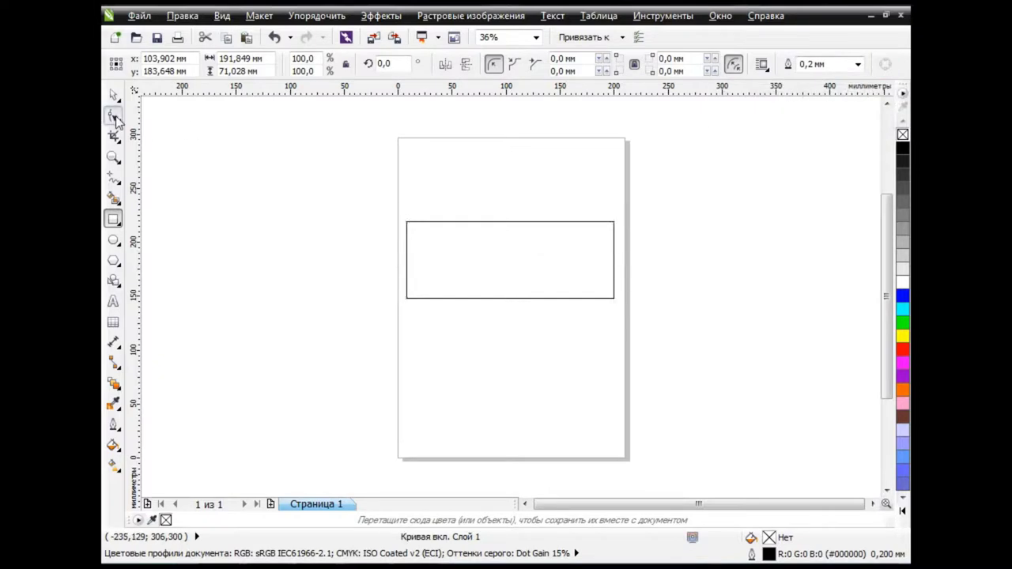
left_click(115, 116)
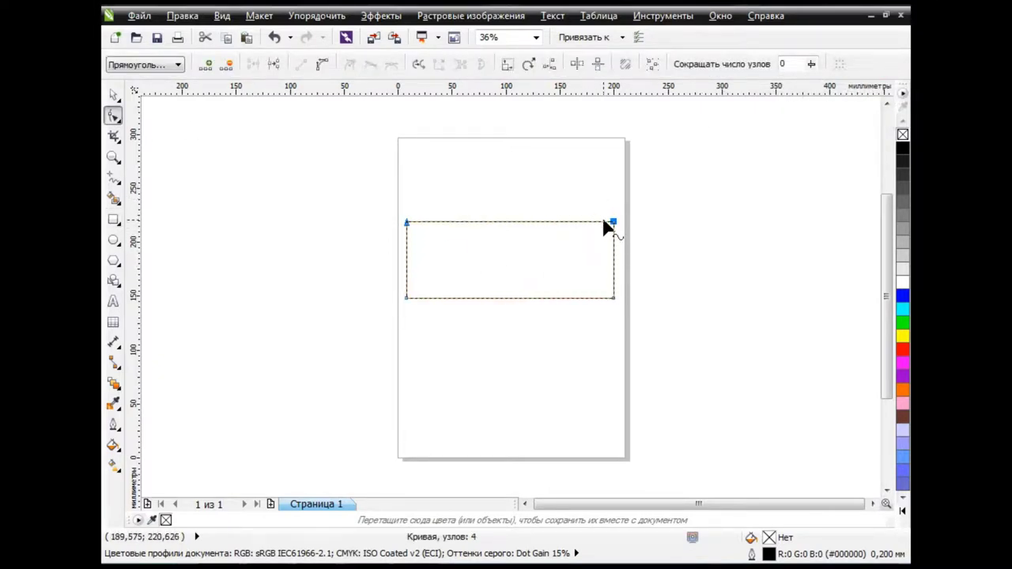
left_click(578, 63)
left_click_drag(614, 222, 582, 235)
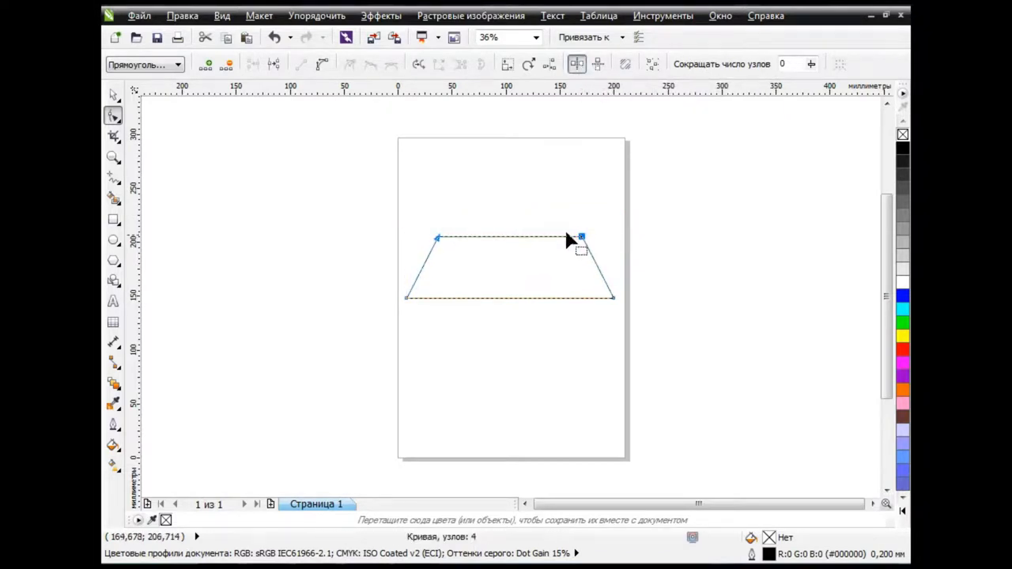
key("space")
left_click(400, 317)
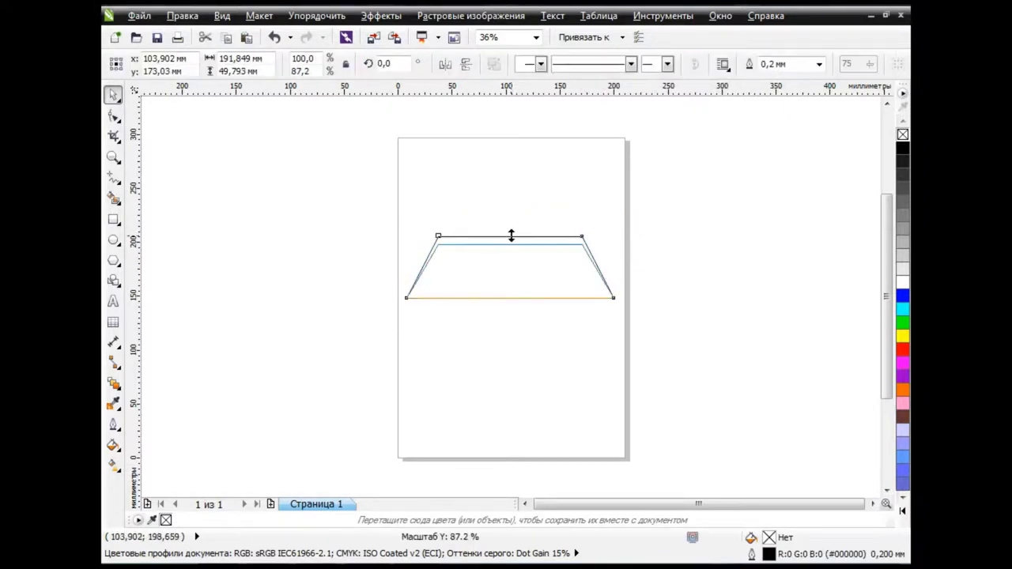
Refine the mirrored top corner nodes, undoing an over-deep adjustment, and reselect the trapezoid
key("F10")
left_click_drag(582, 235, 574, 255)
left_click(273, 37)
left_click(577, 64)
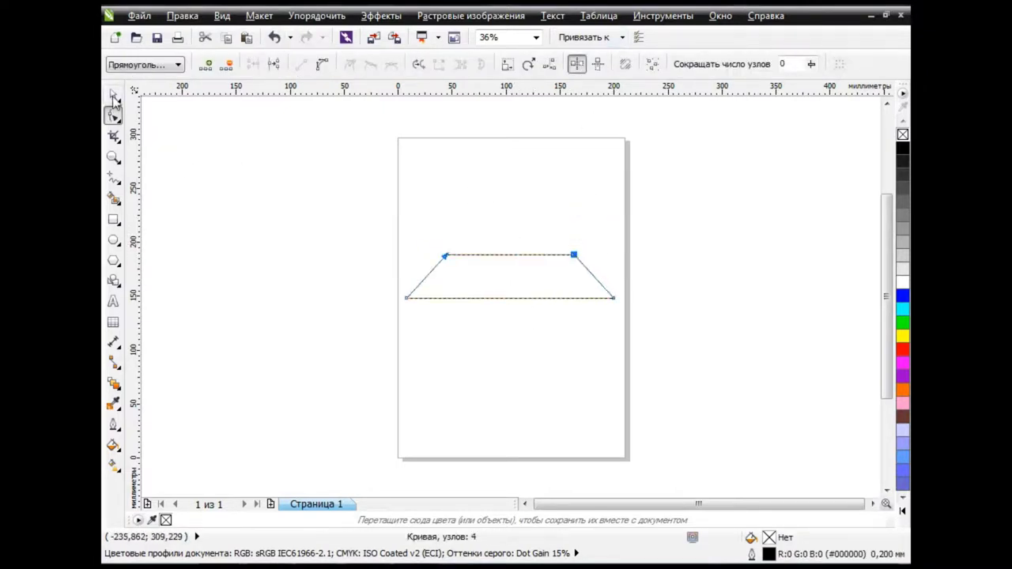
key("space")
Enlarge the trapezoid to double width near the page top and paste a slightly smaller copy inside
left_click(406, 298)
mouse_move(400, 301)
left_mouse_down()
mouse_move(313, 339)
mouse_move(282, 331)
left_mouse_up()
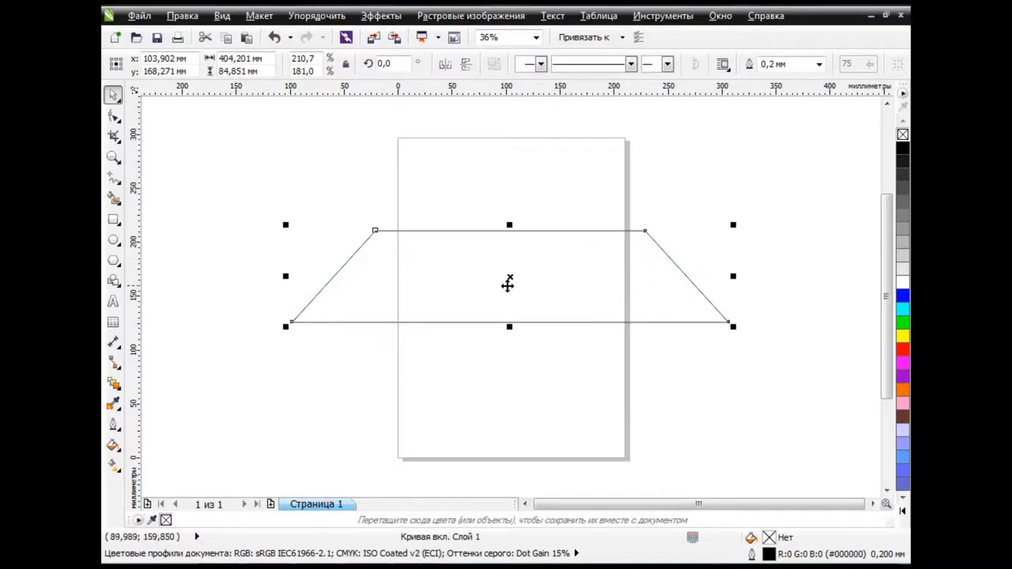
left_click_drag(509, 282, 509, 195)
left_click(707, 301)
left_click(653, 194)
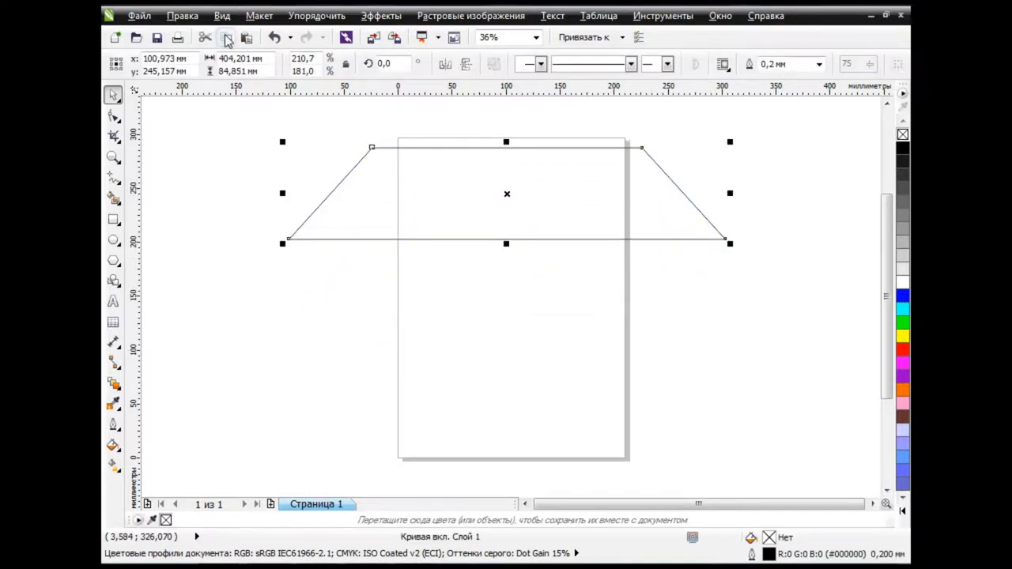
mouse_move(732, 144)
left_mouse_down()
mouse_move(740, 137)
mouse_move(728, 135)
left_mouse_up()
left_click_drag(507, 143, 506, 147)
Nudge the inner copy's bottom-left and bottom-right corner nodes inward
key("F10")
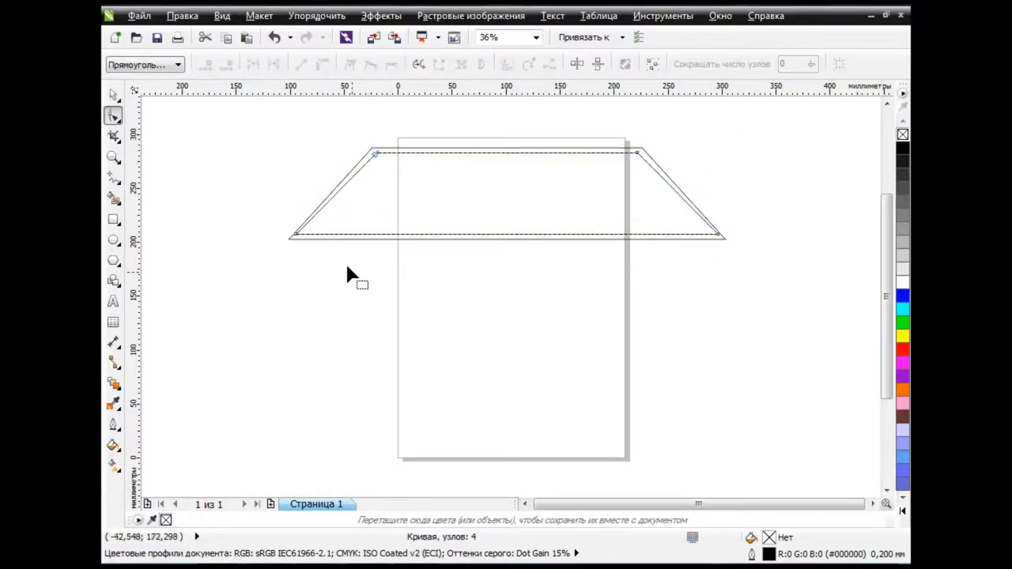
left_click_drag(294, 236, 297, 235)
left_click_drag(719, 235, 714, 235)
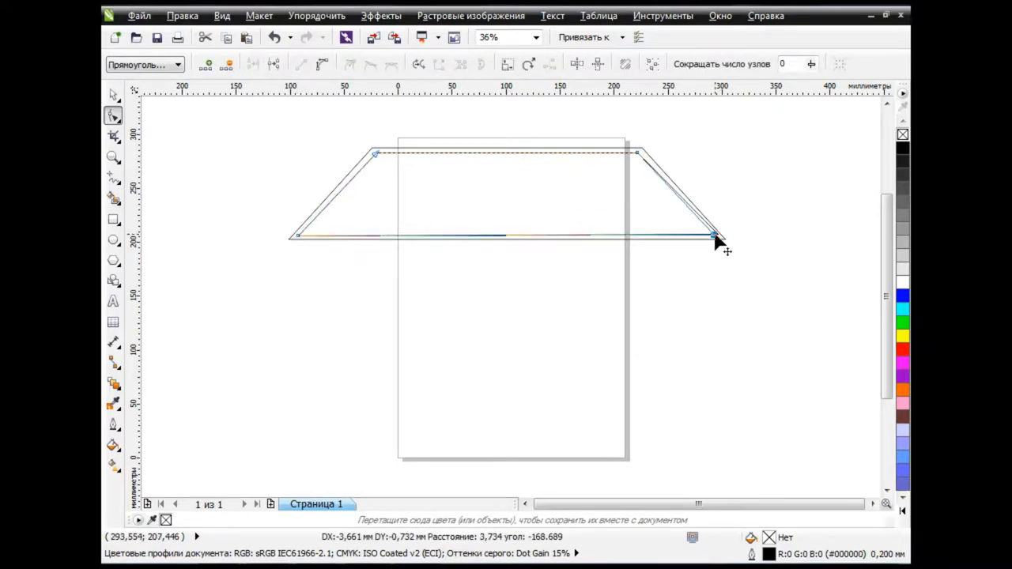
left_click(115, 95)
left_click(363, 320)
Select the inner copy's two top corner nodes and shift them to even out the rim
left_click(377, 154)
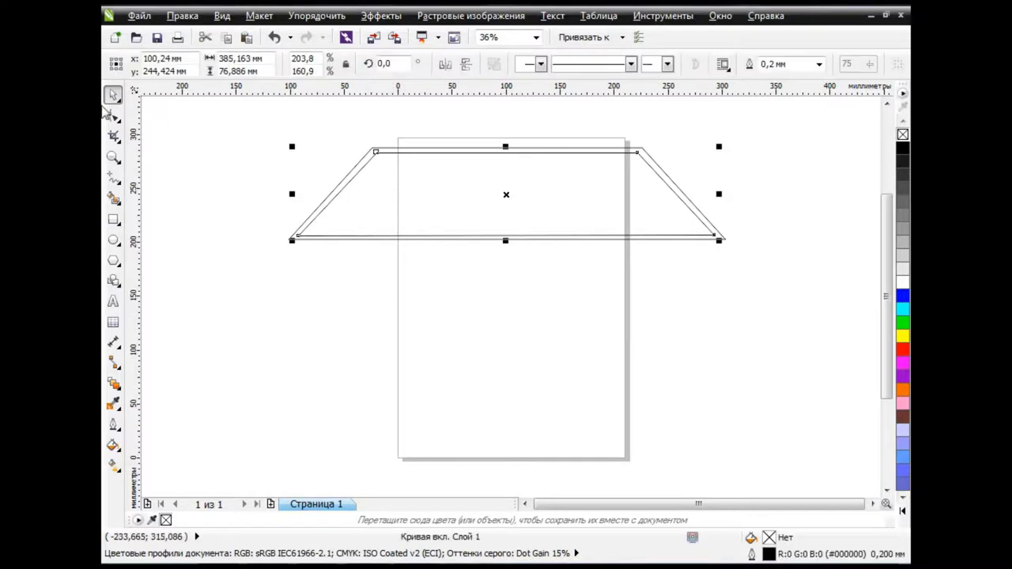
key("F10")
left_click(637, 152)
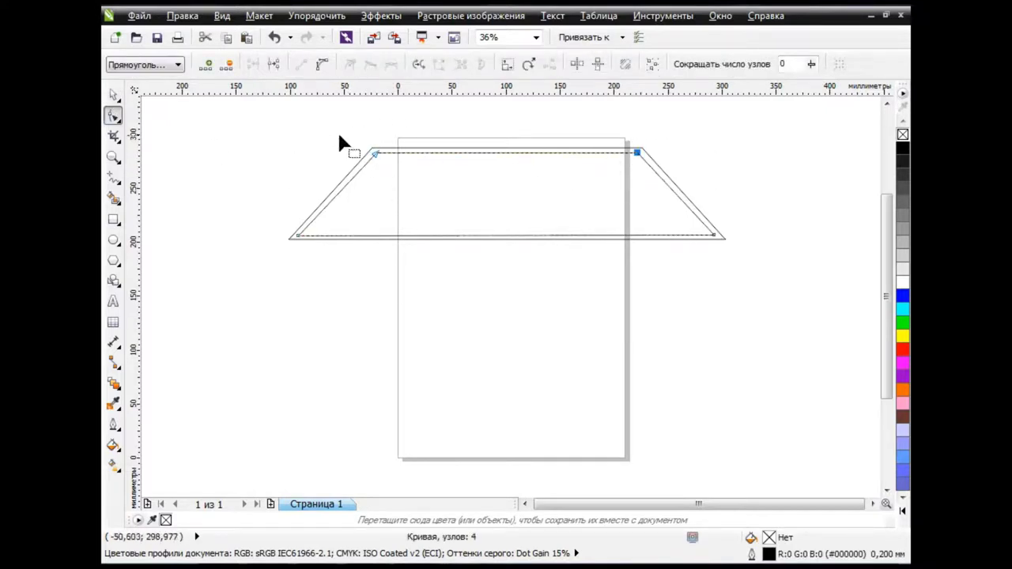
left_click_drag(339, 130, 451, 203)
left_click_drag(638, 153, 638, 154)
key("space")
Apply an Interactive Extrude to the rim, dragging it downward into a deeper 3D box
left_click(475, 336)
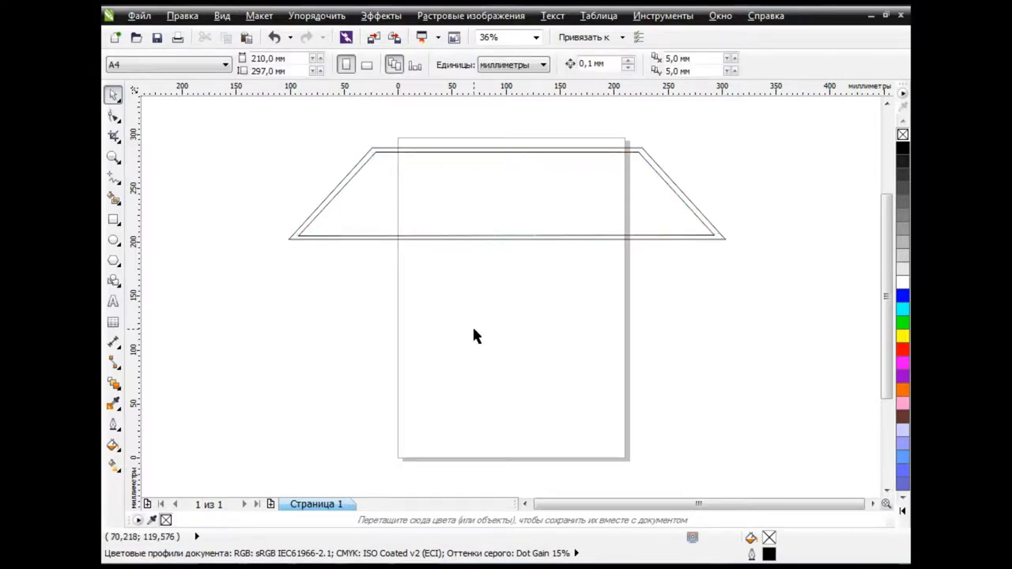
left_click(113, 384)
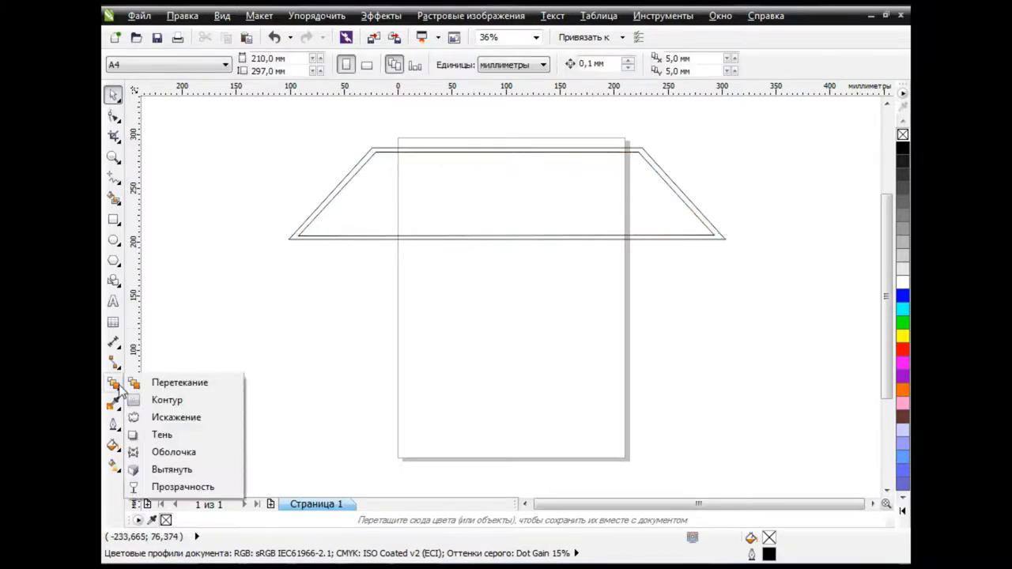
left_click(171, 470)
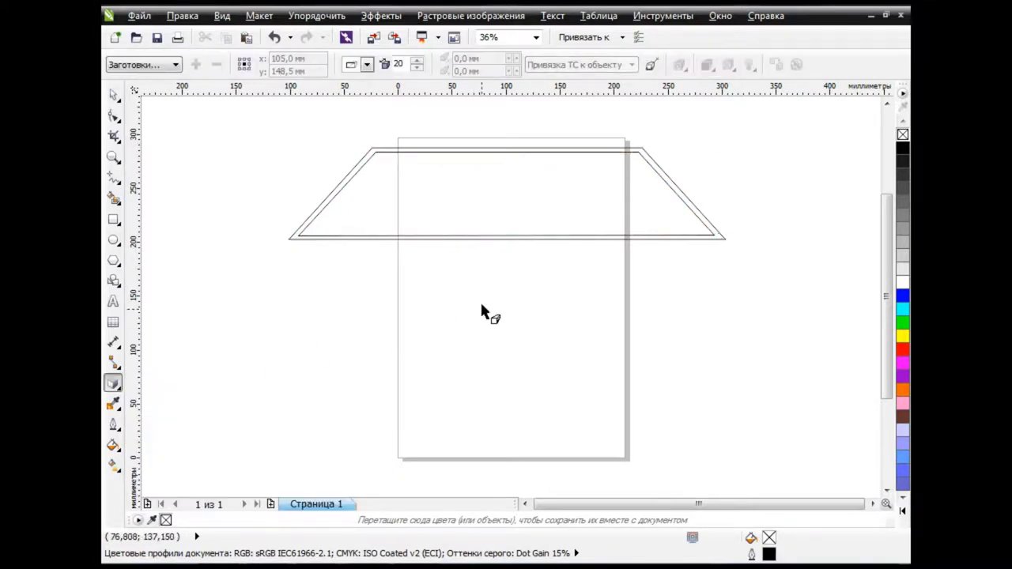
left_click(712, 234)
left_click_drag(661, 247, 507, 394)
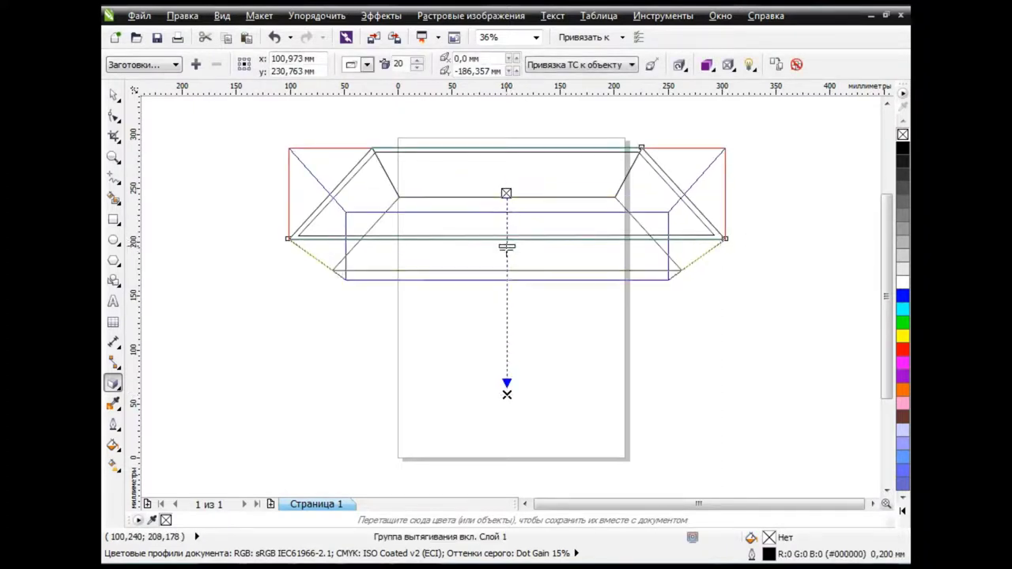
left_click_drag(507, 234, 510, 343)
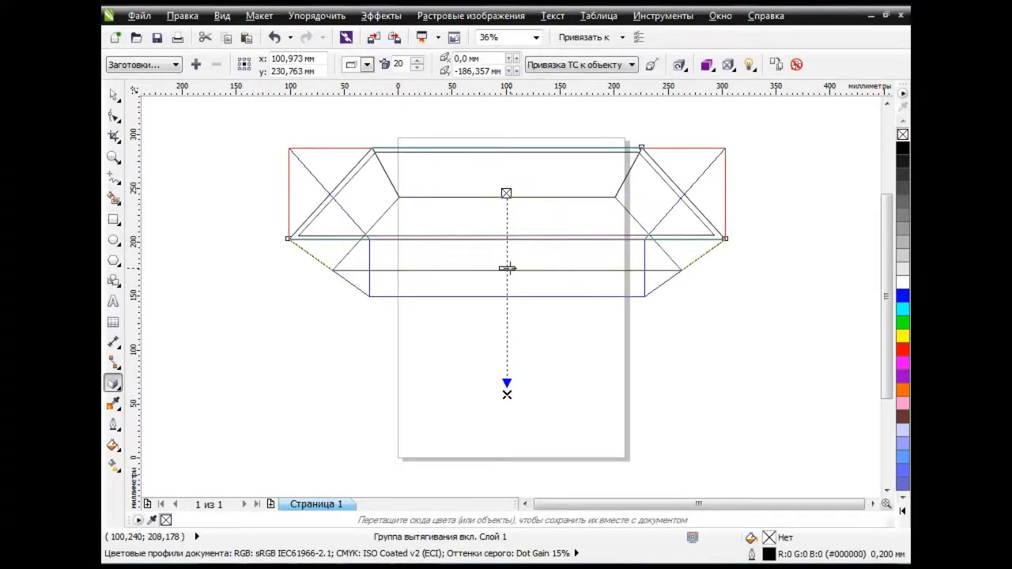
left_click(574, 346)
Lower the extrusion's vanishing point and tune its depth so the box bottom sits lower
left_click(534, 292)
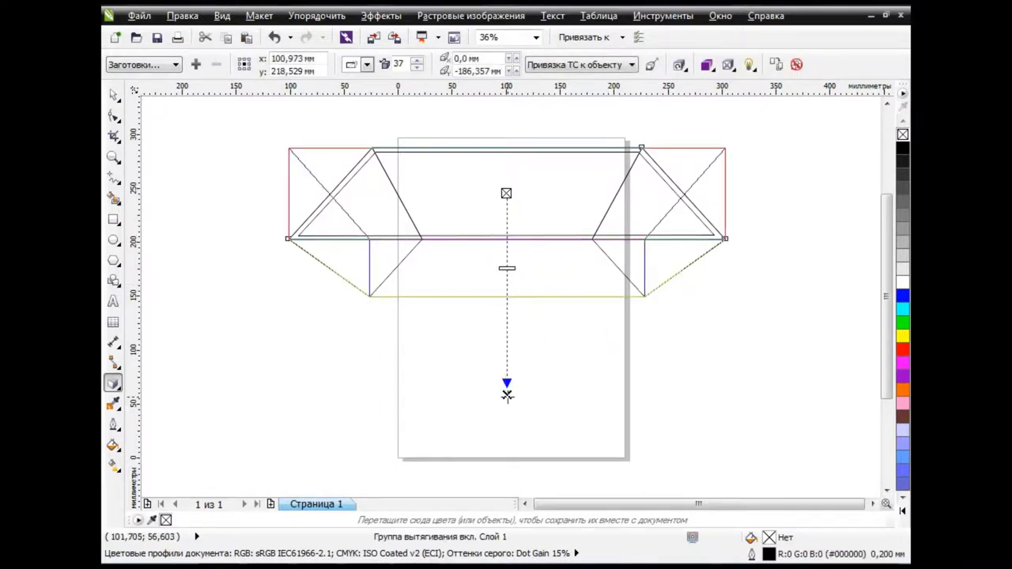
left_click_drag(506, 393, 507, 482)
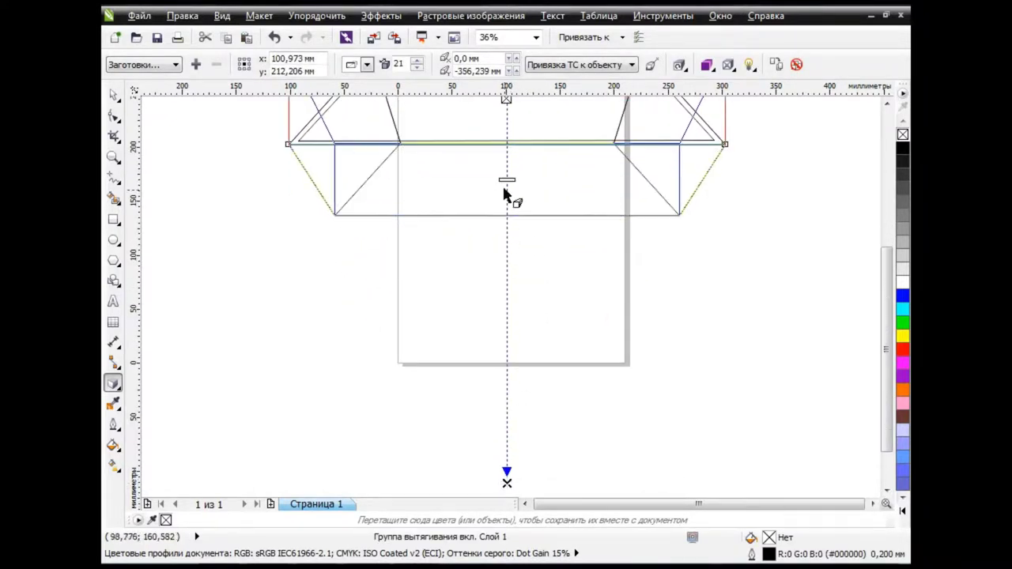
scroll(529, 265, "down", 2)
left_click_drag(521, 372, 519, 486)
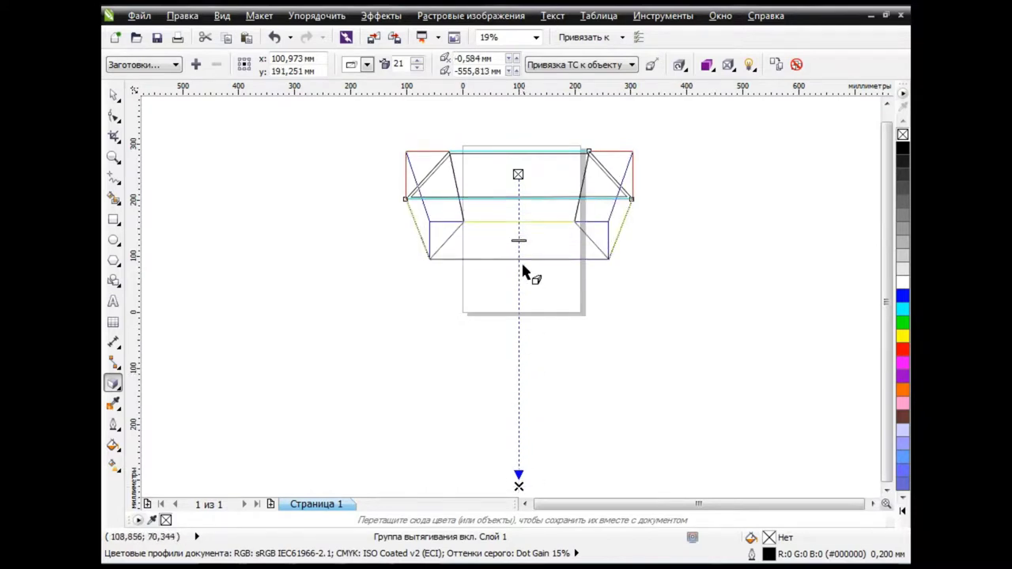
mouse_move(519, 241)
left_mouse_down()
mouse_move(519, 224)
mouse_move(521, 238)
left_mouse_up()
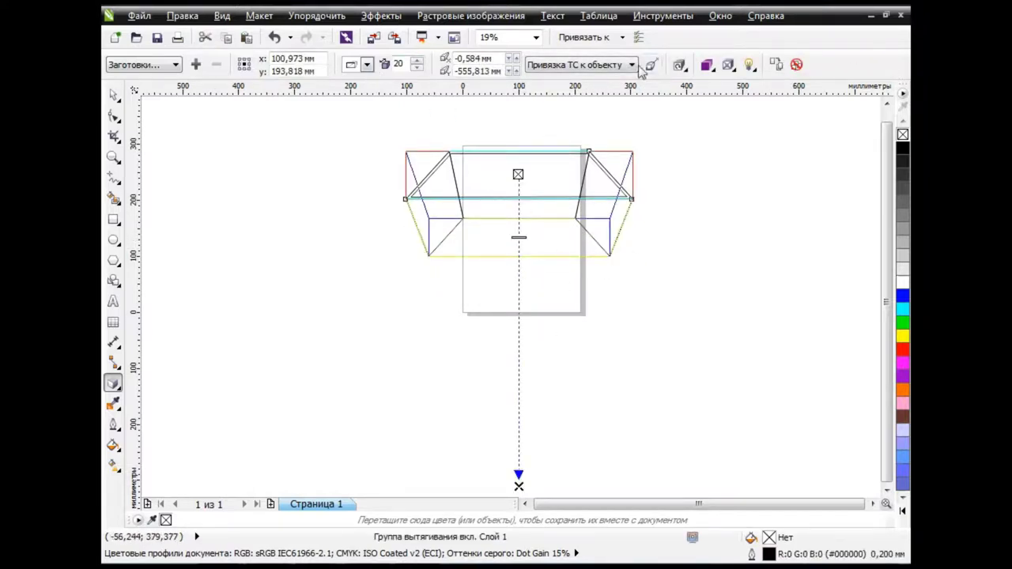
left_click(670, 301)
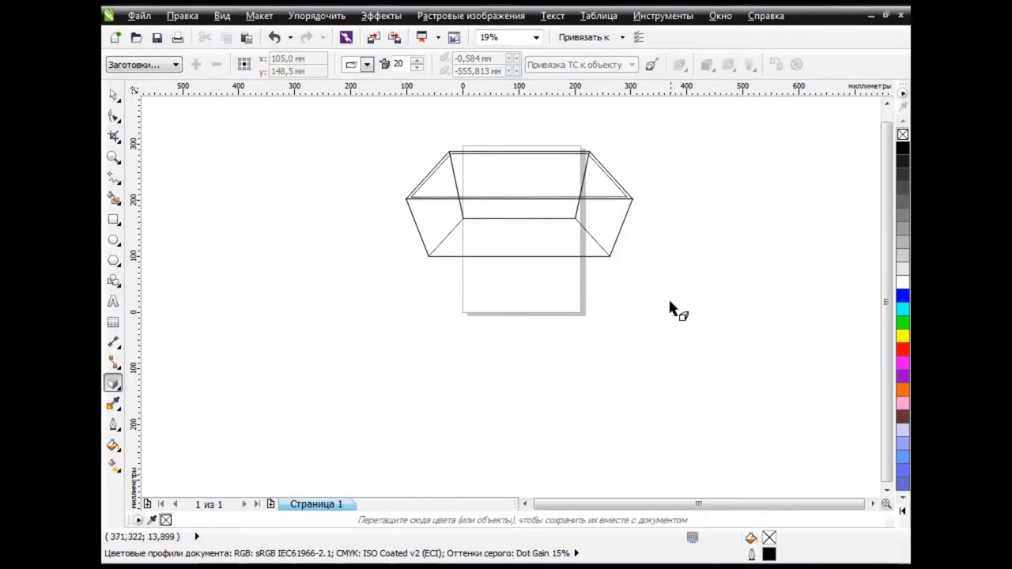
left_click(542, 255)
left_click_drag(519, 237, 519, 247)
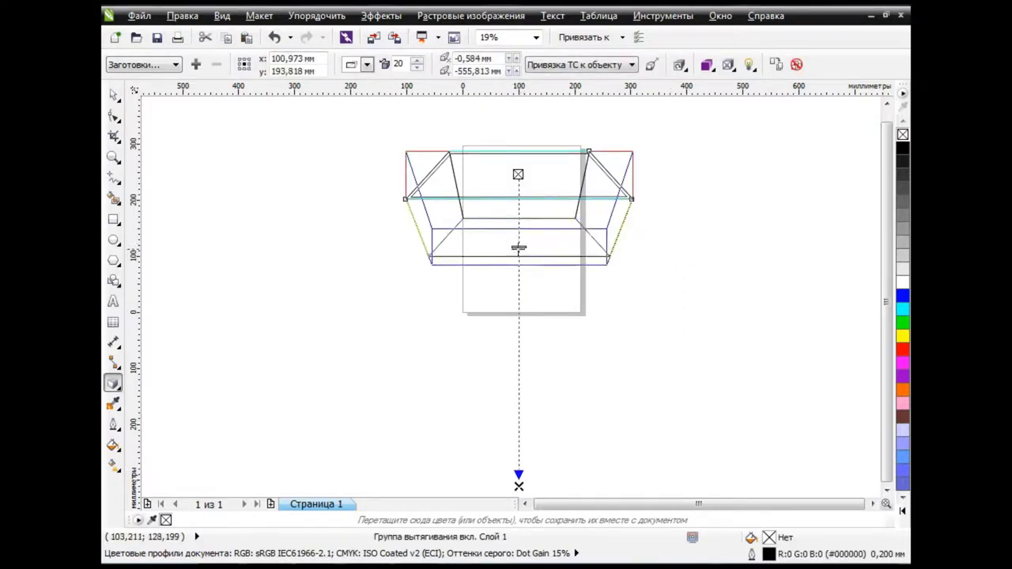
left_click(618, 311)
scroll(541, 200, "up", 1)
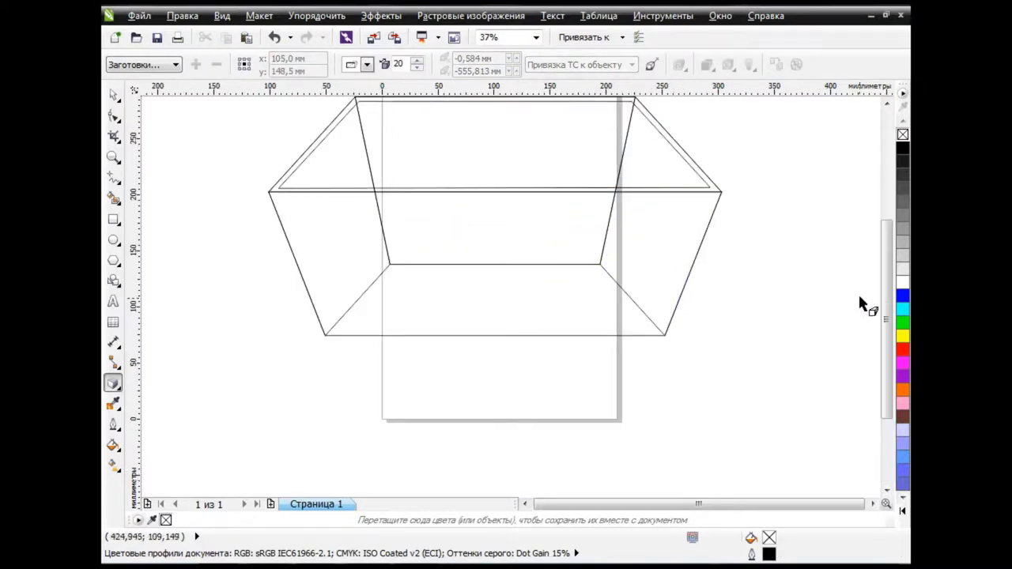
scroll(881, 293, "up", 1)
key("space")
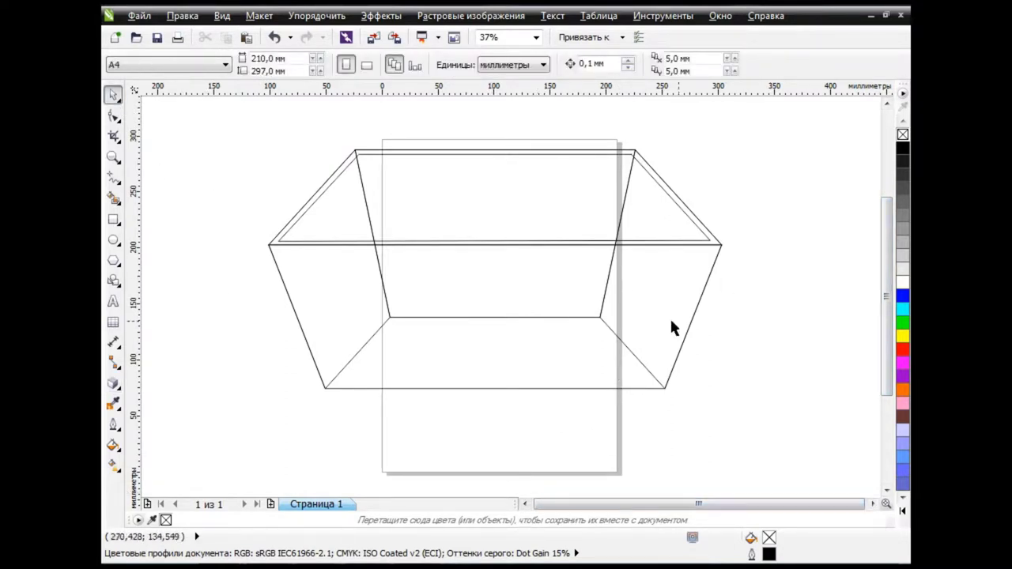
Break the extruded box apart, then move its wall group down and back under the rim
left_click(699, 298)
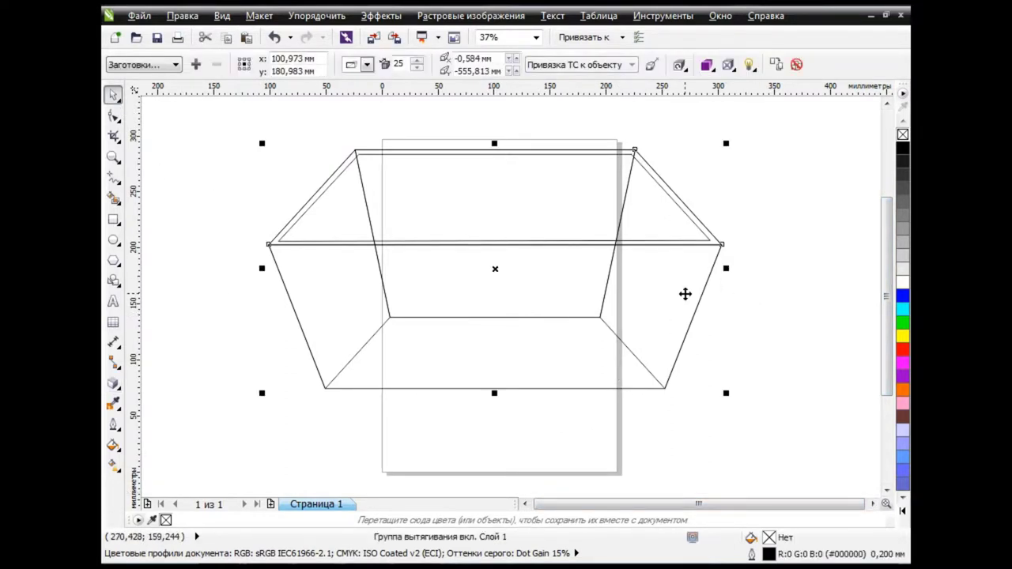
left_click(318, 16)
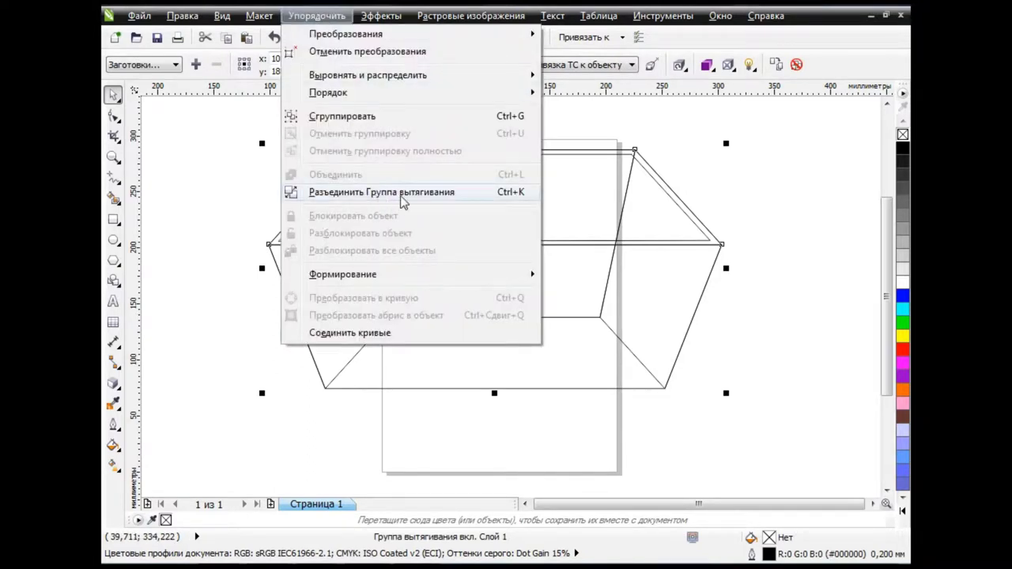
left_click(493, 192)
left_click(757, 257)
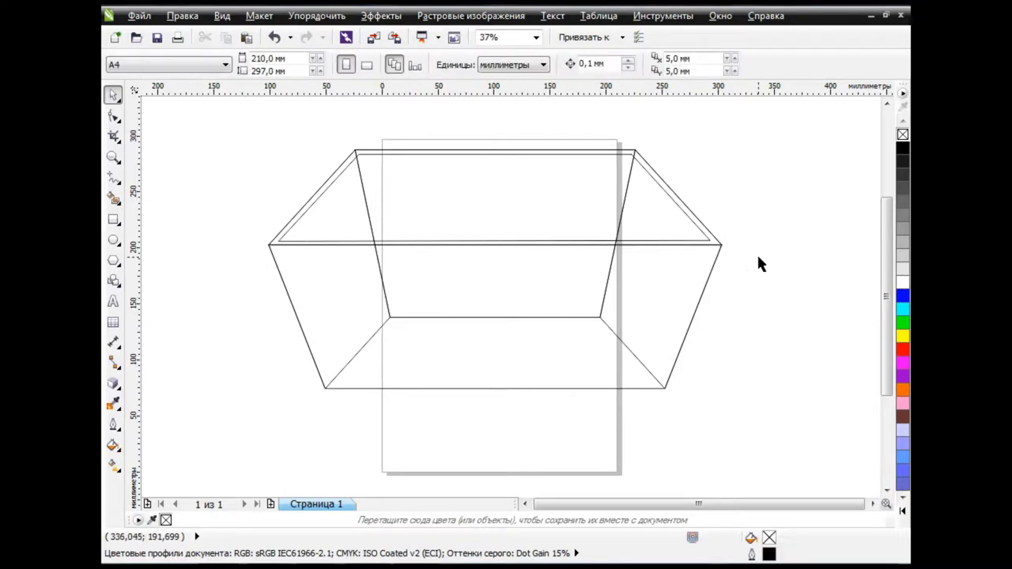
left_click_drag(689, 301, 684, 361)
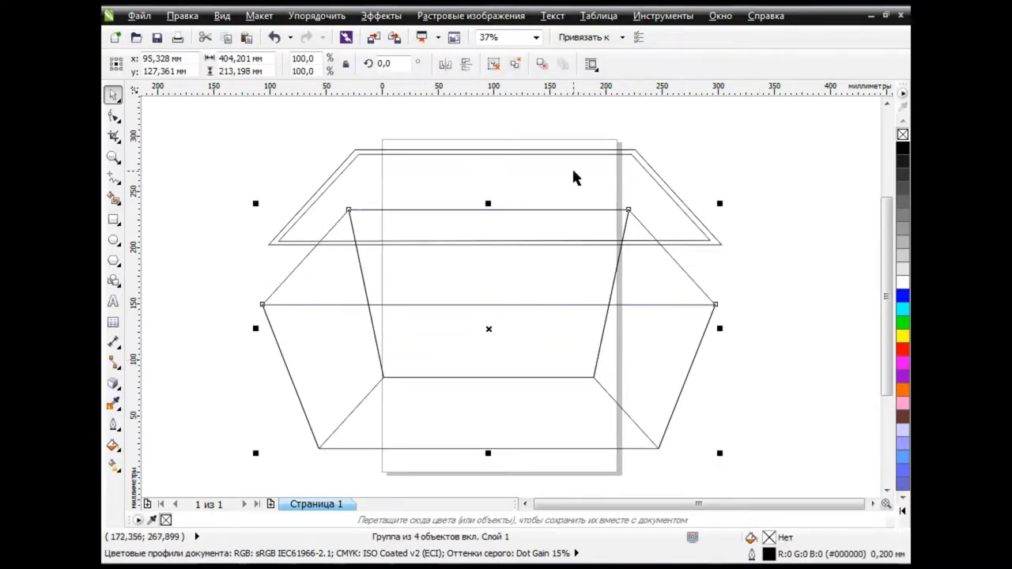
left_click_drag(396, 181, 414, 126)
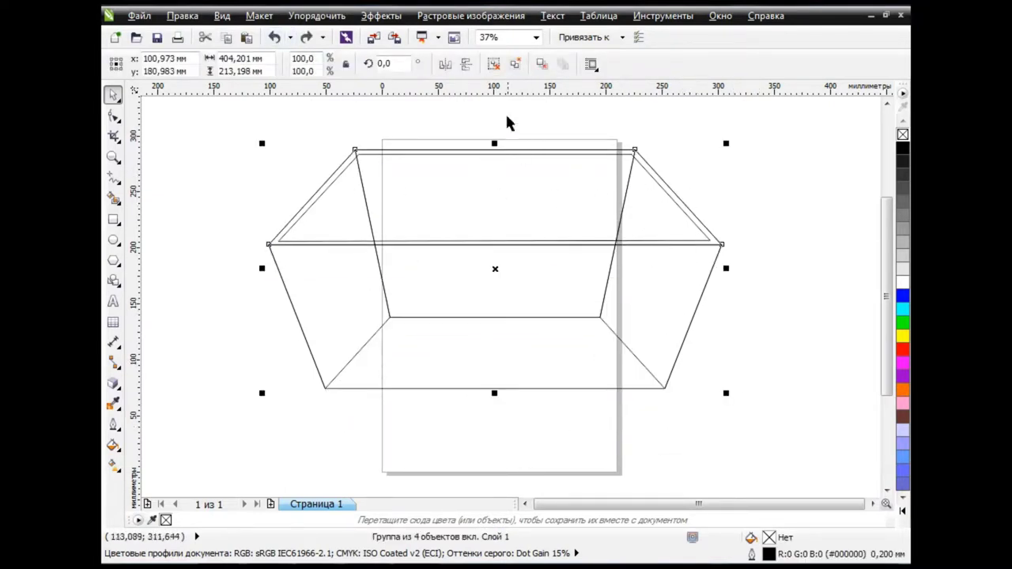
Ungroup the box faces, drag them apart, then undo the moves to reassemble the box
left_click(495, 68)
left_click_drag(659, 283, 671, 319)
left_click_drag(697, 284, 769, 276)
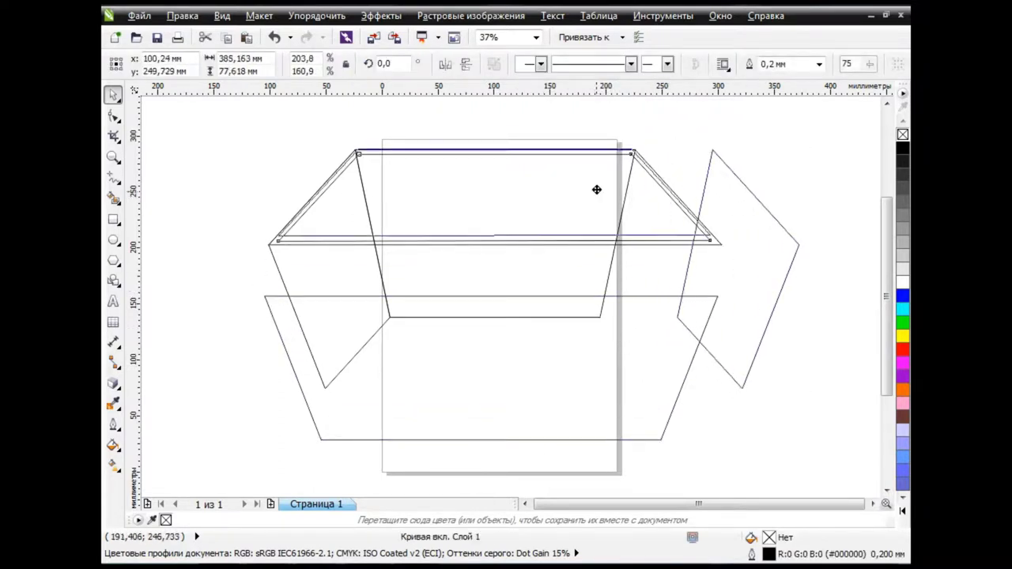
left_click_drag(598, 188, 569, 177)
key("ctrl+z")
left_click_drag(577, 283, 639, 283)
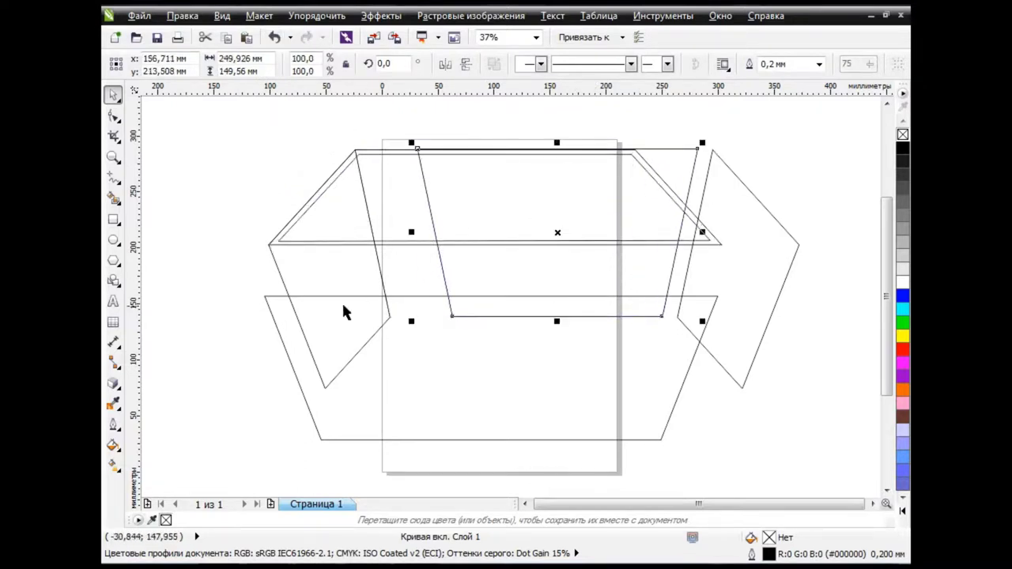
left_click_drag(322, 277, 250, 277)
key("ctrl+z")
key("ctrl+z")
key("ctrl+z")
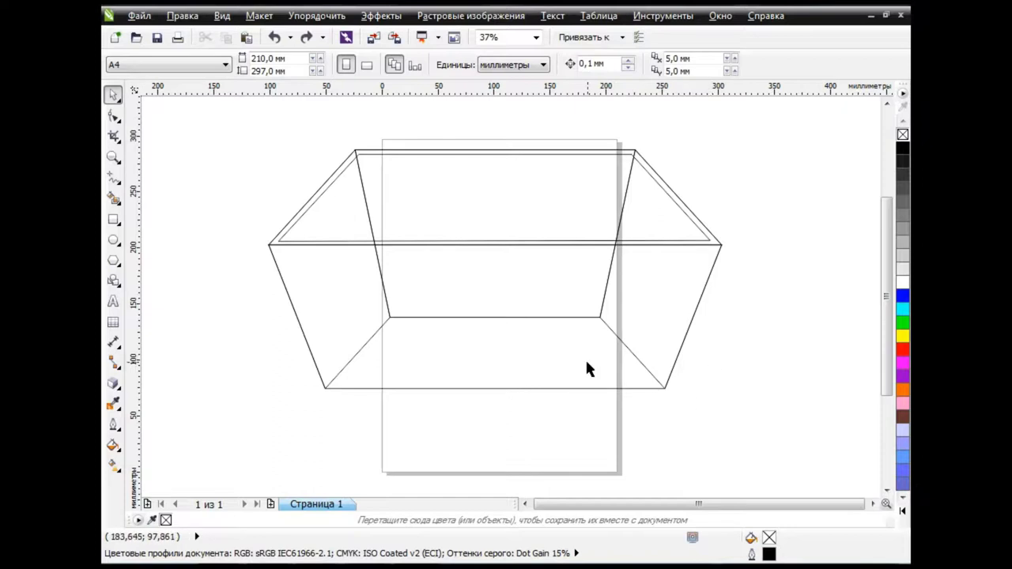
key("ctrl+shift+z")
key("ctrl+z")
left_click(778, 299)
left_click_drag(394, 382, 488, 423)
left_click(274, 37)
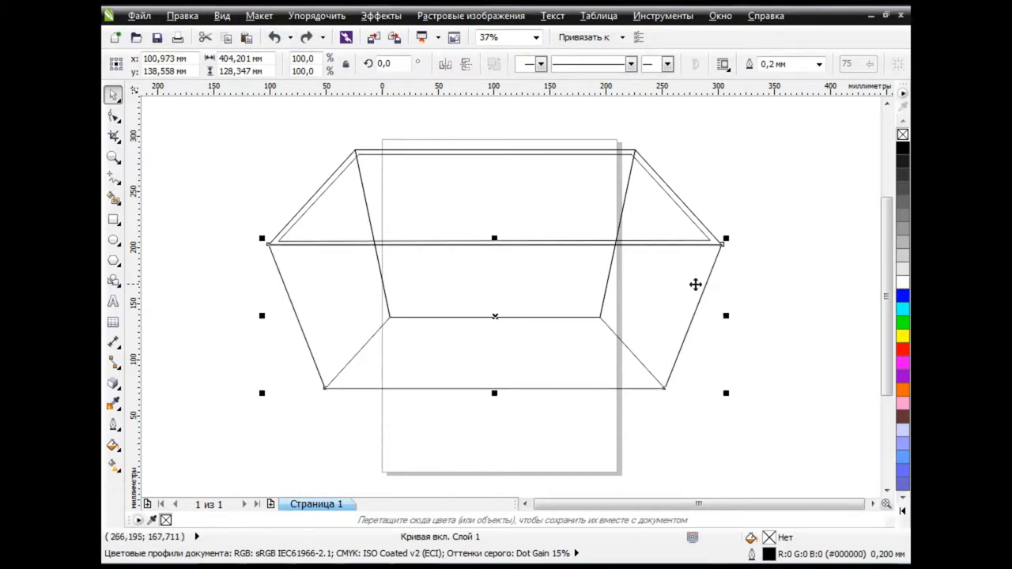
left_click(744, 285)
left_click(603, 350)
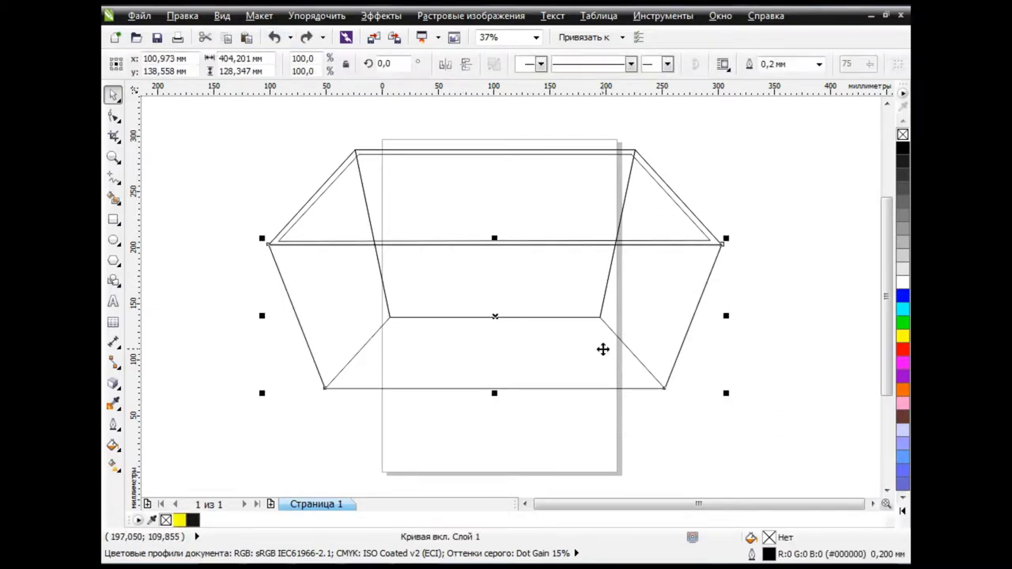
left_click(114, 116)
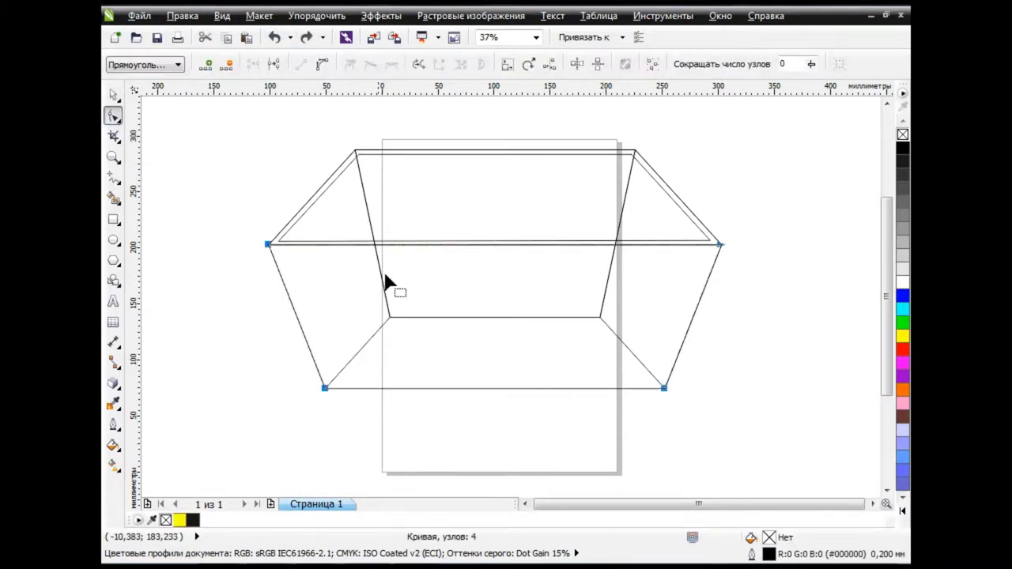
mouse_move(268, 244)
left_mouse_down()
mouse_move(293, 280)
mouse_move(397, 319)
left_mouse_up()
key("Escape")
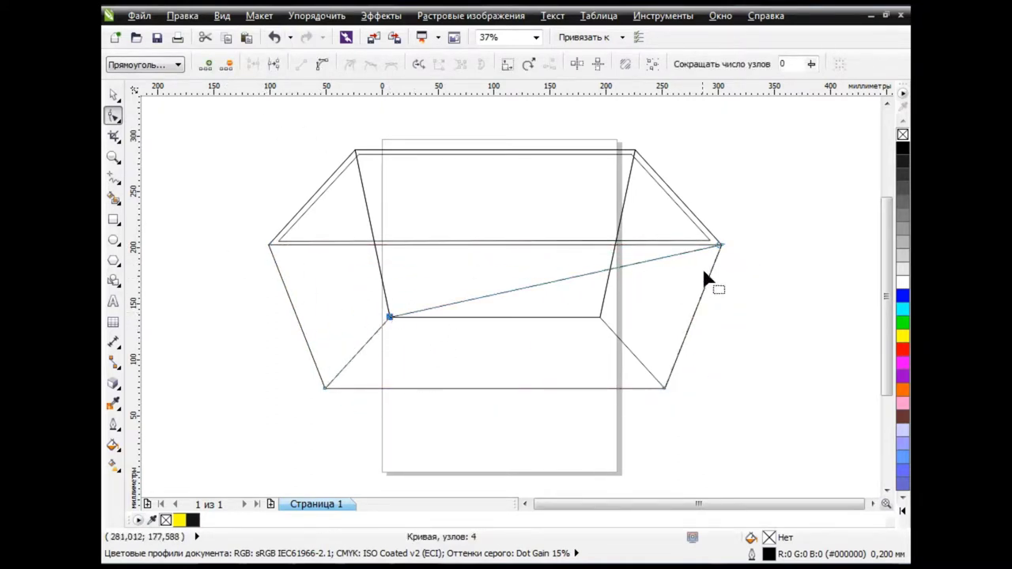
left_click_drag(719, 245, 601, 318)
key("space")
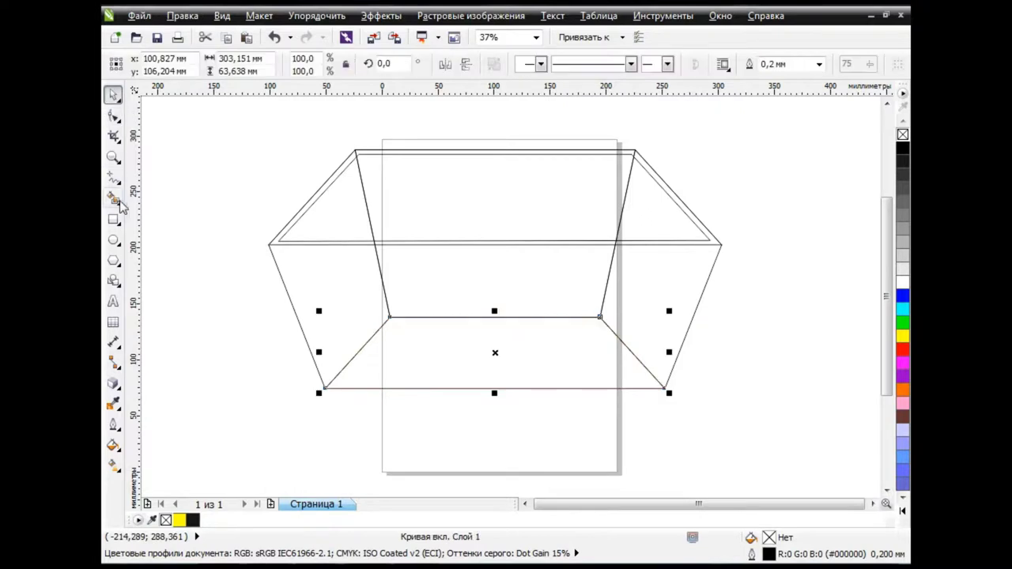
left_click(785, 319)
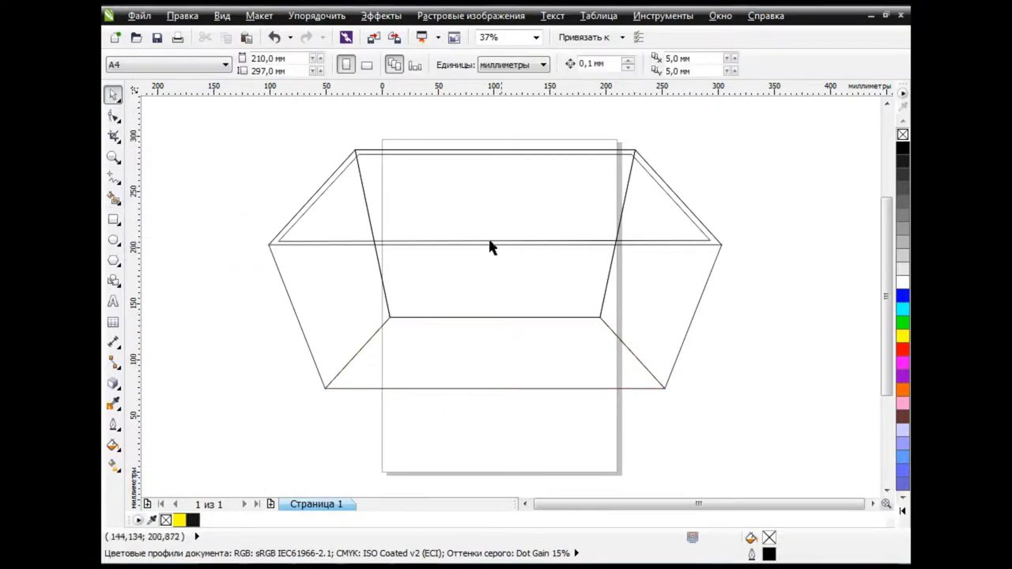
left_click_drag(391, 318, 407, 331)
left_click(274, 37)
left_click(780, 331)
Trial a yellow Smart Fill on the upper-right rim area, then undo it
left_click(113, 197)
left_click(712, 240)
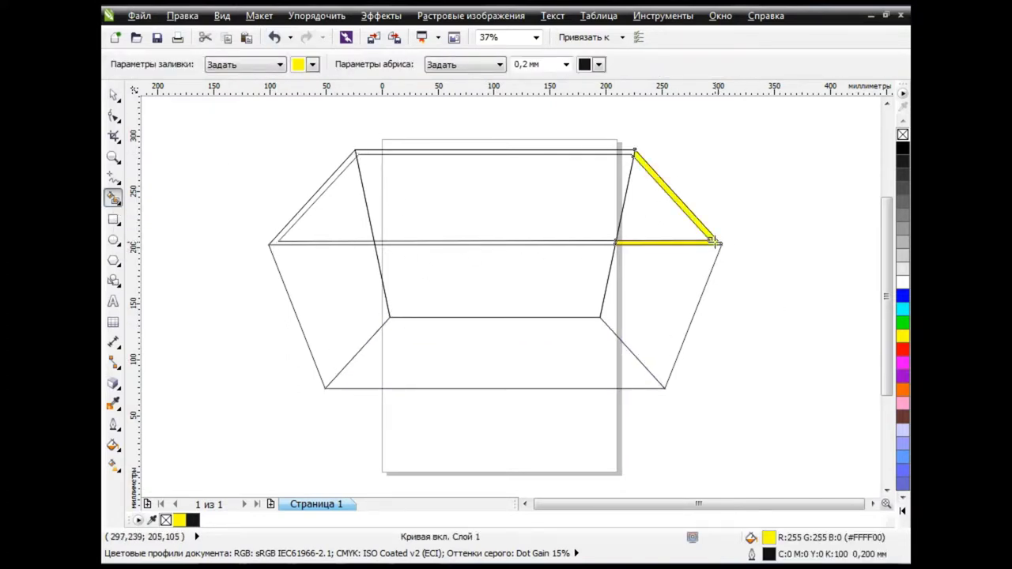
key("space")
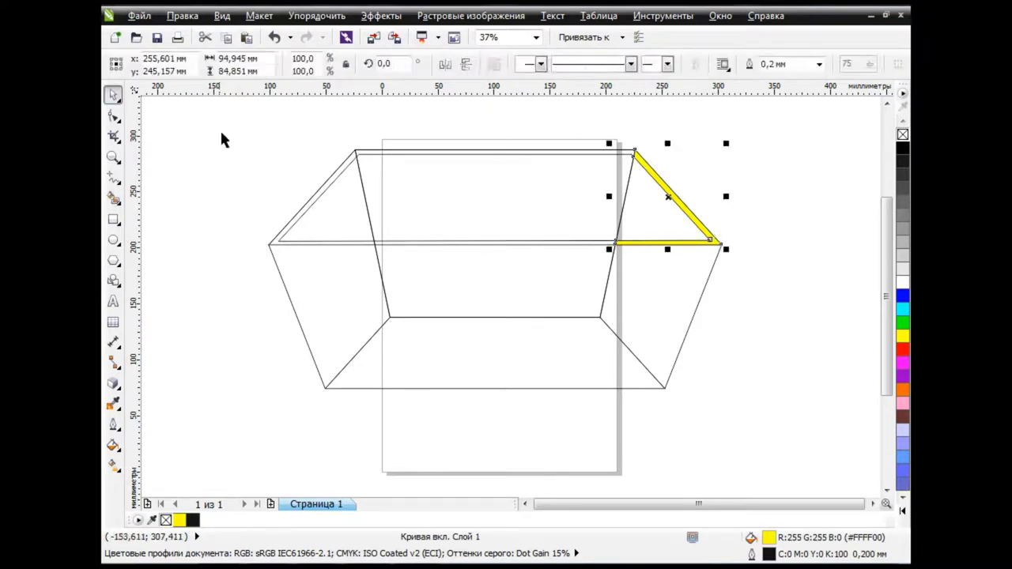
left_click_drag(413, 279, 363, 280)
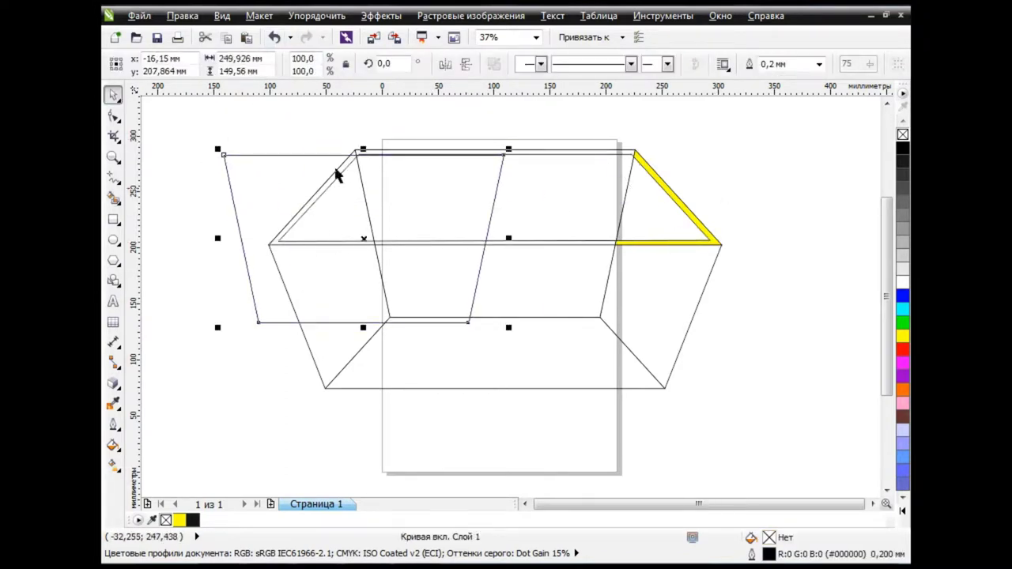
left_click(273, 37)
left_click(273, 37)
left_click(459, 290)
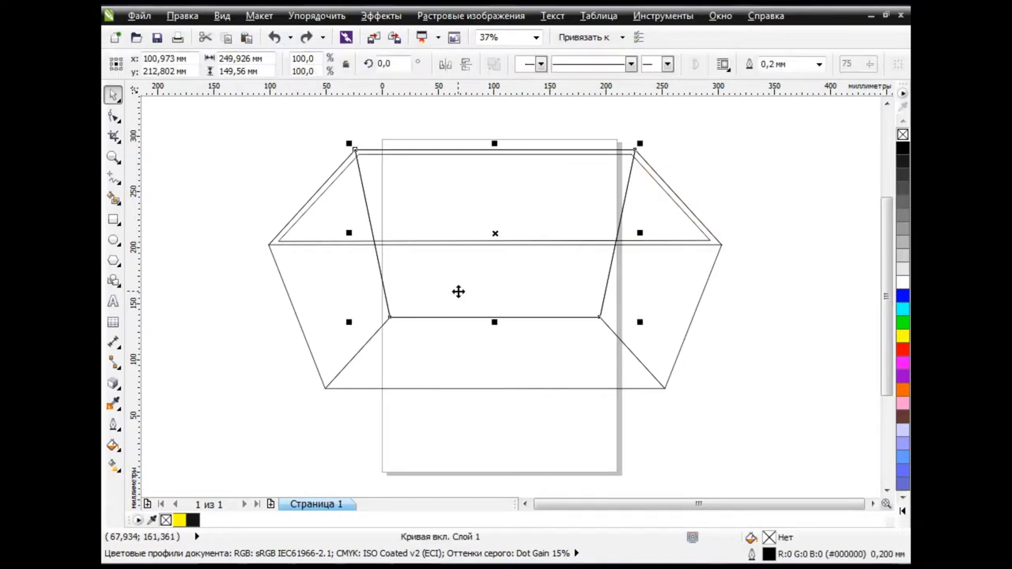
left_click(563, 230)
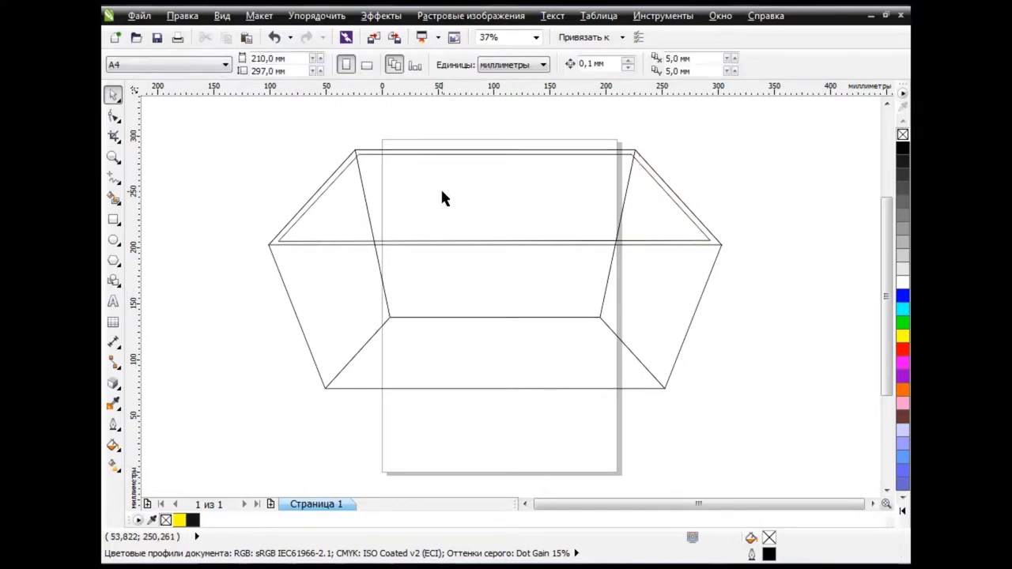
Select the back, left and right side faces together and cut them out
left_click(653, 280)
left_click_drag(653, 280, 703, 280)
key("ctrl+z")
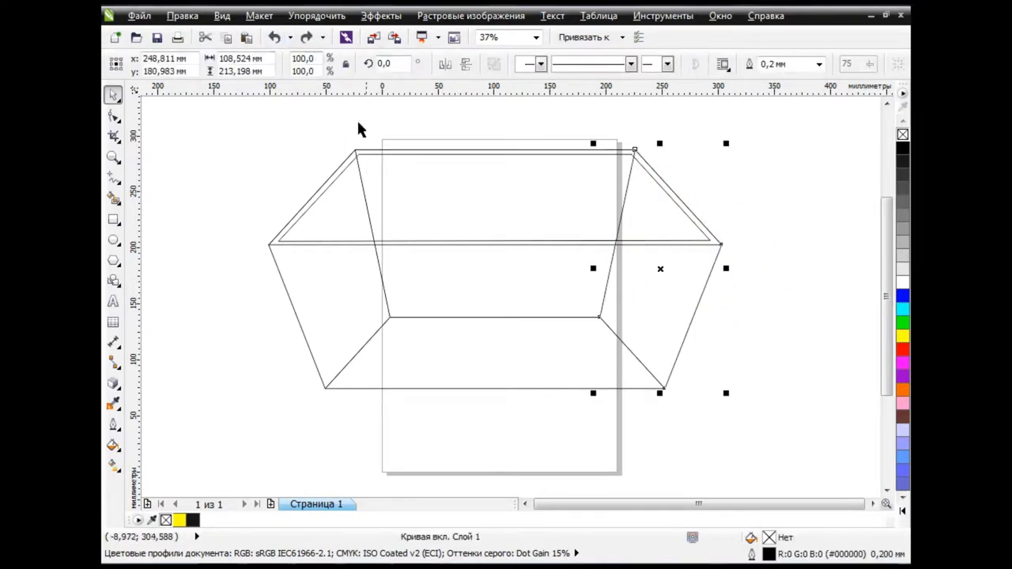
left_click(383, 210)
key("Escape")
left_click(334, 300)
left_click(660, 324, "shift")
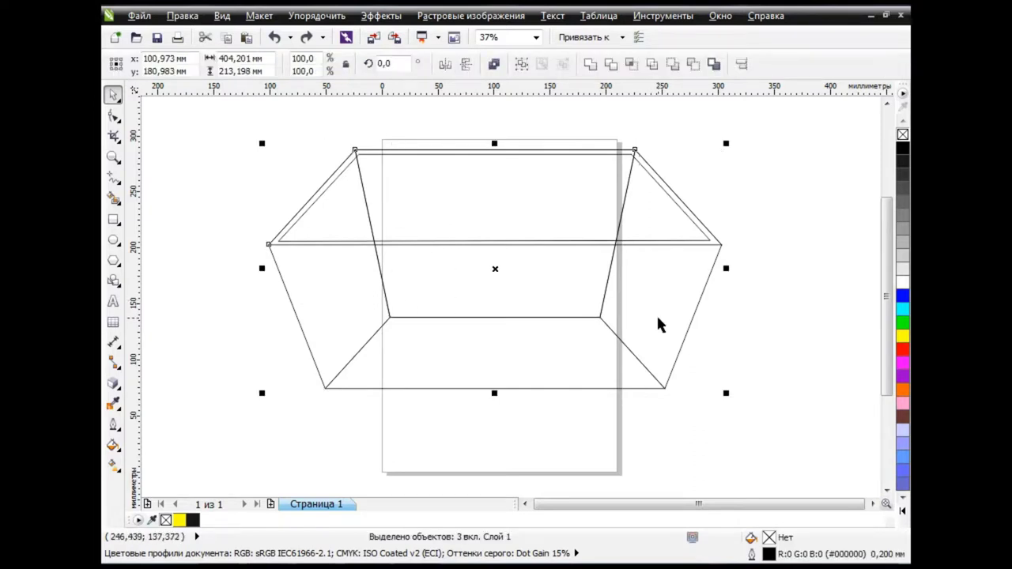
left_click(205, 37)
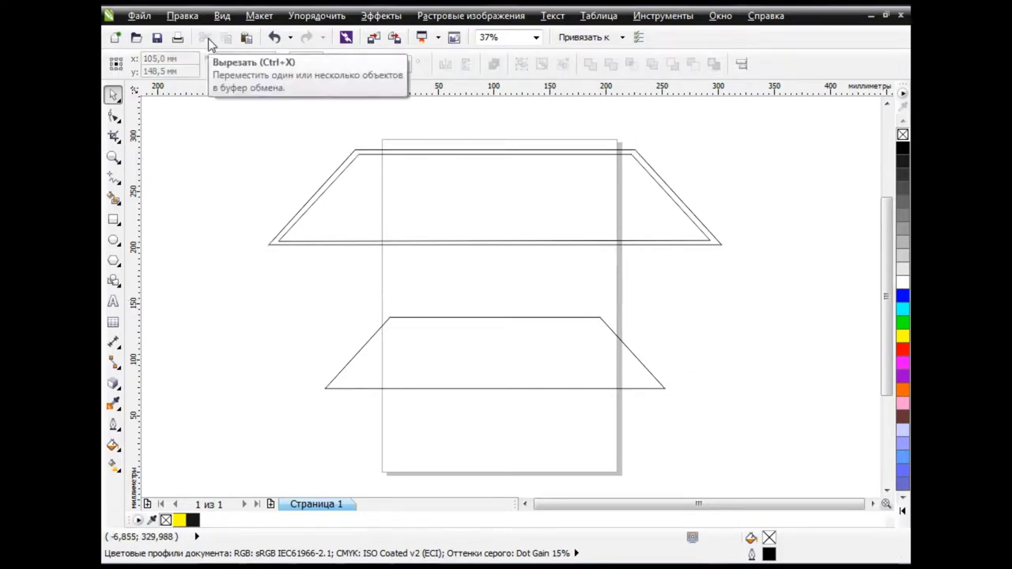
Smart Fill the rim band between the trapezoids yellow and paste the three side faces back
left_click(113, 198)
left_click(309, 210)
key("space")
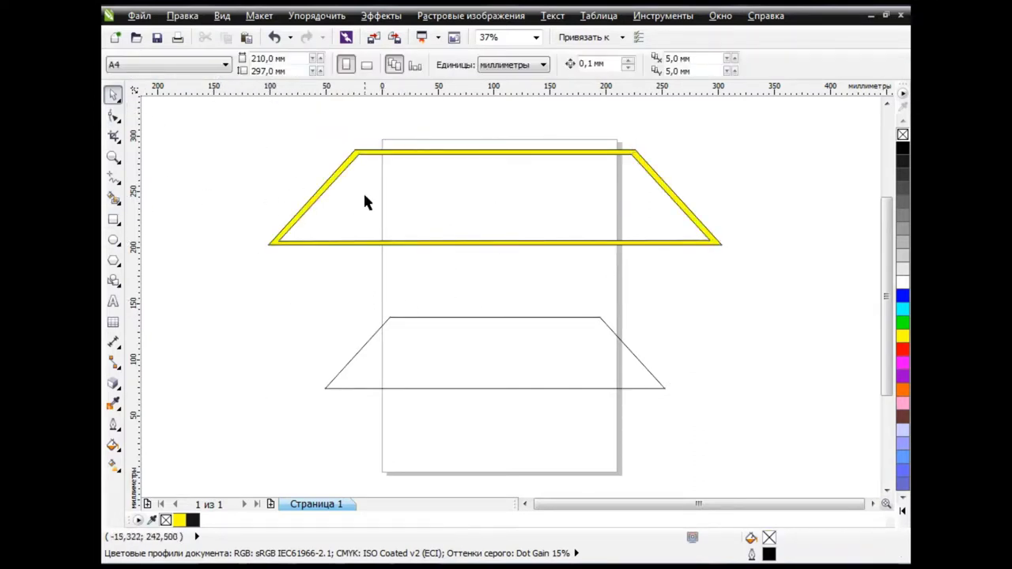
left_click(246, 37)
left_click(267, 299)
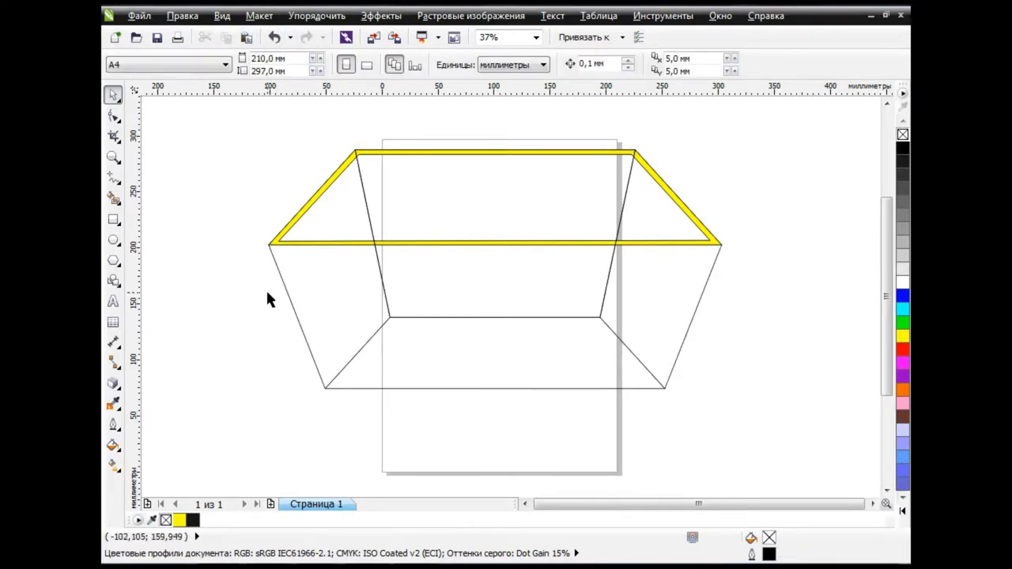
Check the pasted side and back faces by selecting each in turn
left_click(716, 245)
left_click(593, 154)
left_click(637, 247)
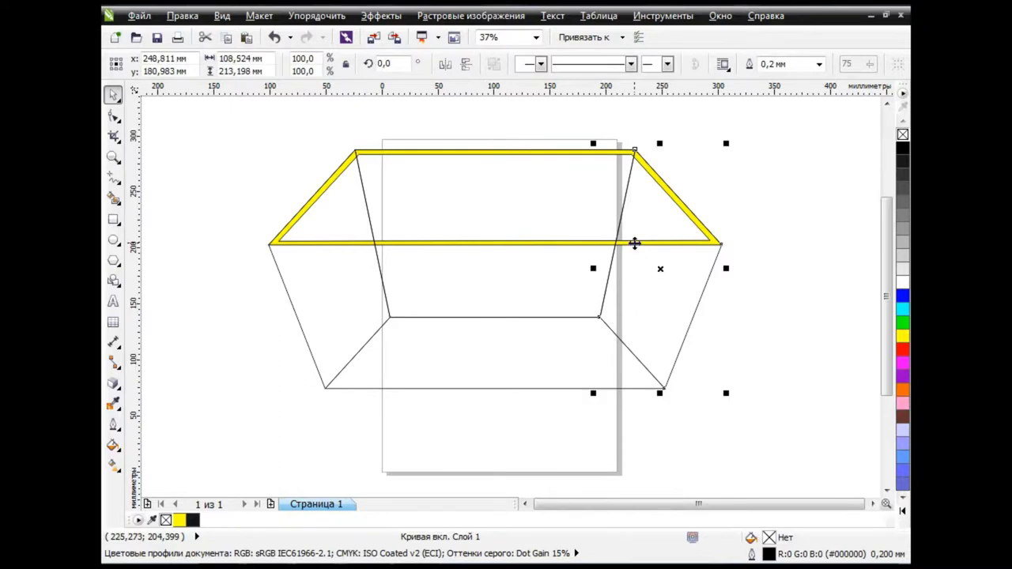
left_click(696, 219)
left_click(700, 223)
left_click(694, 217)
left_click(648, 127)
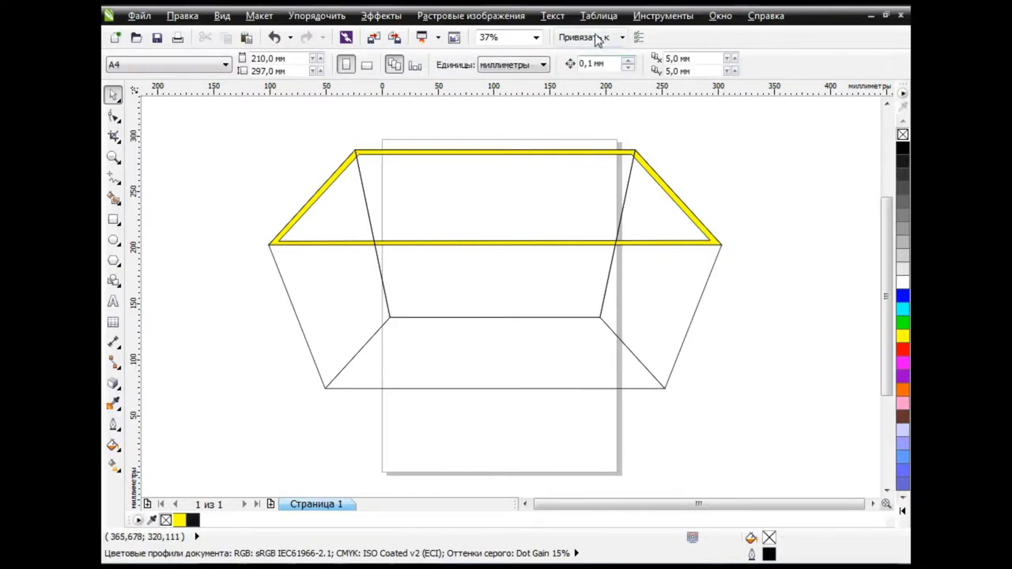
left_click(720, 15)
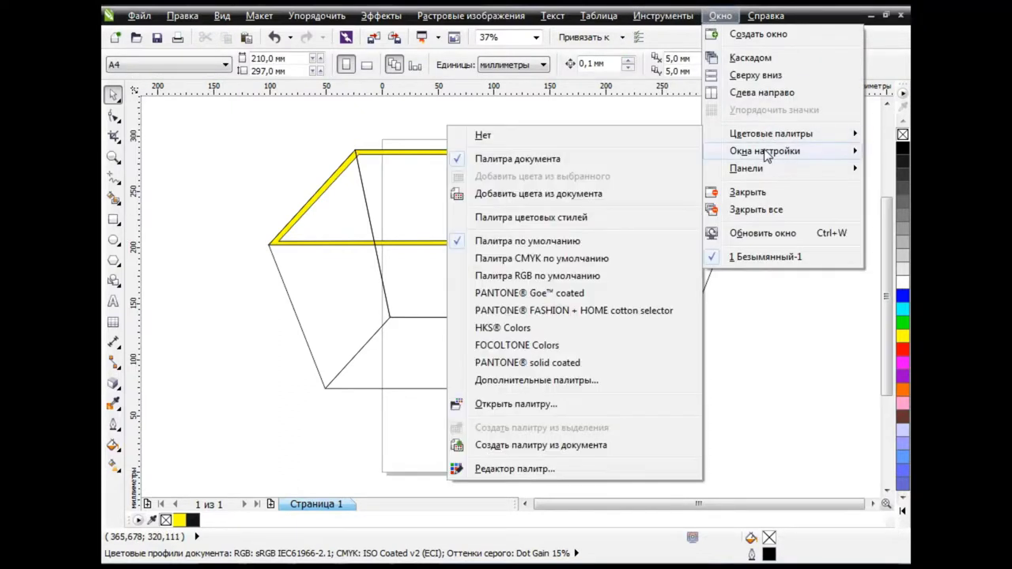
mouse_move(765, 151)
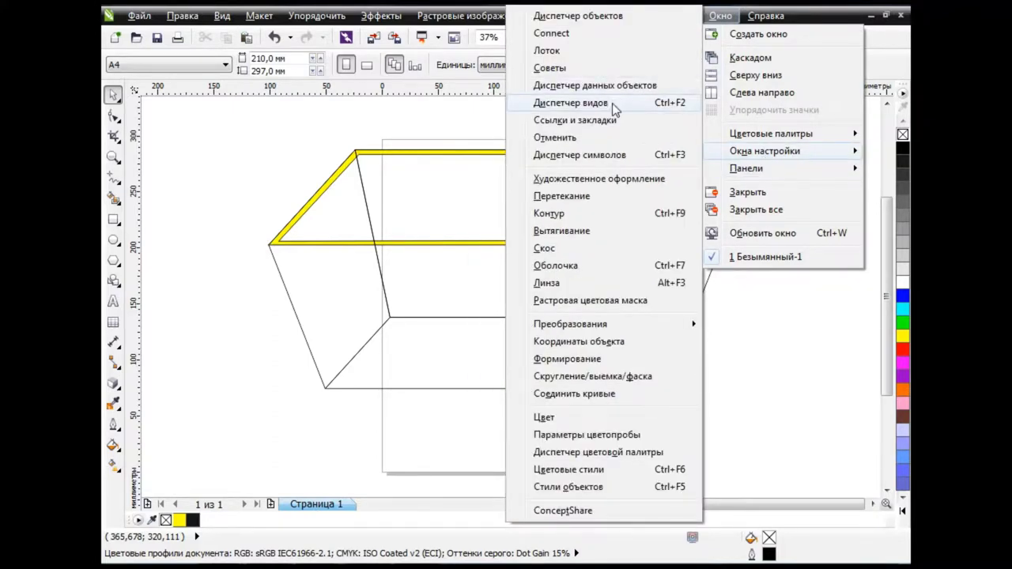
In the Object Manager, move the yellow rim curve to the top of Слой 1, then back to fourth
left_click(613, 15)
left_click(713, 158)
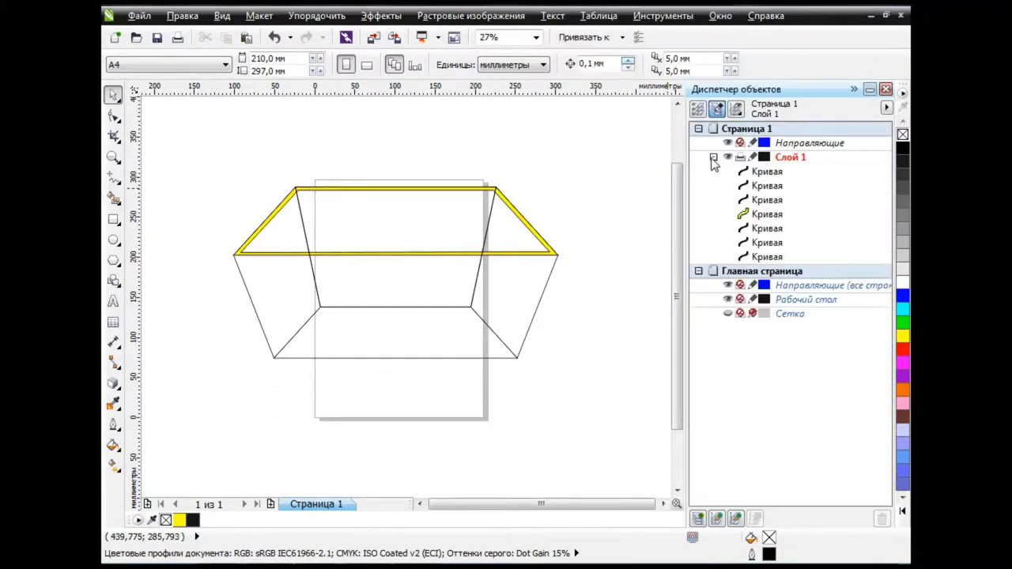
left_click(769, 222)
left_click_drag(769, 222, 757, 174)
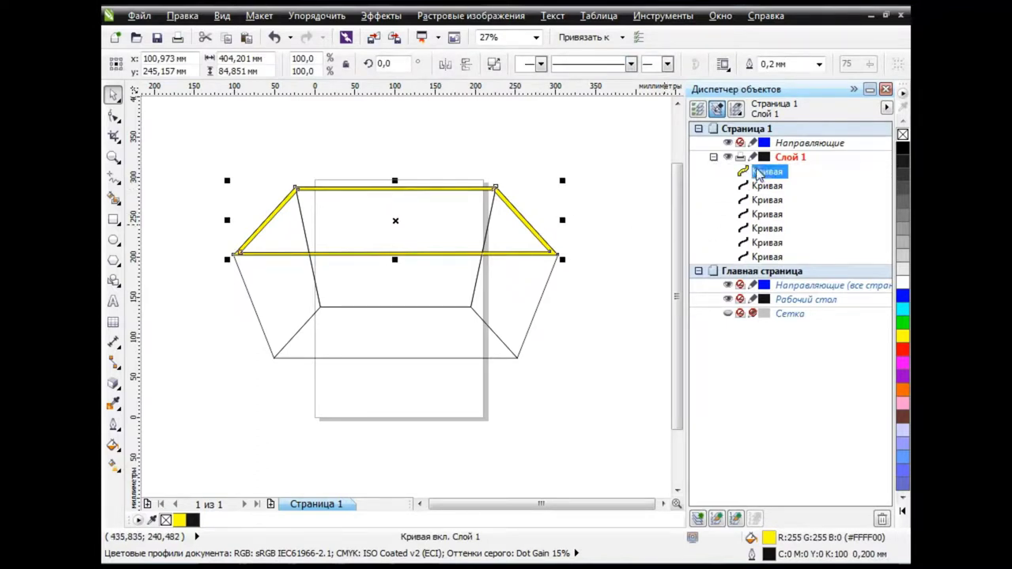
left_click(598, 232)
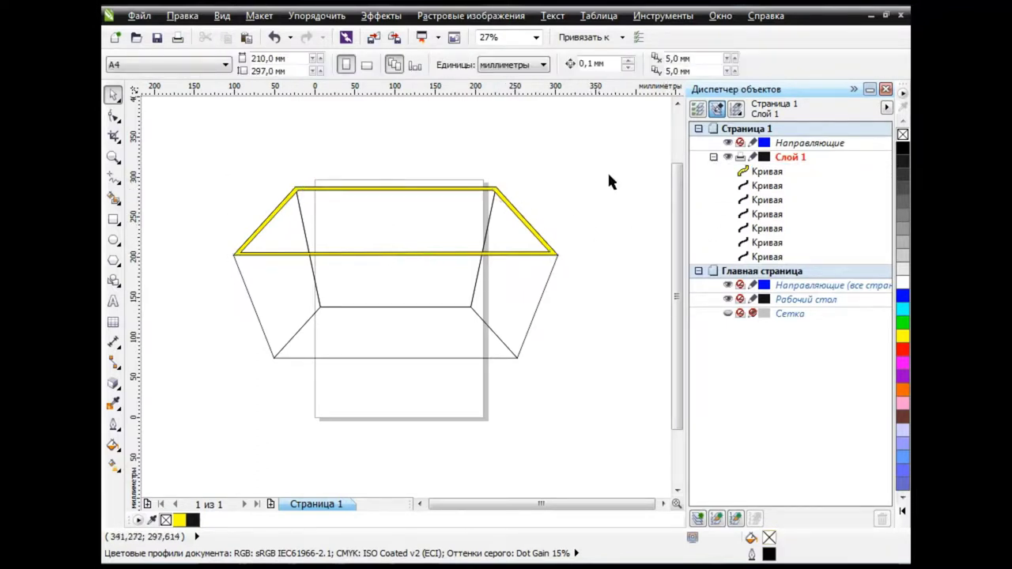
left_click_drag(767, 172, 767, 222)
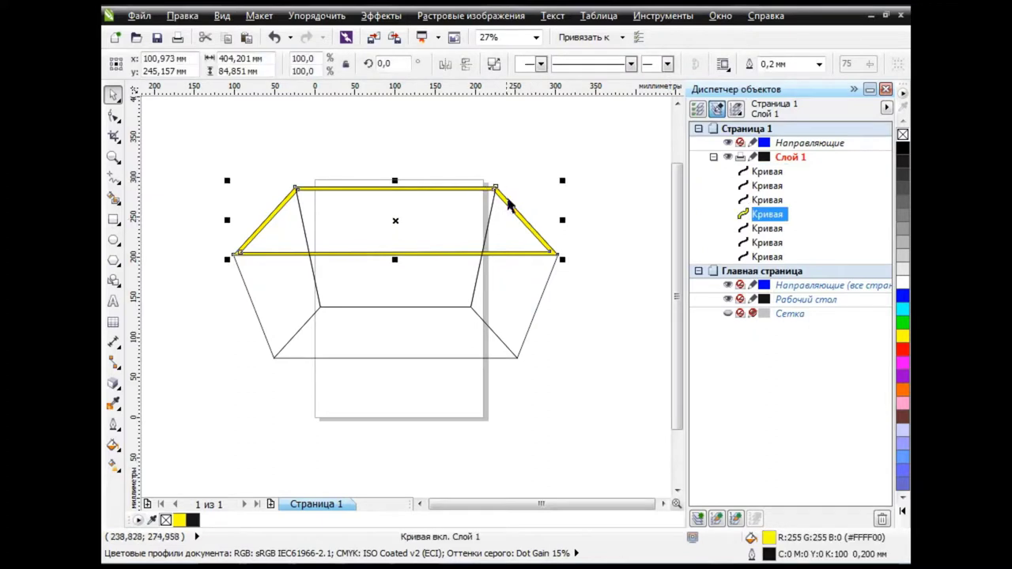
Delete a stray pasted ellipse, move the yellow rim up the stack, and close the Object Manager
scroll(532, 192, "up", 3)
key("ctrl+v")
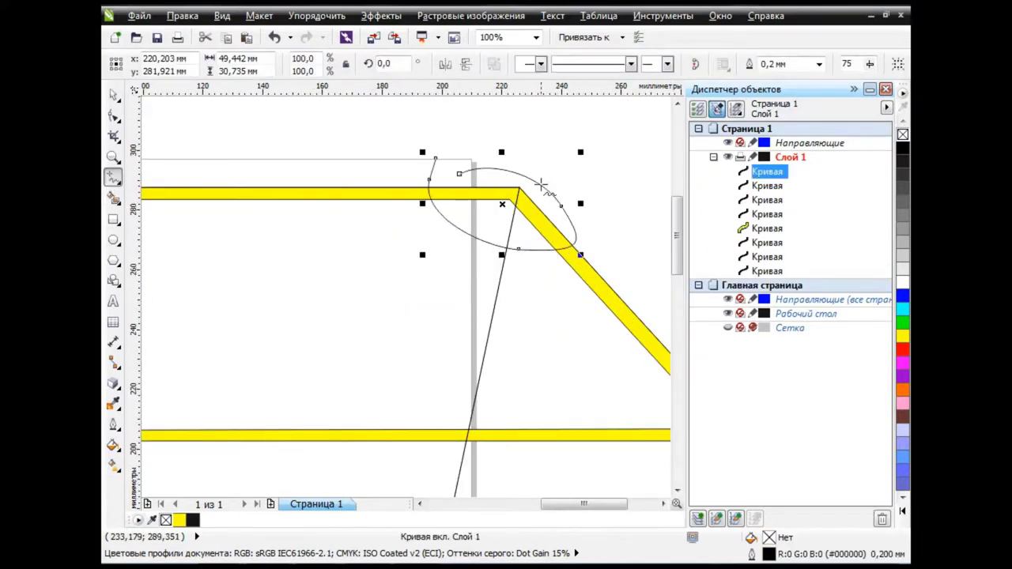
key("Delete")
left_click_drag(767, 214, 762, 174)
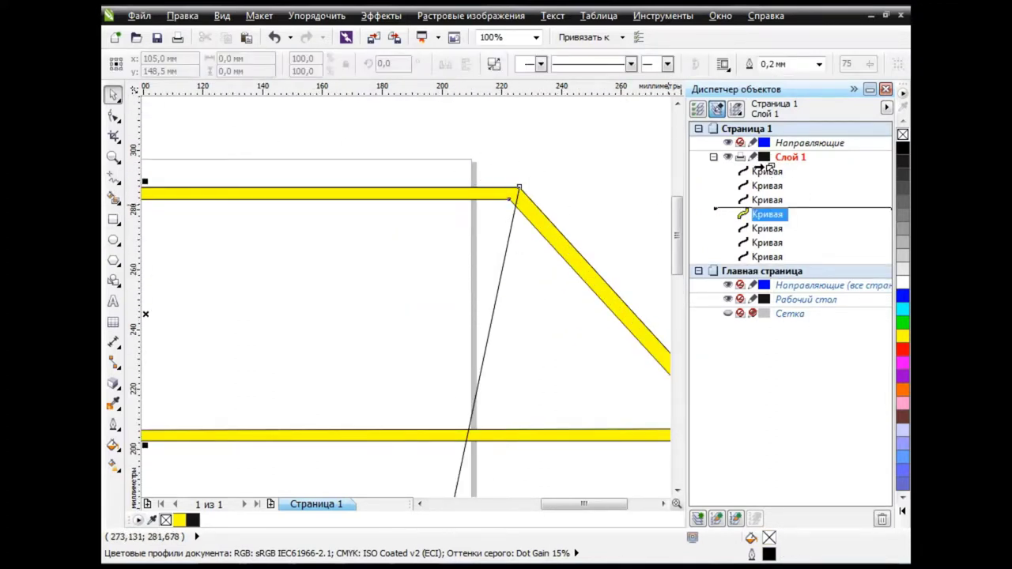
left_click(886, 89)
Zoom out to the whole tank and select its bottom trapezoid
scroll(383, 309, "down", 1)
scroll(499, 473, "down", 1)
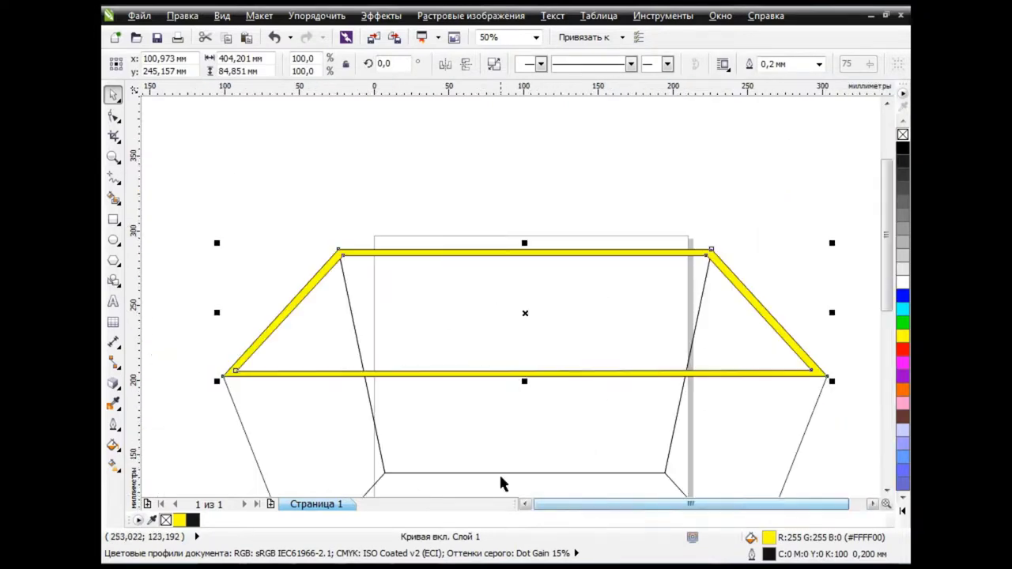
scroll(498, 473, "down", 1)
scroll(865, 363, "down", 3)
left_click(535, 362)
scroll(535, 361, "up", 1)
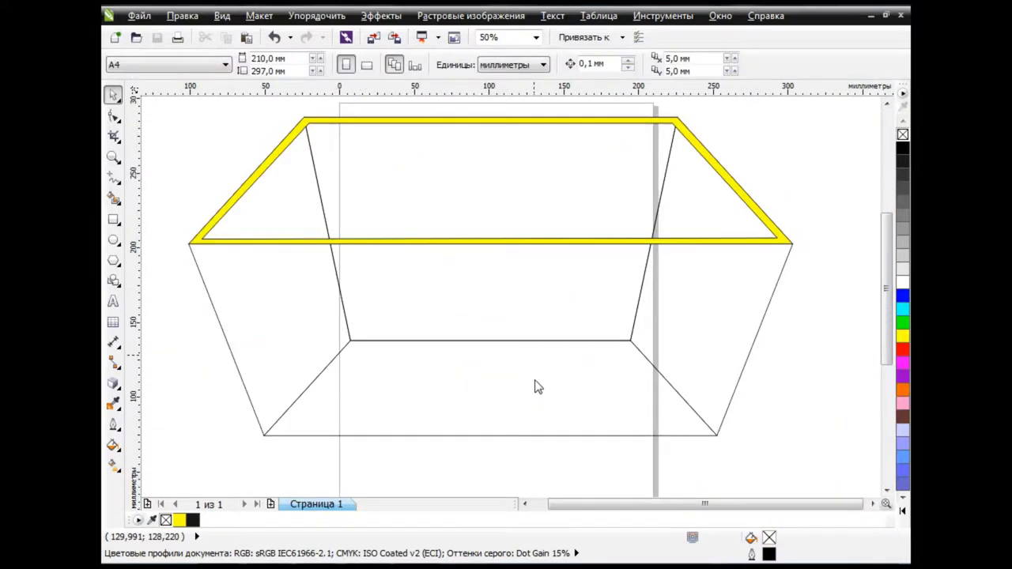
left_click(533, 386)
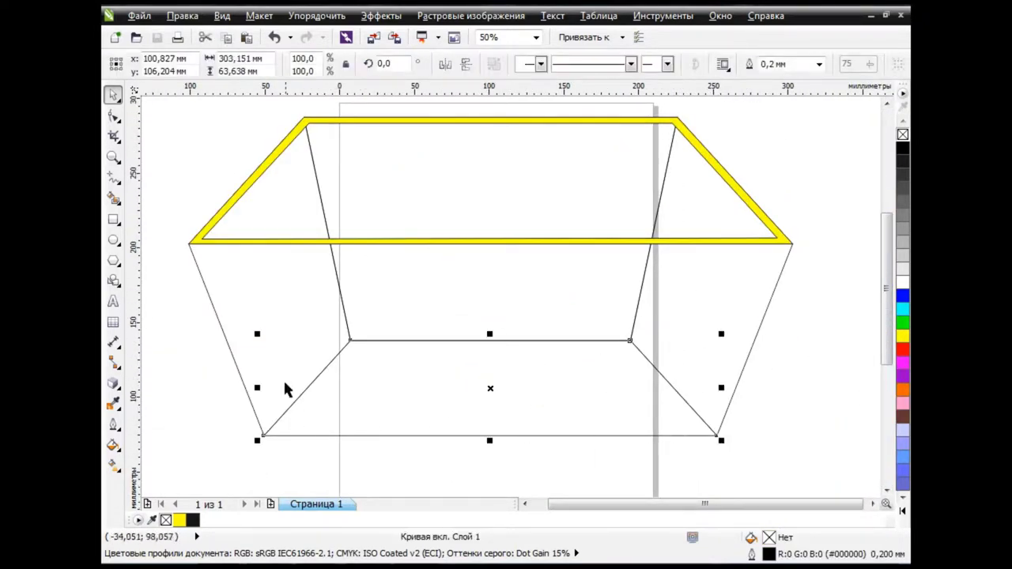
Give the bottom trapezoid a Radial fountain fill
left_click(113, 446)
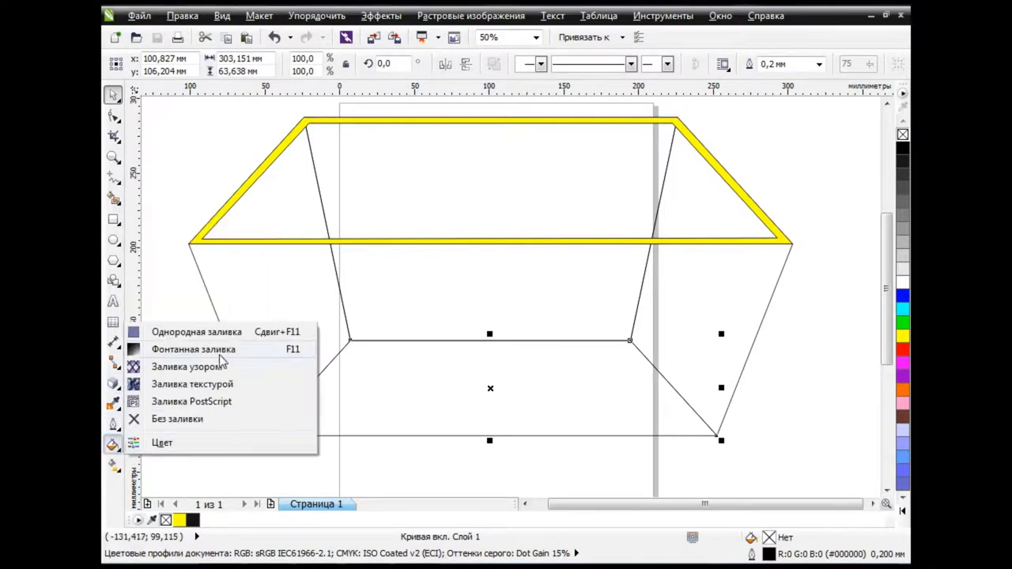
left_click(220, 352)
left_click(416, 158)
left_click(411, 181)
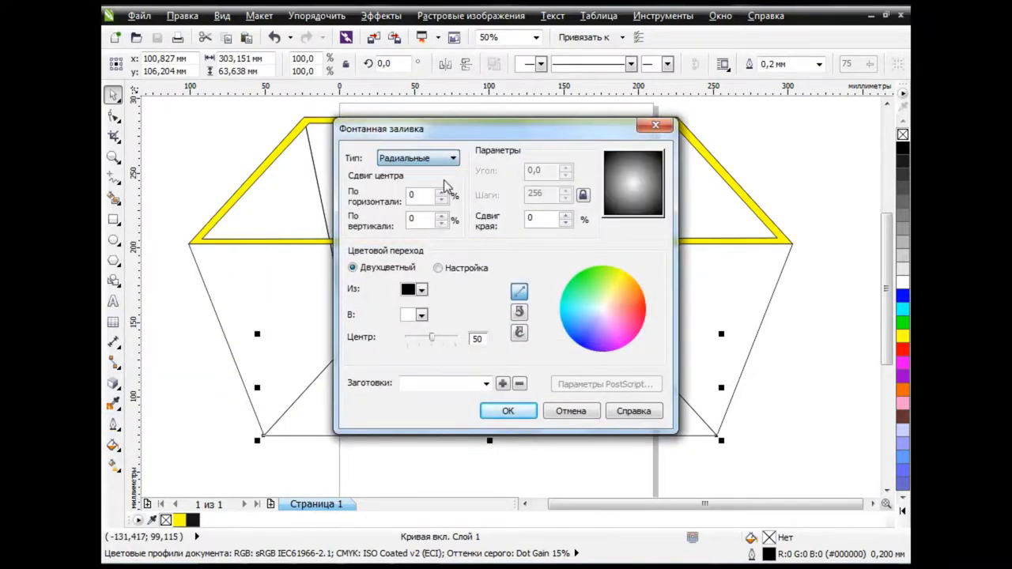
Set the gradient's first colour by entering values 135 and 1 in the colour picker
left_click(438, 267)
left_click(601, 355)
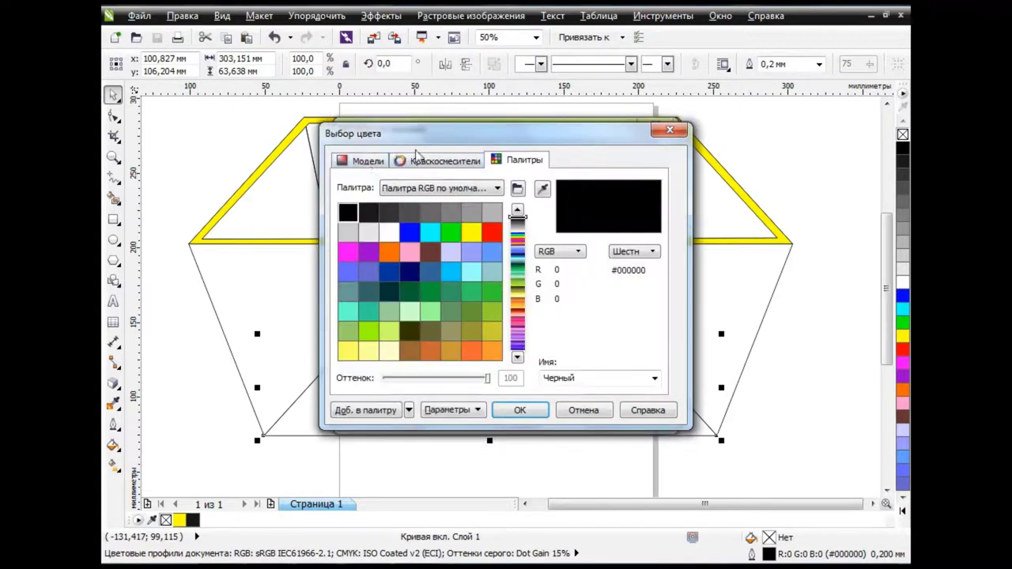
double_click(558, 272)
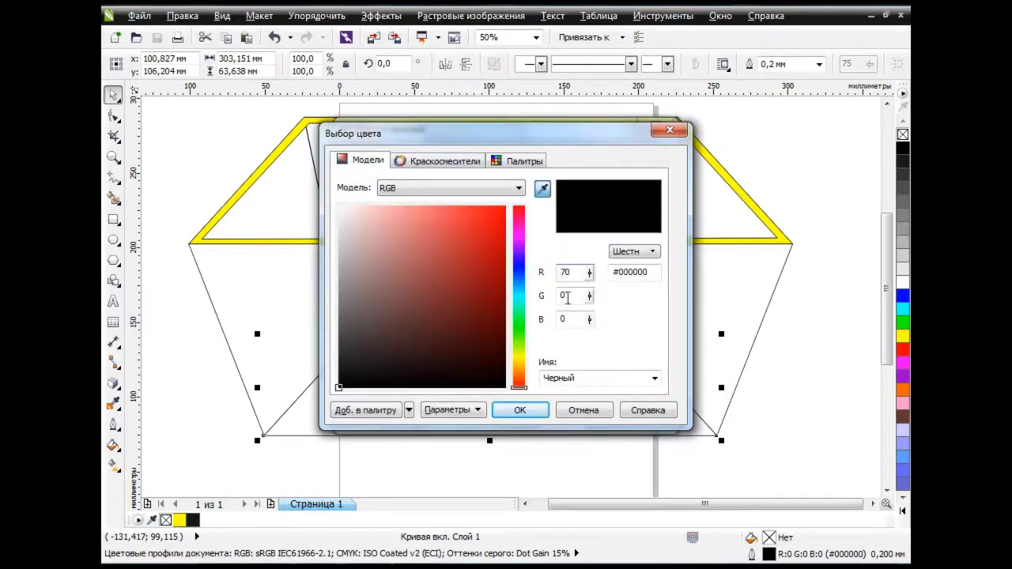
type("135")
key("Tab")
type("1")
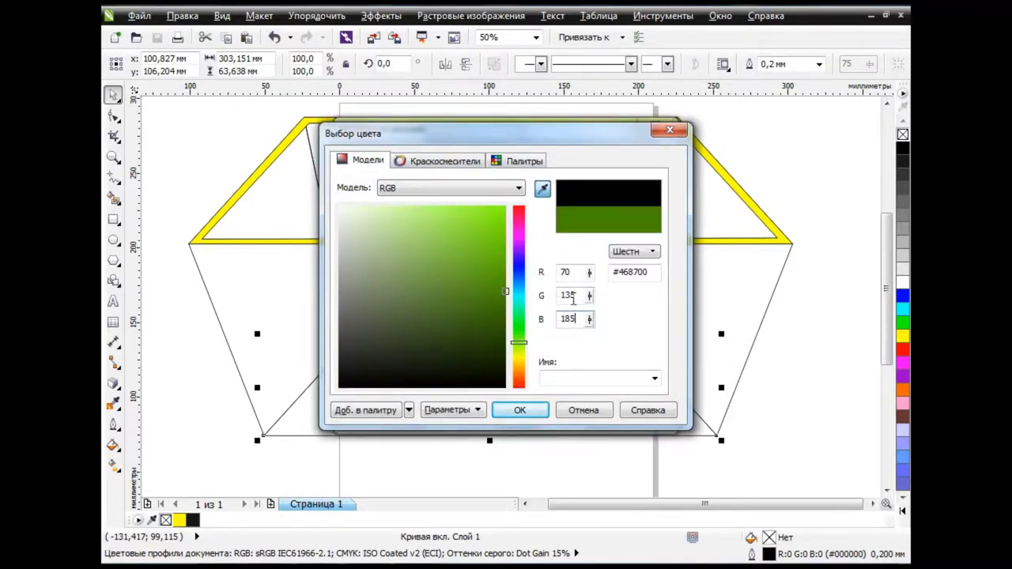
left_click(520, 410)
Set the second gradient colour in the RGB model using values 15 and 1
left_click(601, 356)
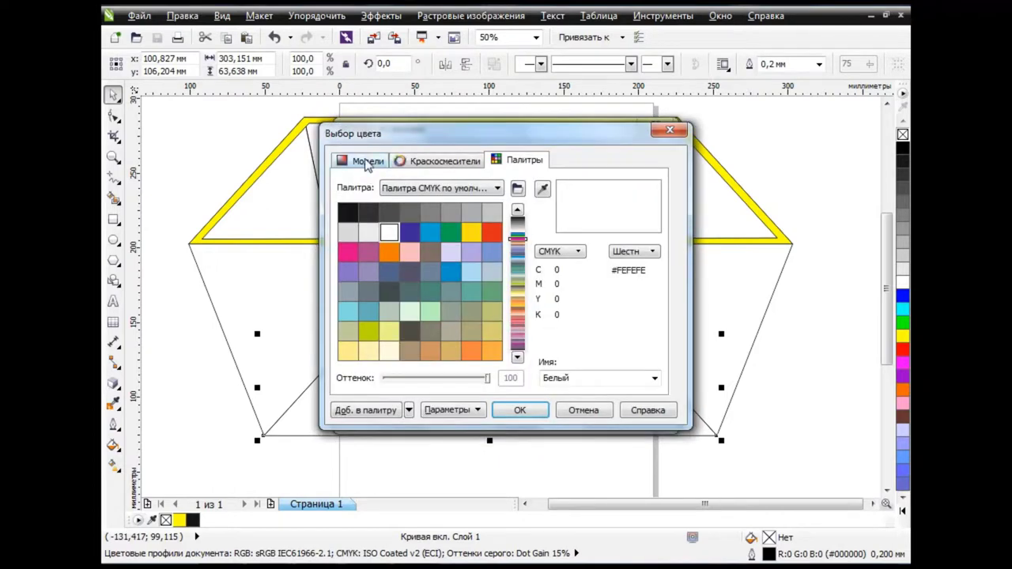
left_click(367, 162)
left_click(441, 191)
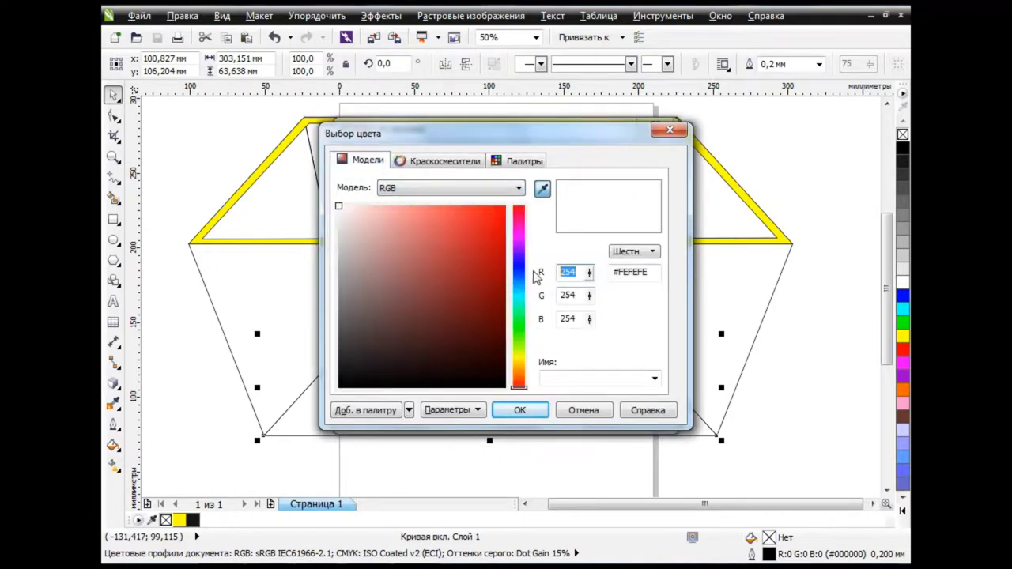
key("Tab")
type("15")
key("Tab")
type("1")
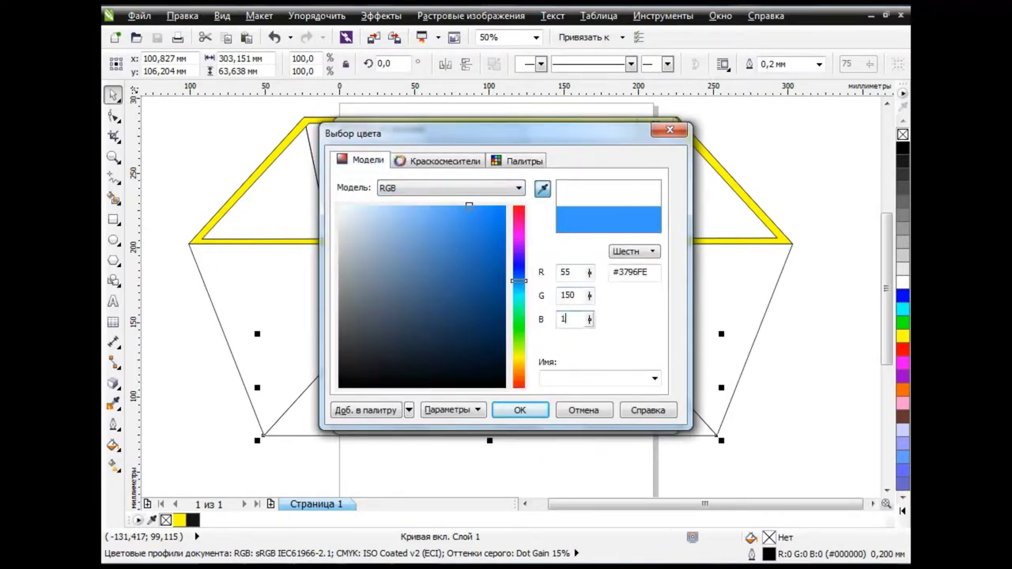
key("Tab")
left_click(519, 409)
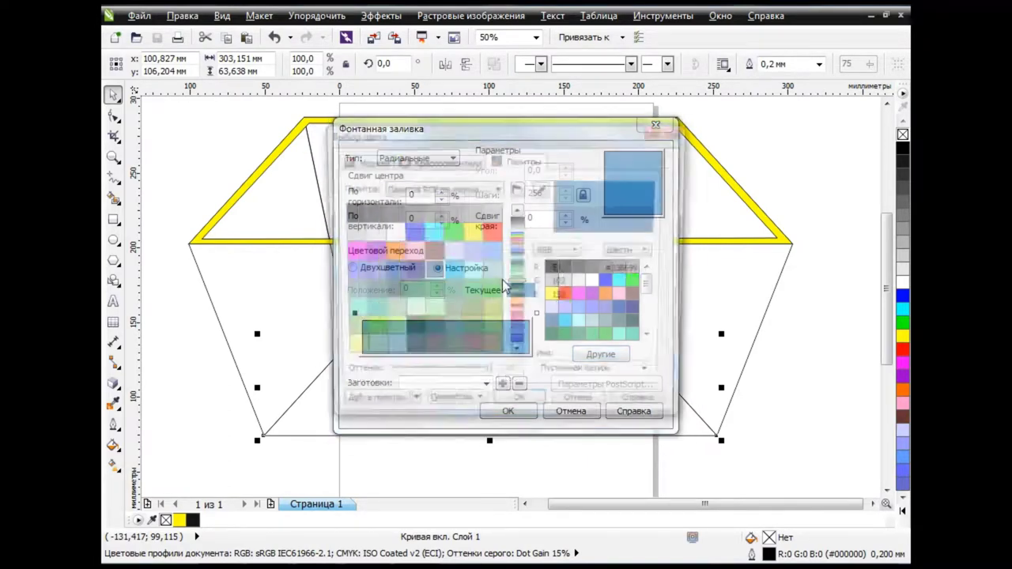
Darken the blue gradient colour and apply the radial fill to the bottom panel
left_click(601, 354)
left_click_drag(441, 265, 488, 330)
left_click(521, 411)
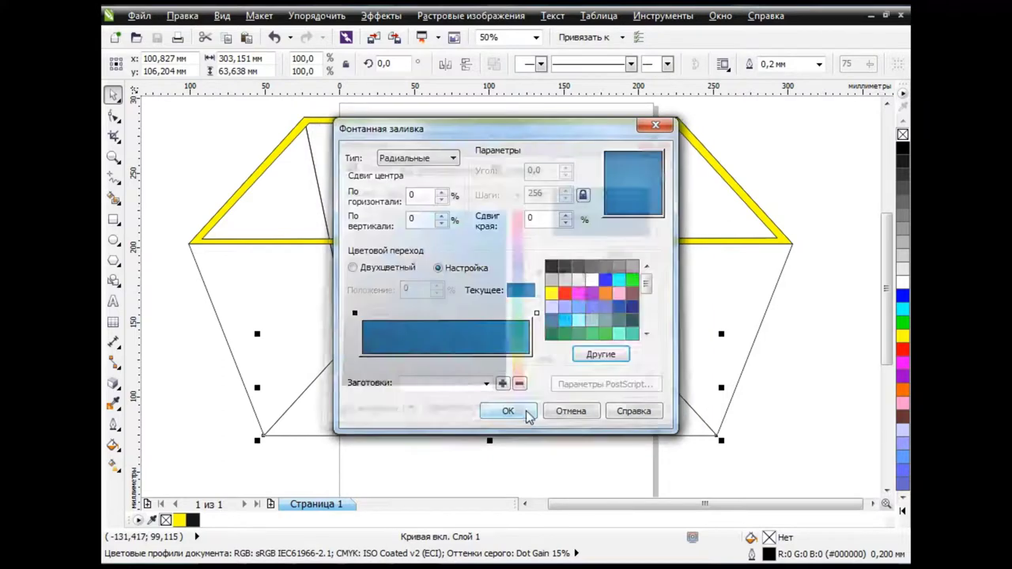
left_click(518, 412)
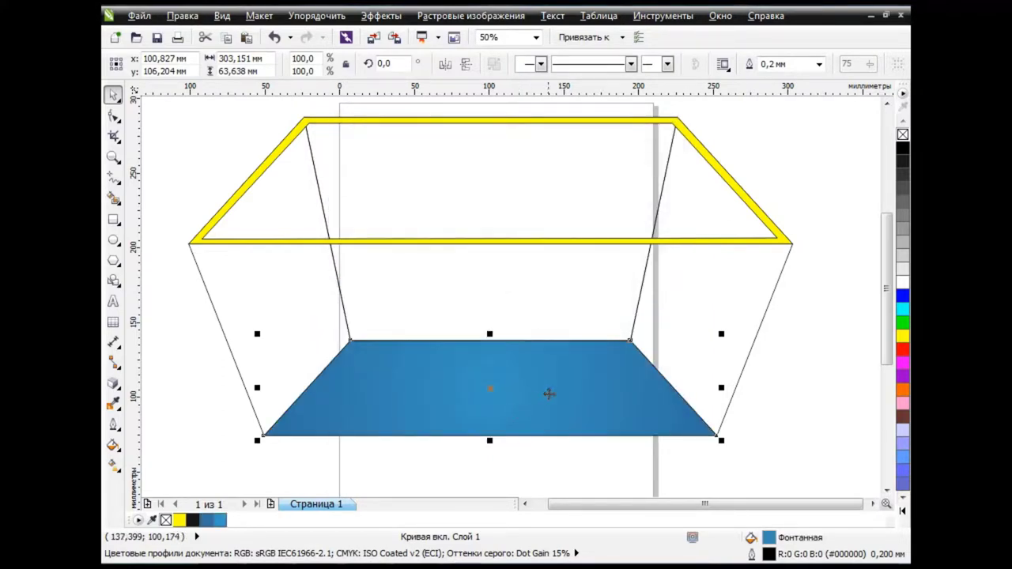
Stretch the floor's radial gradient up to the panel's top edge and make its centre cyan
left_click(113, 465)
left_click(159, 462)
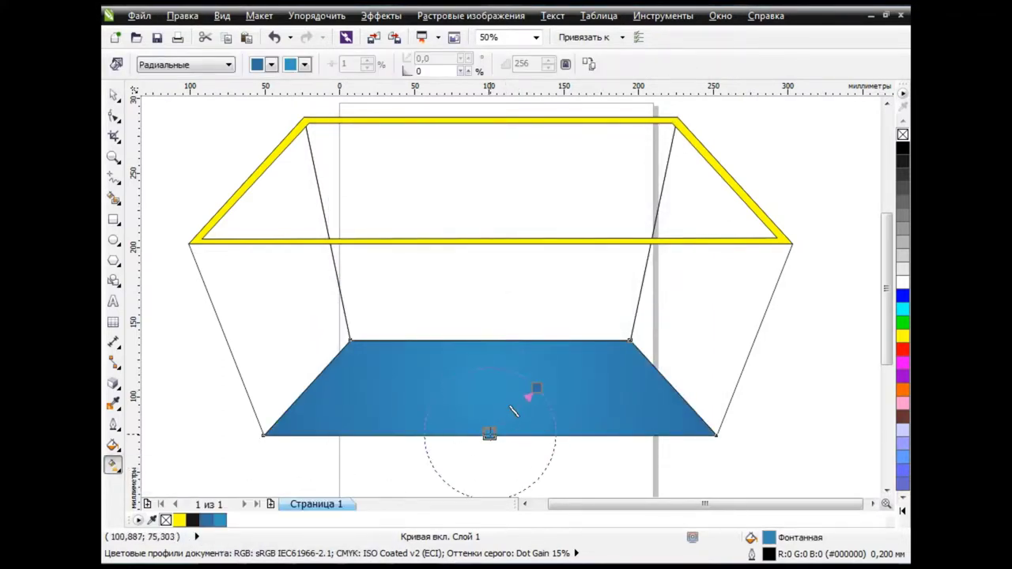
mouse_move(527, 395)
left_mouse_down()
mouse_move(494, 336)
mouse_move(490, 343)
left_mouse_up()
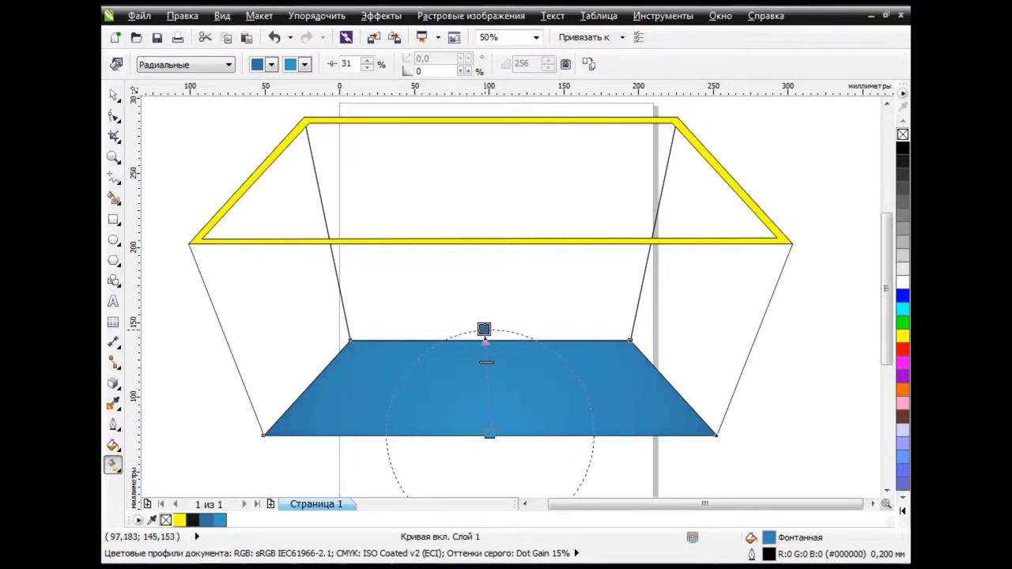
left_click(304, 64)
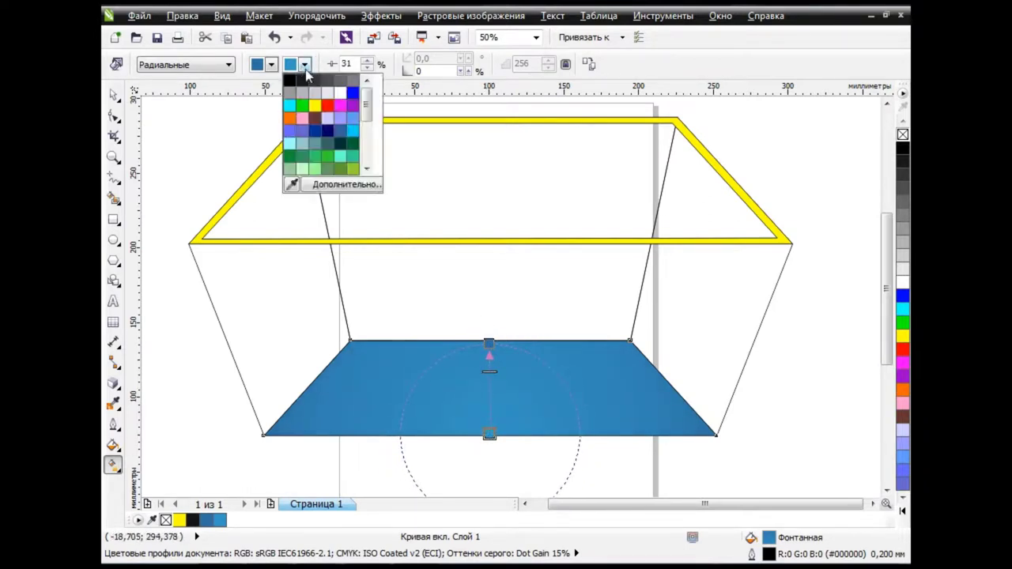
left_click(290, 105)
left_click(274, 37)
left_click(305, 64)
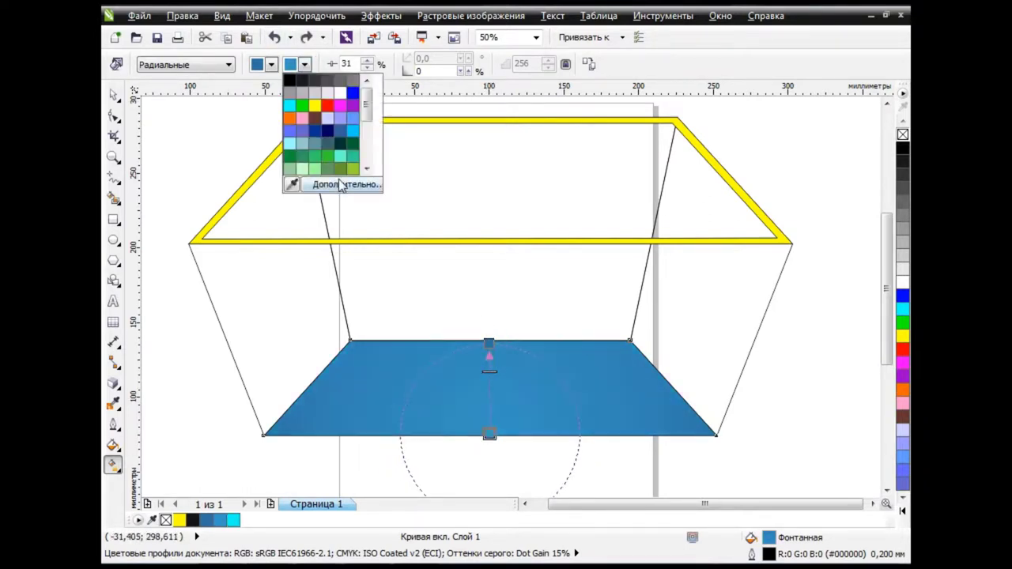
left_click(352, 130)
left_click(490, 348)
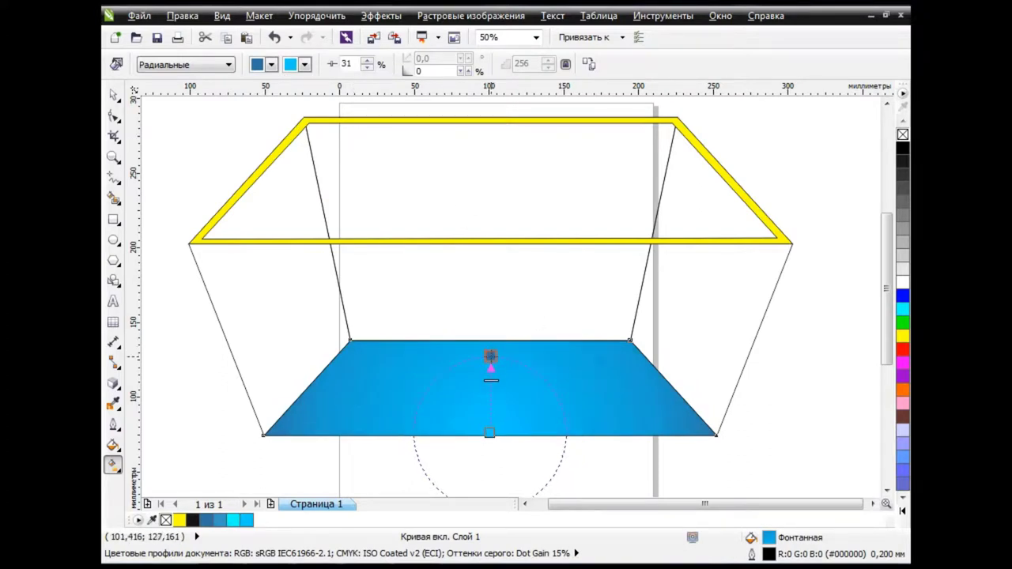
Set the radial gradient's outer colour to a dark navy blue
left_click(271, 64)
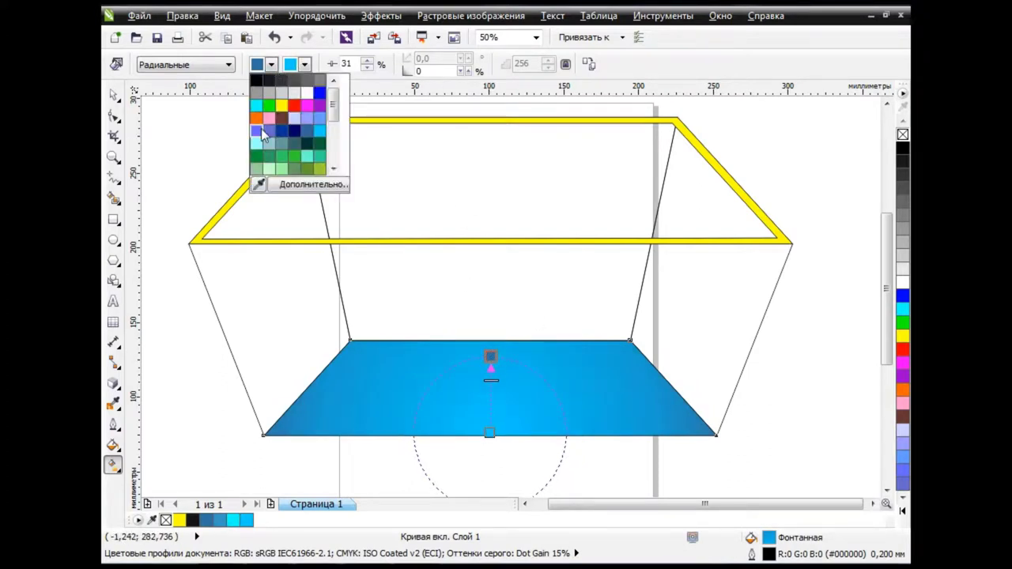
left_click(320, 93)
left_click(273, 37)
left_click(271, 64)
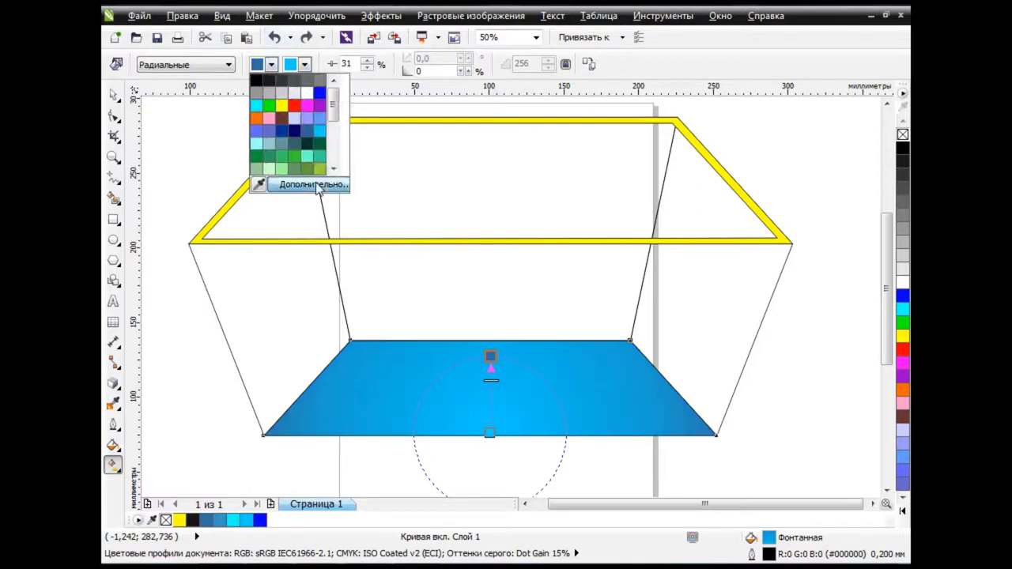
left_click(318, 185)
left_click(359, 161)
left_click(485, 302)
left_click(518, 410)
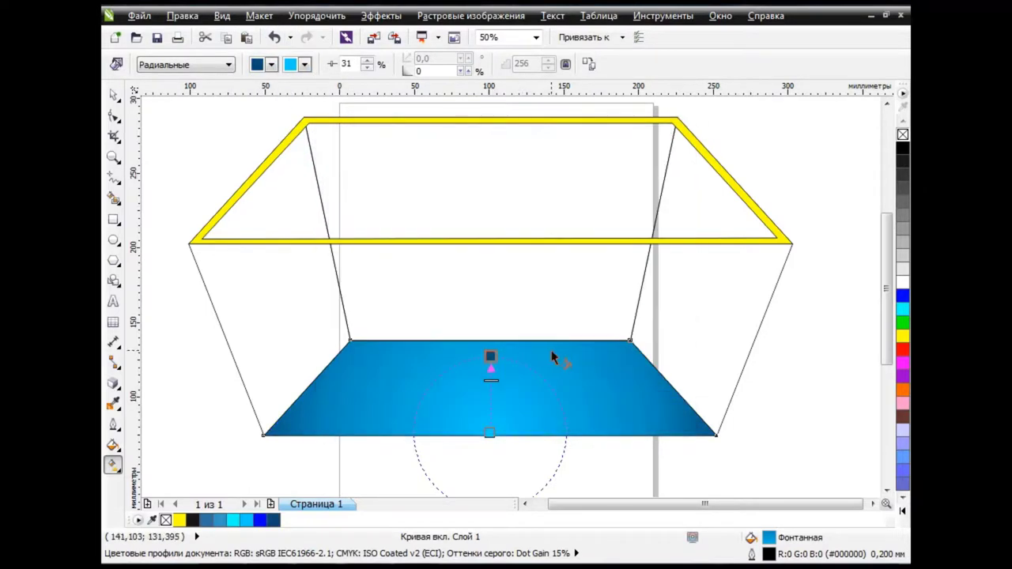
Widen the gradient circle below the panel and shift the midpoint to 42
left_click_drag(490, 433, 490, 487)
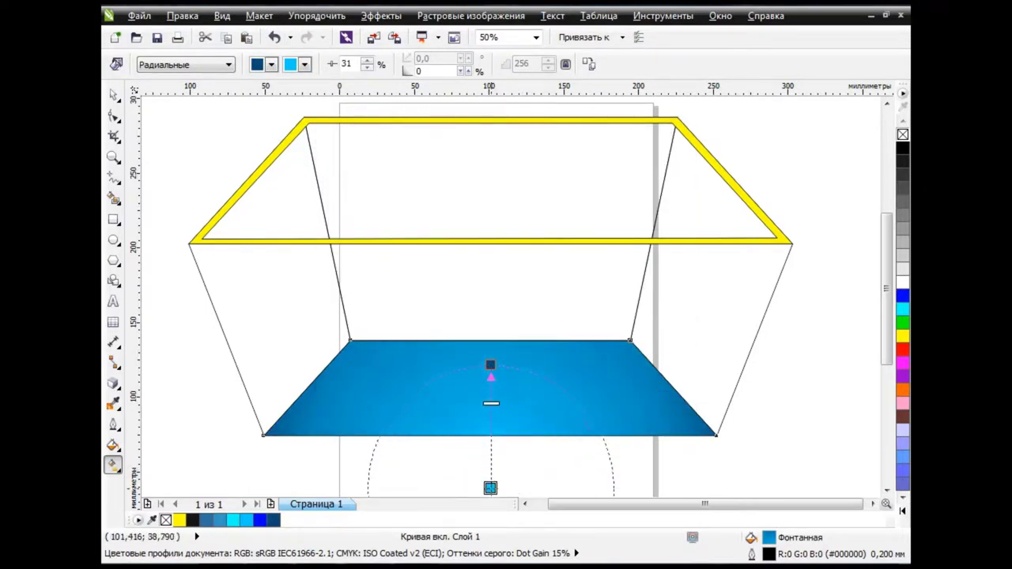
left_click_drag(490, 365, 492, 427)
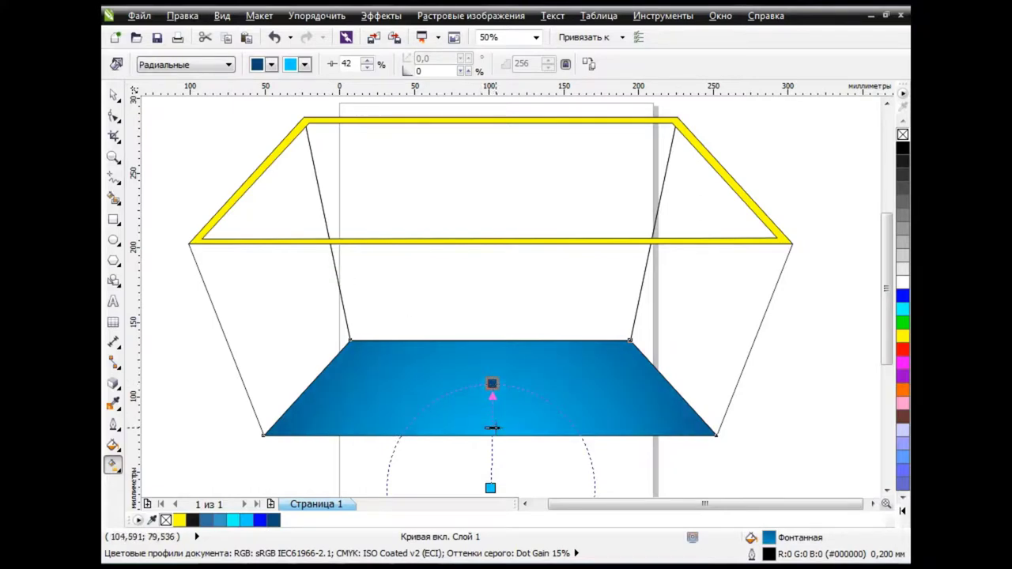
key("space")
left_click(370, 315)
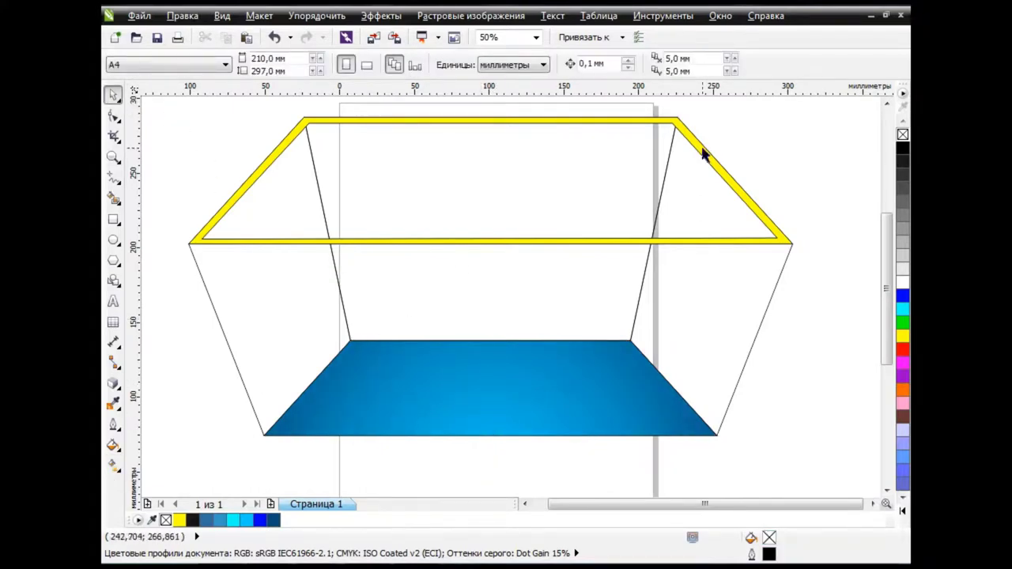
Replace the yellow rim fill with a custom fountain fill ending in an RGB teal
left_click(703, 154)
left_click(113, 445)
left_click(178, 347)
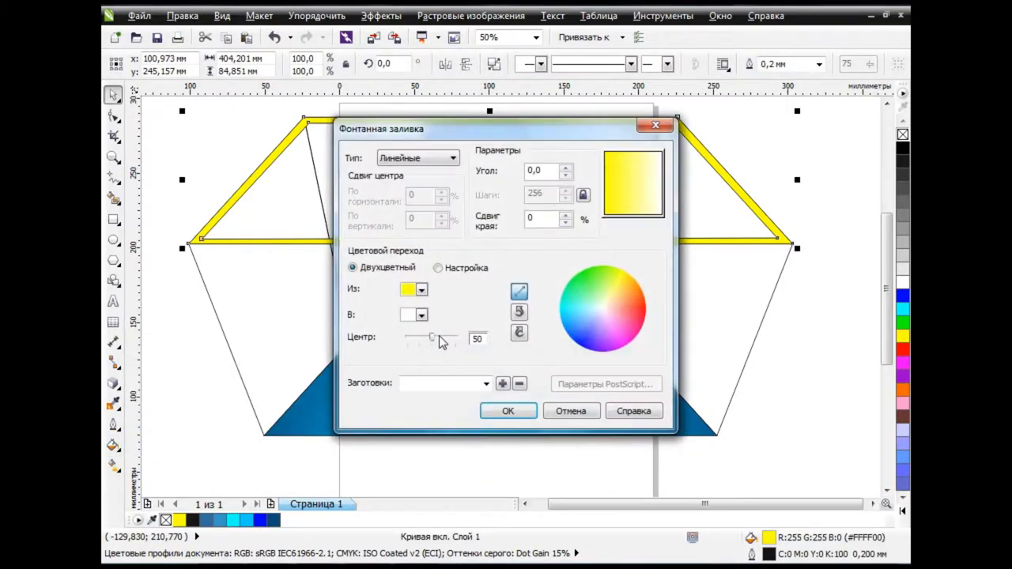
left_click(438, 268)
left_click(598, 355)
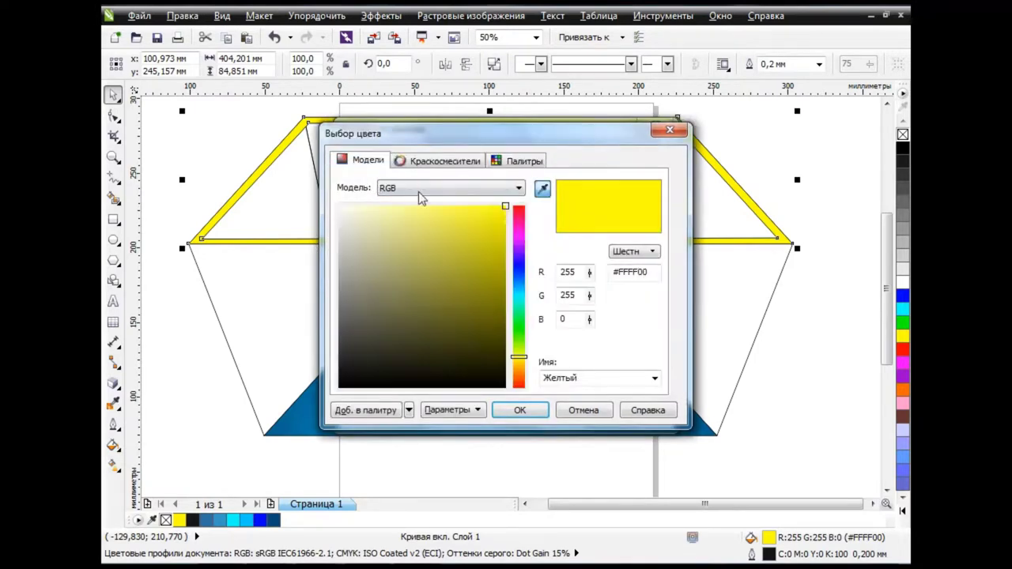
left_click(518, 188)
left_click(553, 292)
type("5")
double_click(565, 295)
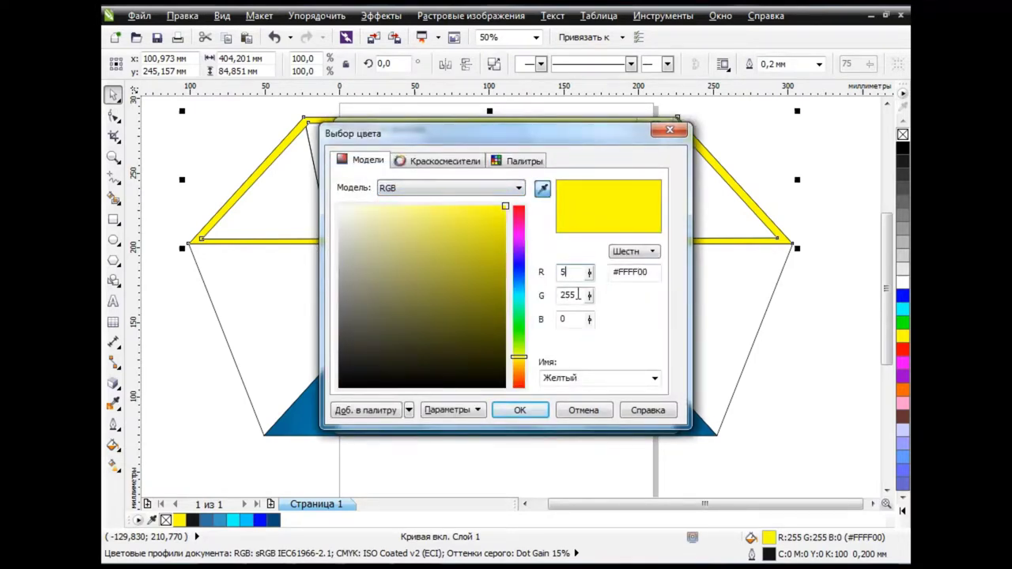
type("130")
key("Tab")
type("1")
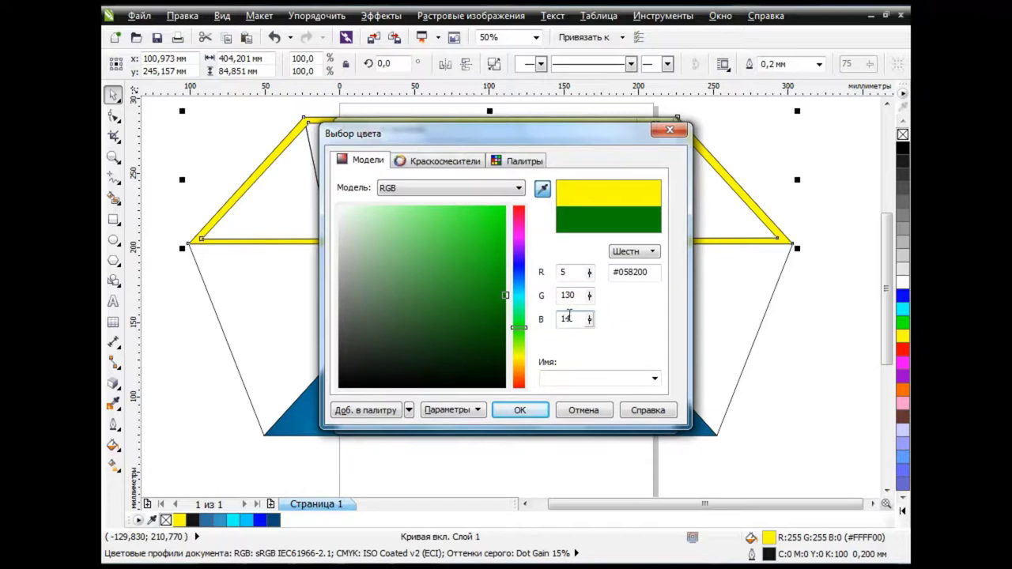
type("30")
left_click(519, 410)
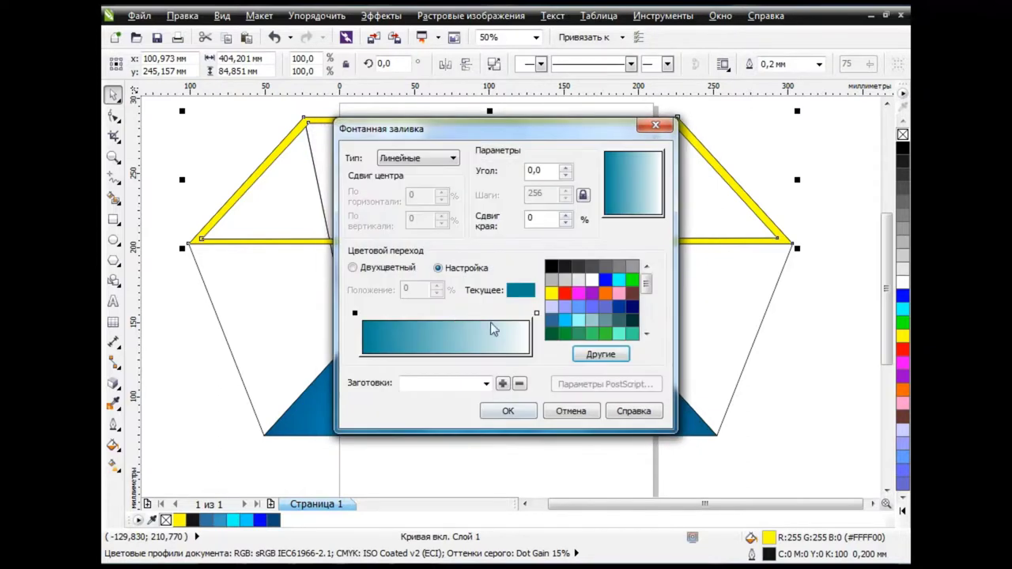
Add a middle colour stop at 53% in RGB 5/130/150 and apply the gradient
double_click(451, 313)
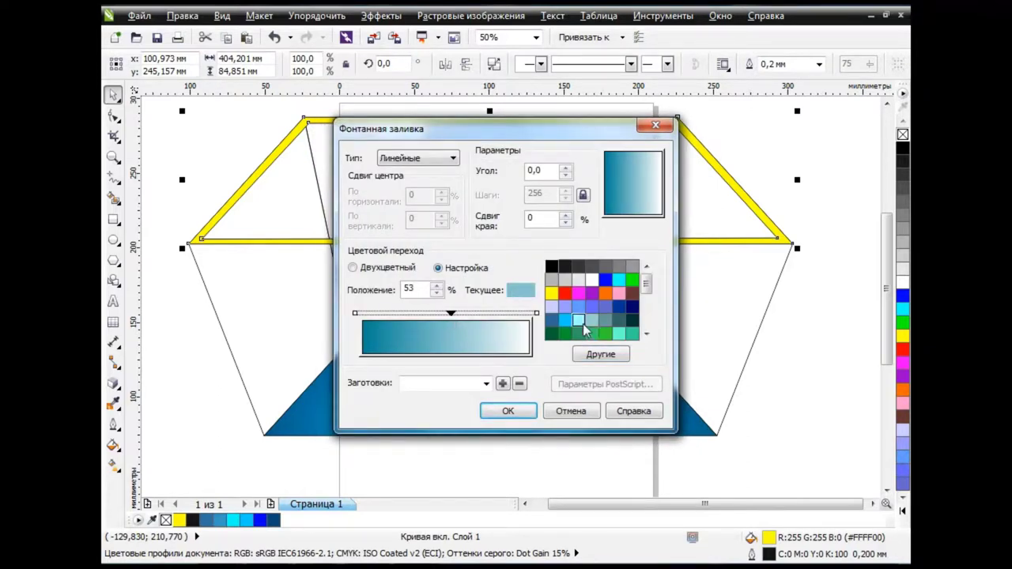
left_click(579, 321)
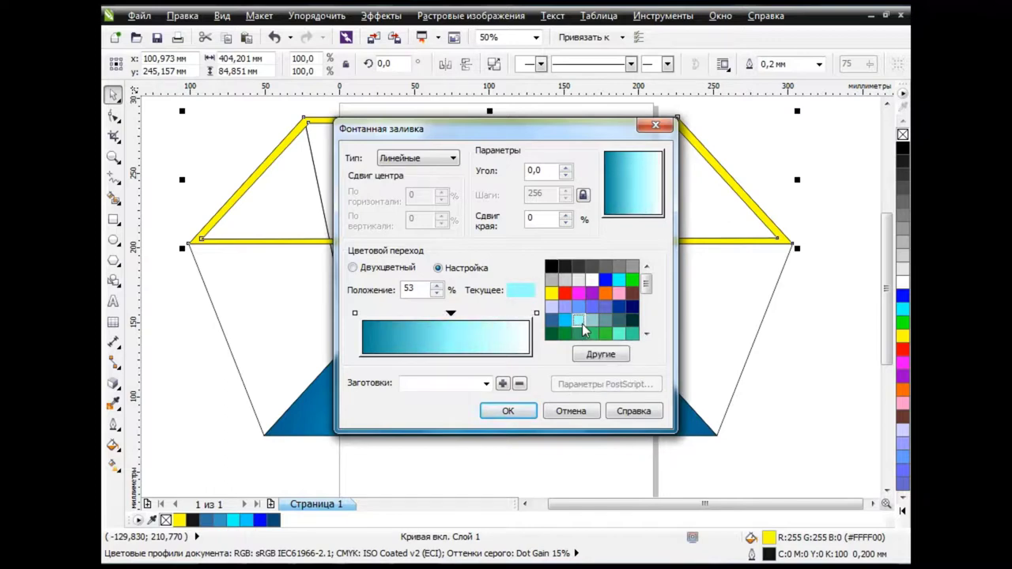
left_click(566, 320)
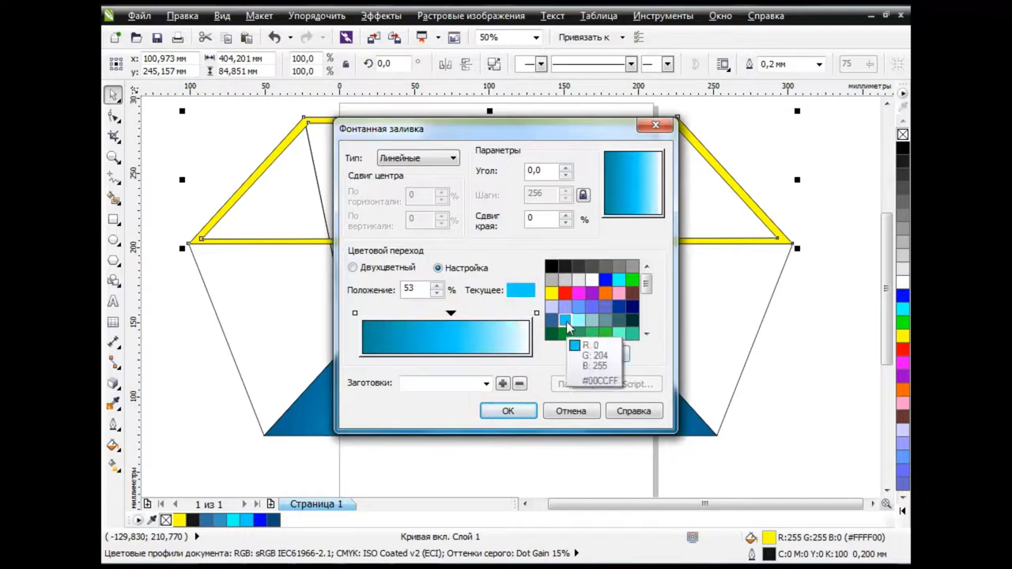
left_click(599, 352)
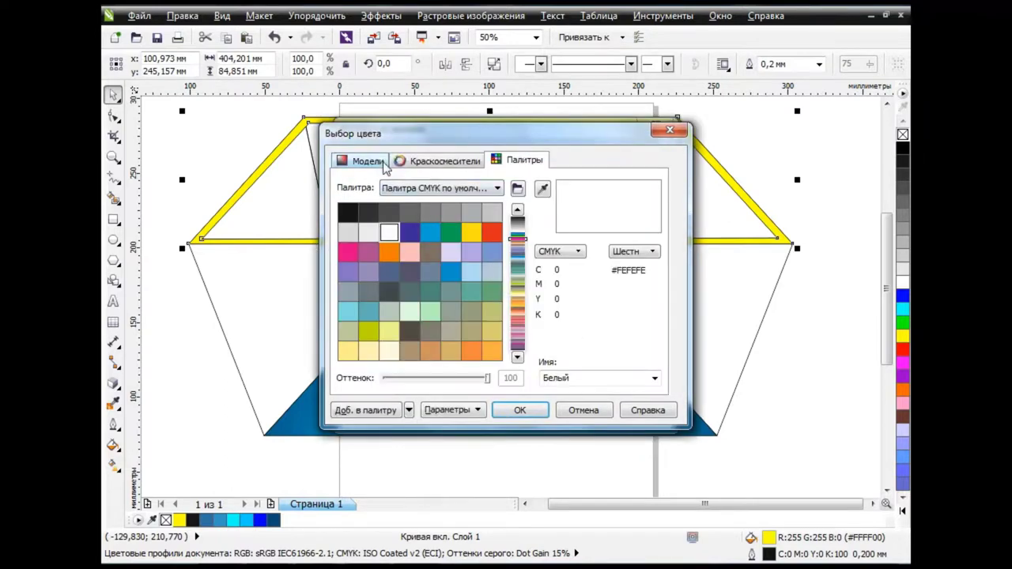
scroll(461, 194, "down", 1)
key("Tab")
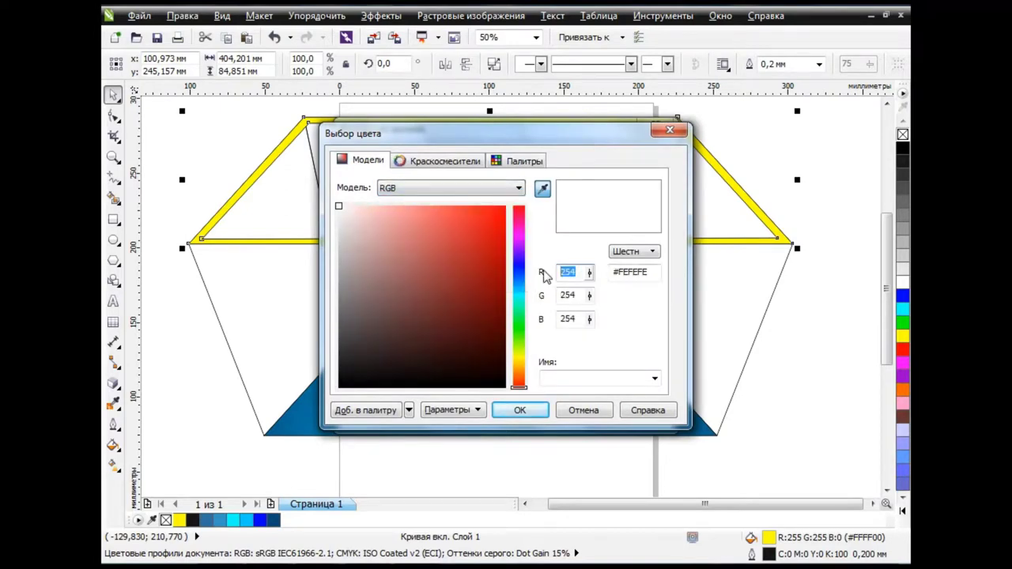
type("5")
key("Tab")
type("130")
key("Tab")
type("150")
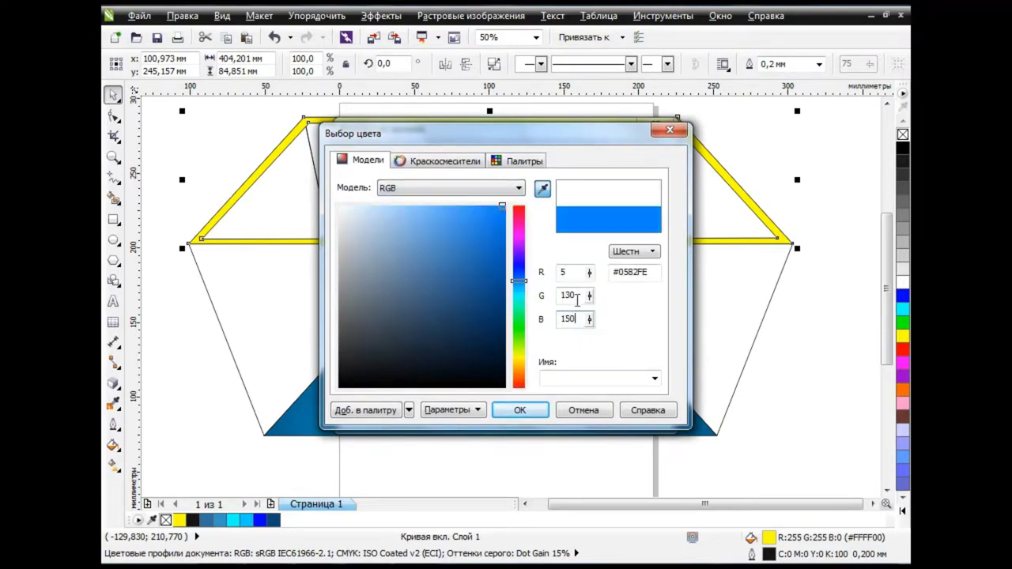
left_click(520, 410)
left_click(512, 411)
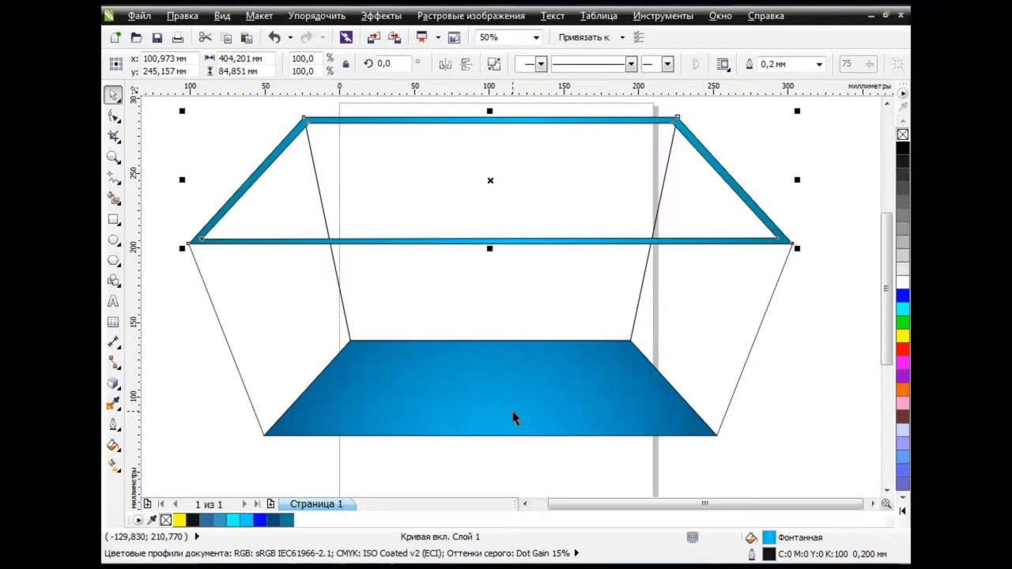
left_click(810, 346)
left_click(336, 305)
Select the back, right side and floor wall faces, then paste a copy of the back wall
left_click(636, 316)
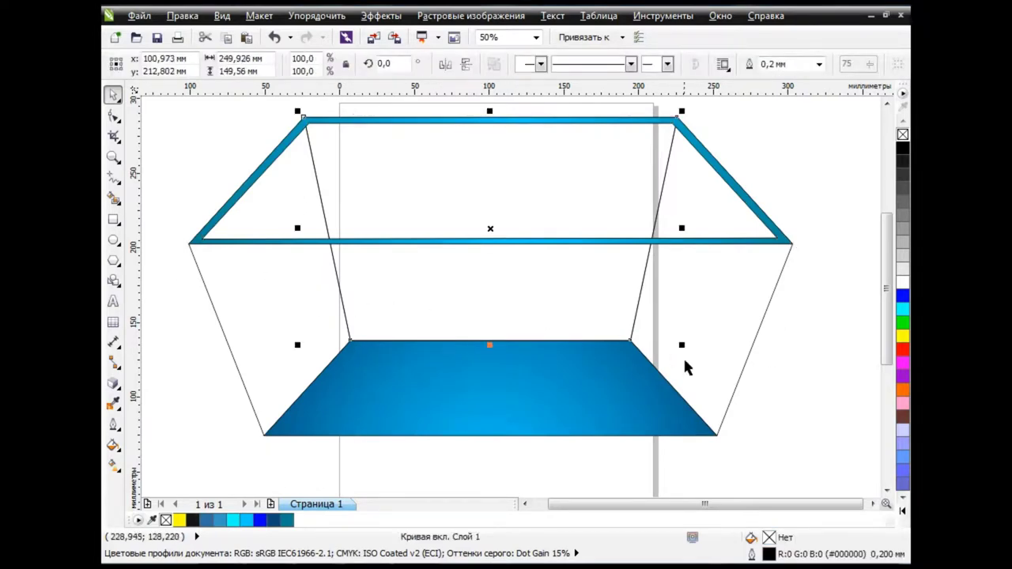
left_click(735, 380)
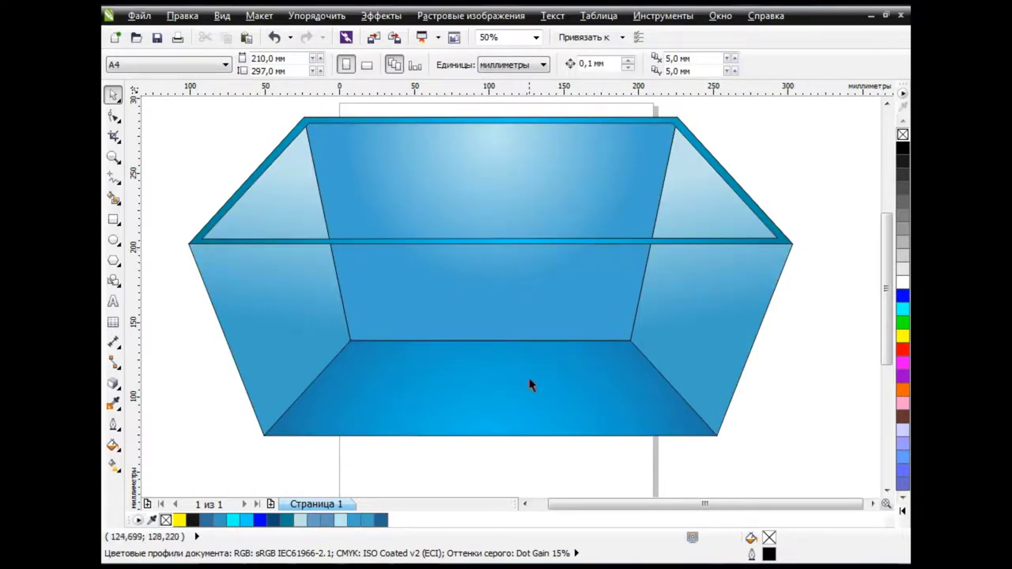
left_click(531, 387)
left_click(765, 394)
left_click(519, 310)
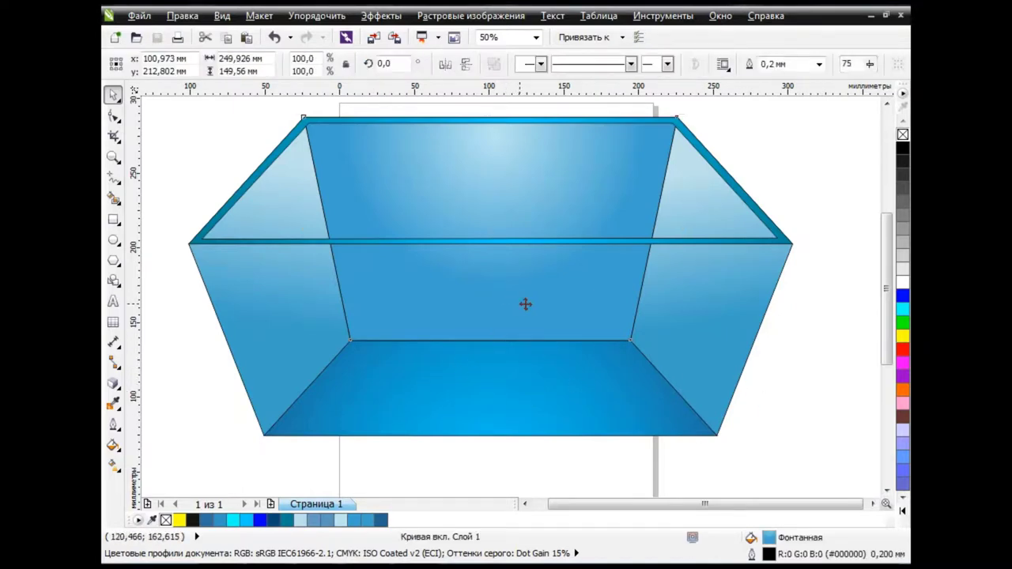
left_click(247, 38)
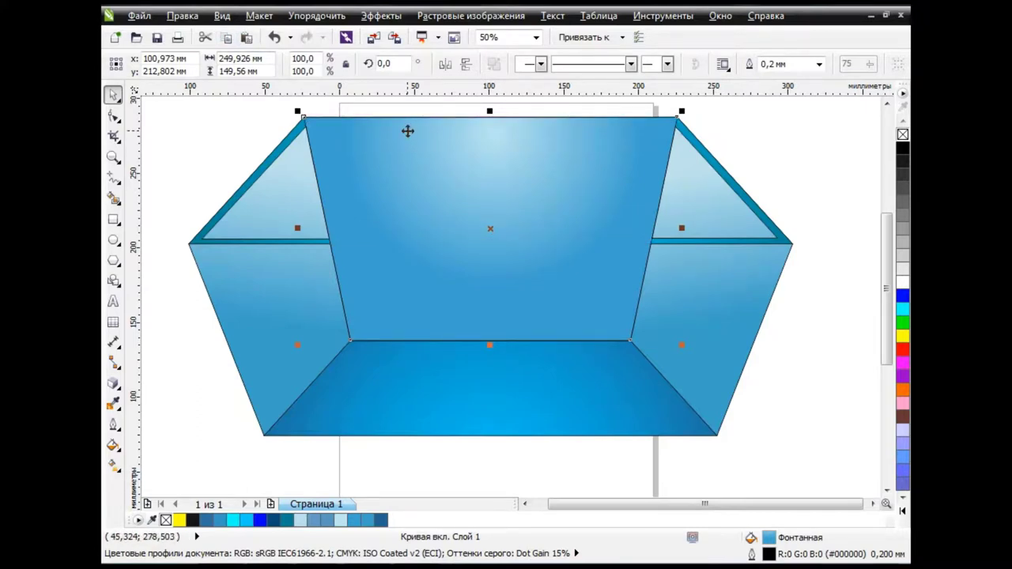
Bring the teal rim to the front with Shift+PgUp, undoing an accidental move
left_click(696, 140)
key("shift+Page_Up")
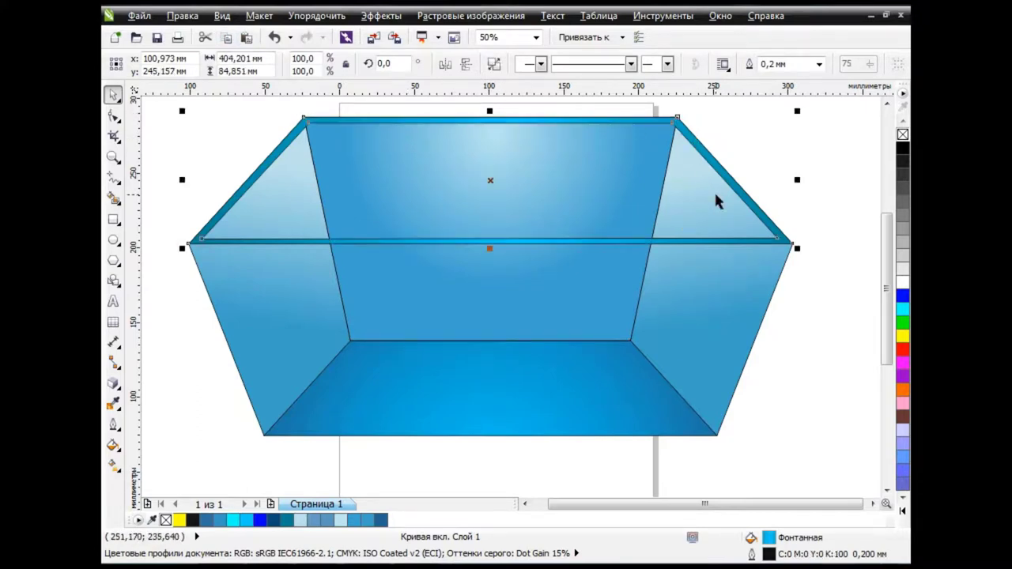
key("F10")
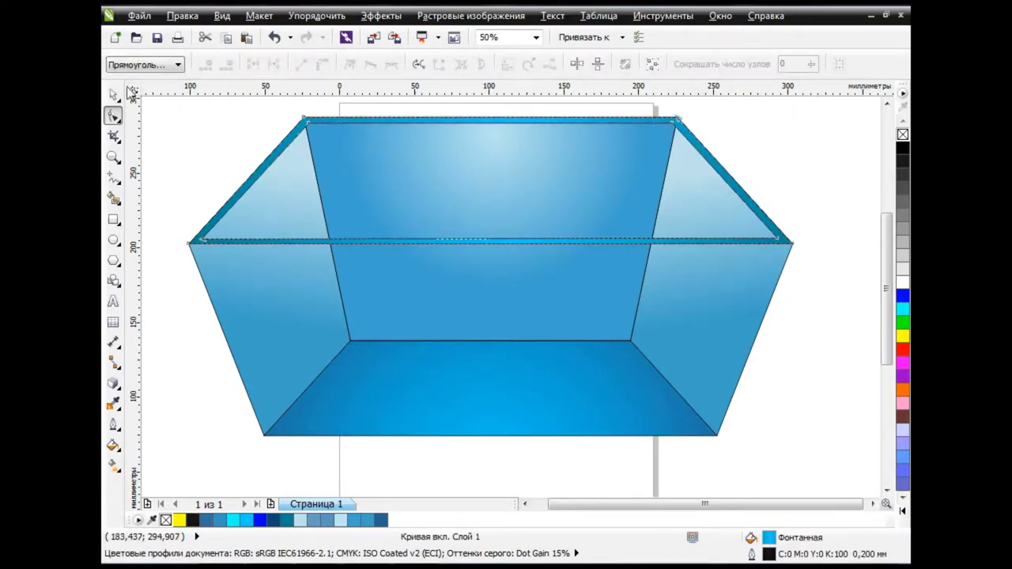
key("space")
left_click_drag(292, 141, 249, 117)
key("ctrl+z")
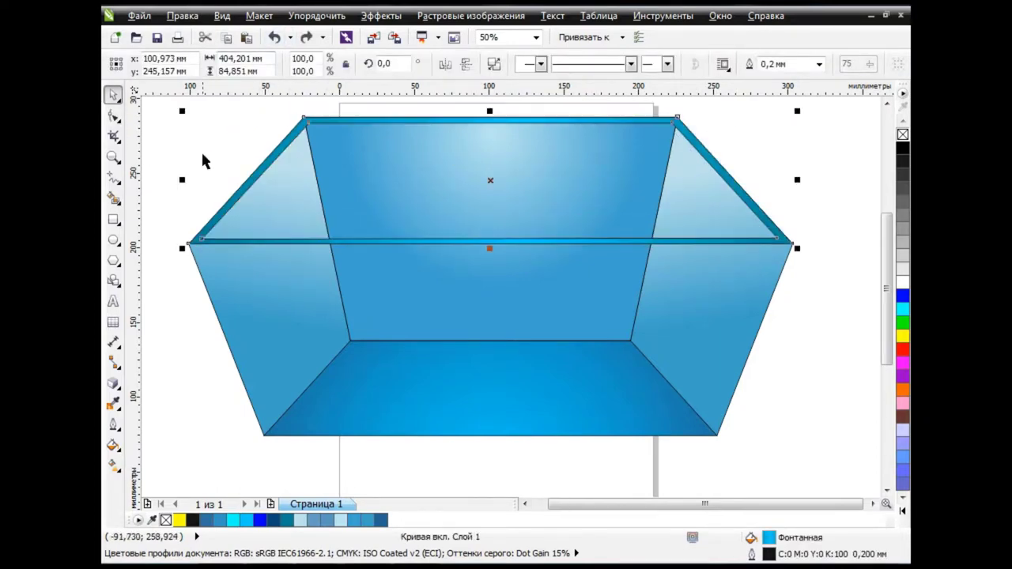
left_click(169, 140)
left_click(421, 318)
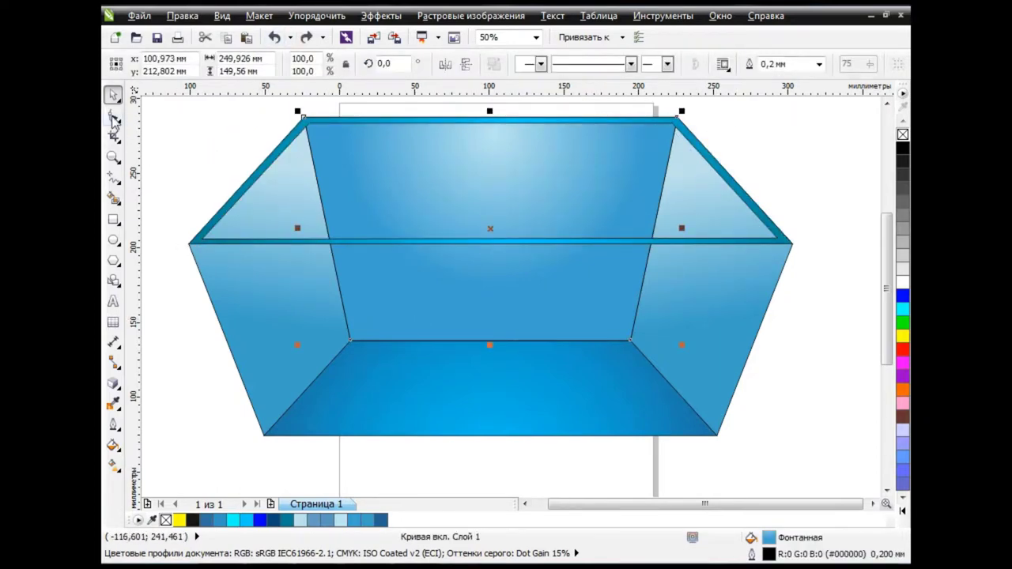
left_click(113, 116)
Drag the back wall's corner nodes onto the floor edges
scroll(324, 347, "up", 3)
left_click_drag(410, 312, 418, 307)
left_click_drag(637, 503, 763, 504)
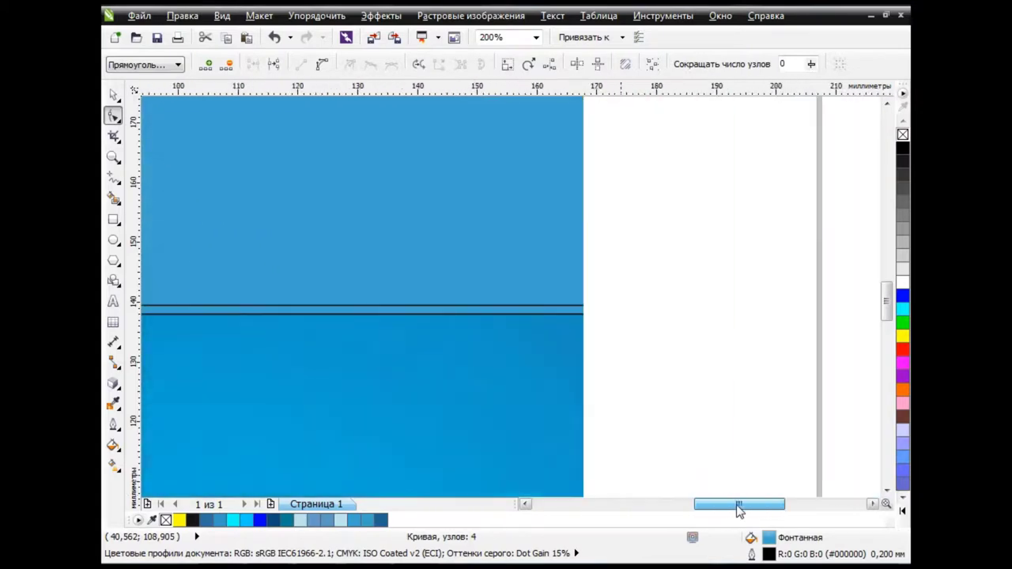
left_click_drag(544, 307, 526, 302)
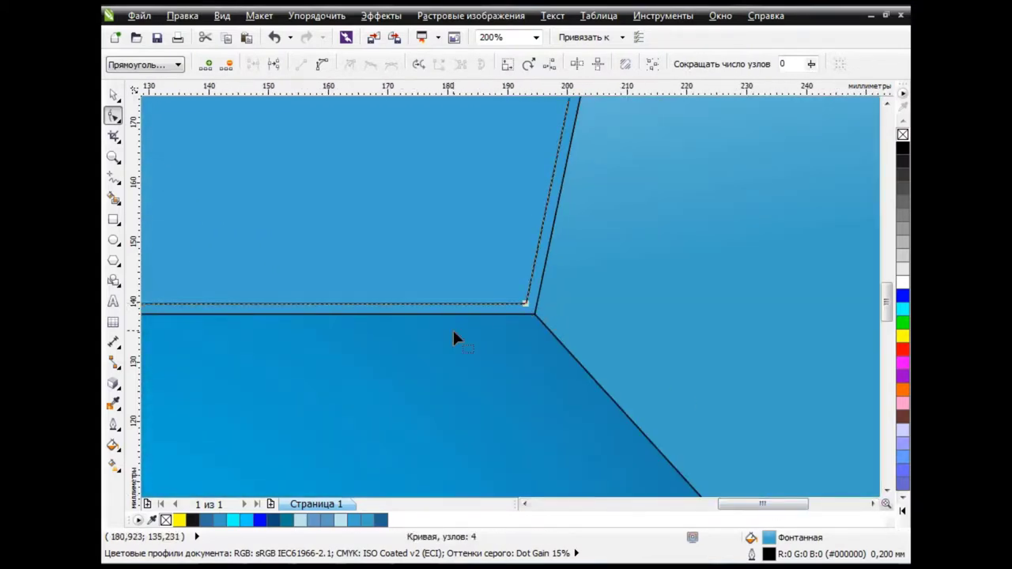
scroll(452, 328, "down", 2)
left_click_drag(654, 504, 576, 512)
key("space")
left_click(264, 366)
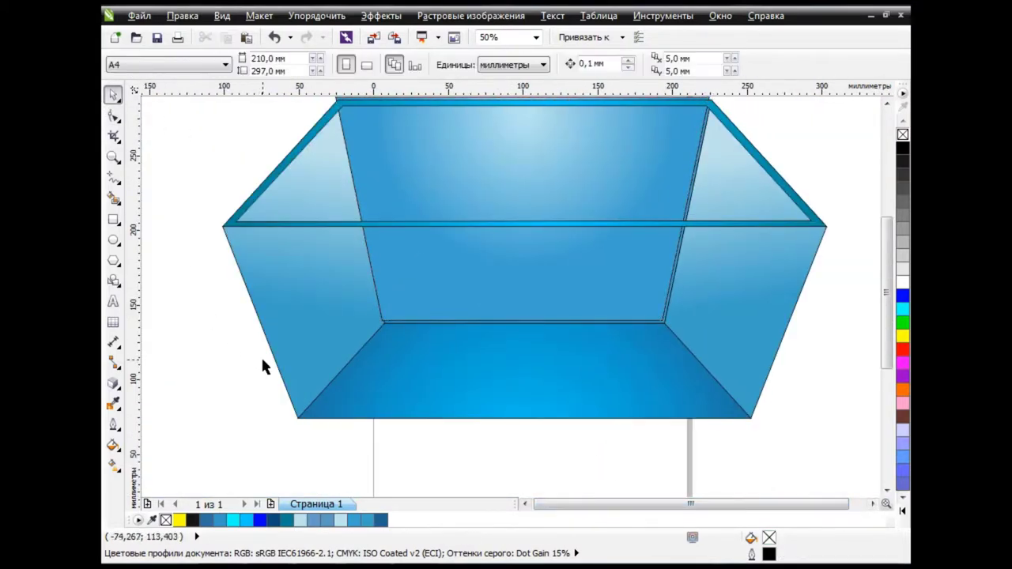
Snap the back wall's other corner node onto the matching floor corner
left_click(456, 315)
key("space")
left_click_drag(383, 320, 365, 333)
scroll(394, 317, "up", 2)
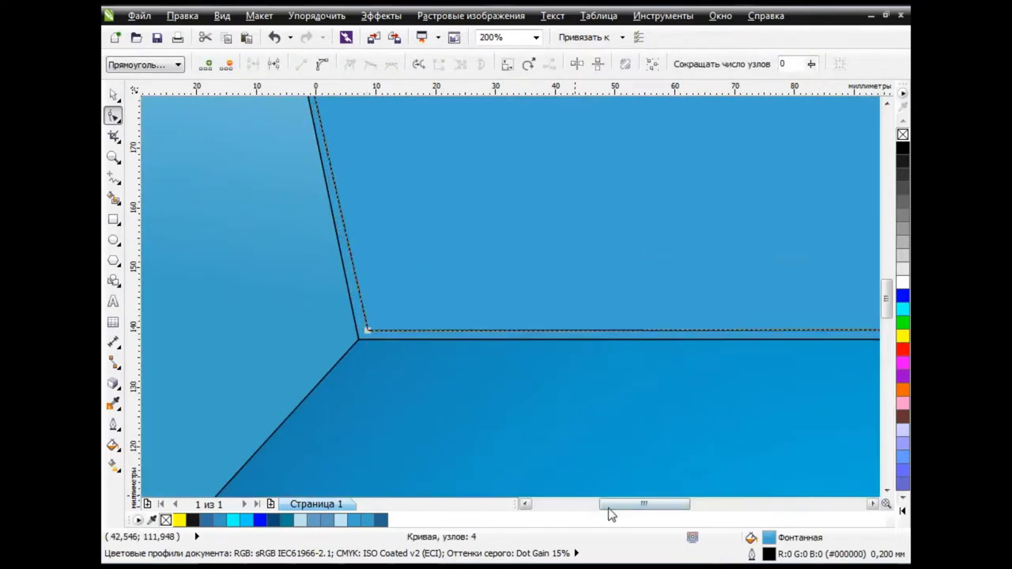
mouse_move(609, 509)
left_mouse_down()
mouse_move(707, 509)
mouse_move(664, 508)
left_mouse_up()
scroll(492, 341, "down", 2)
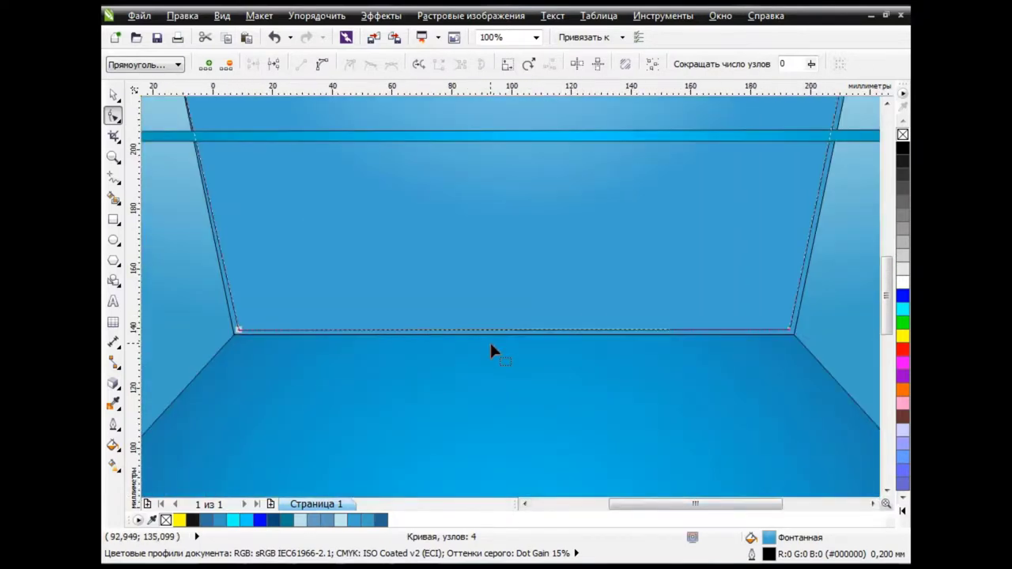
scroll(475, 331, "down", 2)
scroll(478, 333, "up", 1)
key("space")
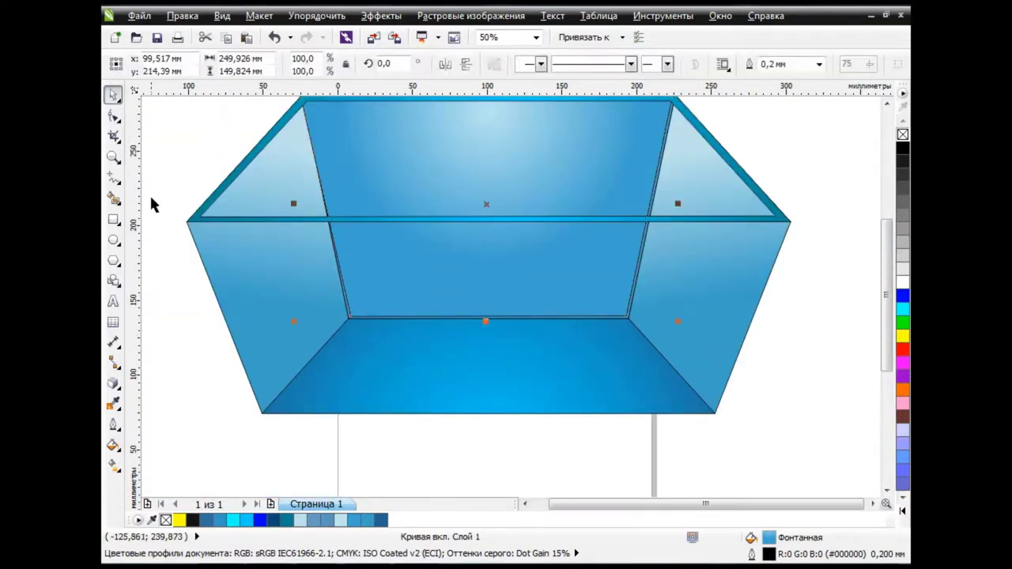
left_click(177, 351)
scroll(309, 324, "up", 2)
Give the inner back panel a uniform solid blue fill
left_click(506, 316)
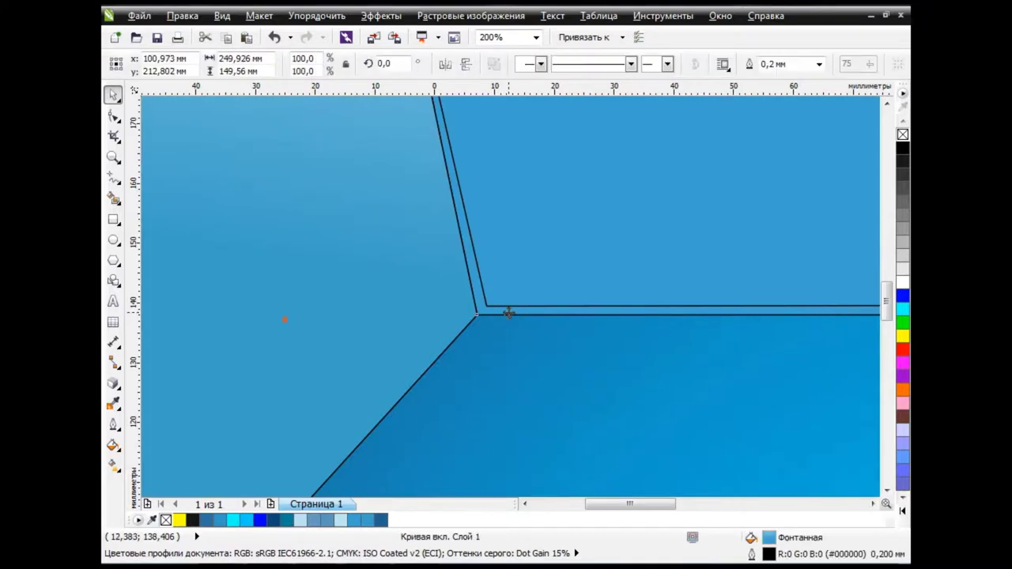
left_click(113, 445)
left_click(196, 332)
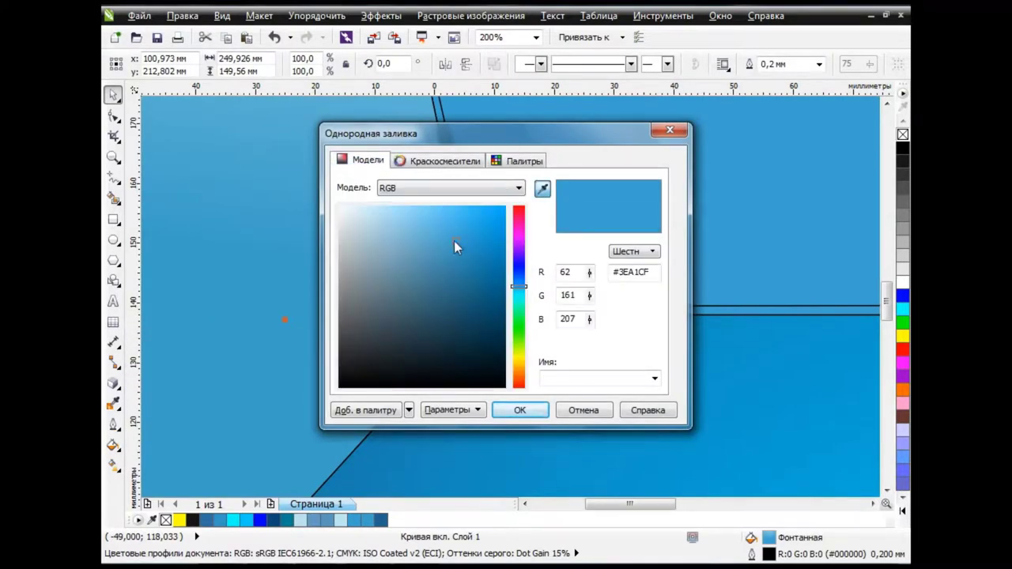
left_click(477, 267)
left_click(520, 409)
scroll(609, 344, "down", 3)
left_click(834, 417)
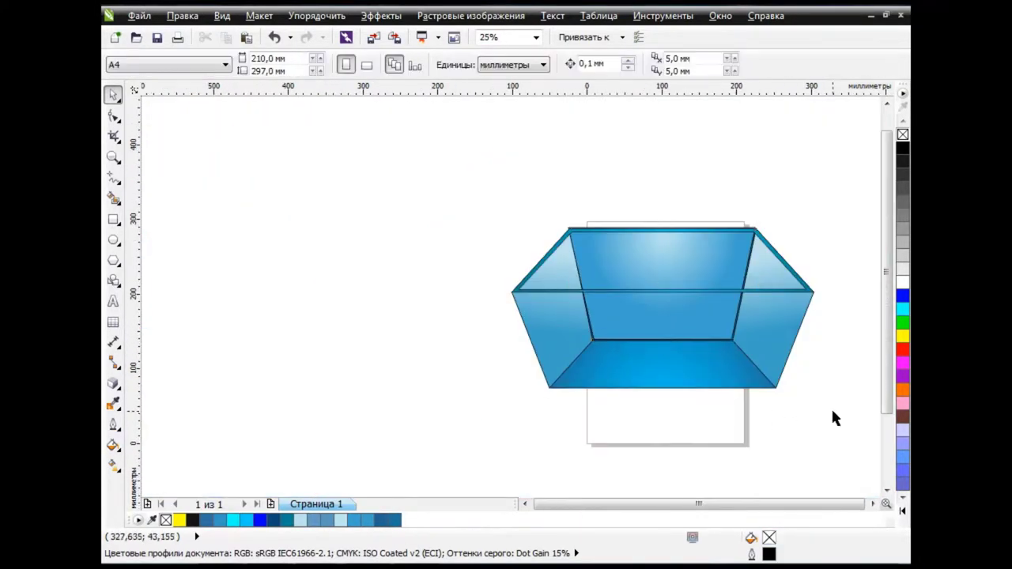
scroll(648, 379, "right", 1)
scroll(624, 431, "right", 1)
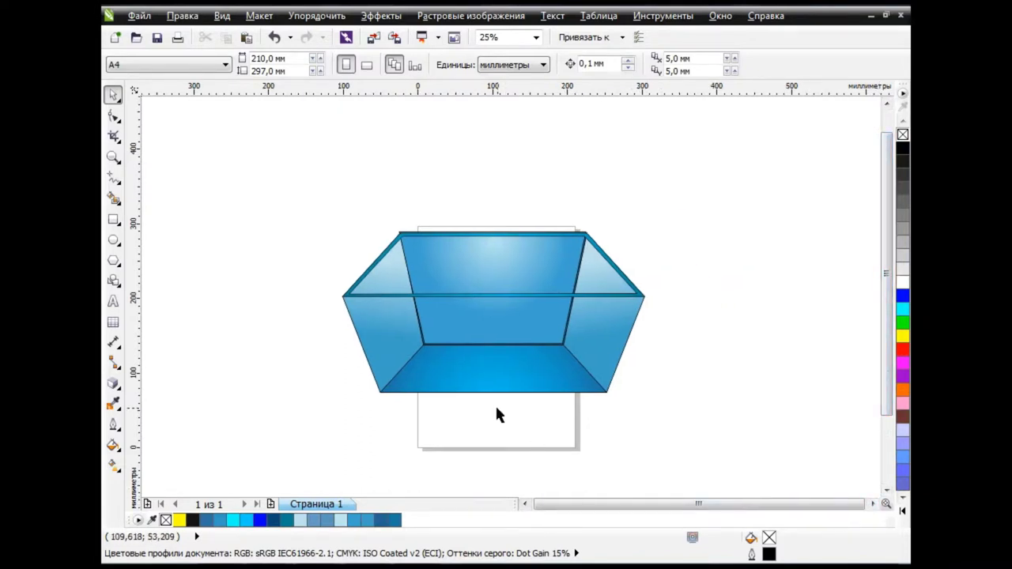
scroll(495, 404, "up", 1)
Adjust the back wall's top edge nodes with the Shape tool
left_click(664, 120)
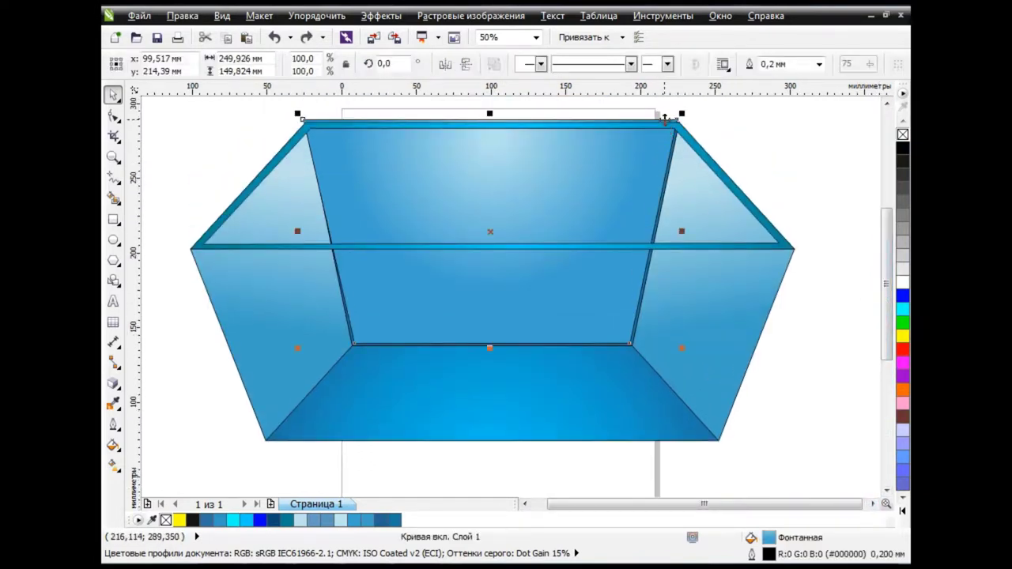
left_click(113, 119)
left_click(308, 129)
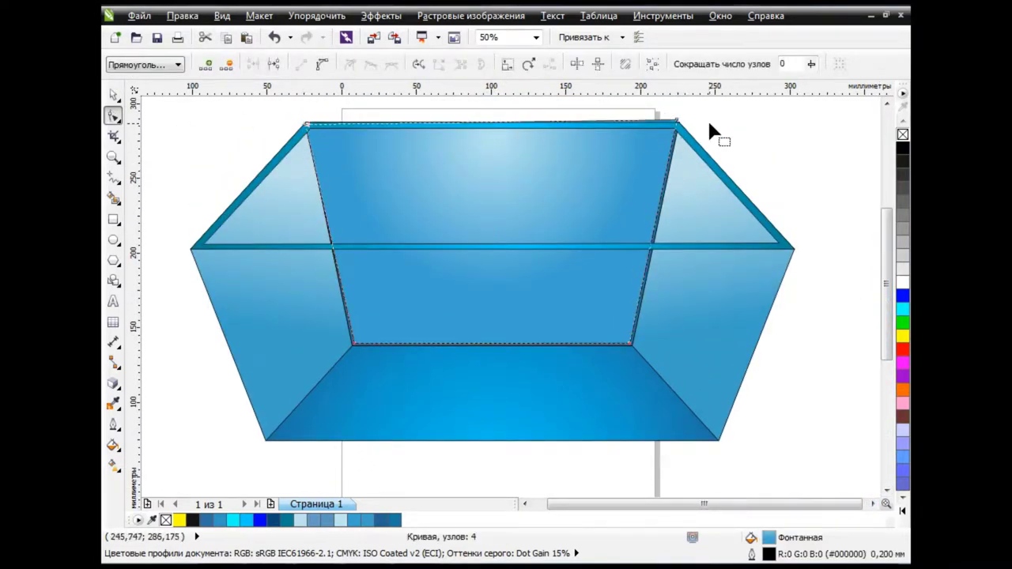
left_click(681, 130)
left_click_drag(679, 126, 678, 126)
key("space")
key("Escape")
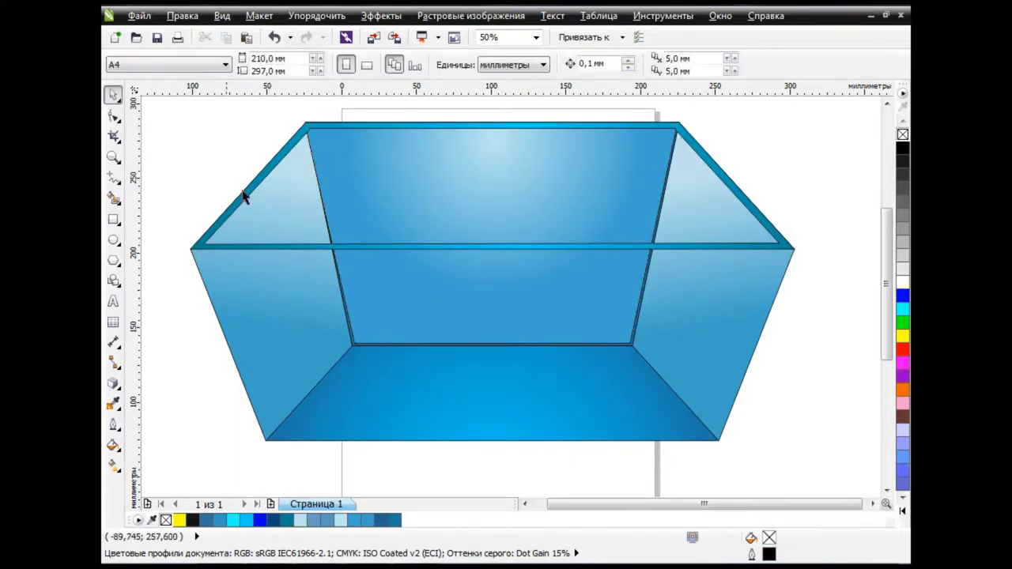
Move the rim strip's right end node onto the right rim corner
left_click(707, 215)
left_click(782, 241)
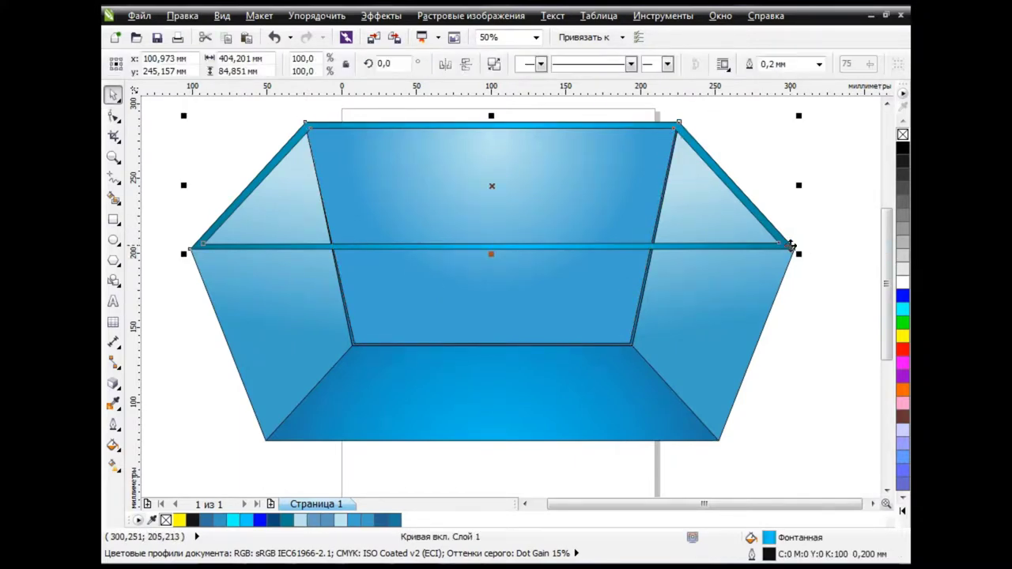
key("F10")
scroll(809, 237, "up", 2)
left_click_drag(670, 264, 703, 261)
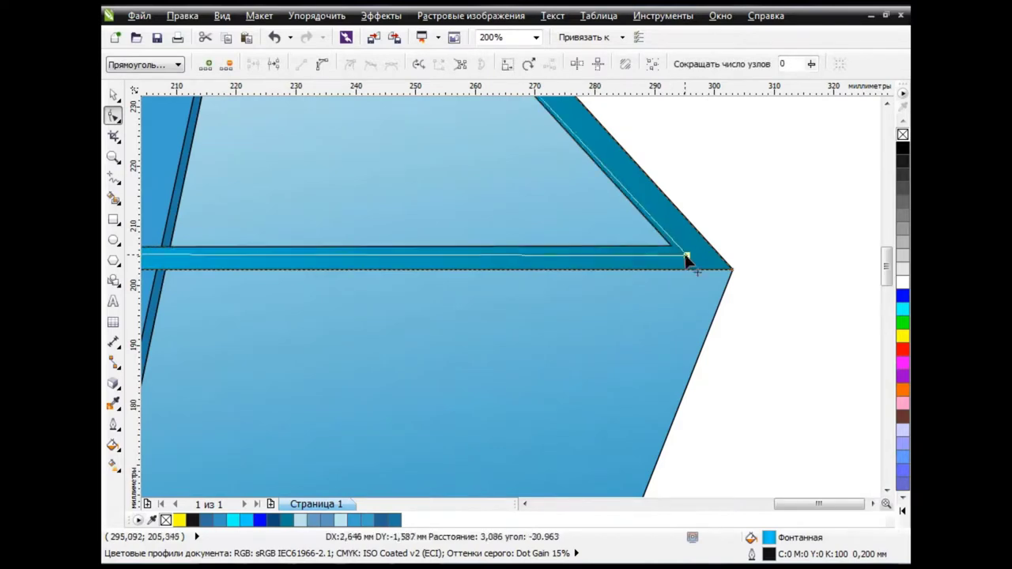
scroll(866, 244, "up", 3)
scroll(866, 244, "up", 3)
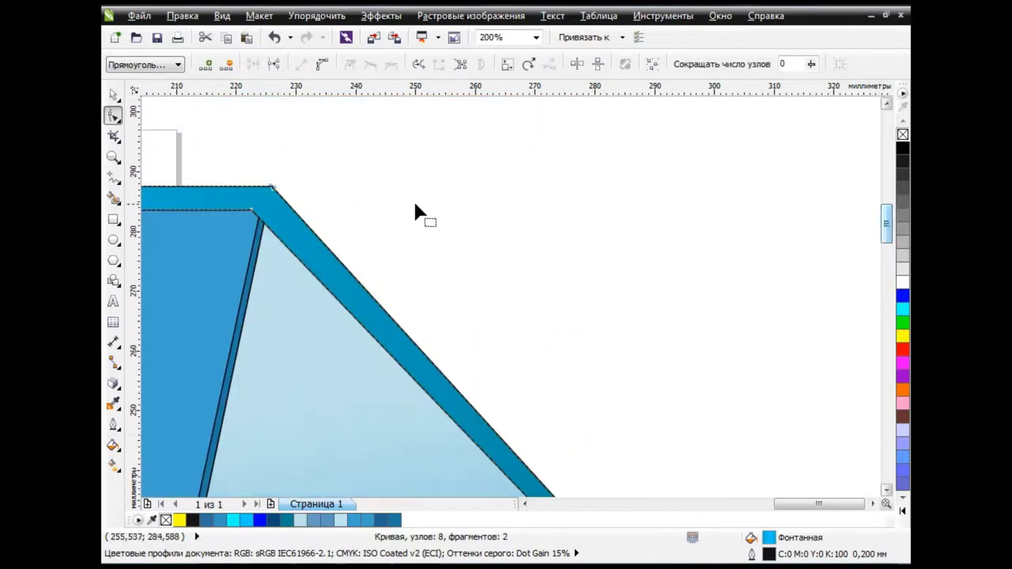
Drag the rim strip's left end onto the left rim corner and return to the Pick tool
left_click_drag(253, 207, 261, 204)
mouse_move(800, 508)
left_mouse_down()
mouse_move(569, 508)
mouse_move(582, 509)
left_mouse_up()
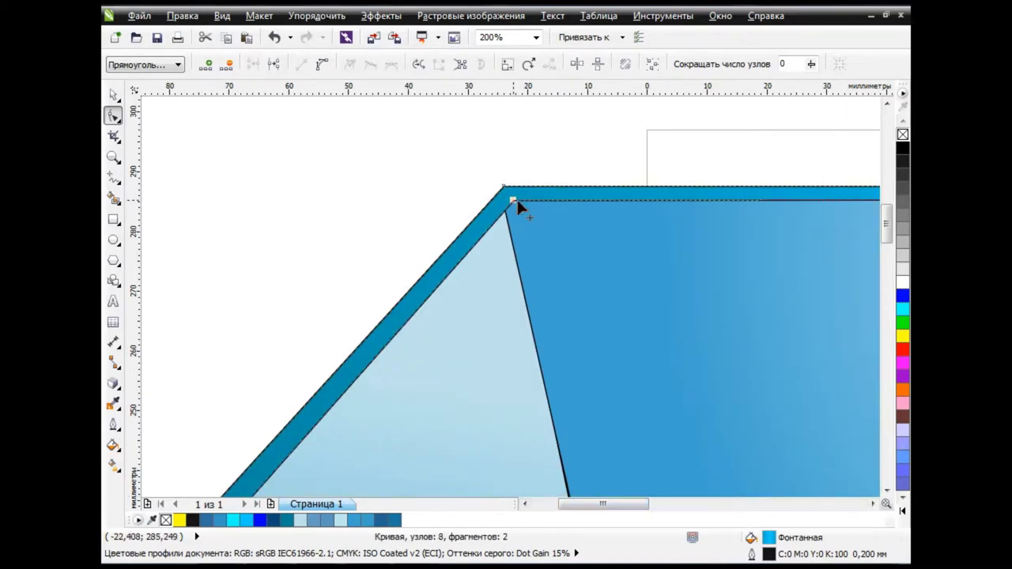
scroll(517, 198, "down", 5)
scroll(349, 248, "left", 3)
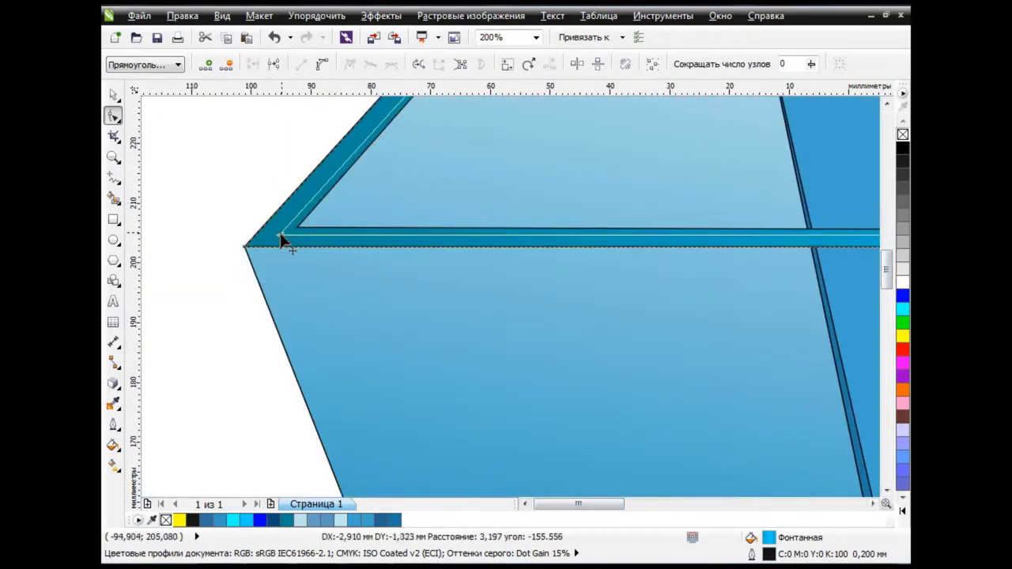
scroll(627, 292, "down", 2)
scroll(787, 513, "left", 3)
key("space")
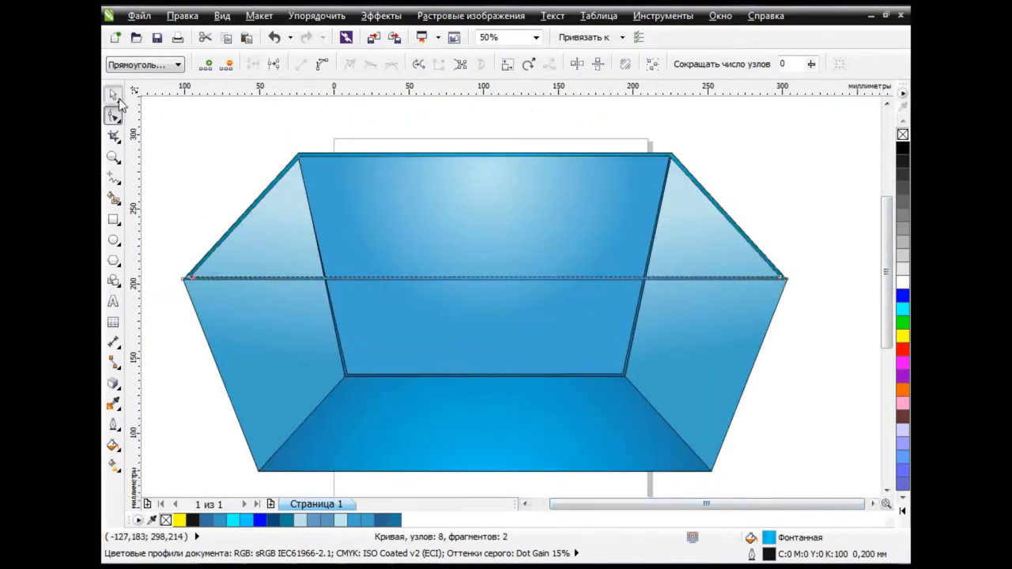
left_click(387, 122)
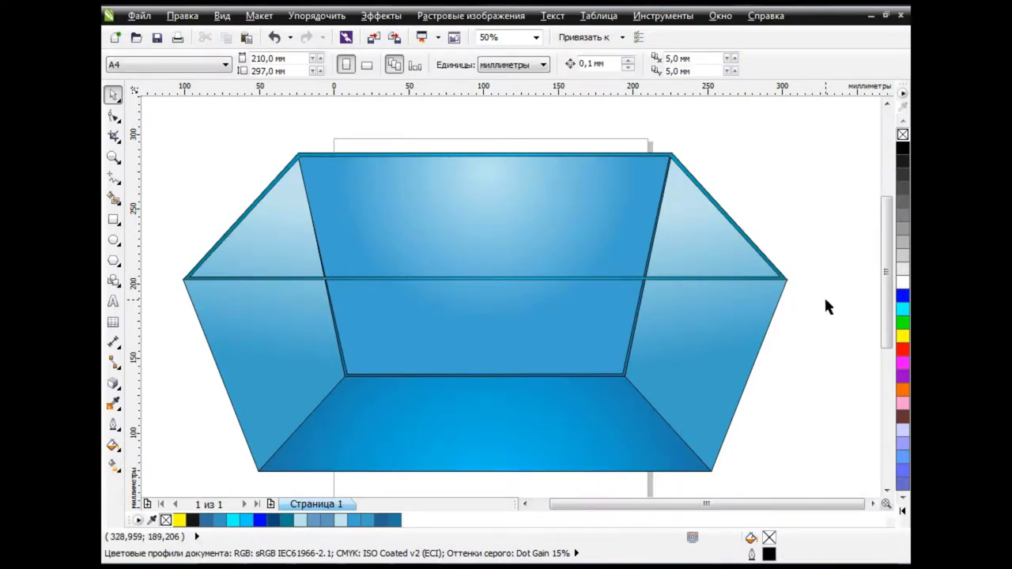
left_click_drag(885, 296, 885, 328)
Remove the floor panel's fill and drag its back corners to the left and right rim corners
left_click(593, 334)
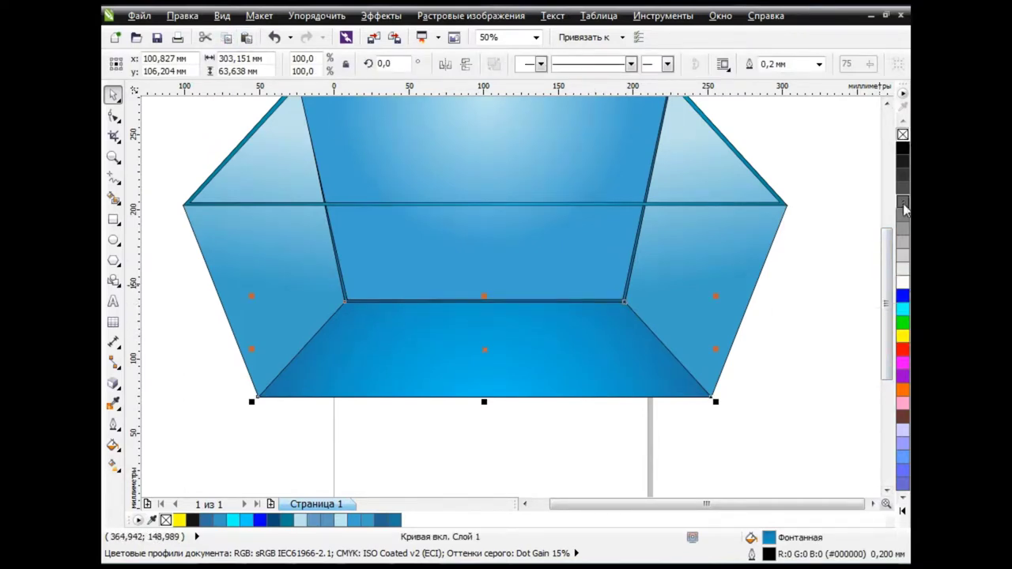
left_click(902, 136)
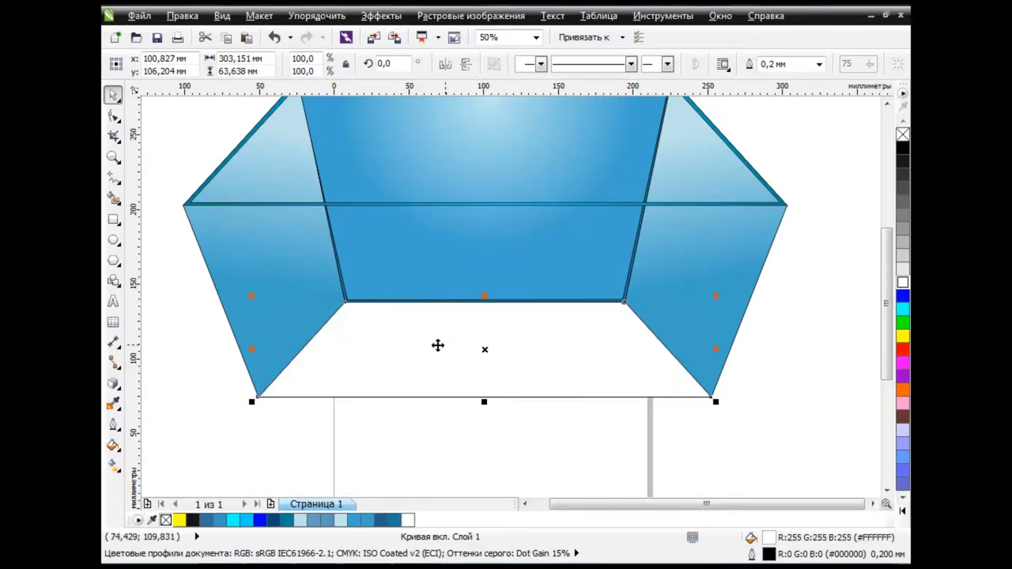
key("F10")
left_click_drag(346, 301, 187, 207)
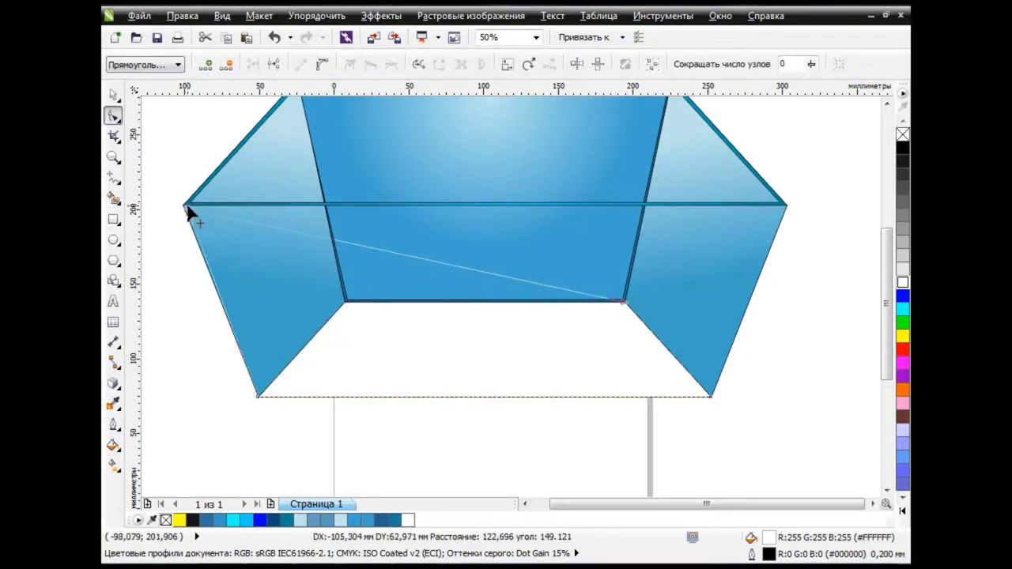
left_click_drag(618, 305, 785, 208)
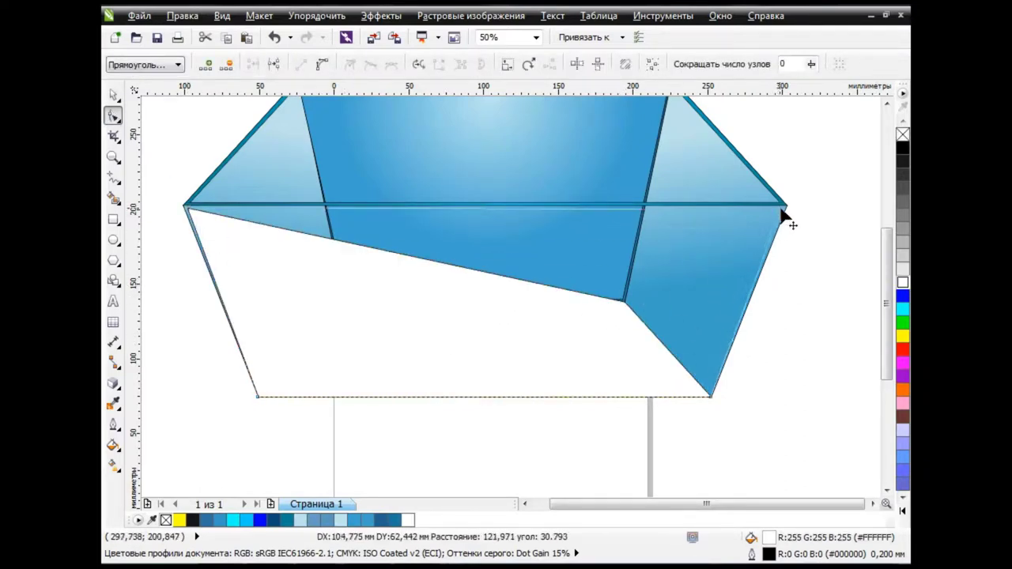
Fine-tune the top-right node so it sits exactly on the rim's right corner
scroll(785, 208, "up", 2)
left_click_drag(731, 184, 723, 175)
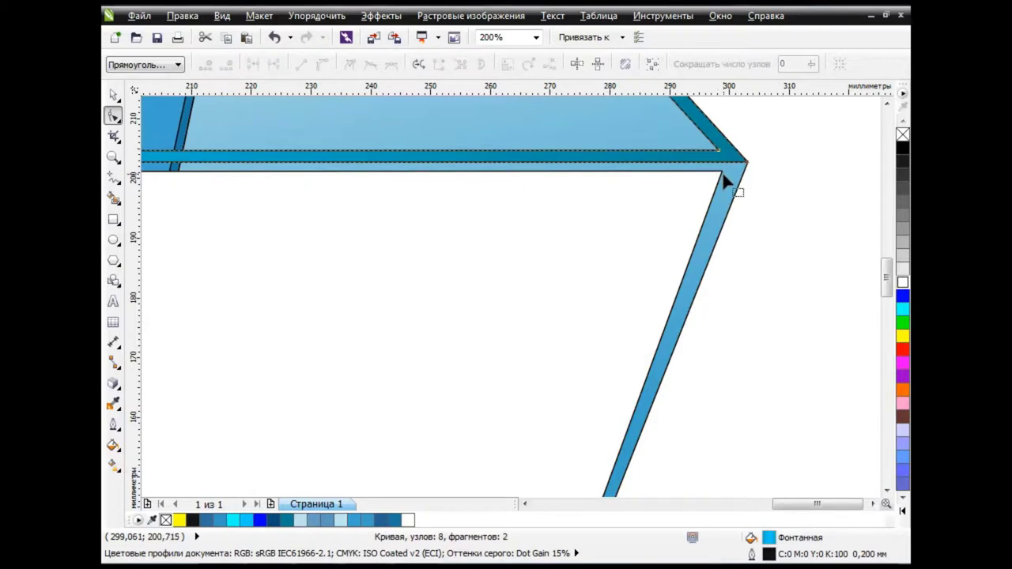
left_click_drag(721, 169, 721, 175)
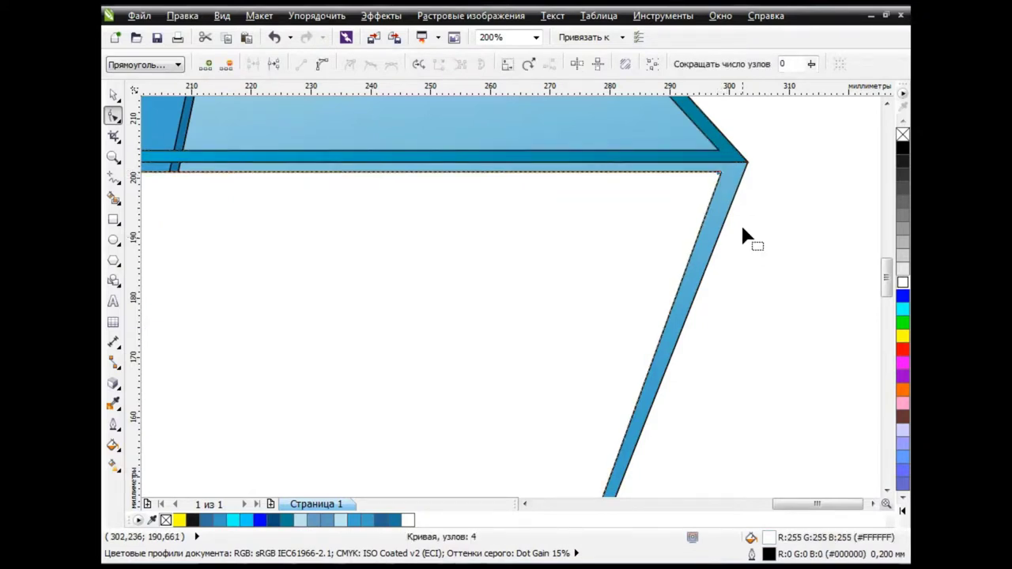
scroll(427, 320, "down", 1)
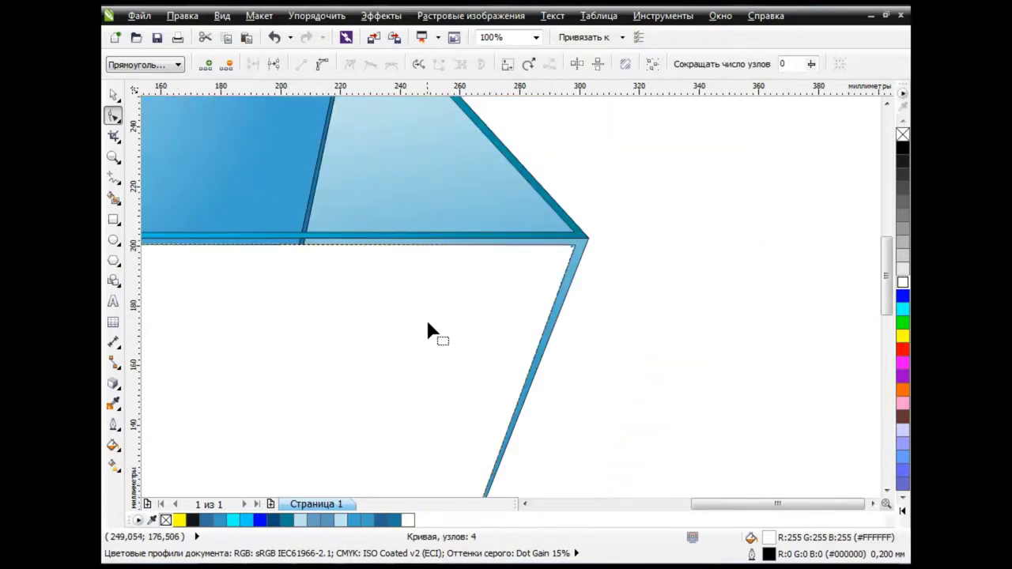
left_click_drag(718, 511, 598, 512)
scroll(353, 297, "down", 1)
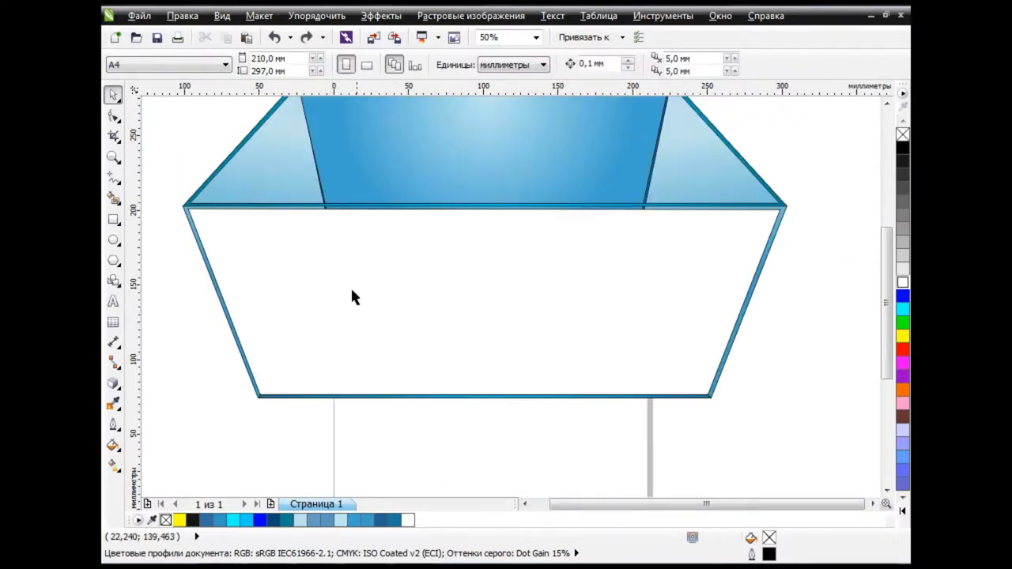
scroll(726, 310, "up", 1)
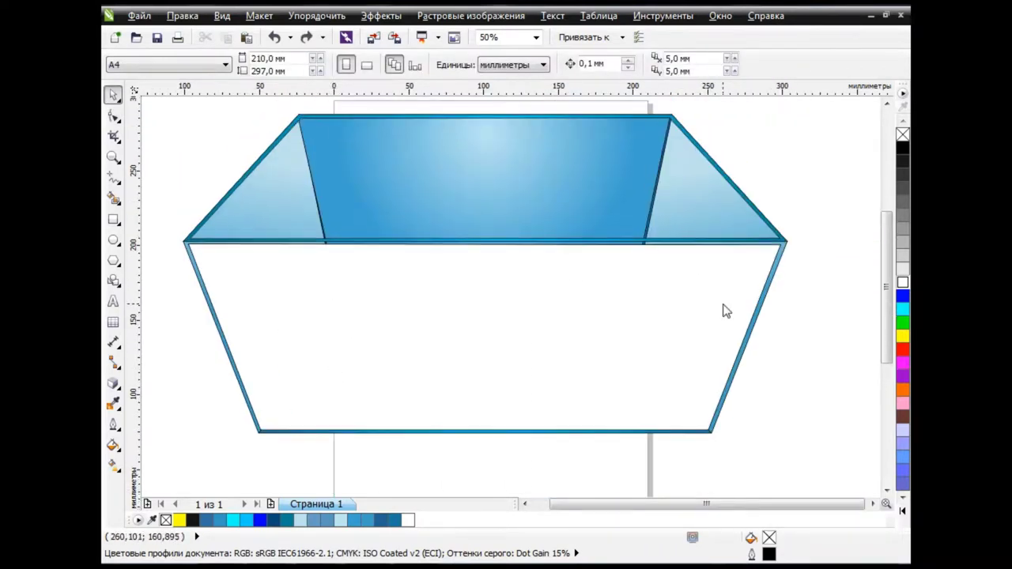
Cut the blue gradient back wall out of the drawing temporarily
left_click(558, 204)
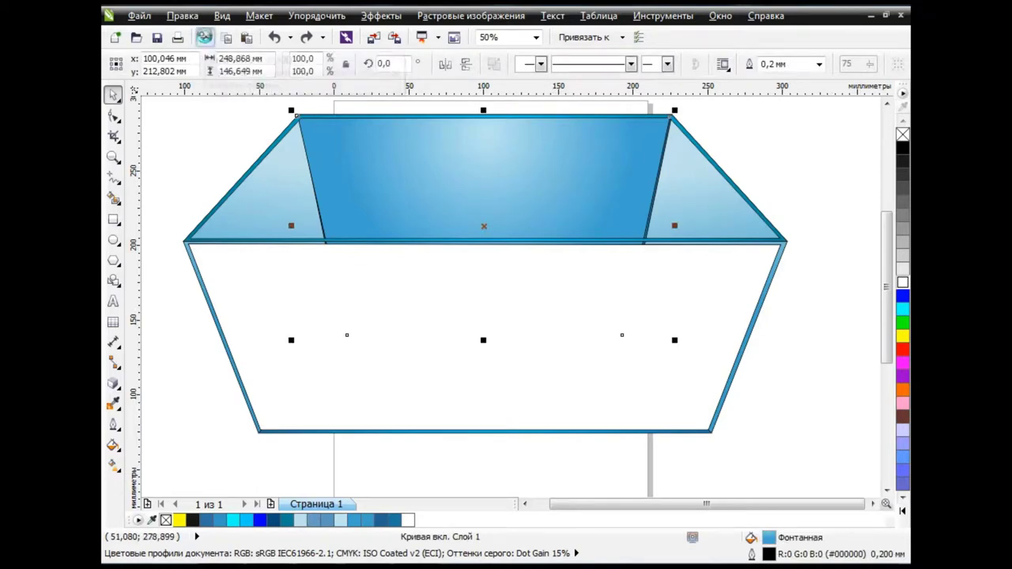
left_click(205, 37)
scroll(418, 203, "up", 2)
scroll(309, 248, "up", 1)
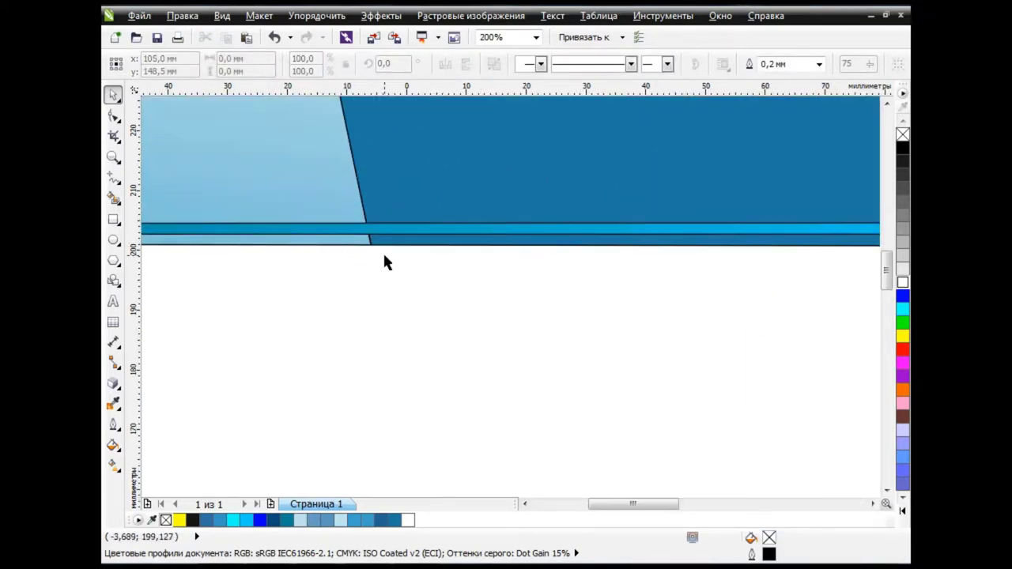
scroll(384, 262, "down", 3)
Smart Fill yellow strips along the left, top and bottom edges of the front face
left_click(113, 197)
scroll(266, 262, "up", 2)
left_click(538, 434)
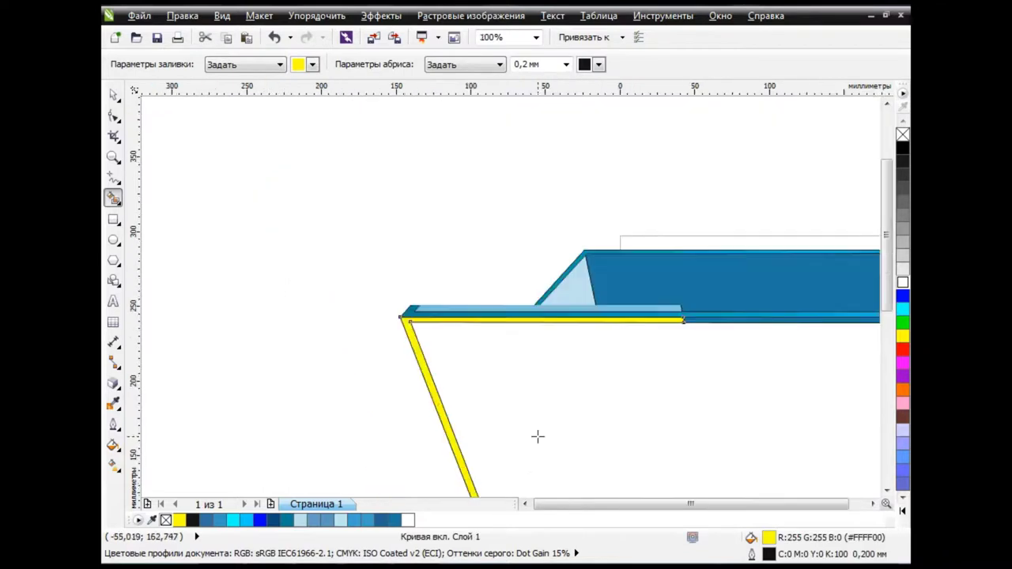
scroll(538, 434, "down", 2)
left_click_drag(706, 504, 722, 506)
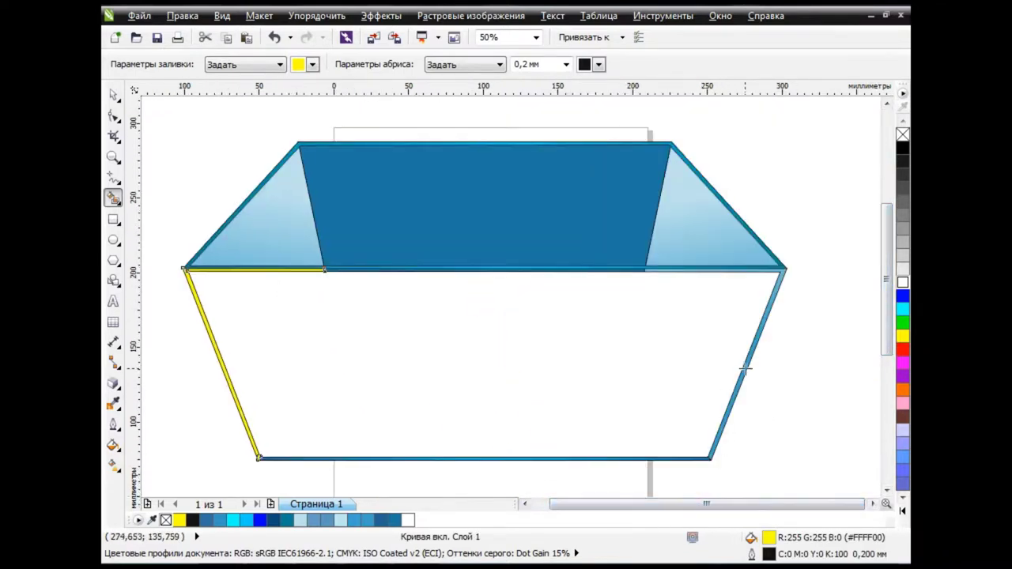
left_click(617, 270)
left_click(579, 458)
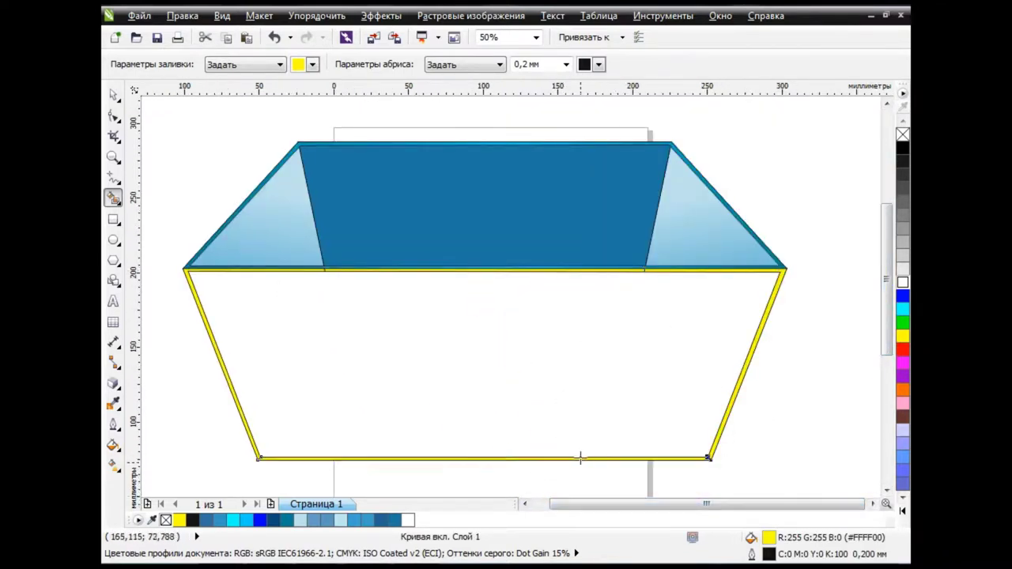
Paste the gradient back wall back and send it behind the front face
key("space")
key("Tab")
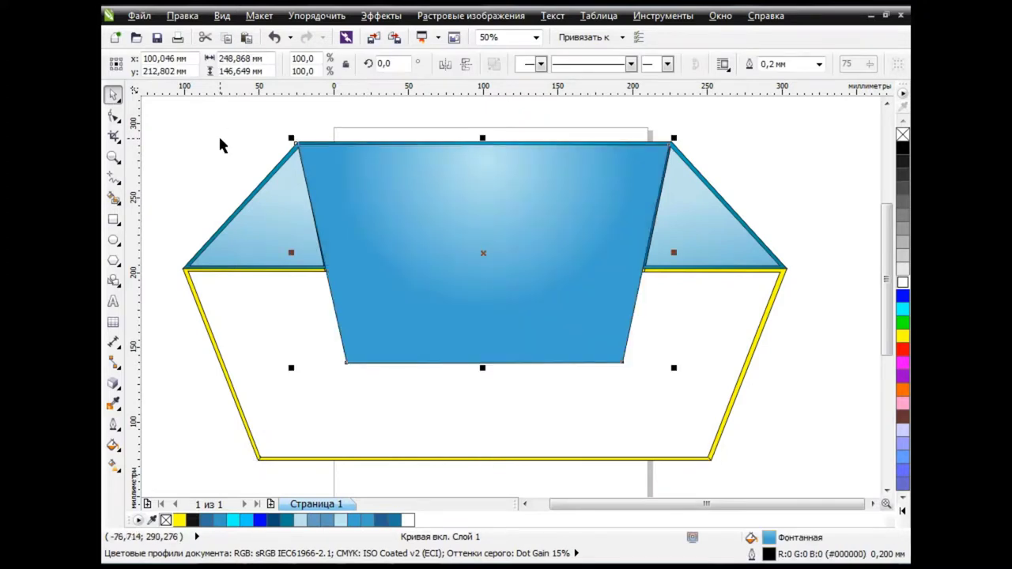
key("ctrl+Page_Down")
Select all the yellow edge strips and combine them into one curve
left_click(818, 228)
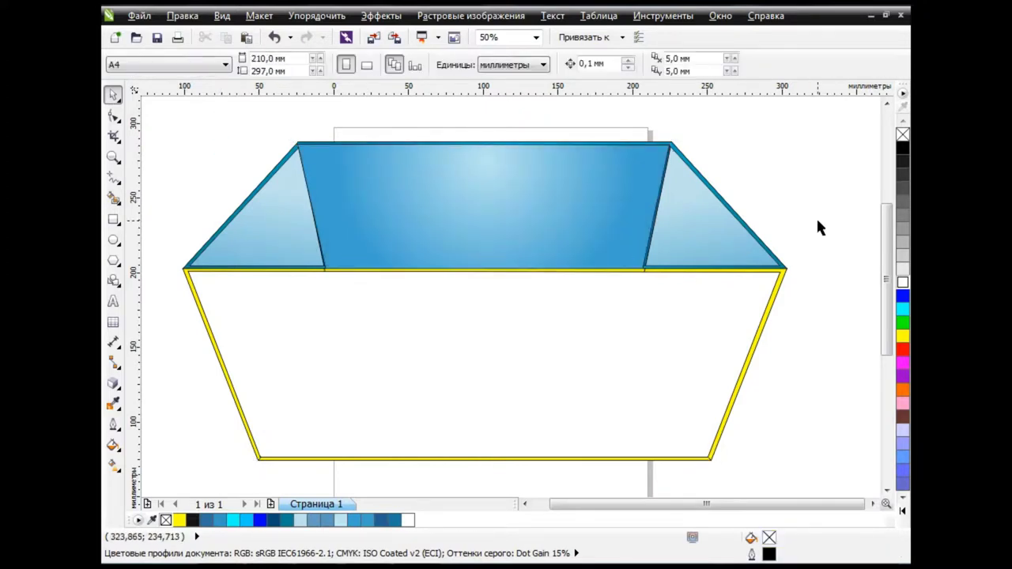
left_click(782, 278)
left_click(254, 458, "shift")
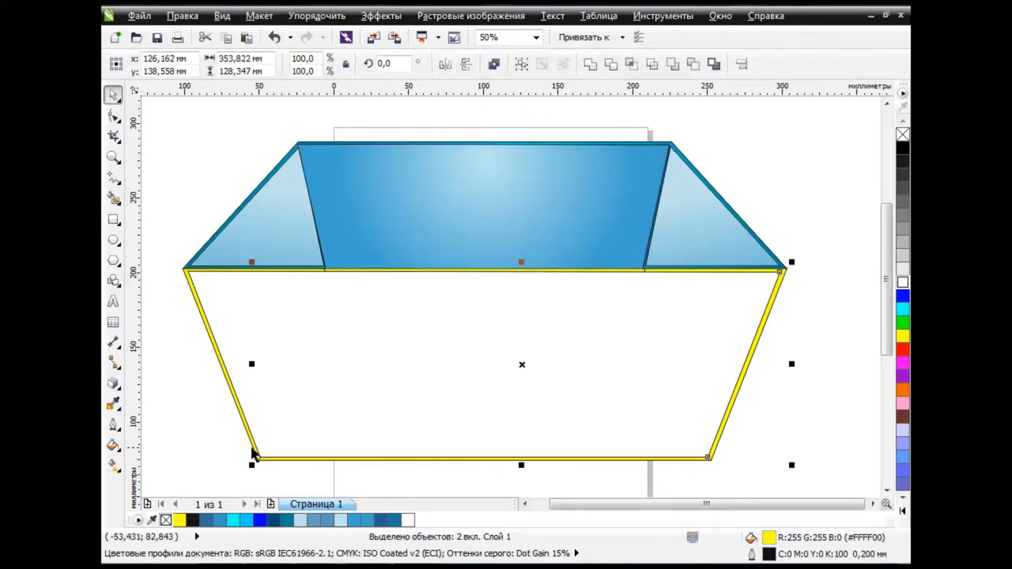
left_click(251, 447, "shift")
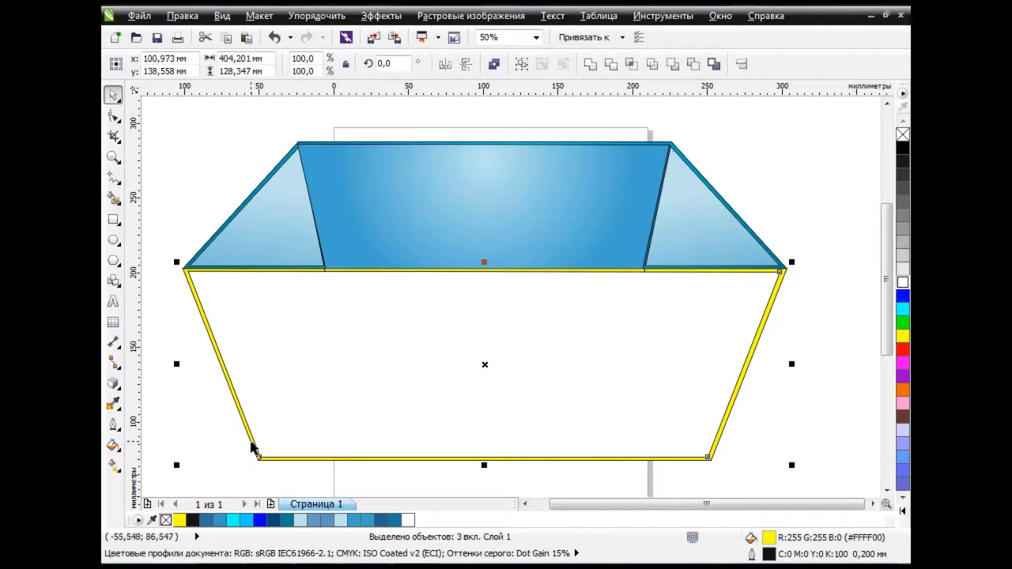
left_click(589, 67)
Zoom into the rim corner with the Shape tool and undo the stray blue shape
scroll(636, 305, "up", 2)
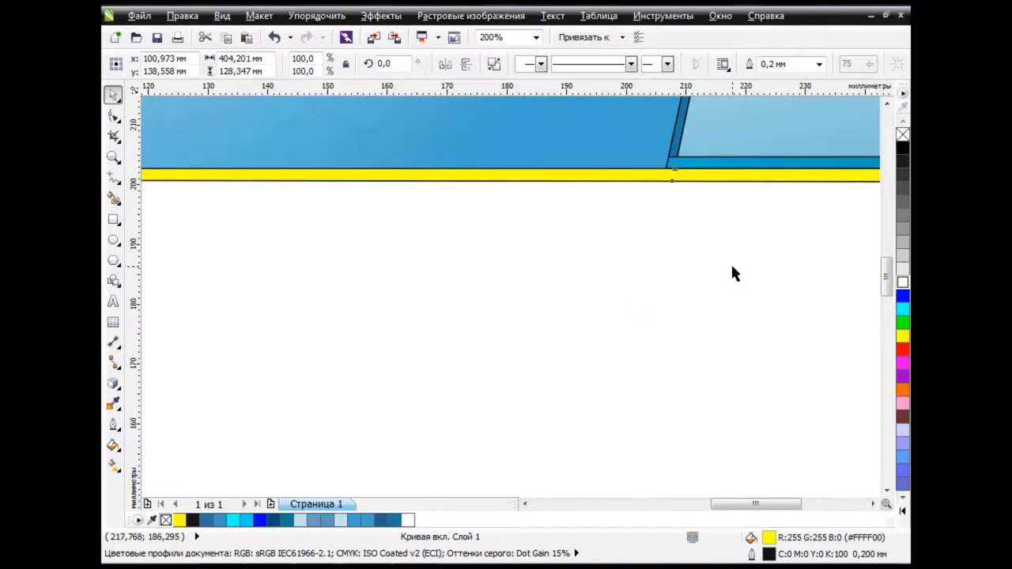
left_click(113, 116)
left_click_drag(746, 505, 599, 501)
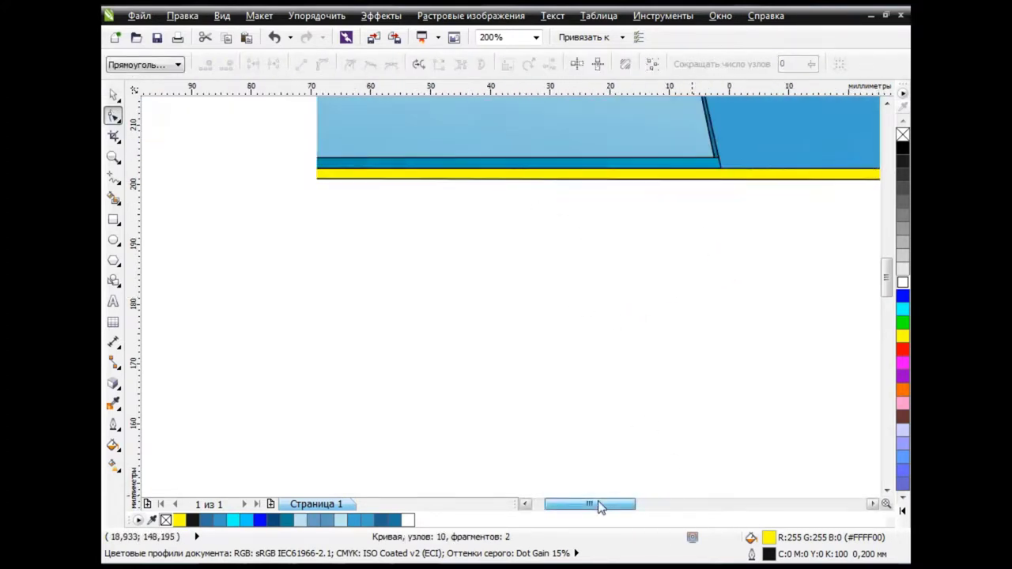
scroll(680, 416, "down", 2)
scroll(630, 478, "down", 2)
scroll(669, 503, "right", 3)
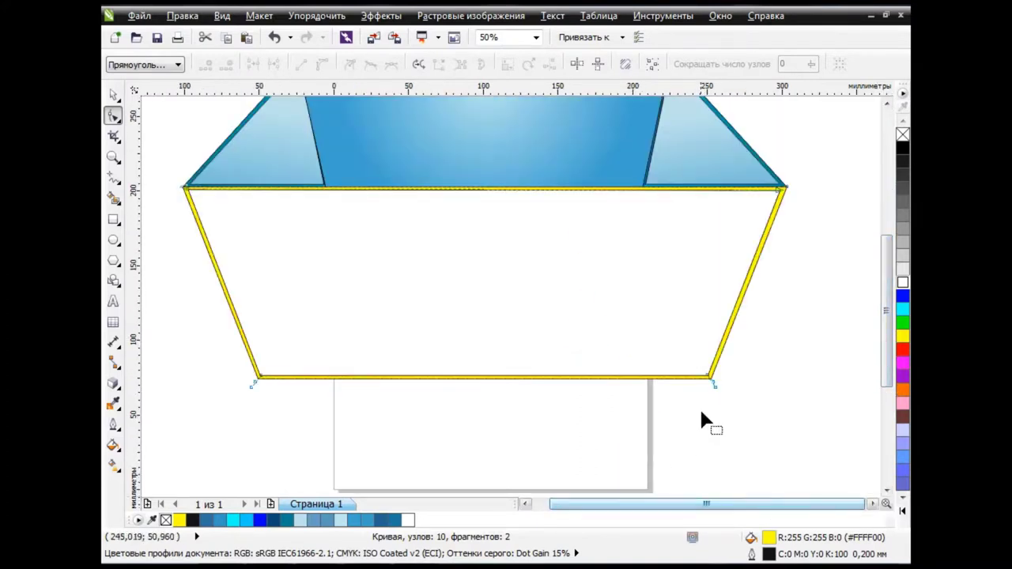
scroll(700, 412, "up", 3)
left_click(744, 126)
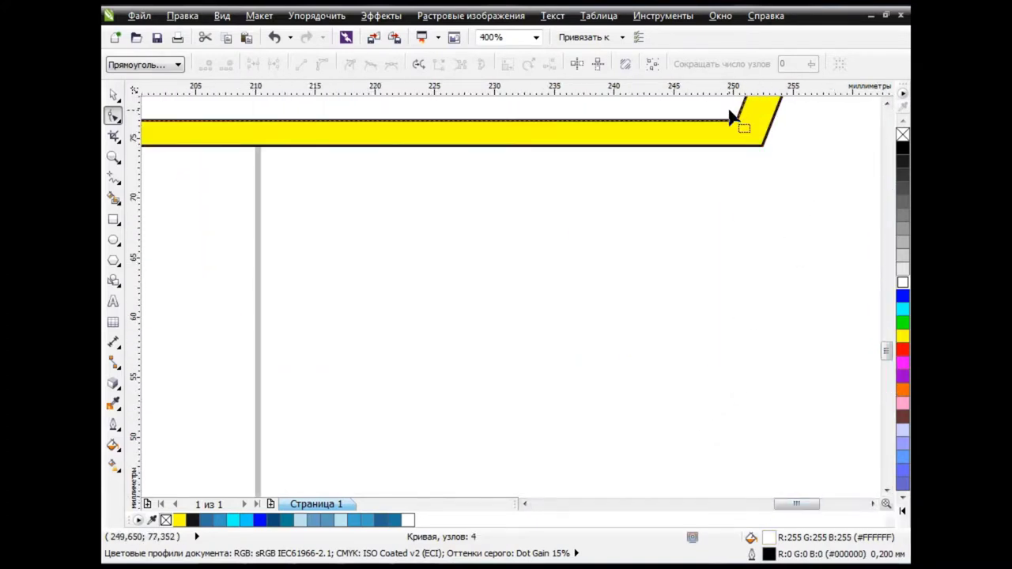
left_click(273, 37)
Delete the extra corner node on the yellow rim curve
left_click(749, 144)
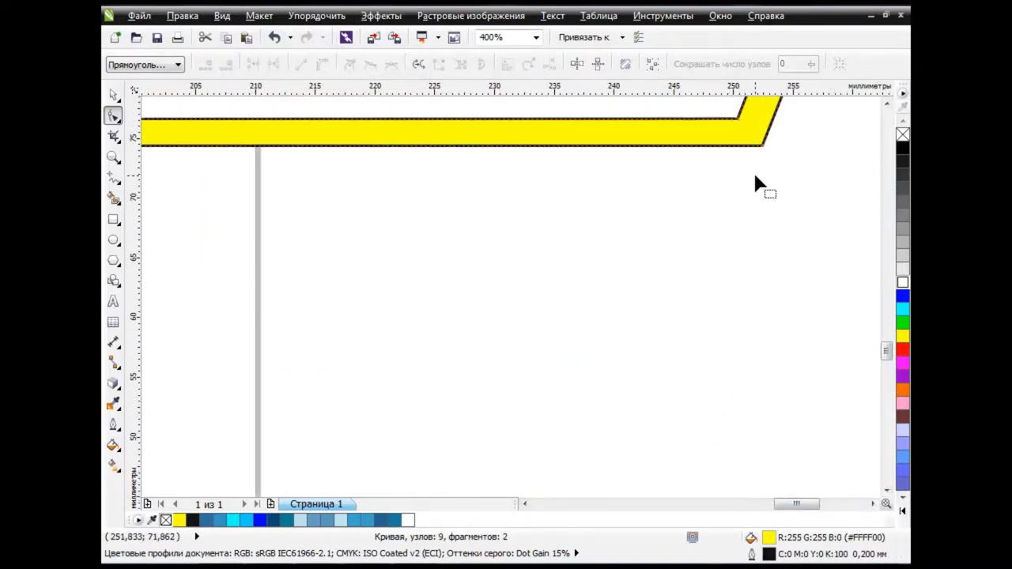
scroll(588, 433, "down", 2)
scroll(431, 373, "left", 5)
scroll(371, 364, "up", 3)
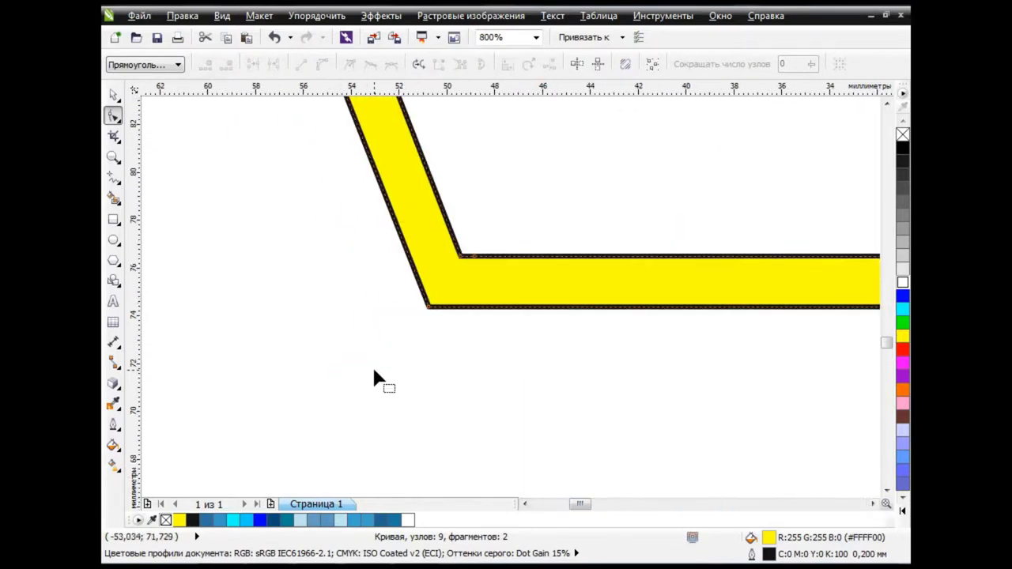
double_click(482, 257)
scroll(605, 355, "down", 3)
scroll(704, 485, "right", 5)
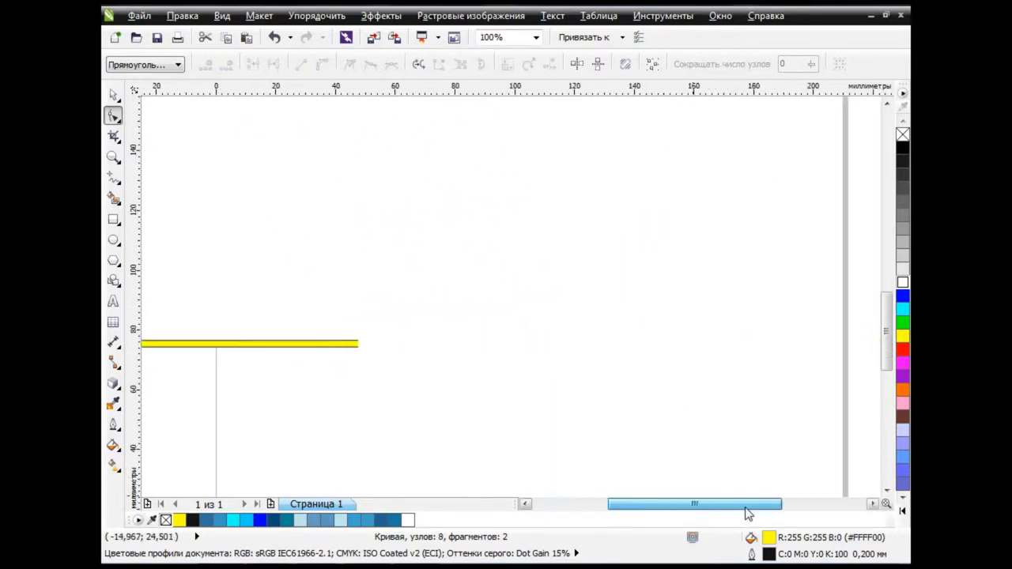
scroll(810, 316, "down", 2)
scroll(571, 283, "up", 1)
Delete the white front shape and fill the yellow-rimmed front frame white
left_click(113, 94)
left_click(188, 247)
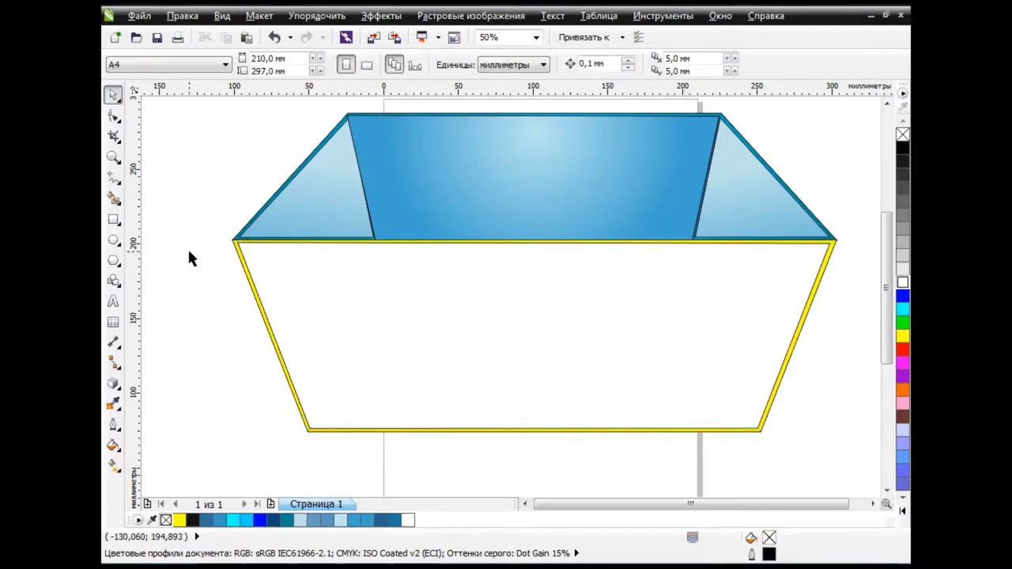
left_click(504, 314)
key("Delete")
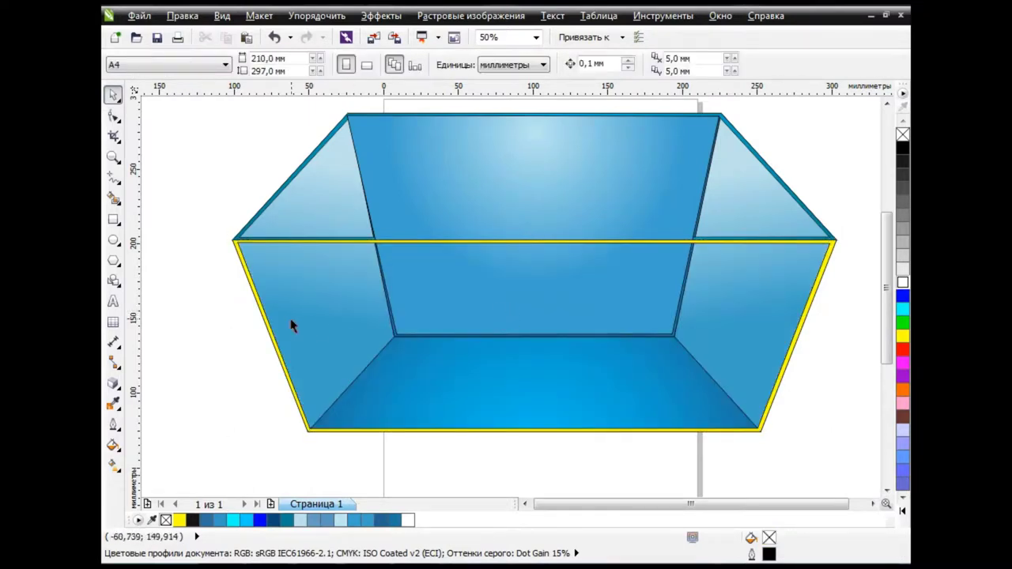
left_click(266, 323)
left_click(902, 283)
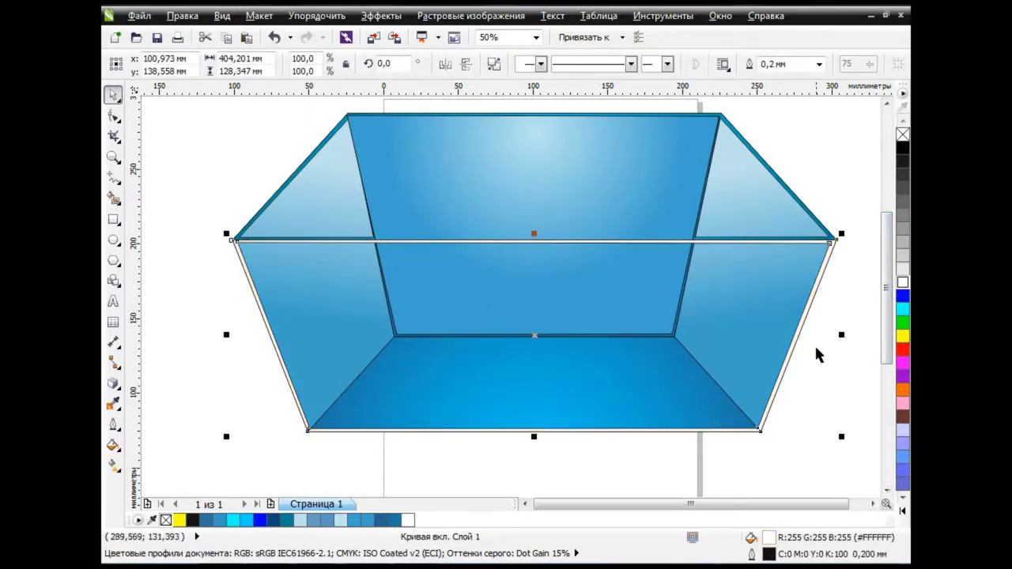
Give the front frame a radial fountain transparency running from black to white
left_click(117, 406)
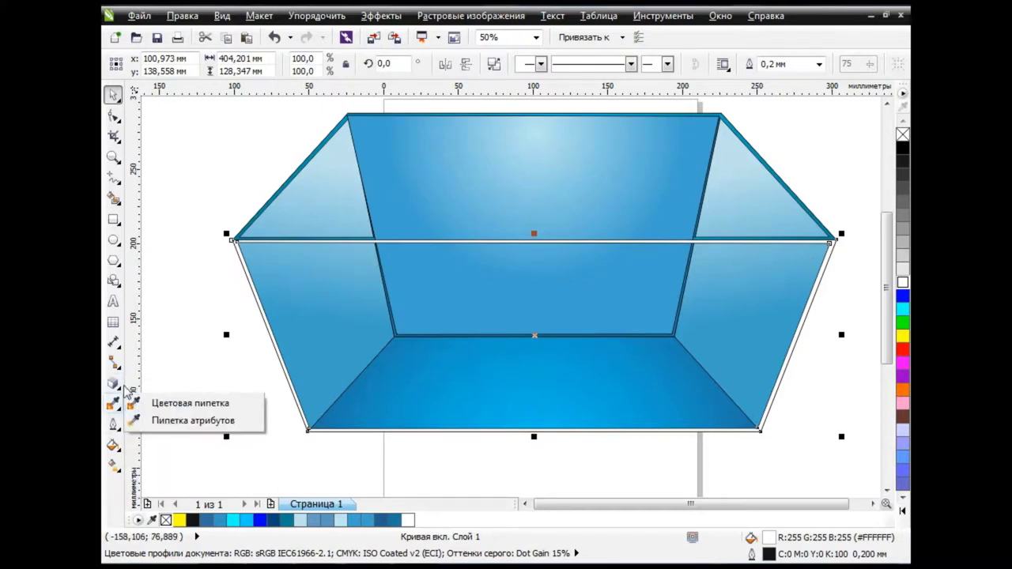
left_click(117, 387)
left_click(181, 485)
left_click(211, 64)
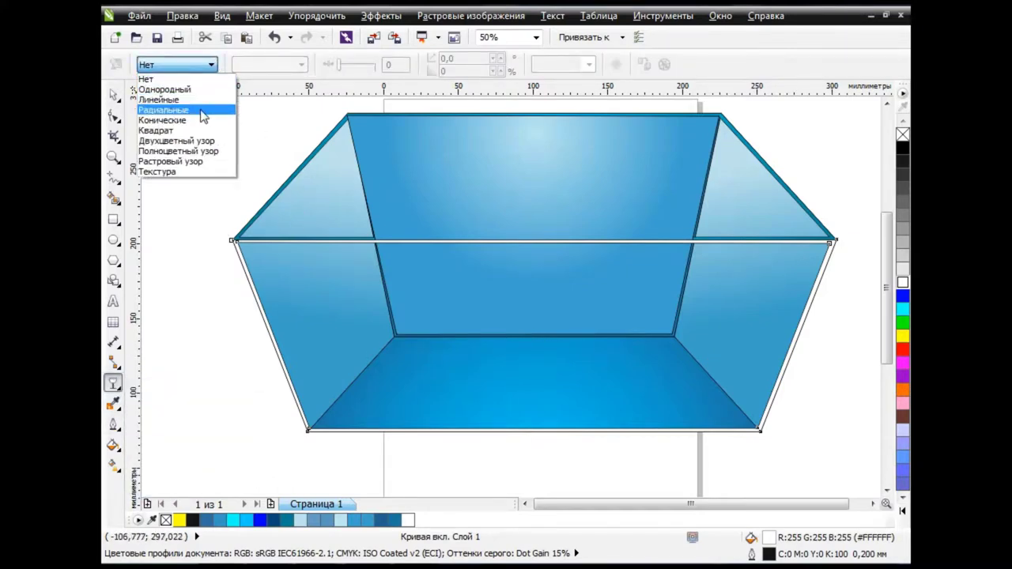
left_click(203, 112)
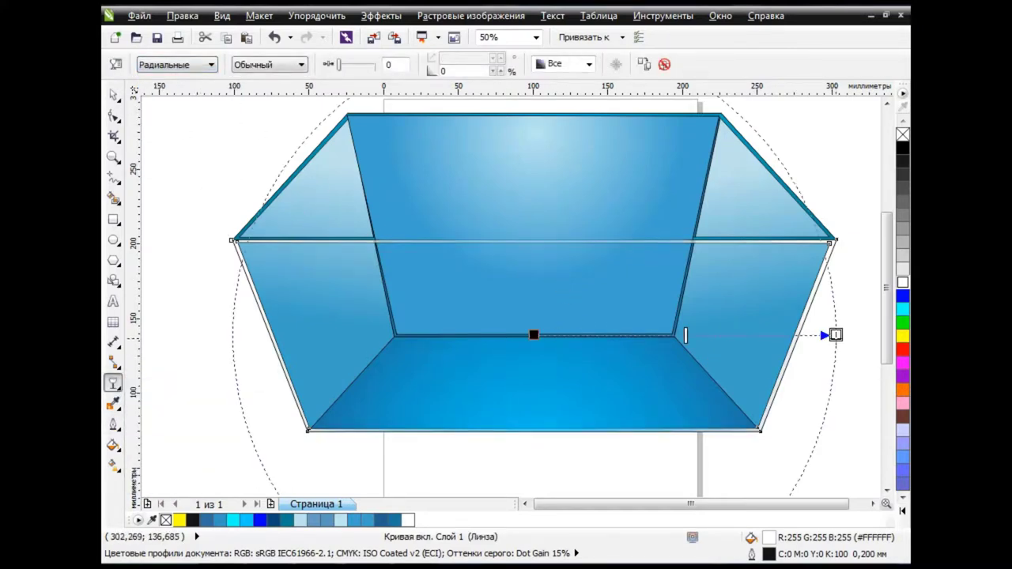
left_click(116, 64)
left_click(421, 289)
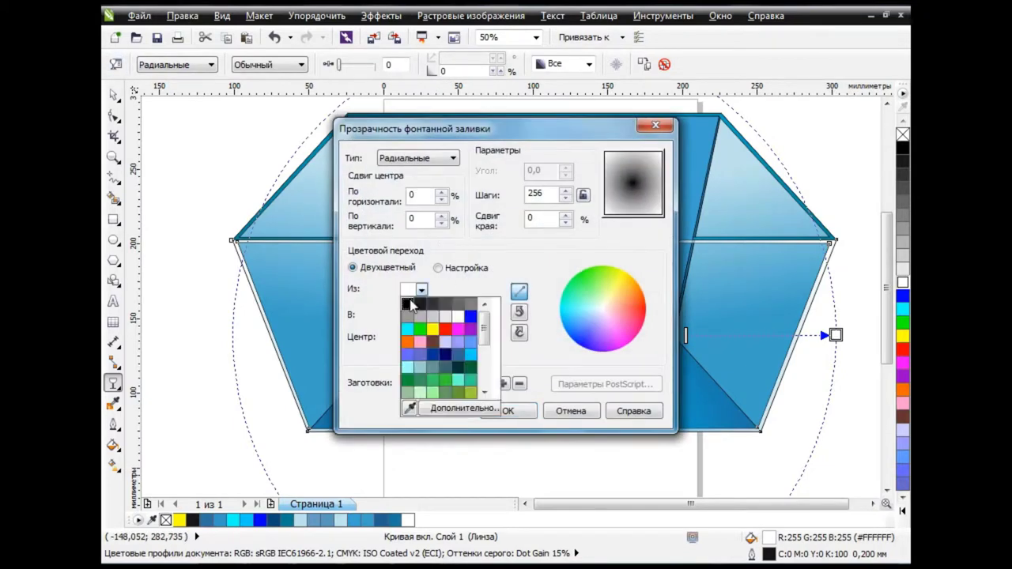
left_click(410, 307)
left_click(422, 315)
left_click(459, 348)
left_click(508, 411)
Move the radial transparency centre to the floor, widen its circle and raise the edge value
left_click_drag(533, 336, 540, 415)
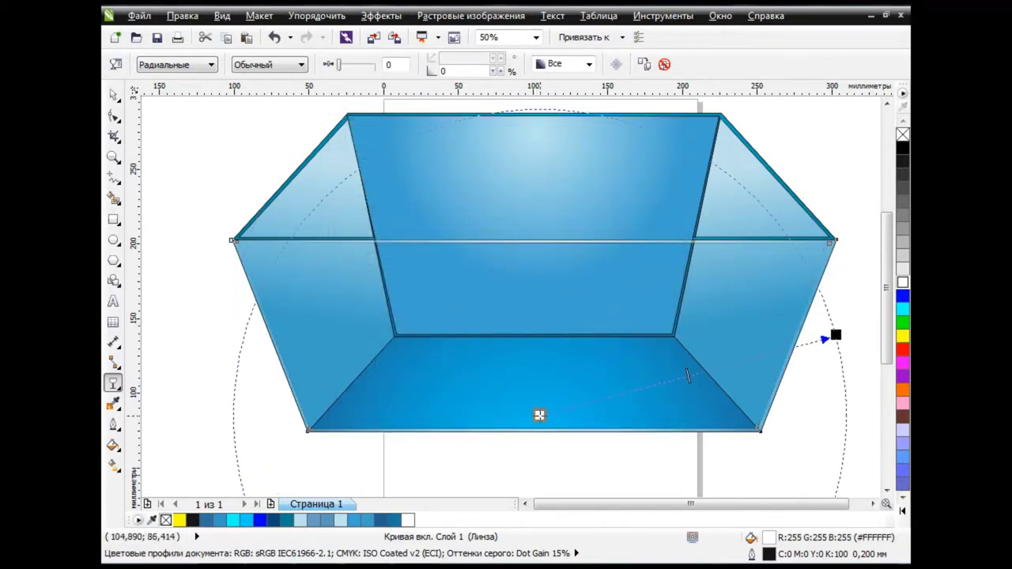
mouse_move(835, 335)
left_mouse_down()
mouse_move(723, 372)
mouse_move(678, 405)
left_mouse_up()
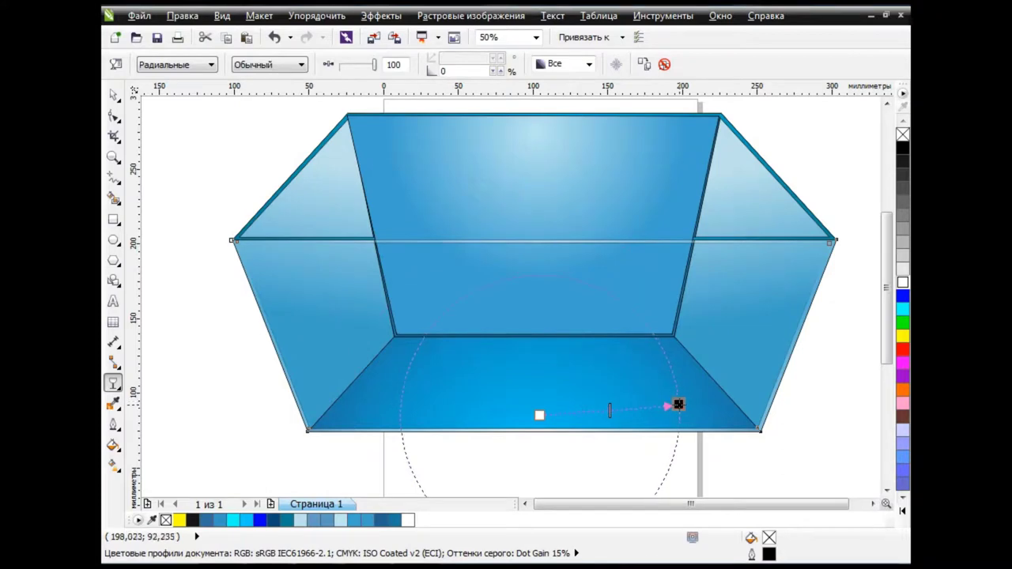
left_click_drag(539, 415, 542, 403)
mouse_move(679, 405)
left_mouse_down()
mouse_move(677, 391)
mouse_move(791, 338)
left_mouse_up()
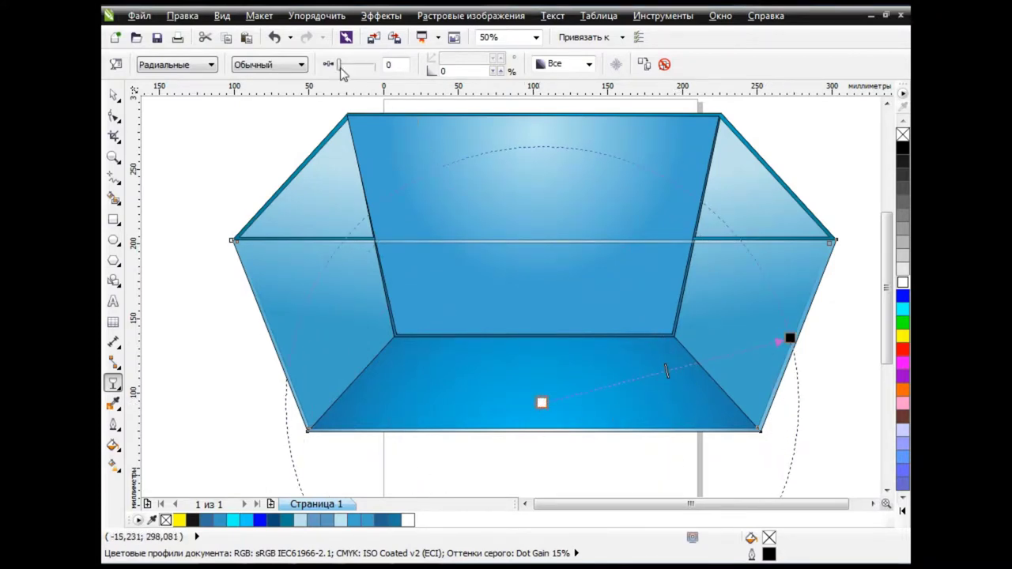
left_click_drag(339, 64, 366, 64)
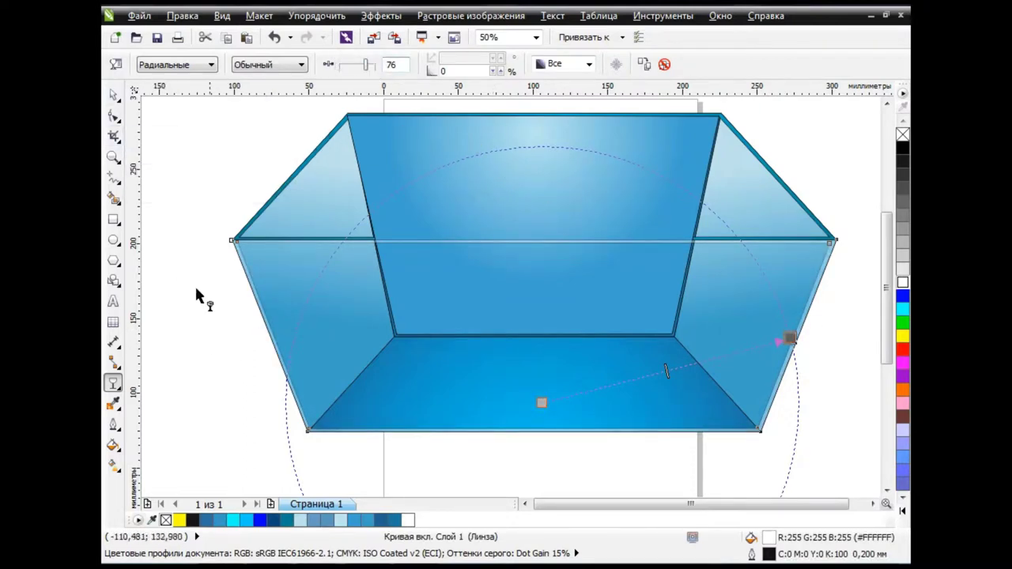
key("space")
left_click(271, 358)
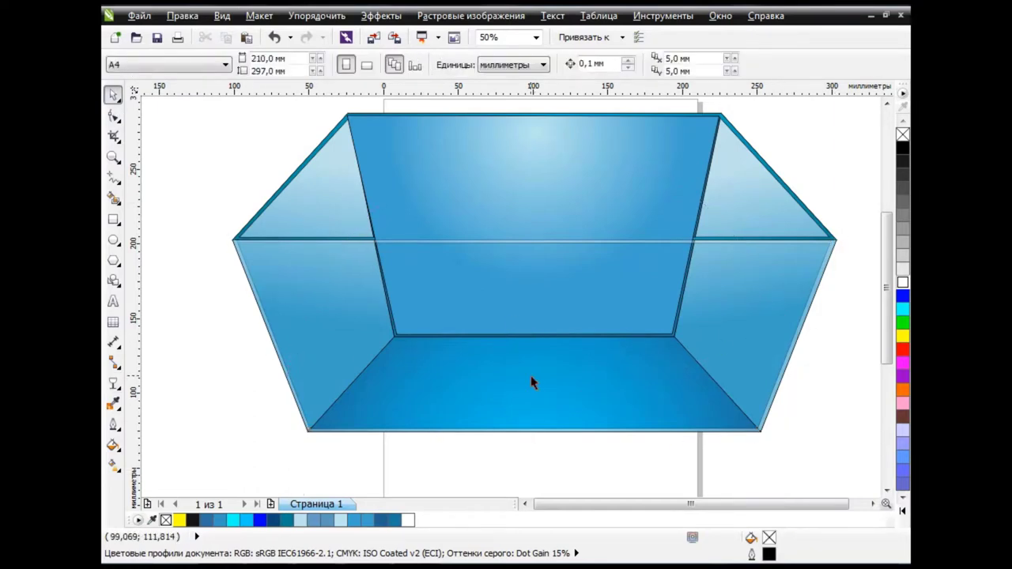
Undo an accidental move and send the front glass frame one step backward with Ctrl+PgDn
left_click(267, 217)
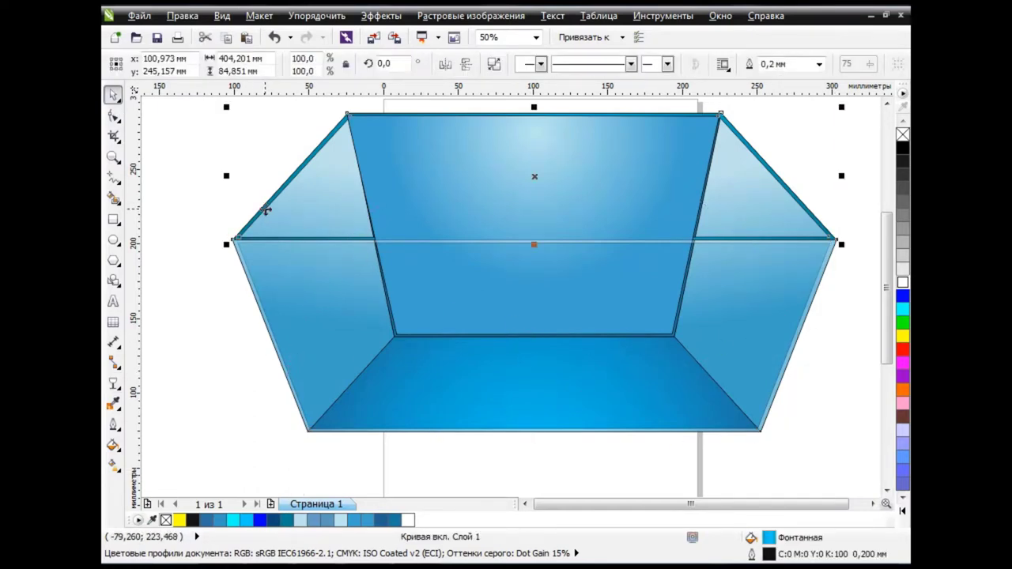
left_click_drag(267, 209, 237, 191)
key("ctrl+z")
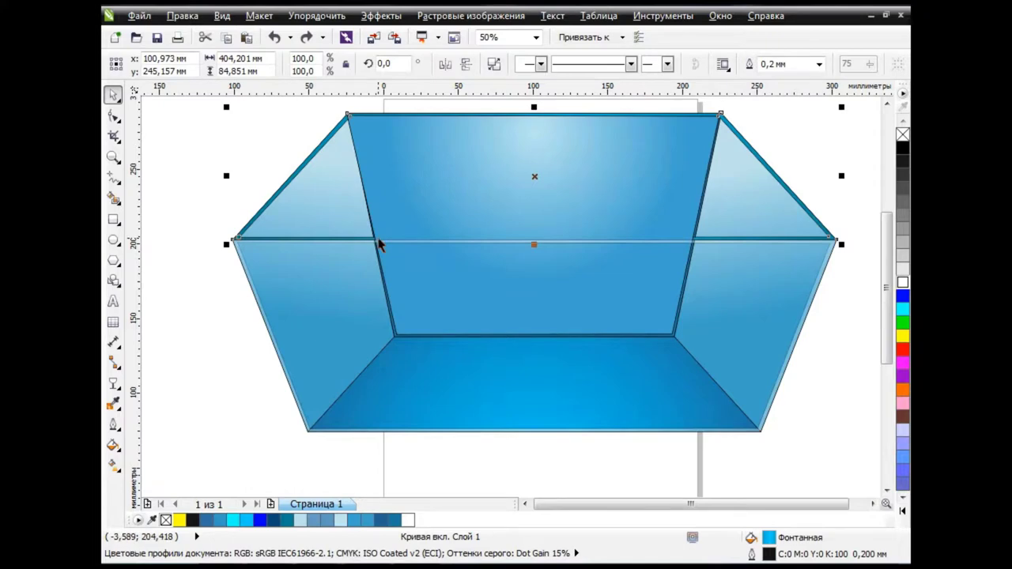
key("ctrl+Page_Down")
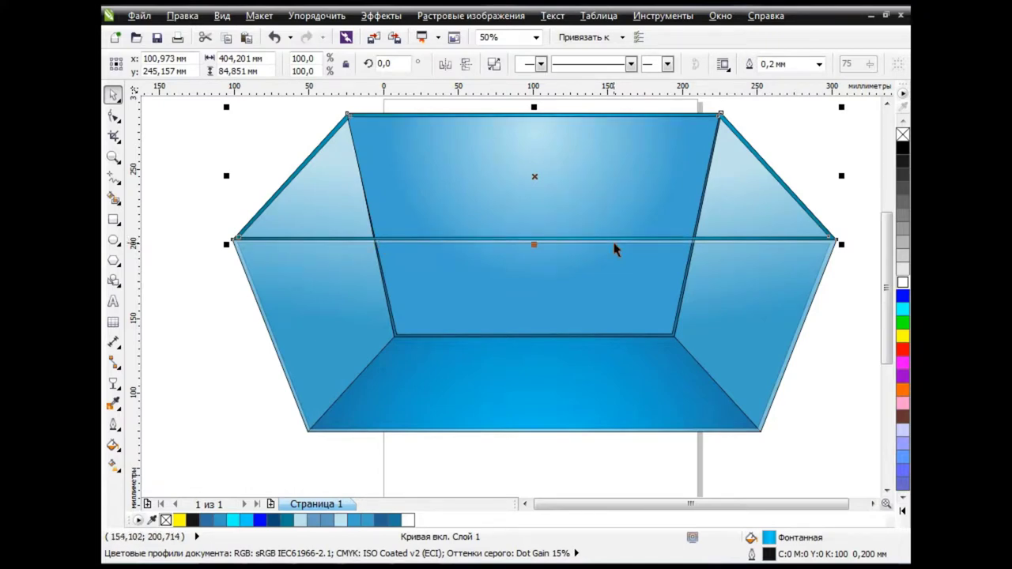
left_click(854, 348)
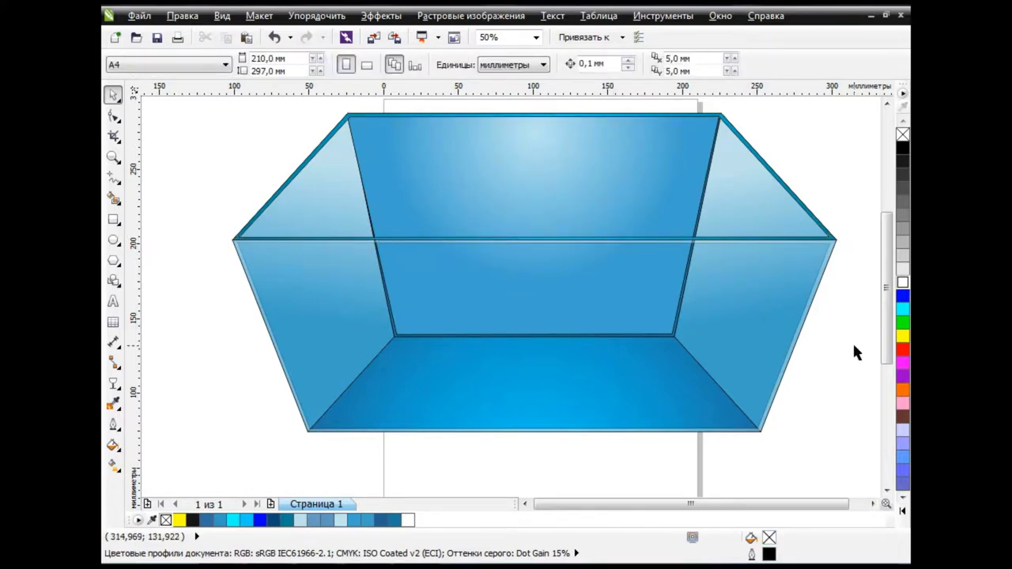
scroll(398, 250, "up", 2)
scroll(398, 250, "down", 3)
scroll(361, 257, "up", 1)
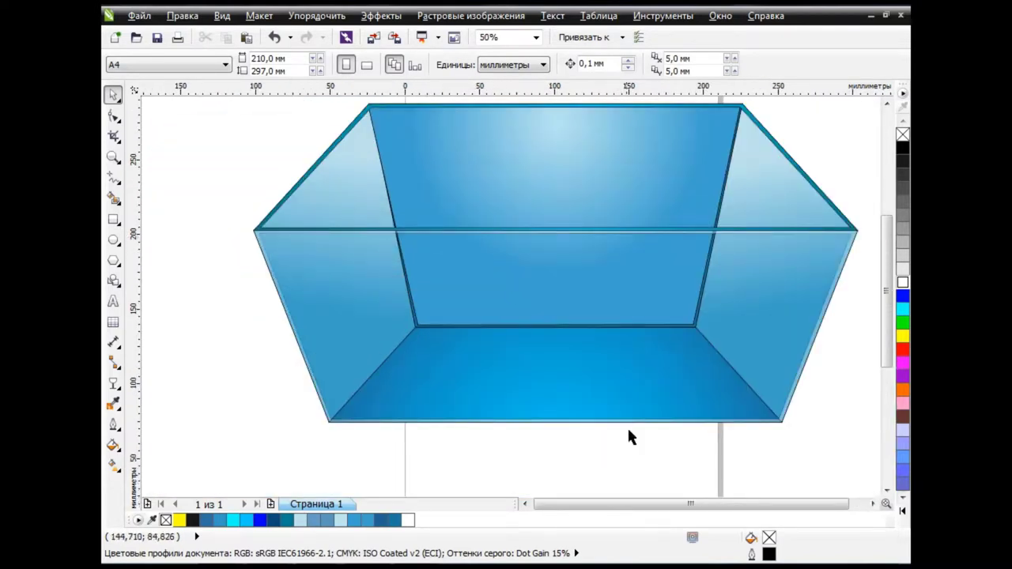
left_click_drag(693, 504, 680, 504)
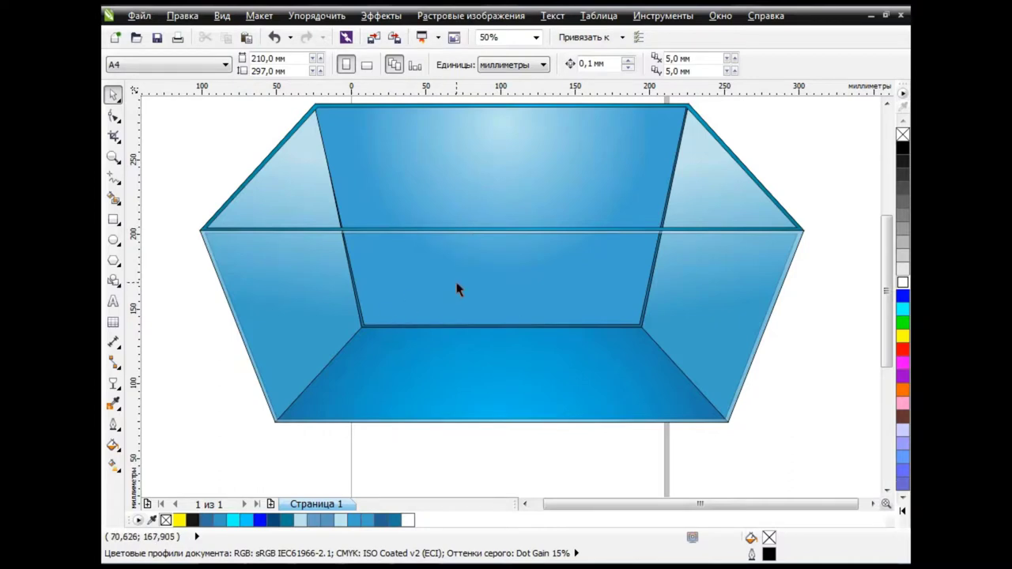
Draw a closed three-point polyline shape across the tank's front glass
left_click(113, 177)
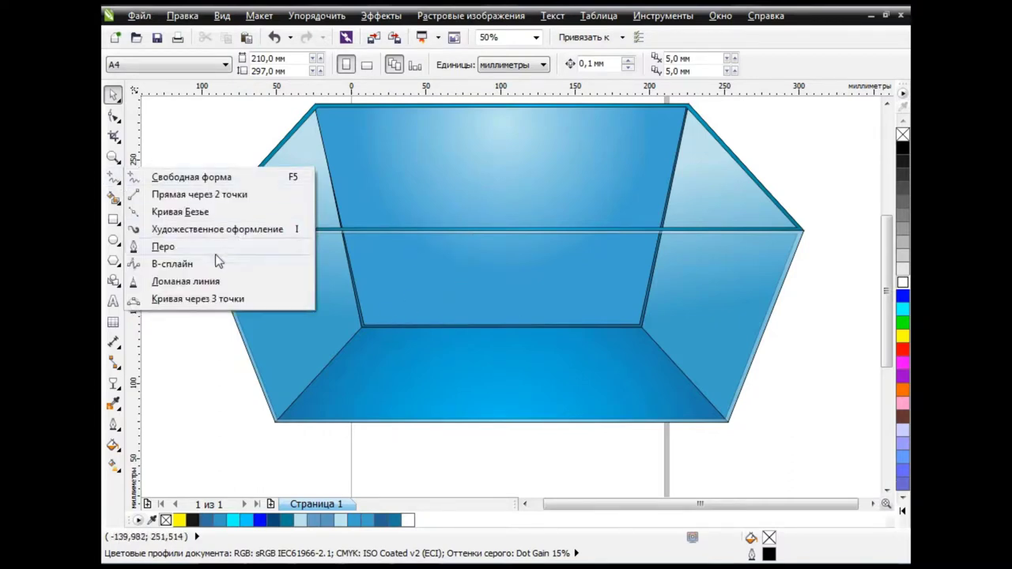
left_click(221, 281)
scroll(224, 283, "up", 2)
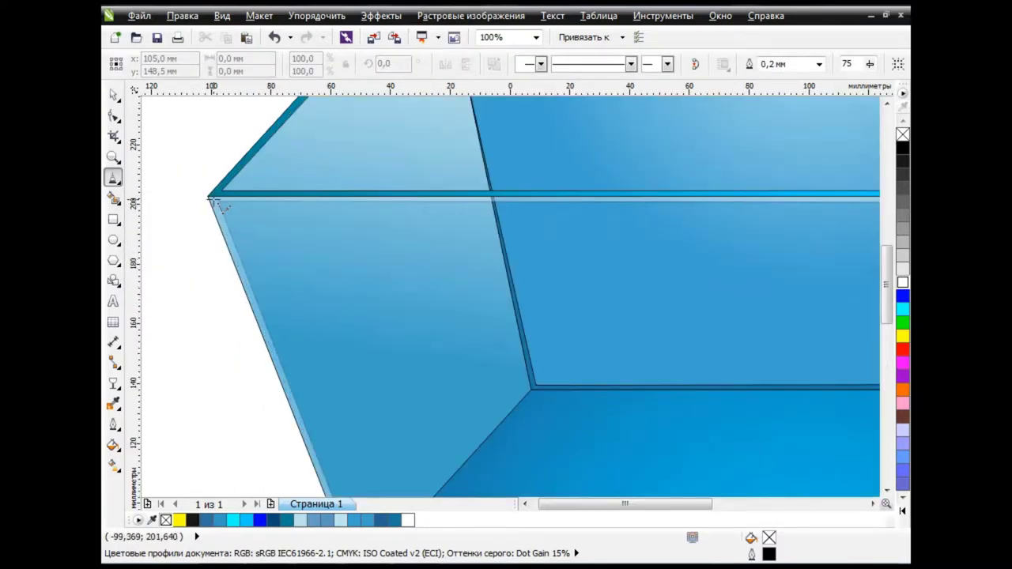
left_click(210, 198)
left_click(870, 201)
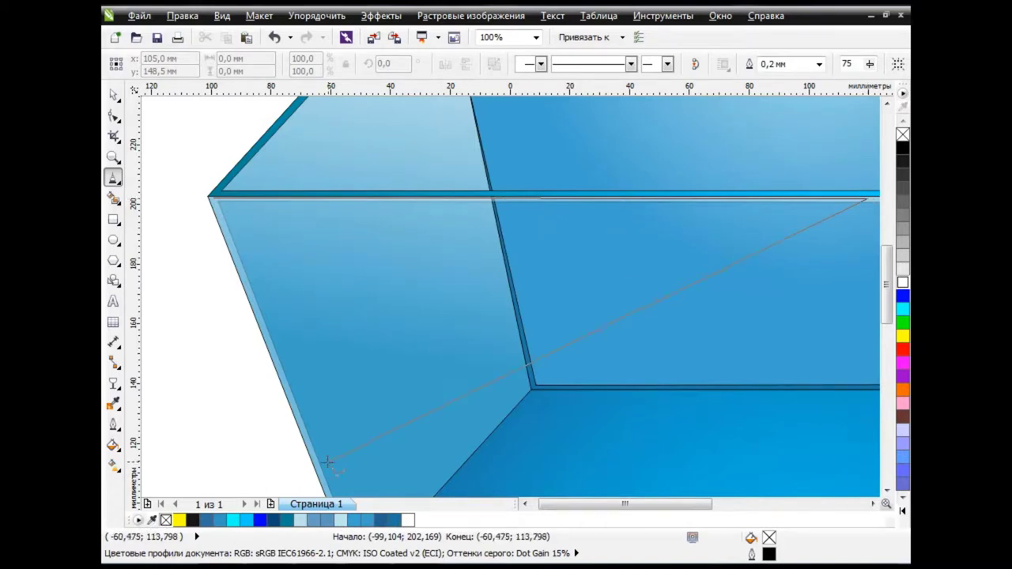
left_click(319, 472)
left_click(210, 198)
Bend the shape's diagonal edge into a curve and fill it white
left_click(113, 115)
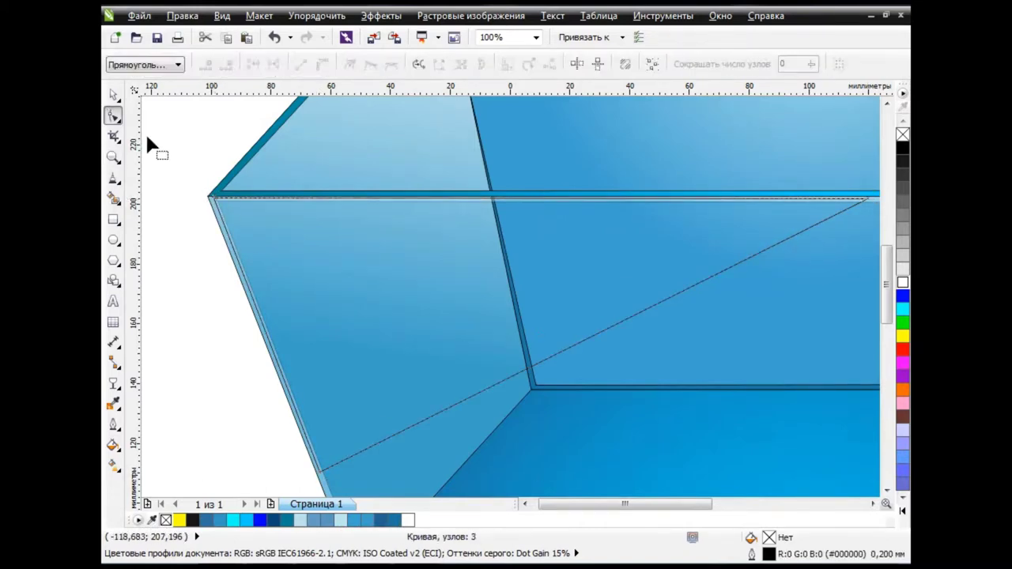
key("F3")
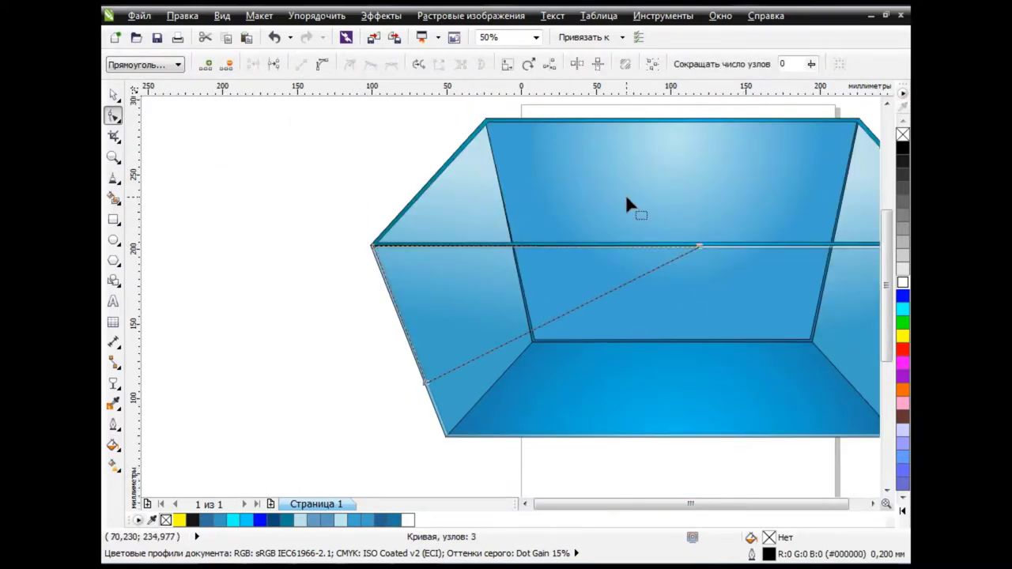
left_click(322, 64)
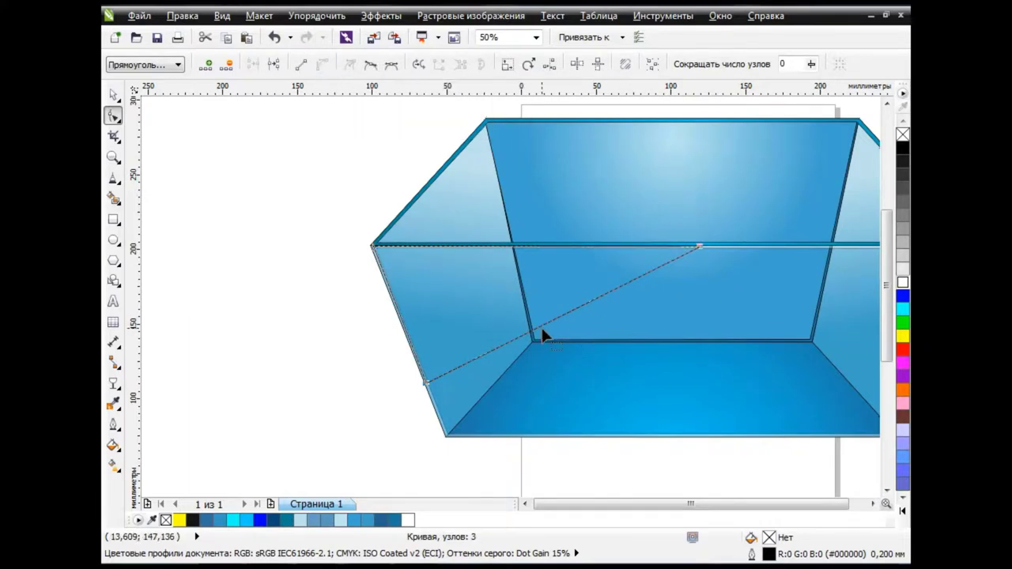
left_click_drag(542, 332, 449, 285)
left_click_drag(377, 286, 396, 254)
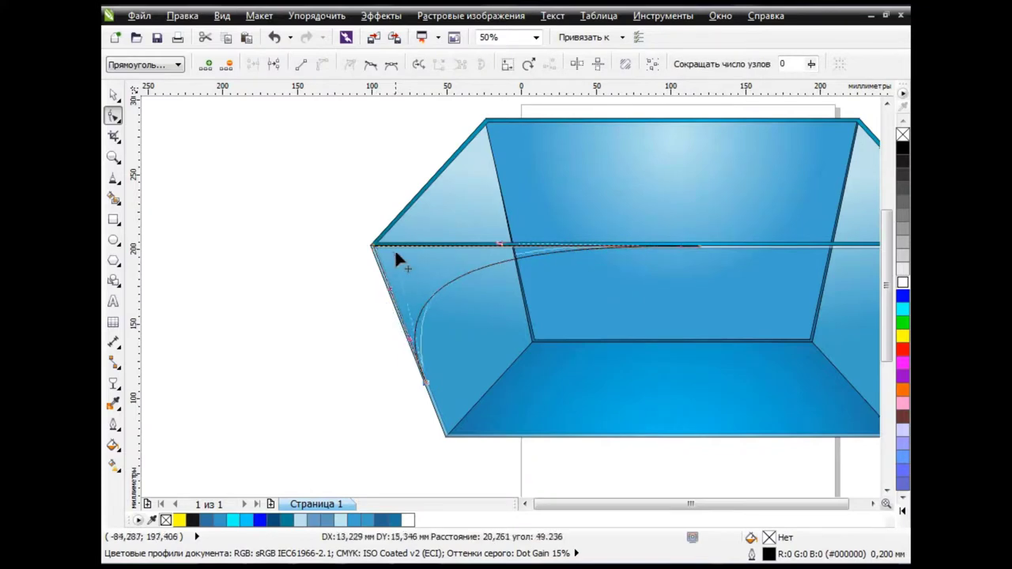
mouse_move(493, 248)
left_mouse_down()
mouse_move(471, 268)
mouse_move(470, 257)
left_mouse_up()
key("space")
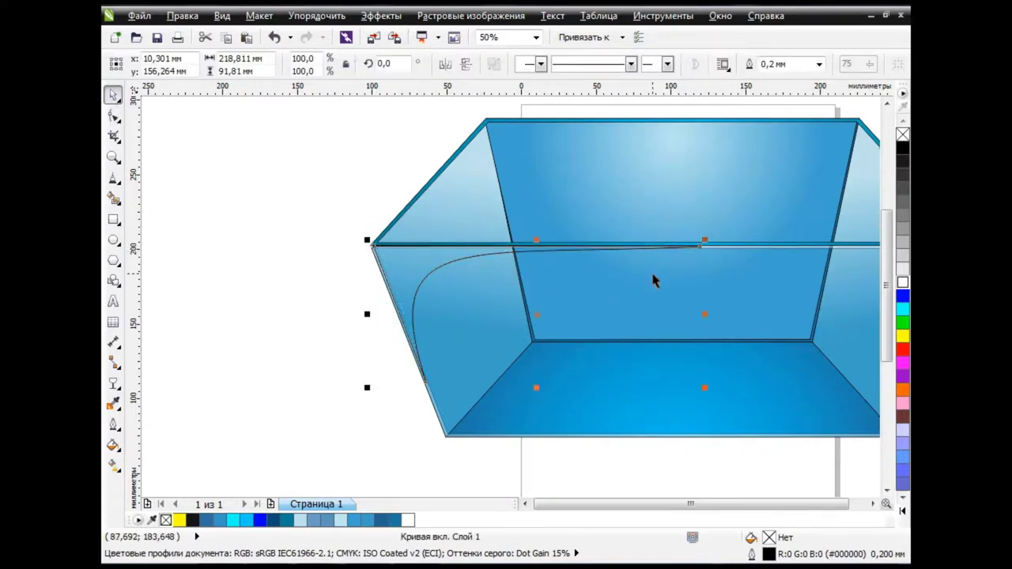
left_click(902, 283)
Fade the white curved highlight with a linear transparency running from upper left to lower right
left_click(117, 386)
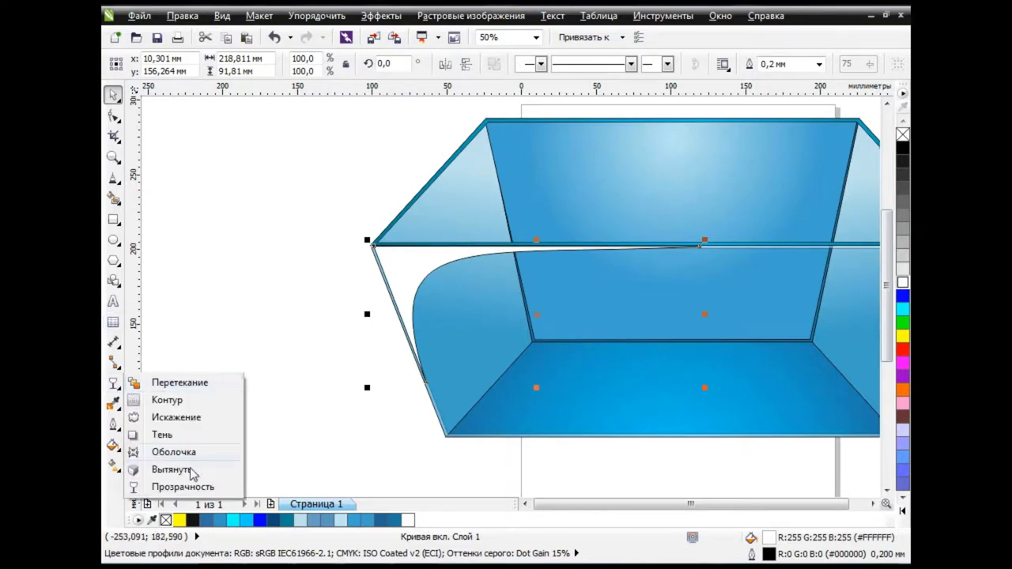
left_click(181, 488)
left_click_drag(284, 159, 466, 295)
left_click_drag(283, 159, 314, 215)
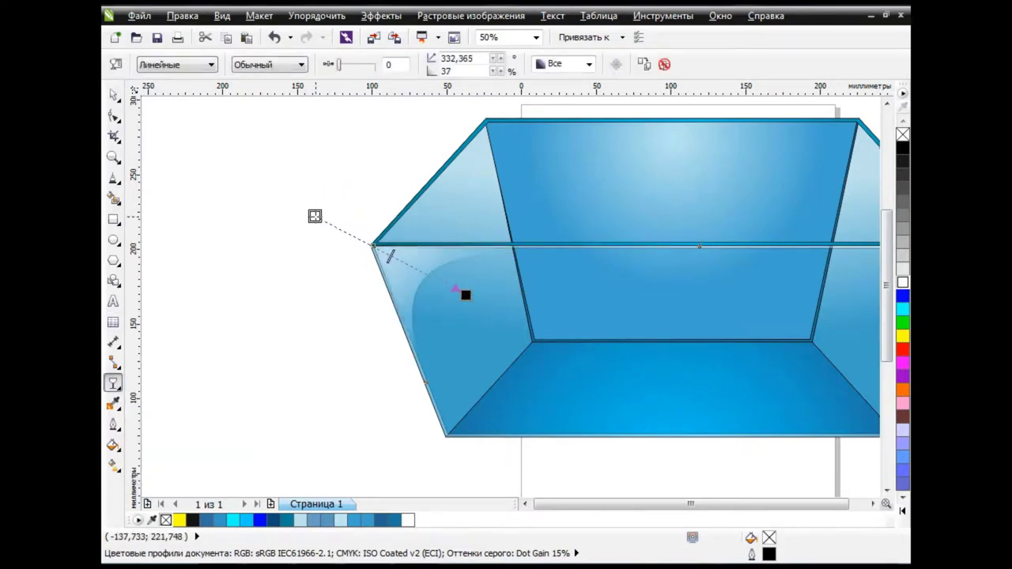
left_click_drag(466, 295, 711, 317)
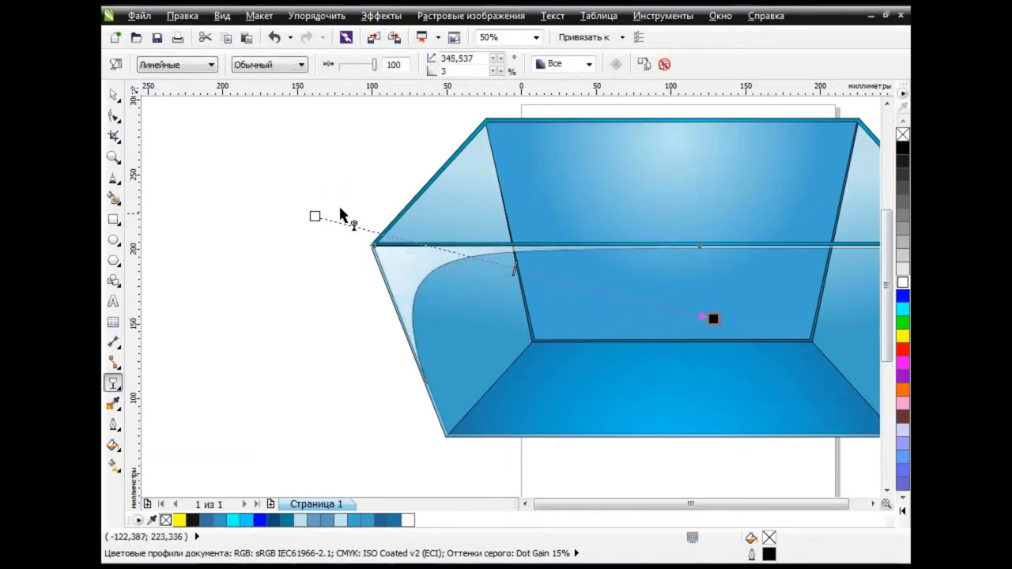
left_click_drag(314, 216, 204, 163)
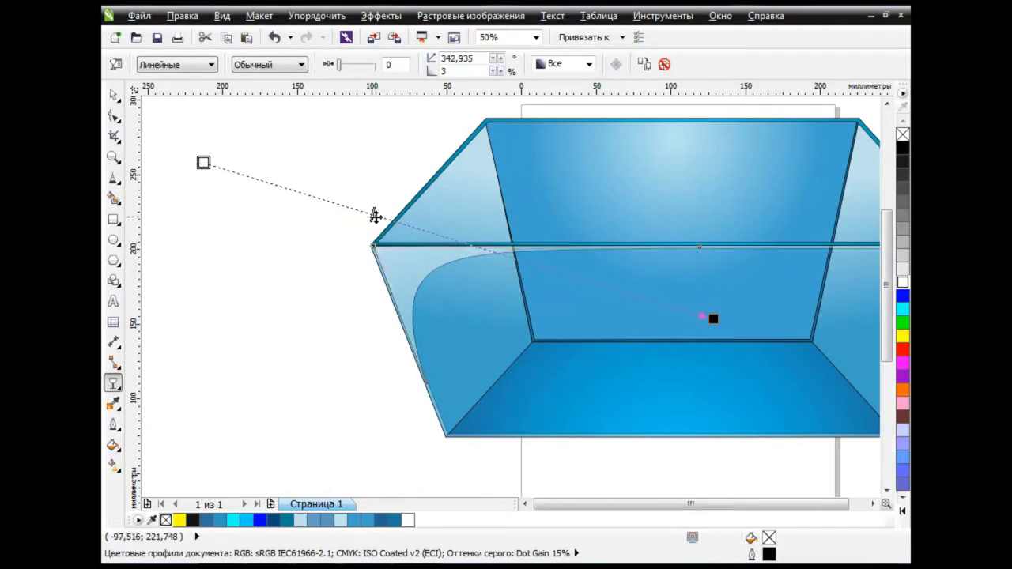
left_click(125, 106)
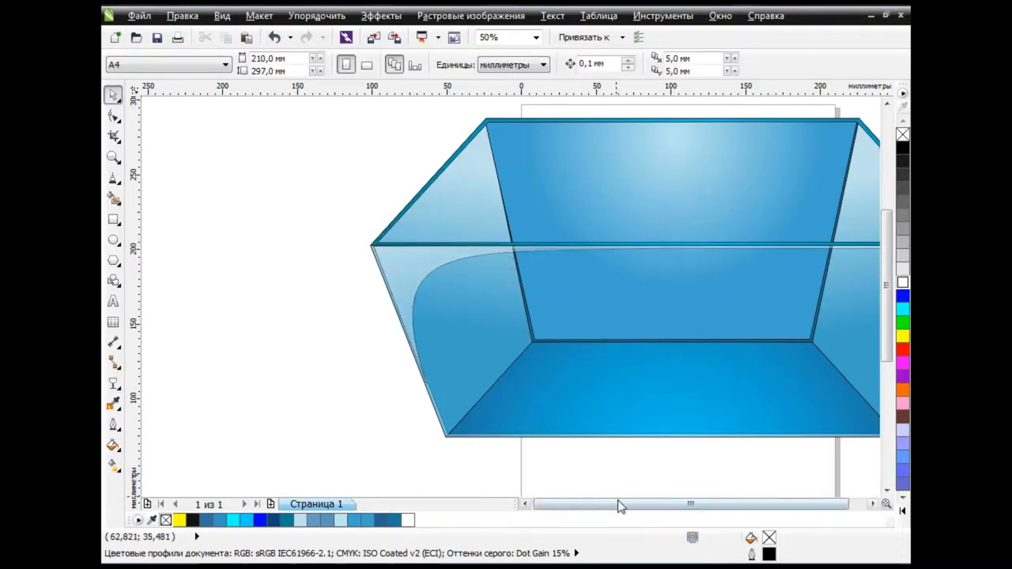
left_click_drag(691, 504, 706, 503)
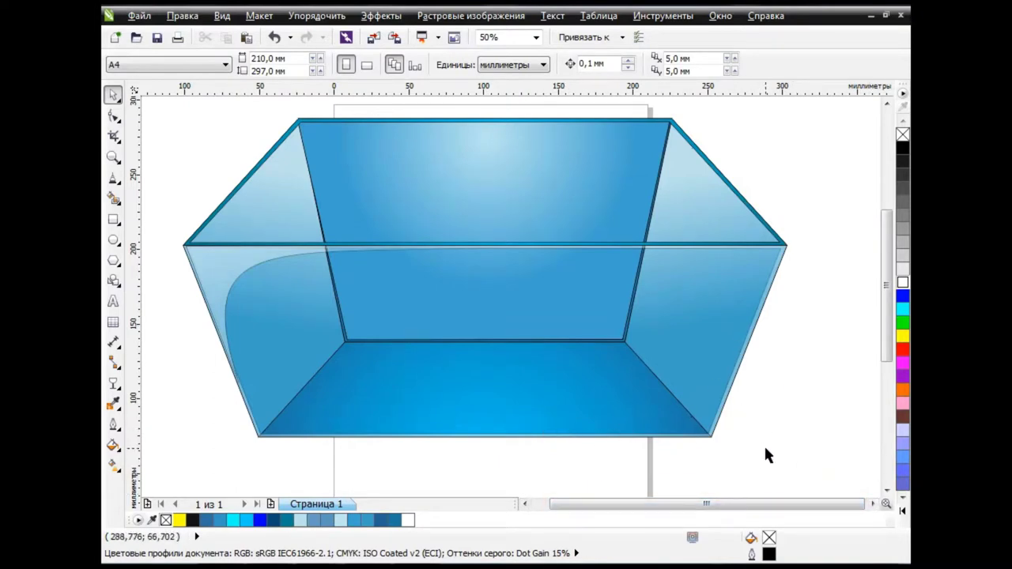
scroll(525, 298, "down", 2)
scroll(522, 294, "up", 2)
mouse_move(633, 503)
left_mouse_down()
mouse_move(620, 503)
mouse_move(641, 504)
left_mouse_up()
scroll(822, 369, "up", 1)
scroll(822, 368, "down", 1)
scroll(818, 403, "down", 1)
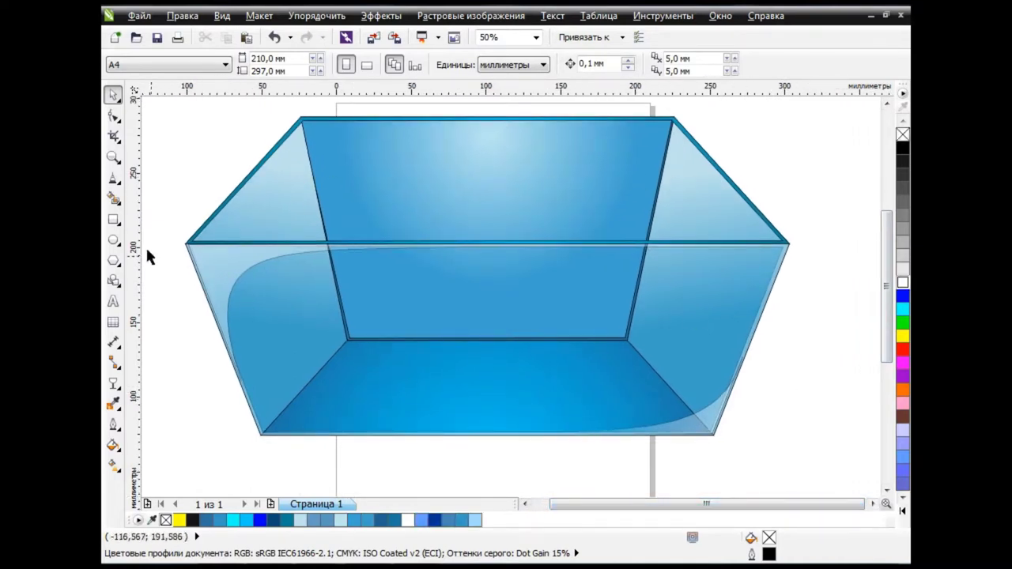
Draw a rectangle over the upper back wall, stretch its corner to the rim, and fill it white
left_click(114, 219)
left_click_drag(307, 144, 673, 228)
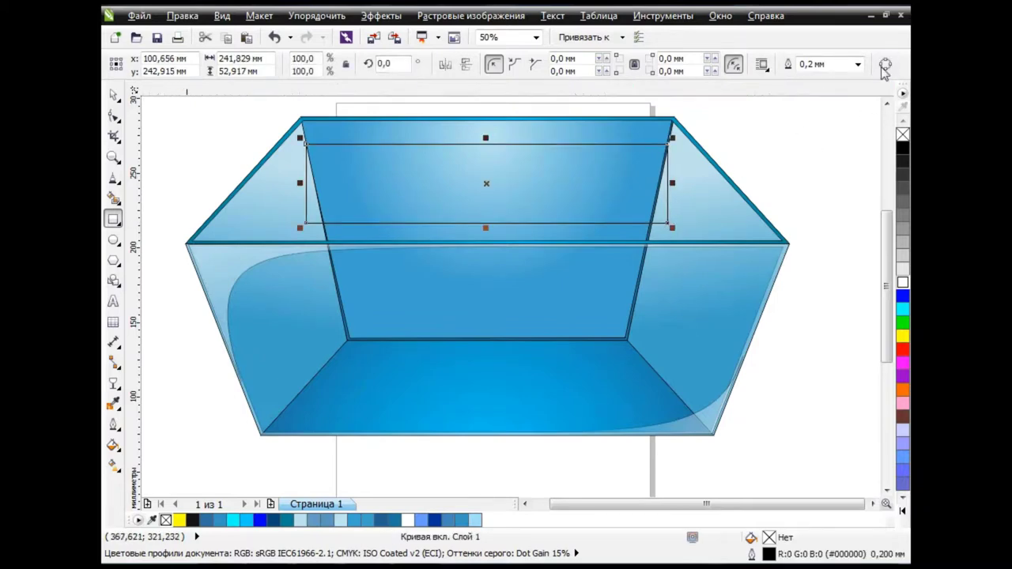
key("F10")
left_click(663, 219)
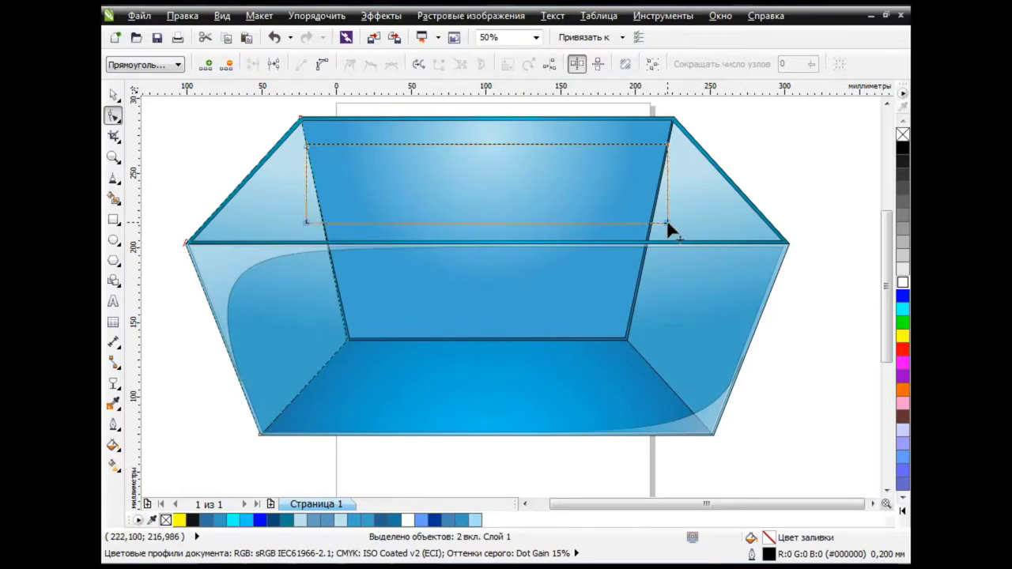
mouse_move(668, 224)
left_mouse_down()
mouse_move(768, 249)
mouse_move(778, 268)
left_mouse_up()
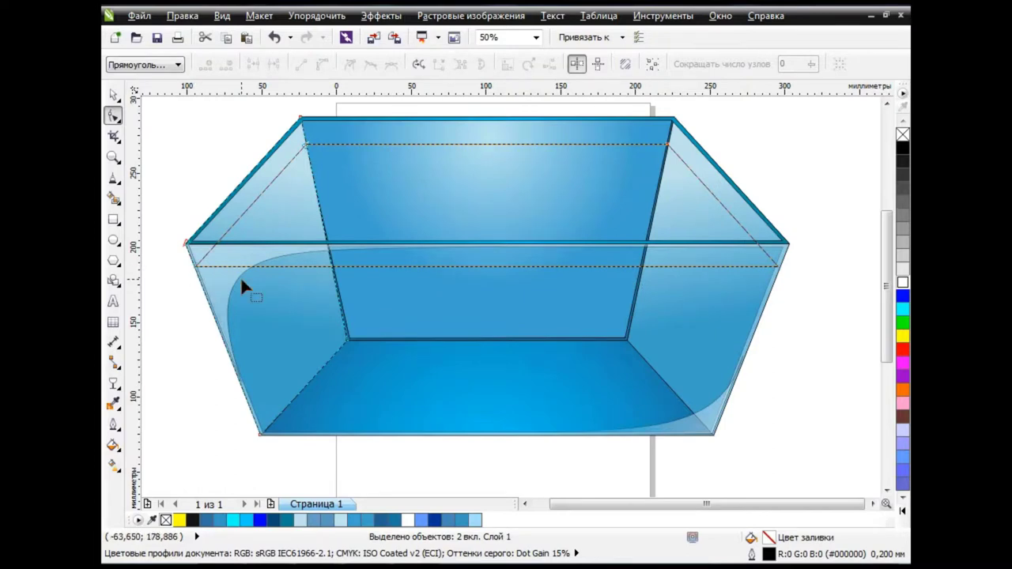
key("space")
left_click(902, 282)
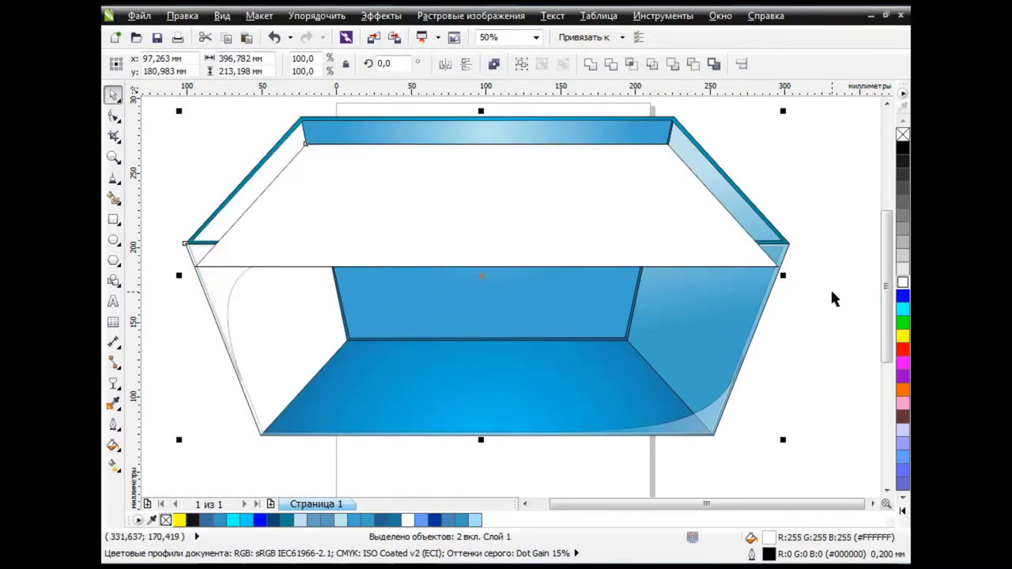
Open the Object Manager docker and try reordering a curve, then undo it
left_click(720, 15)
mouse_move(764, 150)
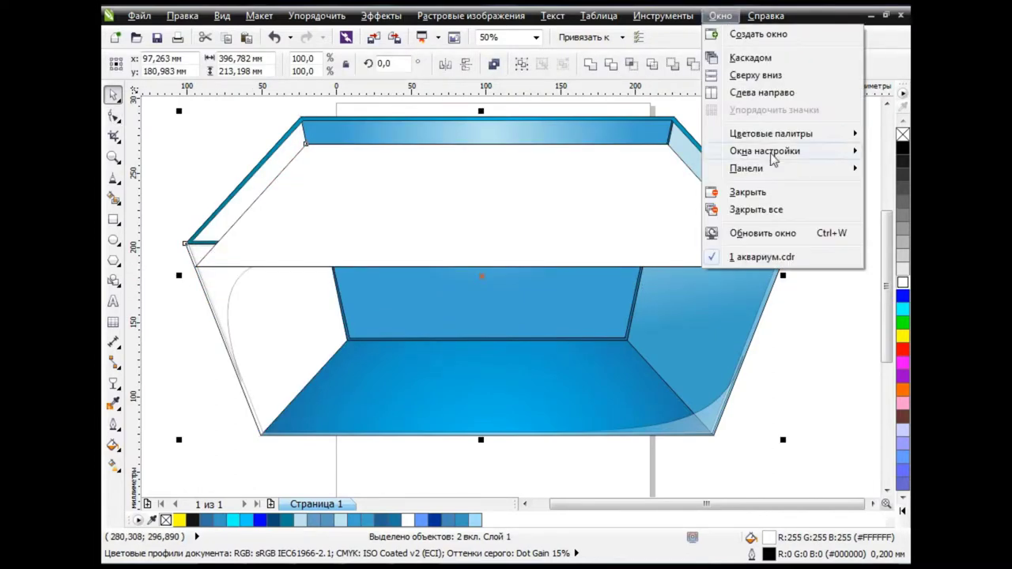
left_click(577, 15)
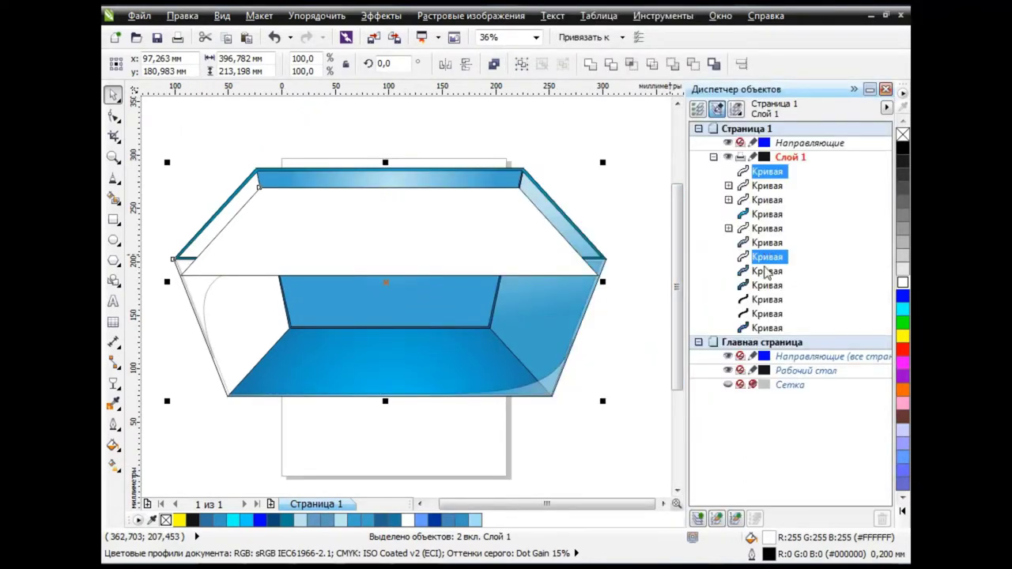
left_click(767, 271)
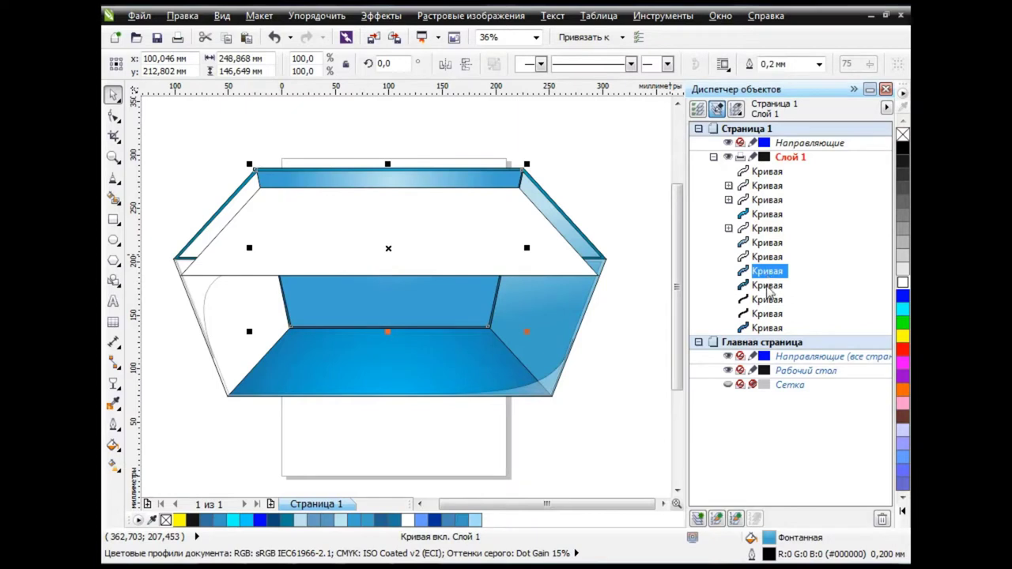
left_click(767, 285)
left_click(766, 299)
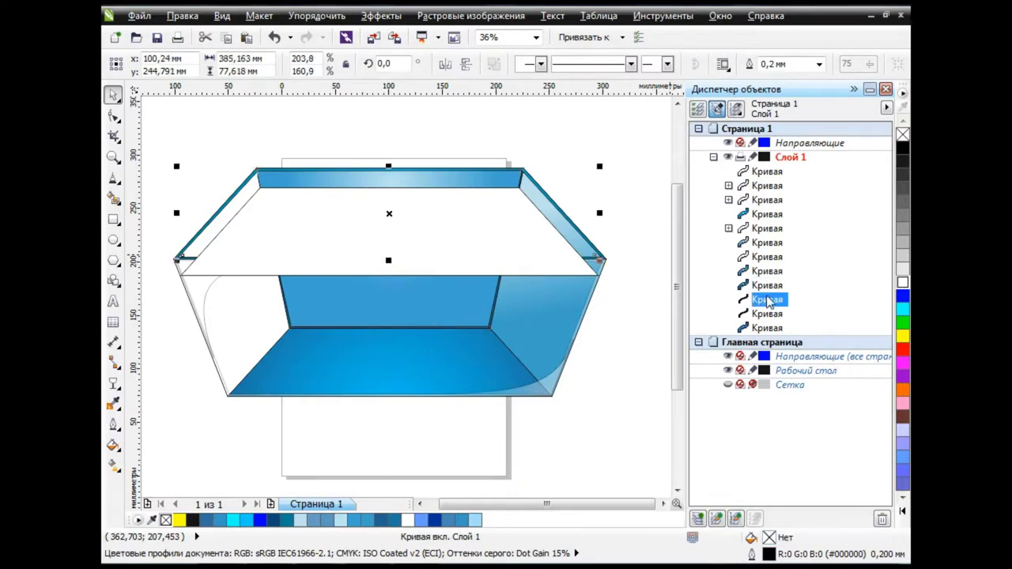
left_click_drag(767, 300, 767, 251)
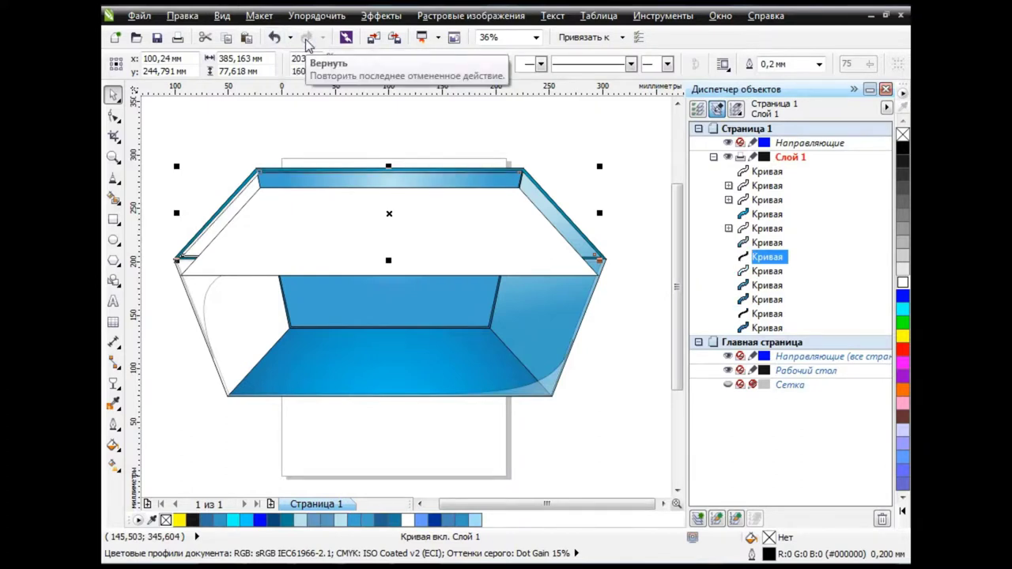
left_click(278, 46)
Move the white top curve below the rim and walls in the object list, then close the docker
left_click(763, 287)
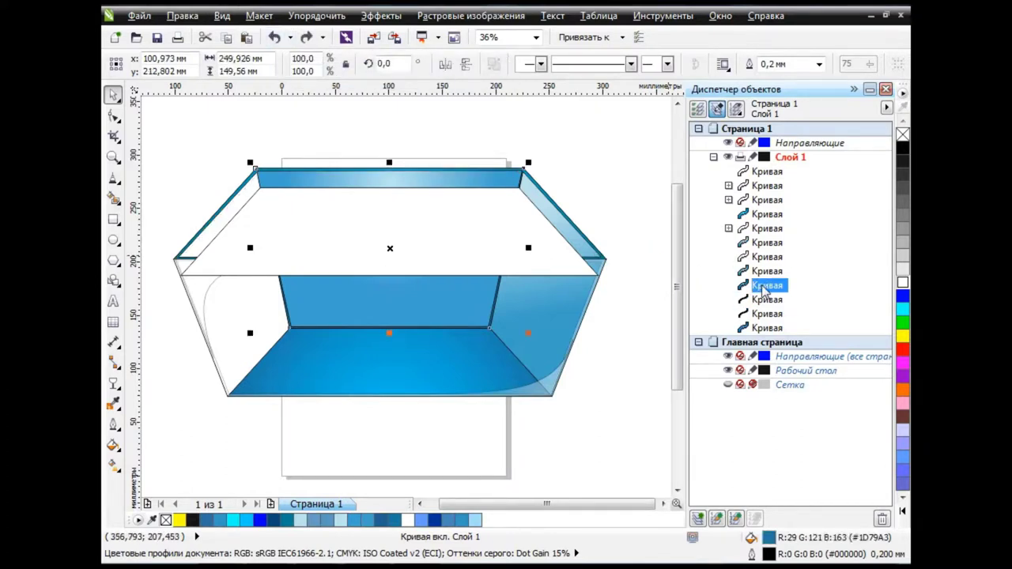
left_click_drag(418, 210, 713, 276)
left_click(766, 214)
mouse_move(764, 172)
left_mouse_down()
mouse_move(773, 258)
mouse_move(765, 191)
left_mouse_up()
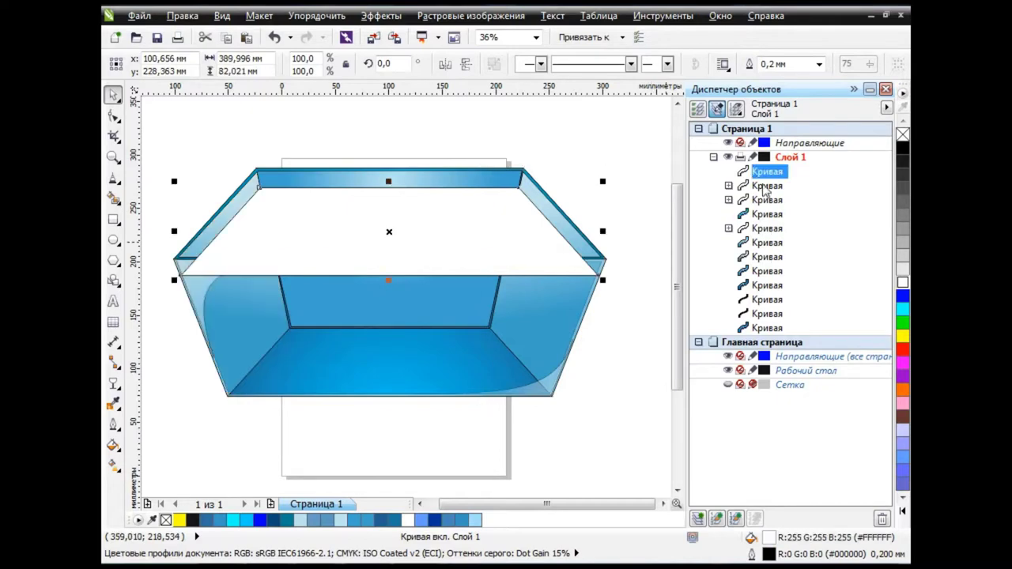
mouse_move(776, 253)
left_mouse_down()
mouse_move(776, 262)
mouse_move(773, 229)
left_mouse_up()
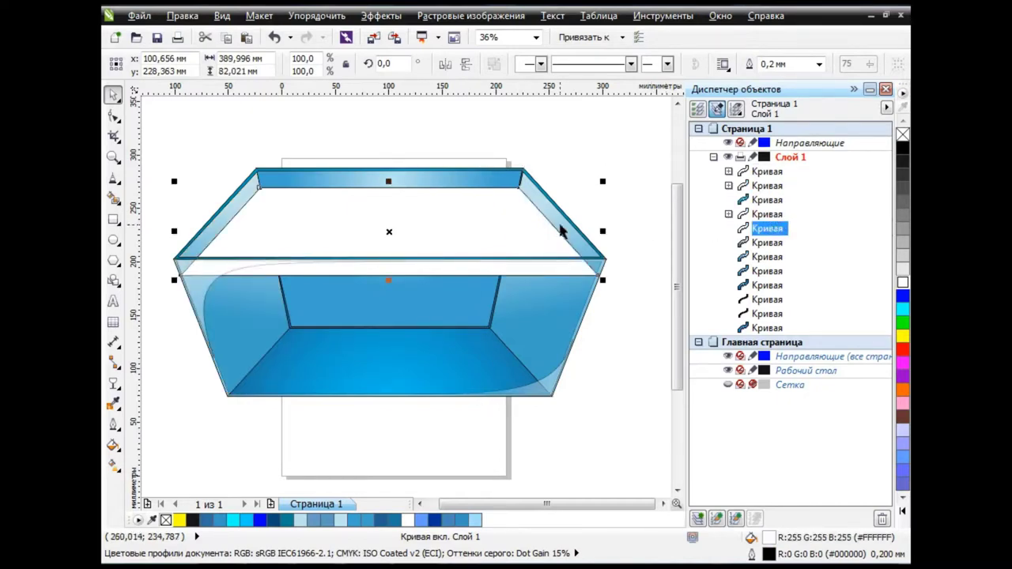
left_click(885, 88)
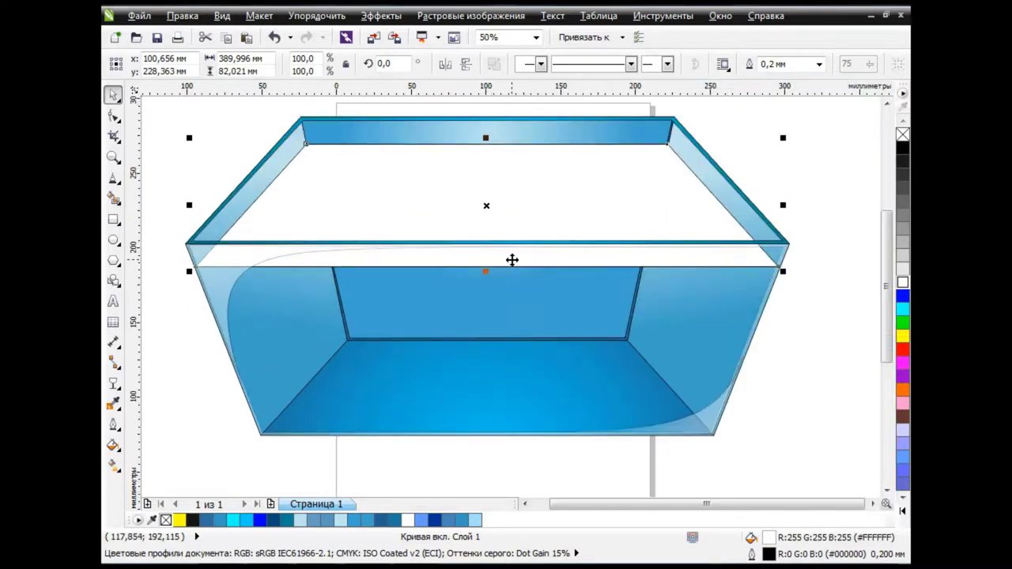
Undo a stray change and select the large white top shape of the tank
left_click(828, 255)
left_click(215, 278)
key("ctrl+z")
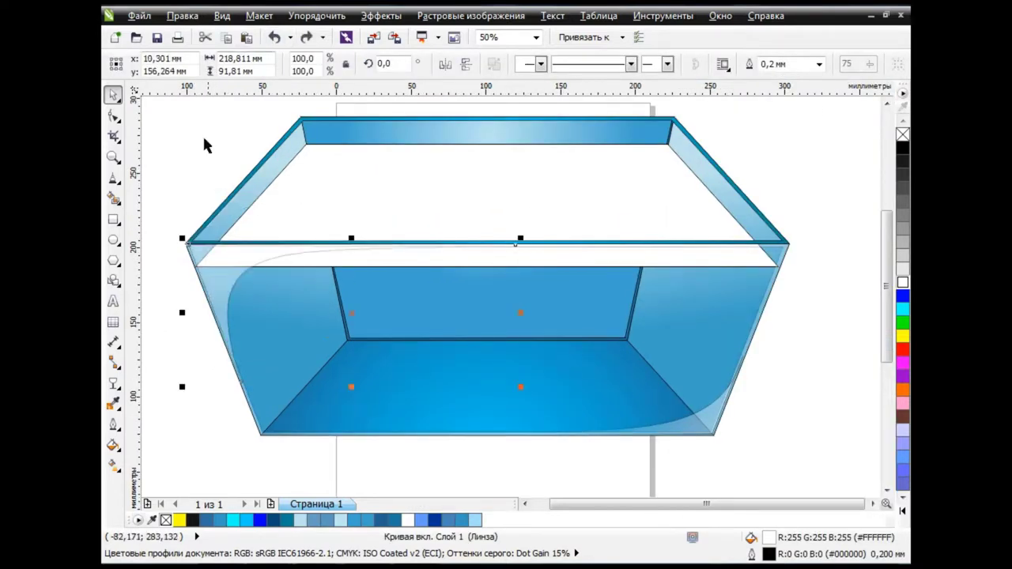
left_click(434, 226)
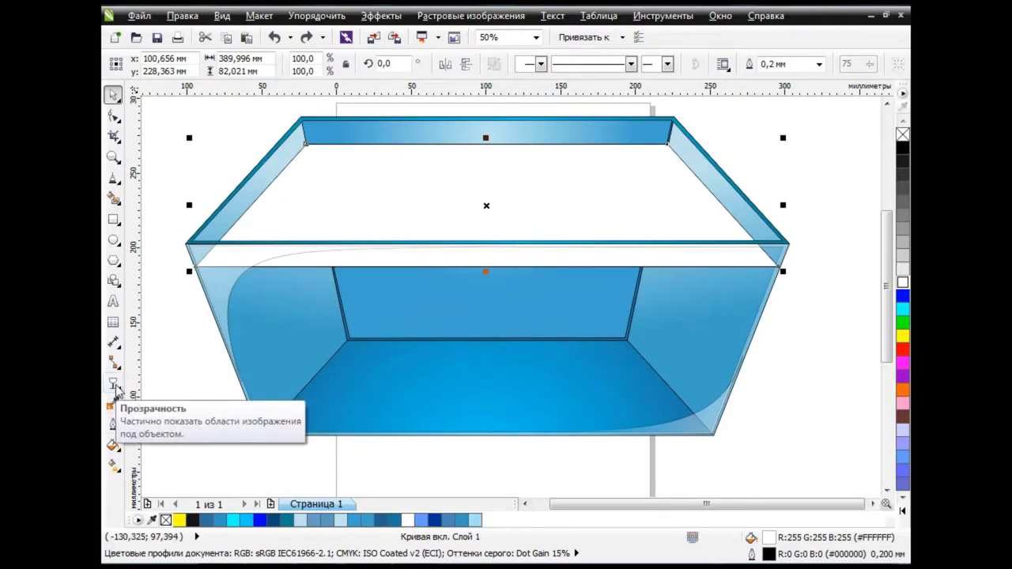
Give the top shape a texture fill with a steel-blue shade colour (RGB 70, 135, 200)
left_click(113, 445)
left_click(189, 380)
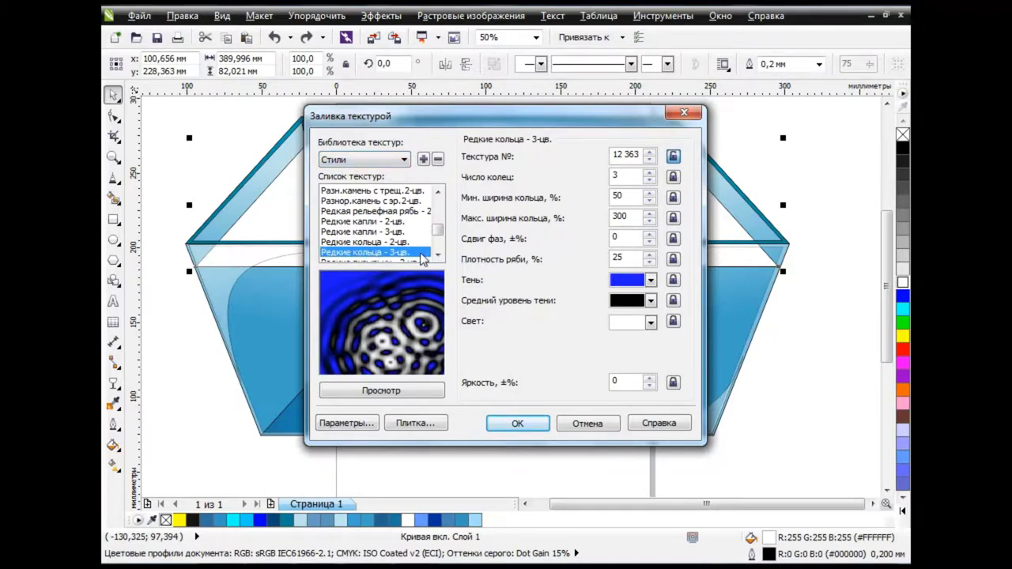
left_click(650, 280)
left_click(646, 403)
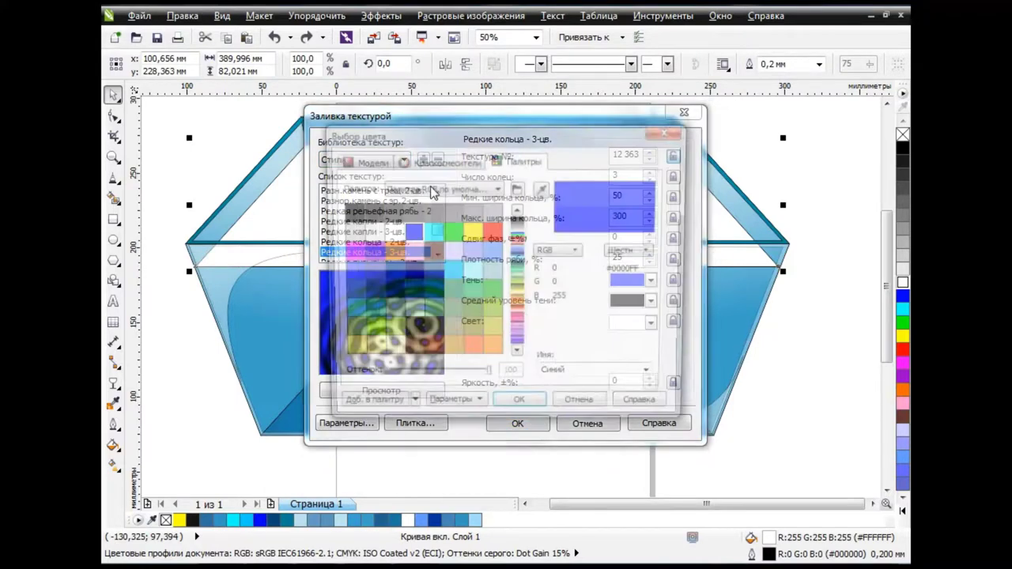
type("70")
key("Tab")
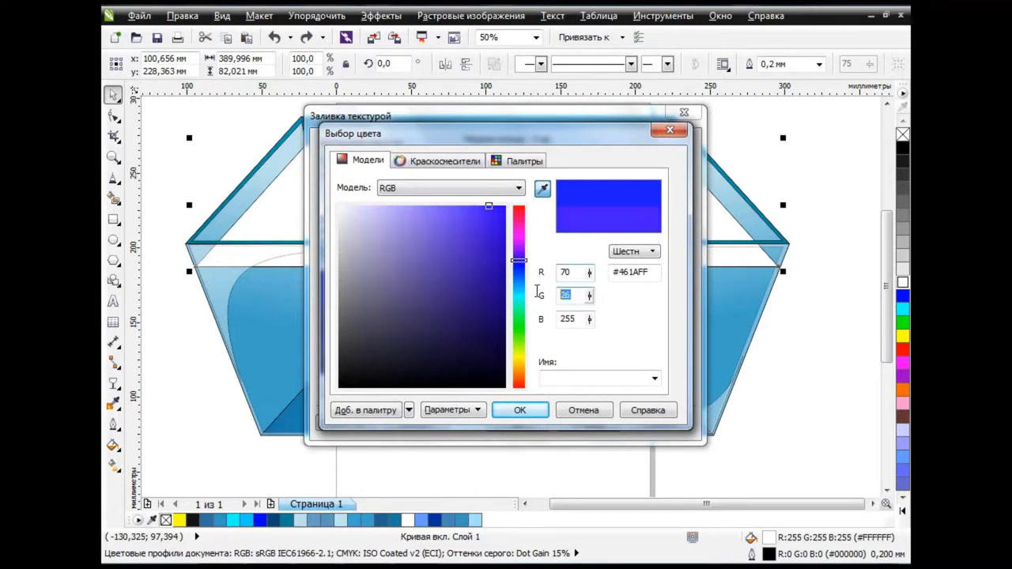
key("Tab")
type("200")
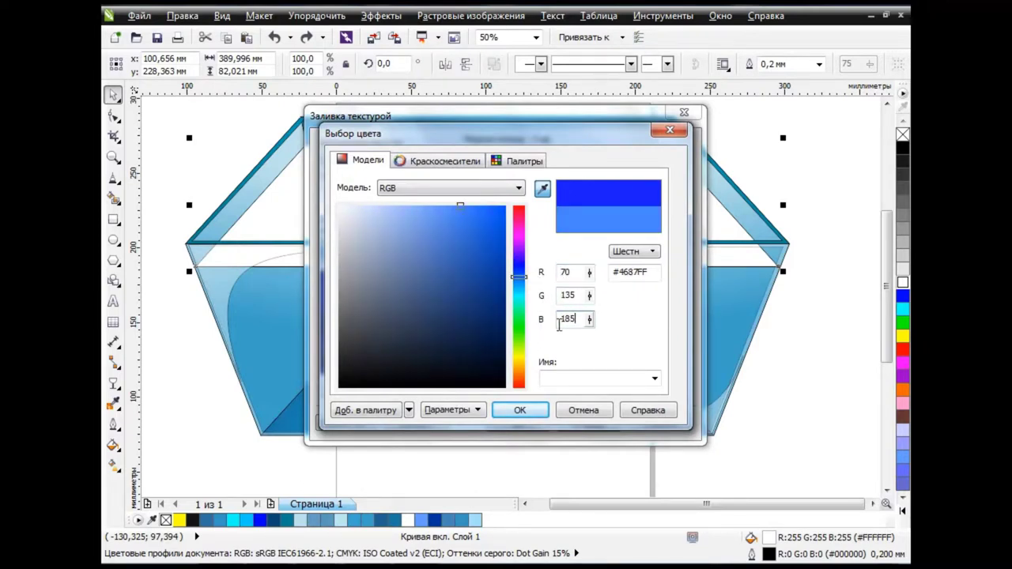
left_click(519, 410)
Set the texture's light colour to blue, RGB 55, 150, 200
left_click(650, 322)
left_click(664, 419)
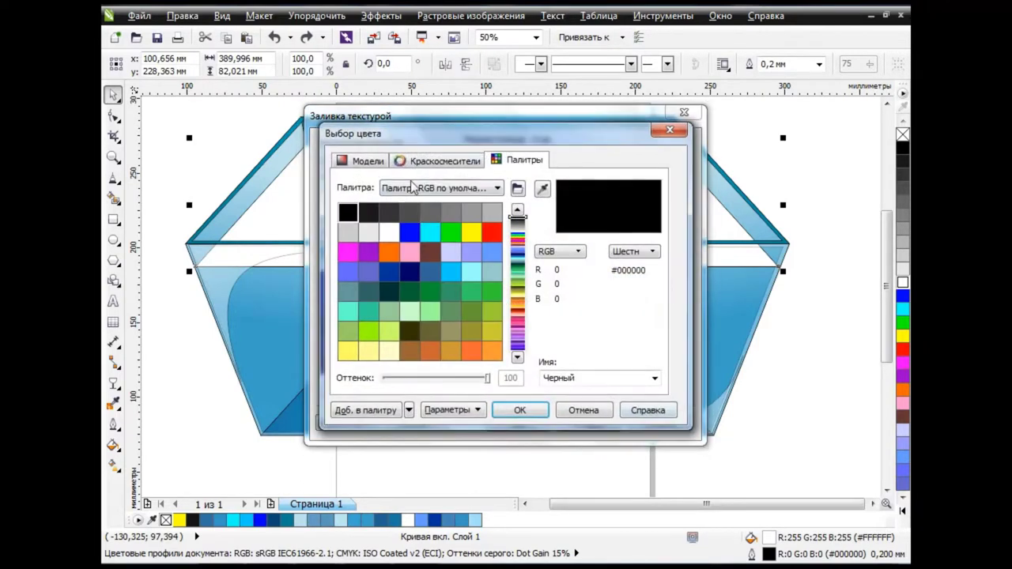
left_click(362, 160)
double_click(565, 272)
type("55")
key("Tab")
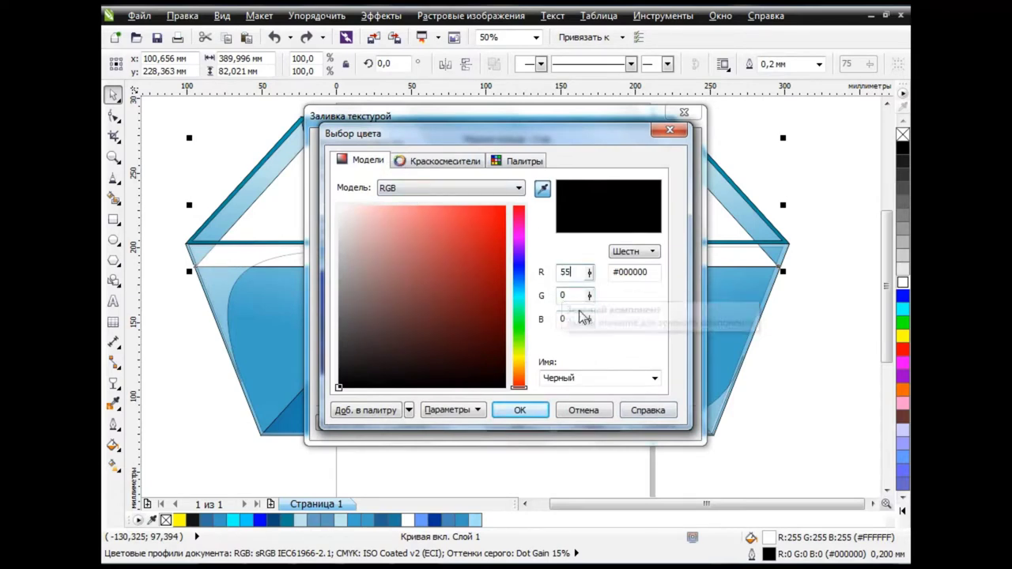
type("15")
key("Tab")
type("200")
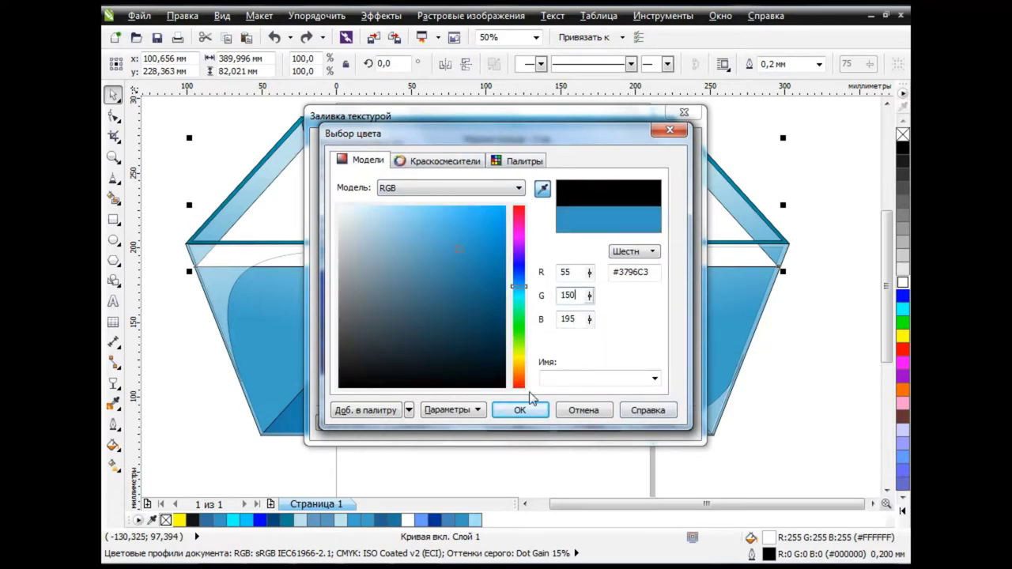
left_click(519, 409)
Change the texture's light tone to light blue and apply the rippled texture to the water surface
left_click(362, 160)
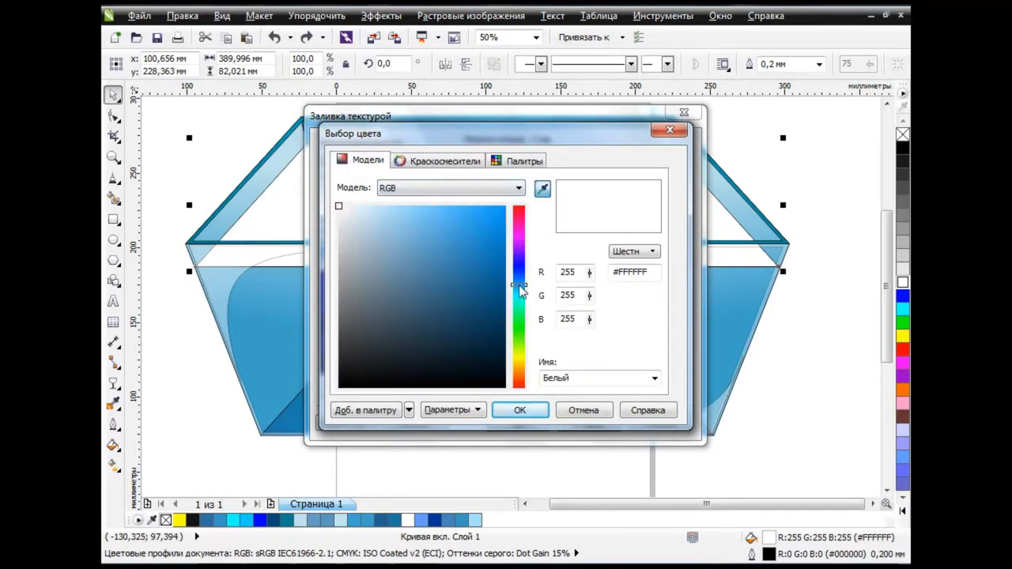
left_click(427, 231)
left_click(519, 409)
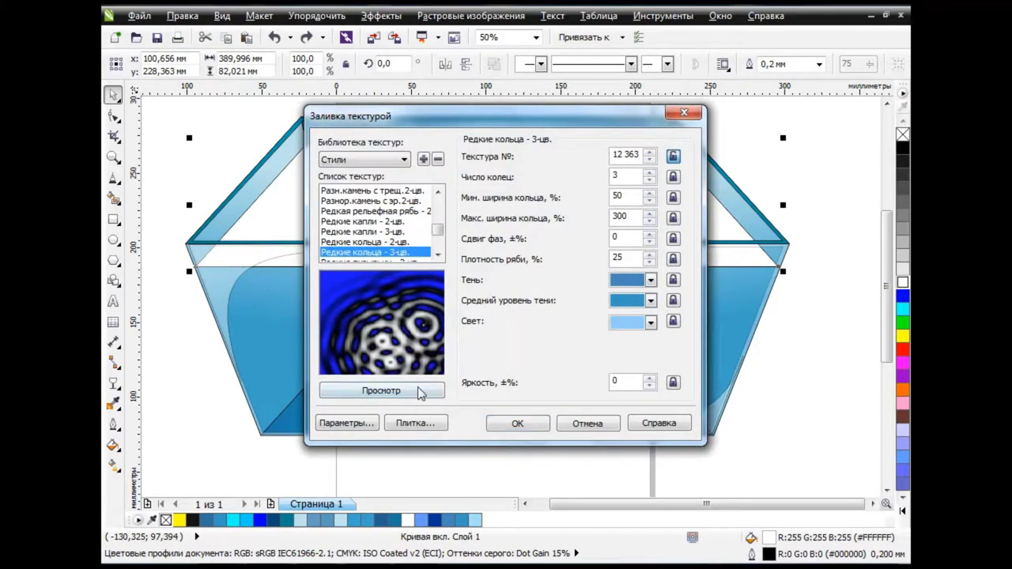
left_click(650, 322)
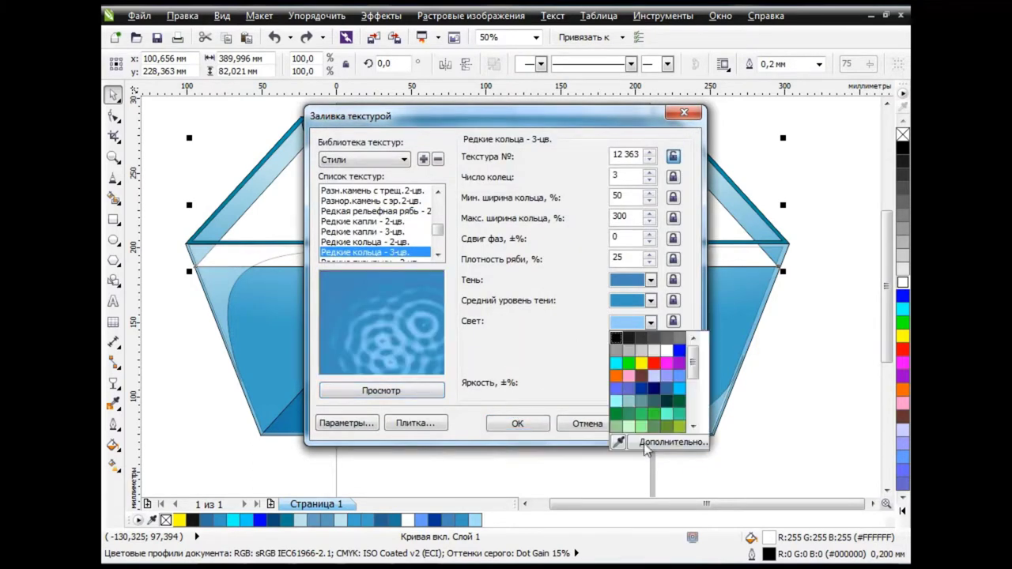
left_click(664, 445)
left_click(363, 160)
left_click(388, 203)
left_click(519, 410)
left_click(420, 389)
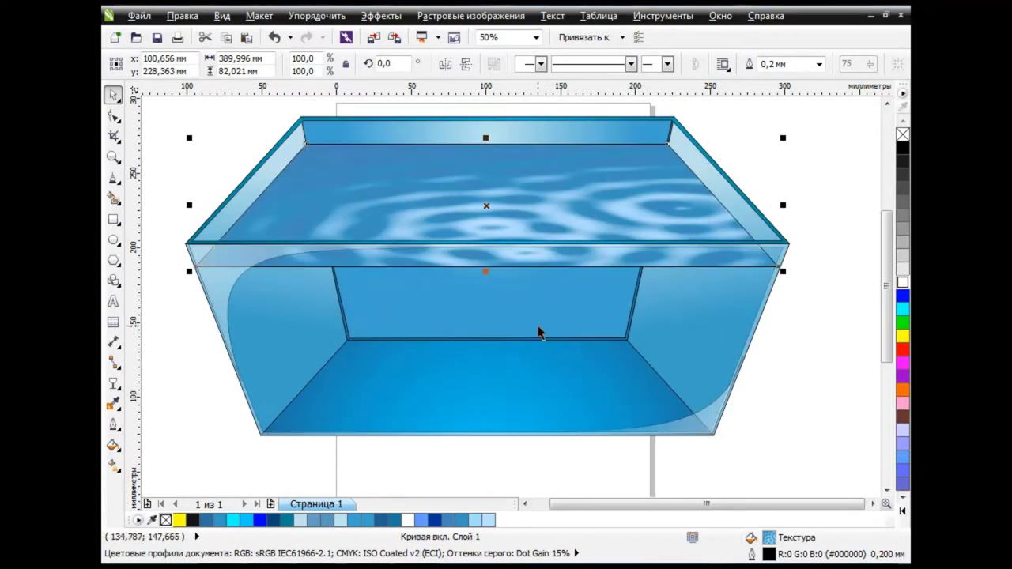
Make the water surface uniformly semi-transparent, then deselect it
left_click(113, 384)
left_click(158, 490)
left_click(211, 65)
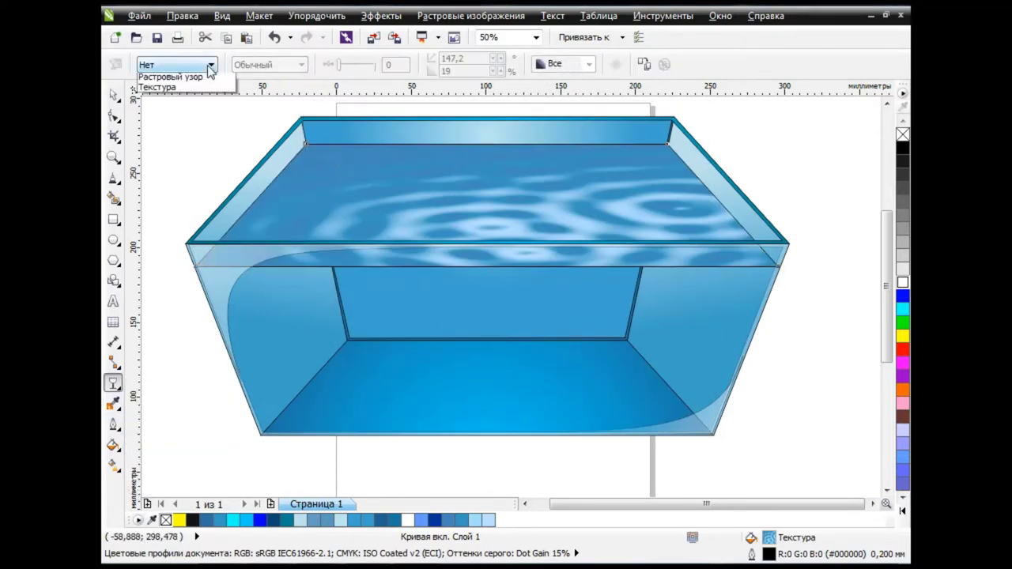
left_click(182, 87)
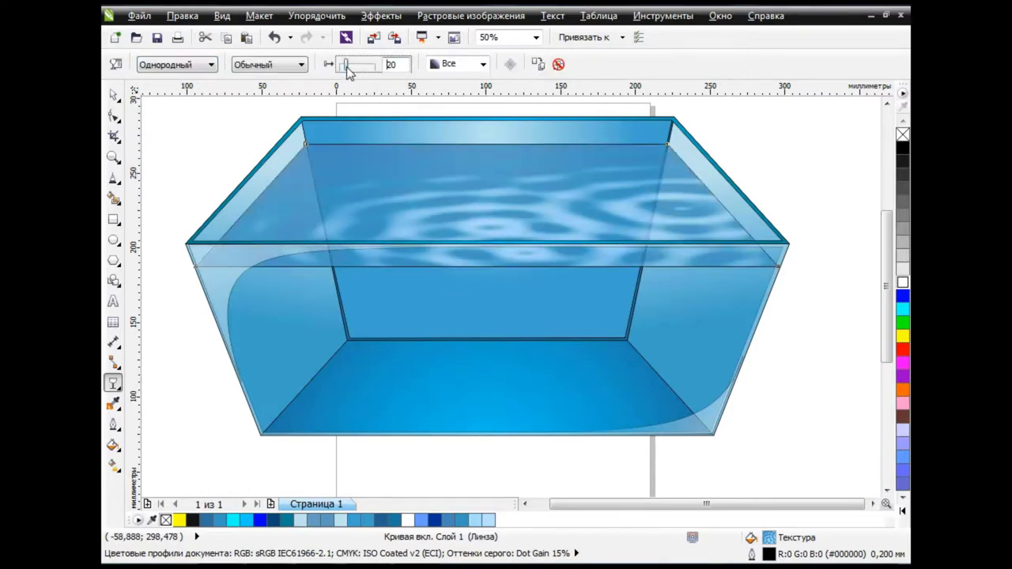
key("space")
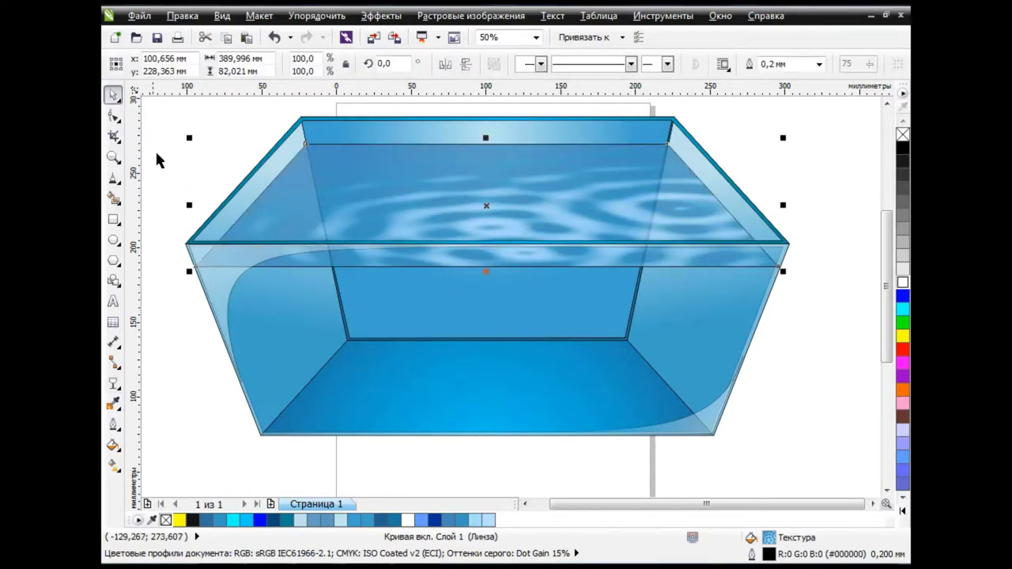
left_click(180, 175)
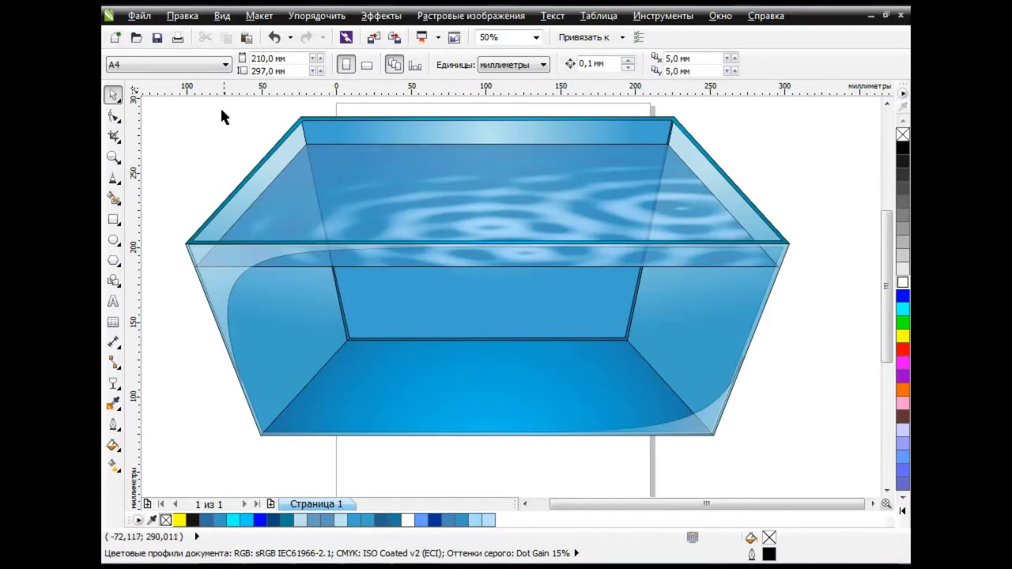
Shrink the aquarium into the top-left corner and draw a wide flat ellipse converted to curves
mouse_move(167, 100)
left_mouse_down()
mouse_move(839, 459)
mouse_move(261, 175)
left_mouse_up()
left_click(615, 285)
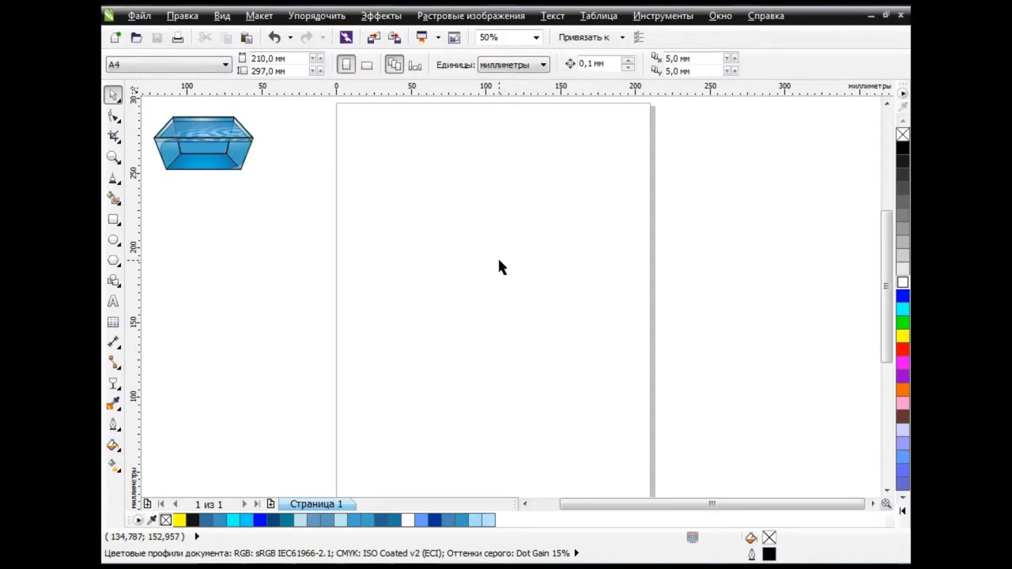
left_click(113, 240)
left_click_drag(347, 253, 632, 327)
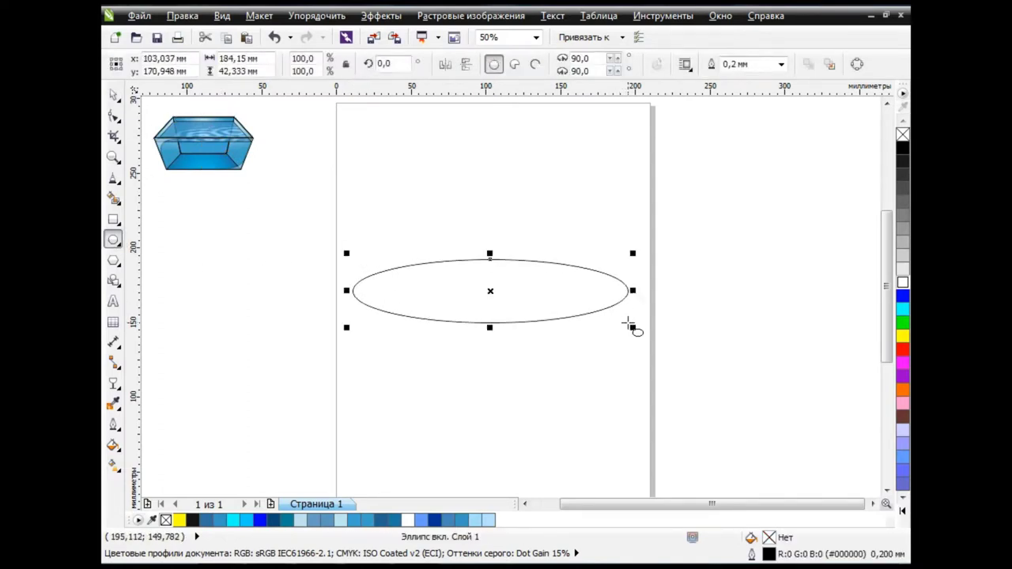
key("ctrl+q")
Reshape the curve's nodes into a long humped shape, stretching its right end further out
key("F10")
left_click_drag(489, 323, 488, 302)
left_click(493, 259)
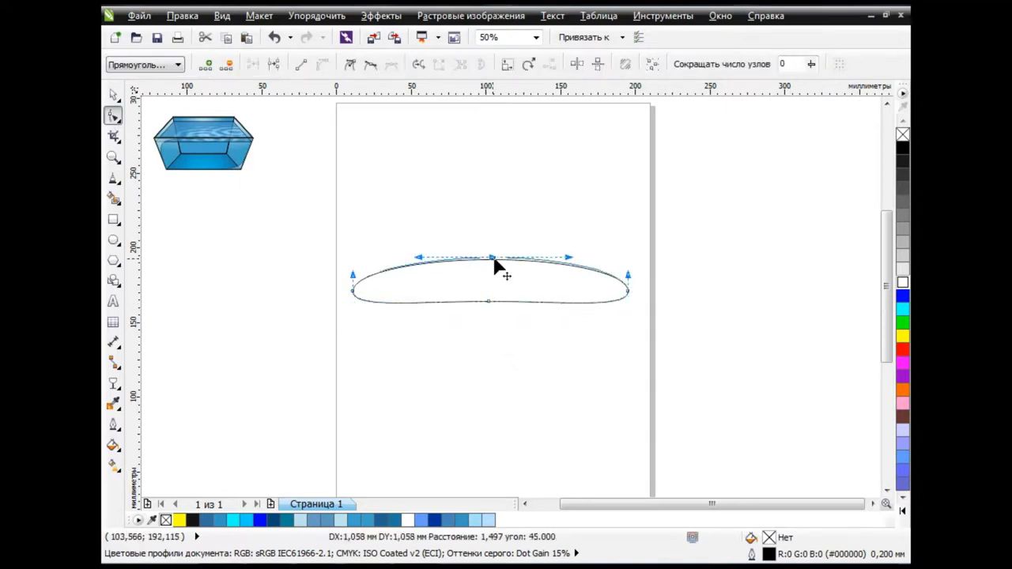
left_click_drag(493, 261, 628, 271)
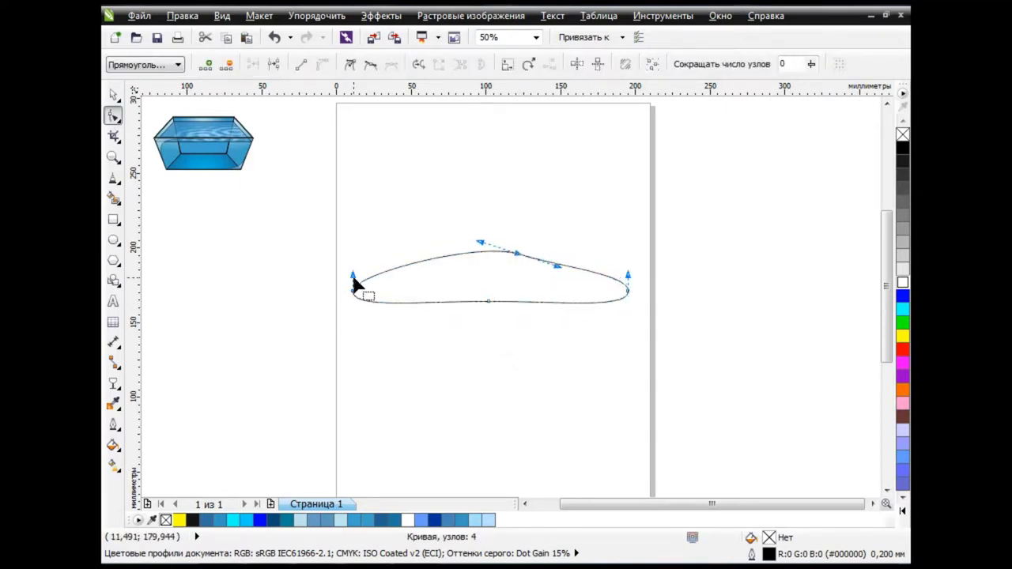
mouse_move(356, 281)
left_mouse_down()
mouse_move(379, 300)
mouse_move(362, 282)
mouse_move(332, 310)
left_mouse_up()
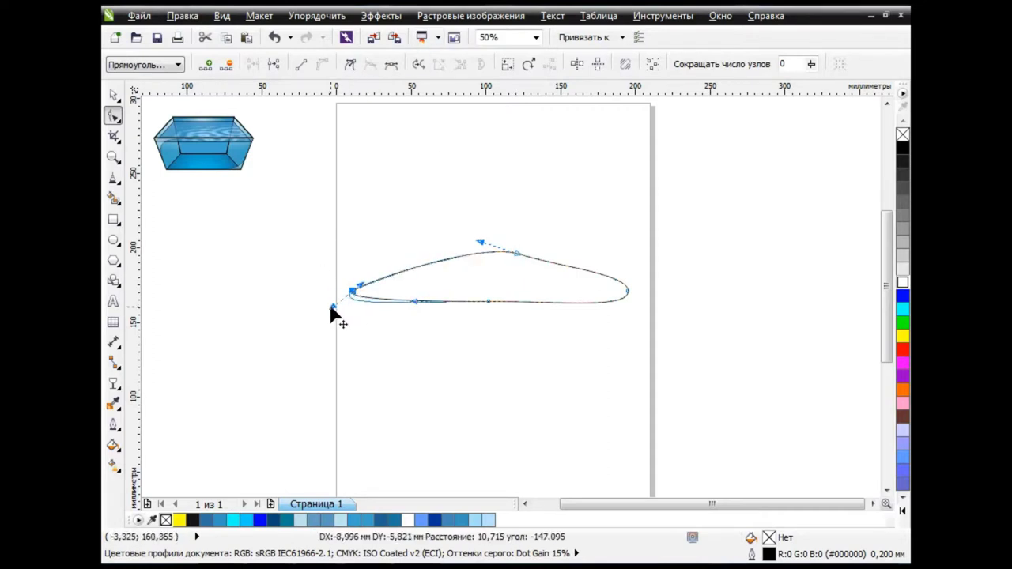
left_click(515, 255)
left_click_drag(516, 257, 427, 273)
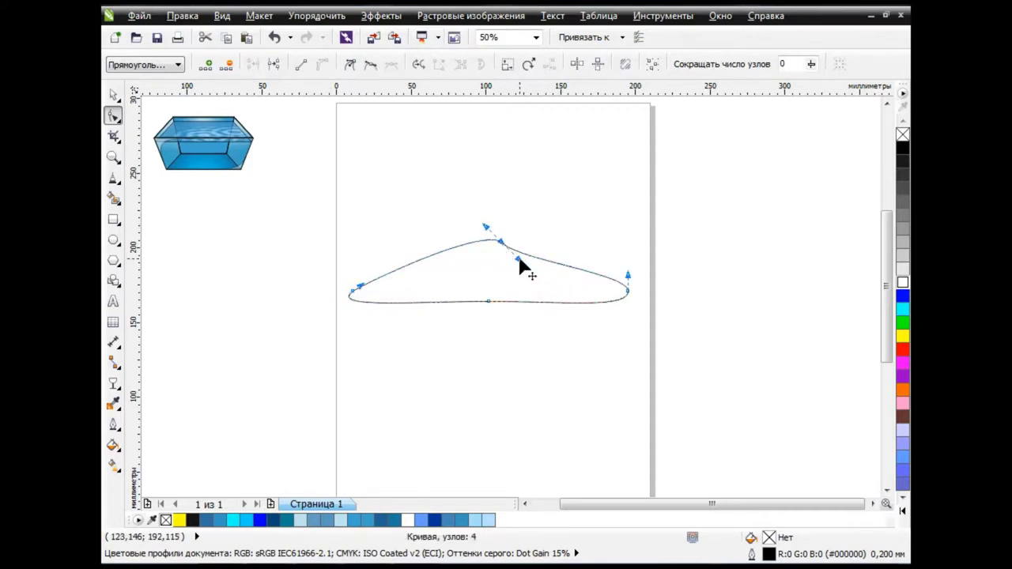
left_click_drag(629, 290, 695, 290)
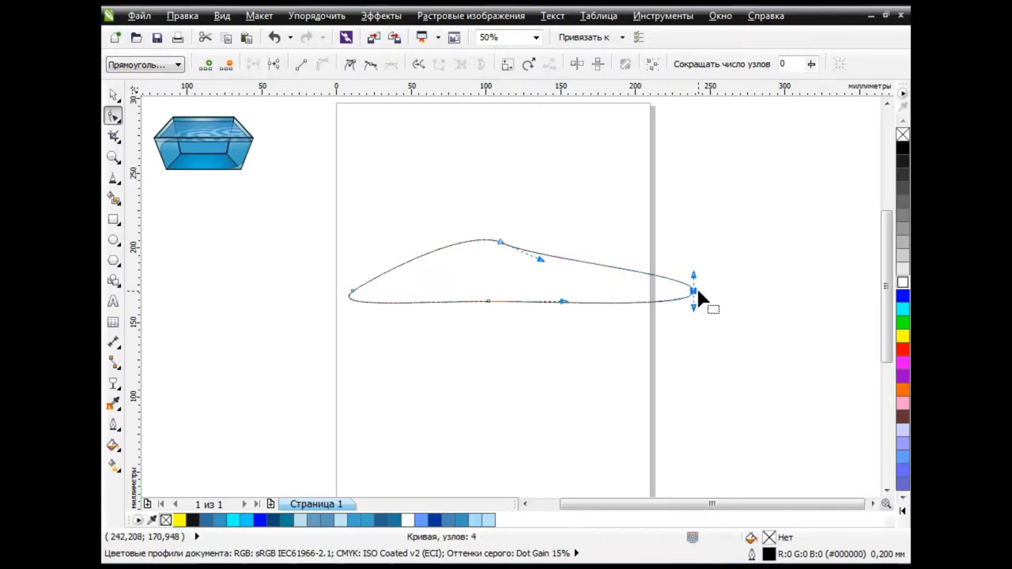
left_click(111, 95)
left_click(511, 298)
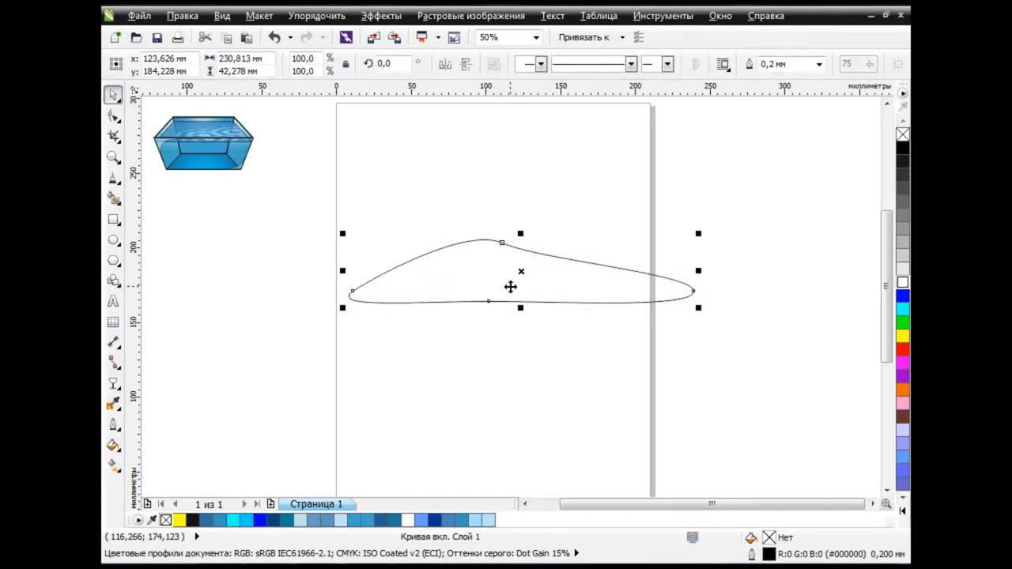
left_click(113, 445)
Set the fountain fill's start colour to orange, RGB 255, 165, 0
left_click(208, 350)
left_click(421, 290)
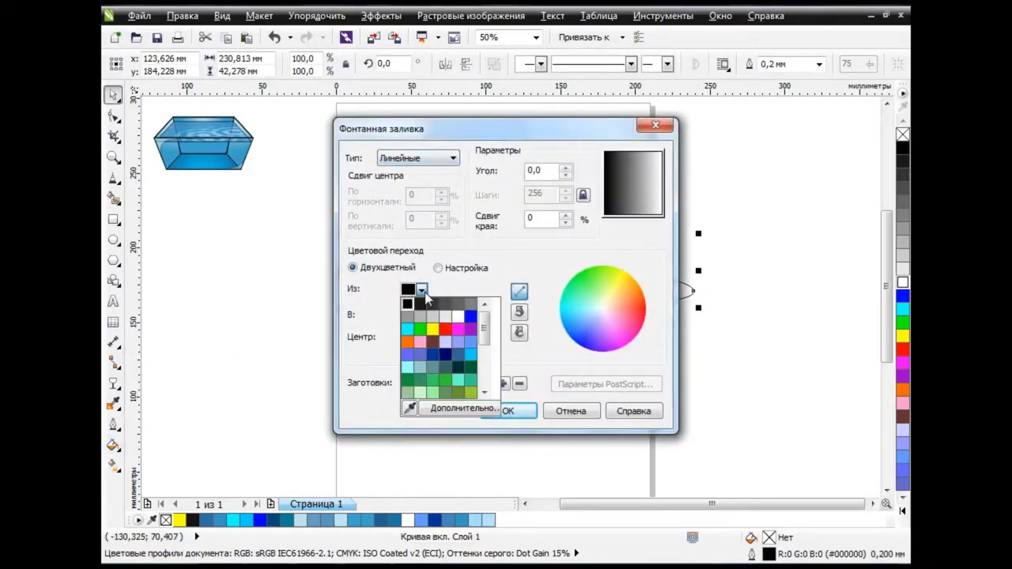
left_click(466, 409)
type("255")
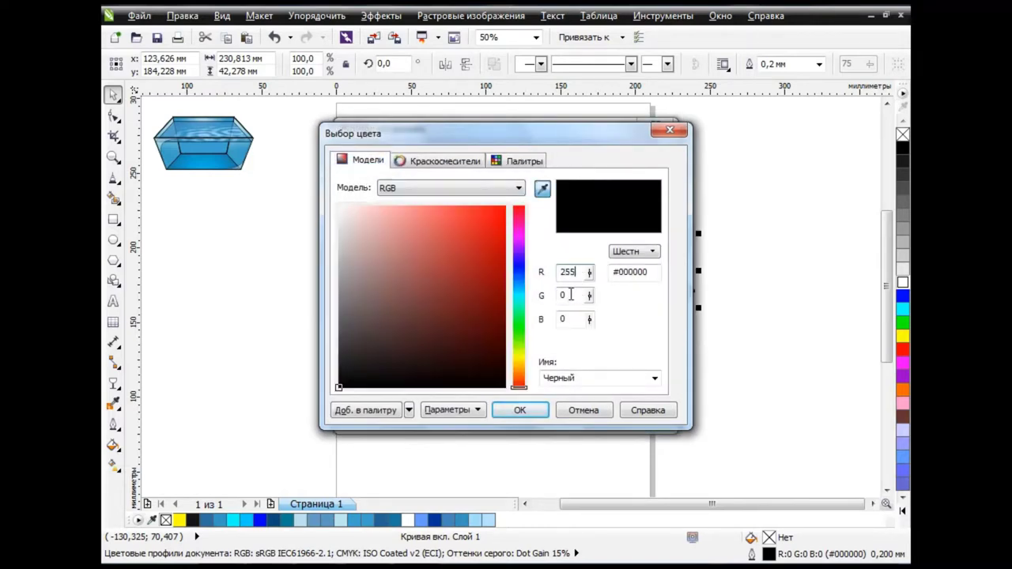
key("Tab")
type("5")
left_click(572, 319)
type("10")
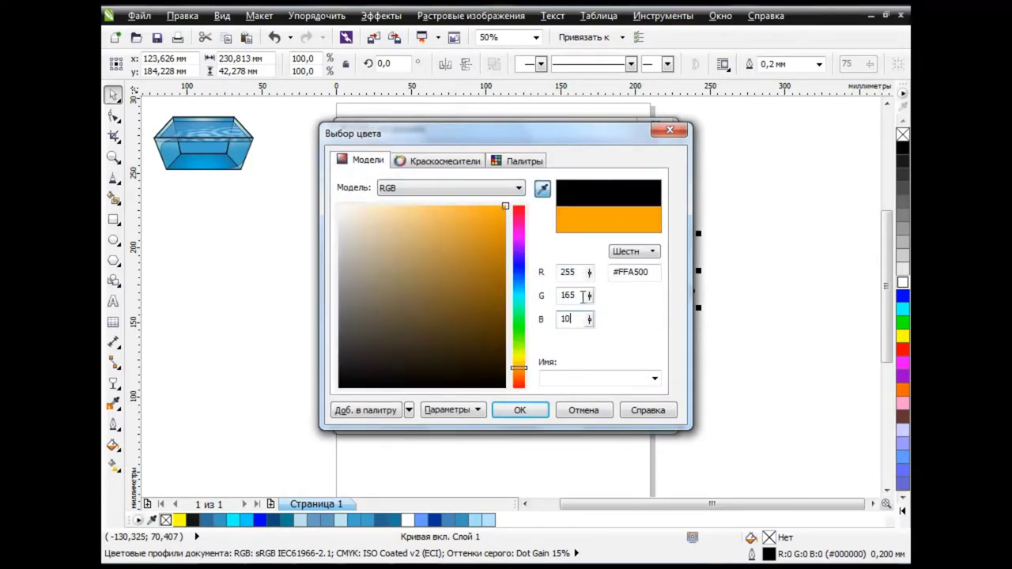
left_click(520, 409)
Set the end colour to light yellow, RGB 255, 240, 157, and apply the gradient
left_click(422, 313)
left_click(454, 430)
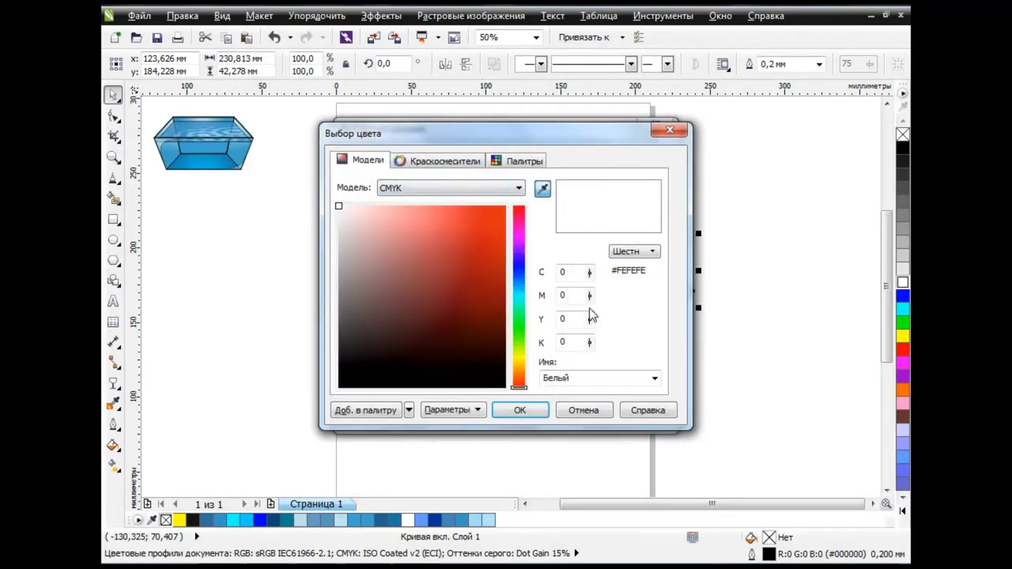
left_click(455, 190)
left_click(450, 227)
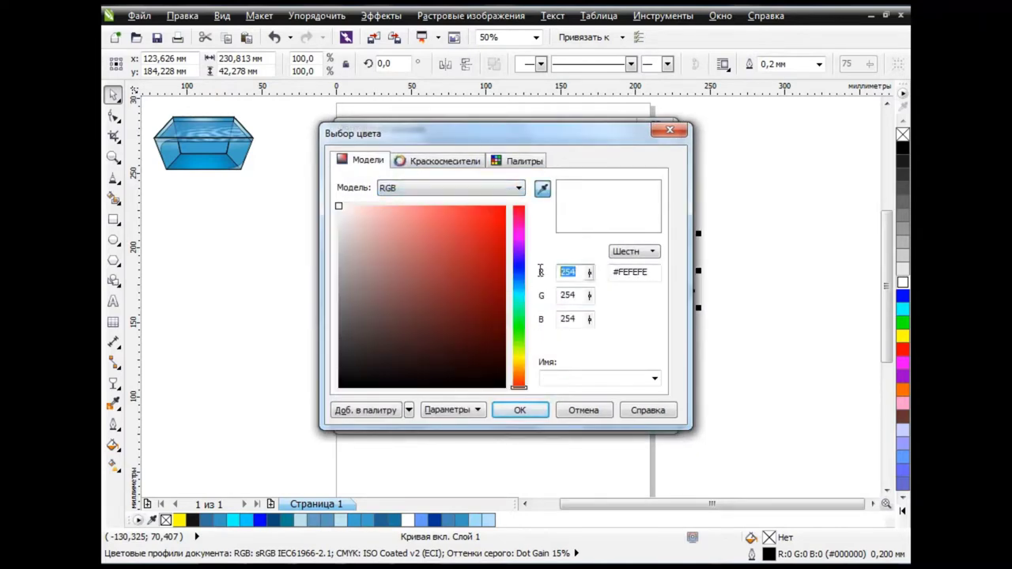
double_click(579, 302)
type("24")
double_click(567, 319)
type("157")
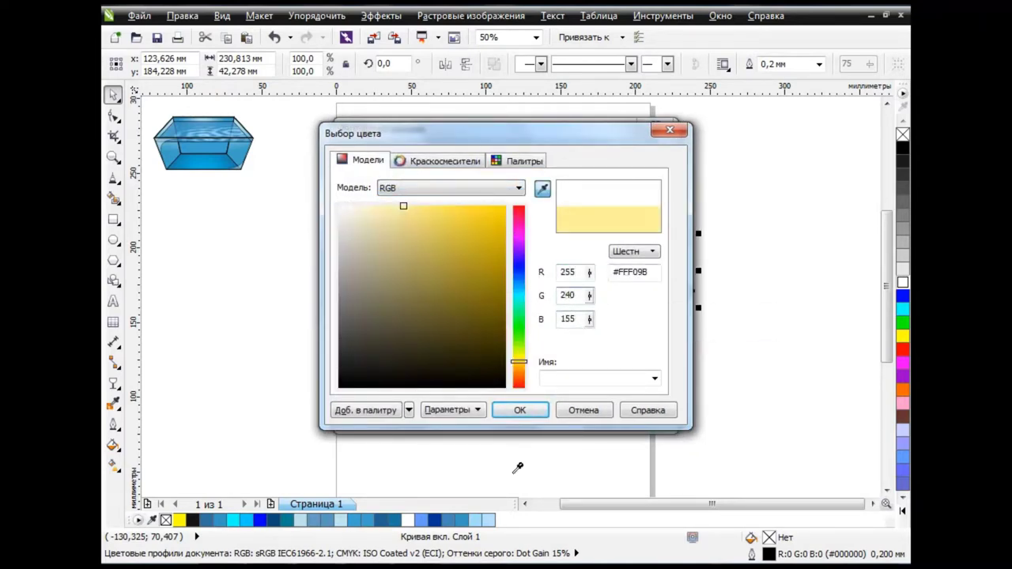
left_click(519, 409)
left_click(512, 408)
Drag the gradient handles so the fill runs vertically from the hump top downward
left_click(113, 465)
left_click(198, 459)
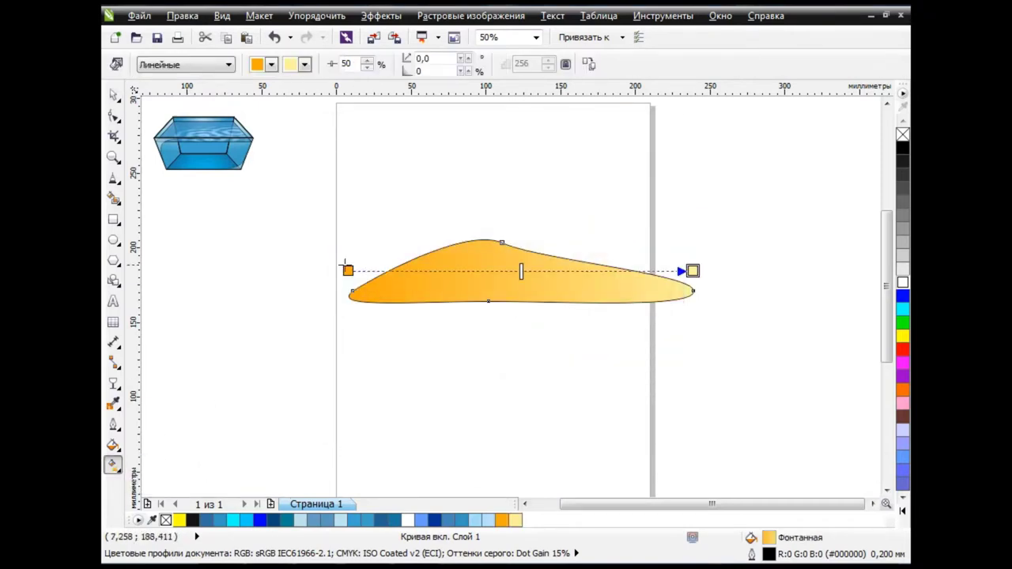
left_click_drag(346, 270, 497, 239)
left_click_drag(690, 270, 498, 307)
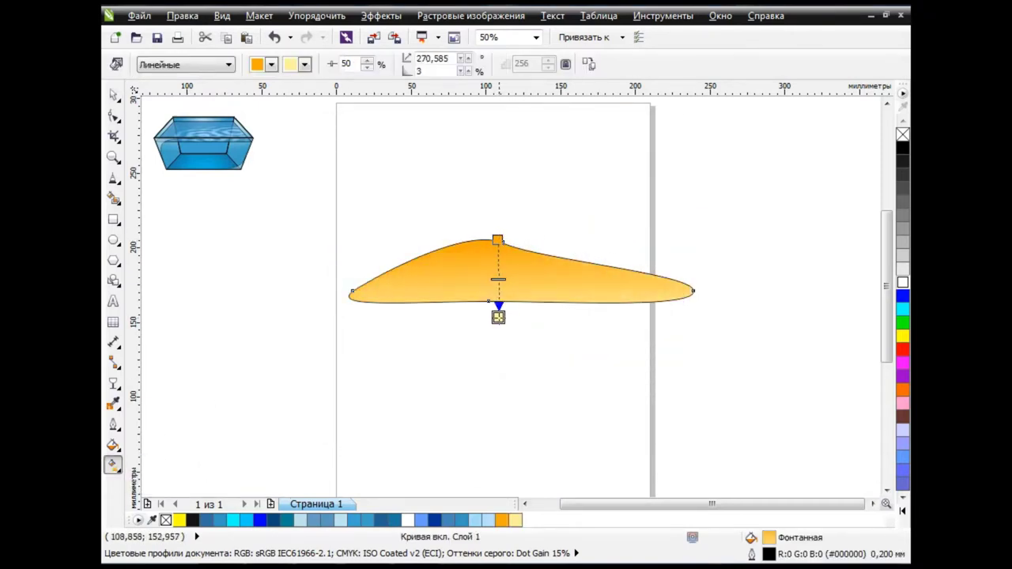
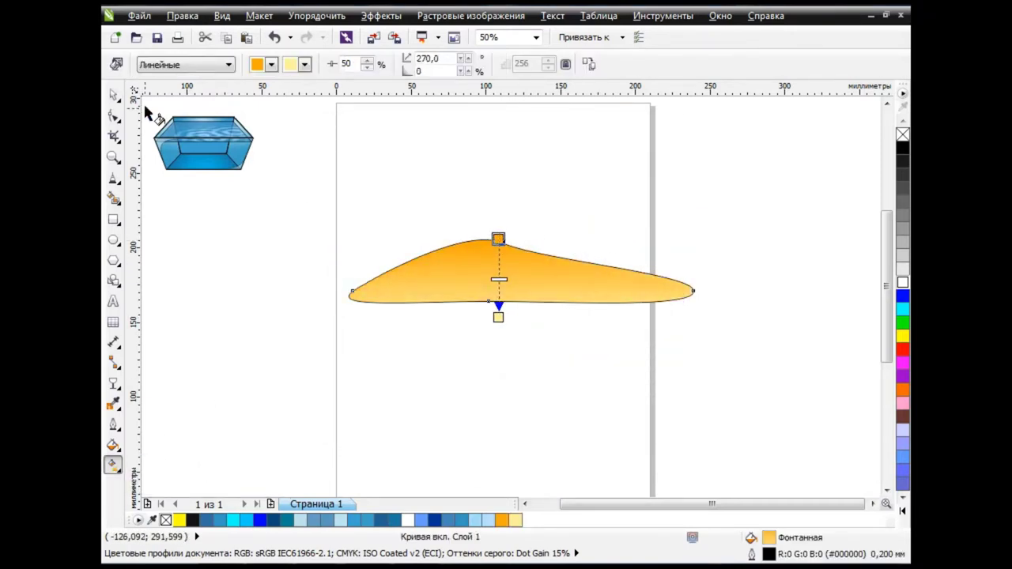
Draw three small ovals on the orange gradient sand patch
left_click(113, 94)
left_click(487, 350)
key("F7")
mouse_move(419, 262)
left_mouse_down()
mouse_move(441, 268)
mouse_move(433, 292)
mouse_move(396, 284)
mouse_move(430, 282)
left_mouse_up()
mouse_move(632, 278)
left_mouse_down()
mouse_move(652, 281)
mouse_move(617, 275)
left_mouse_up()
left_click_drag(563, 293, 583, 298)
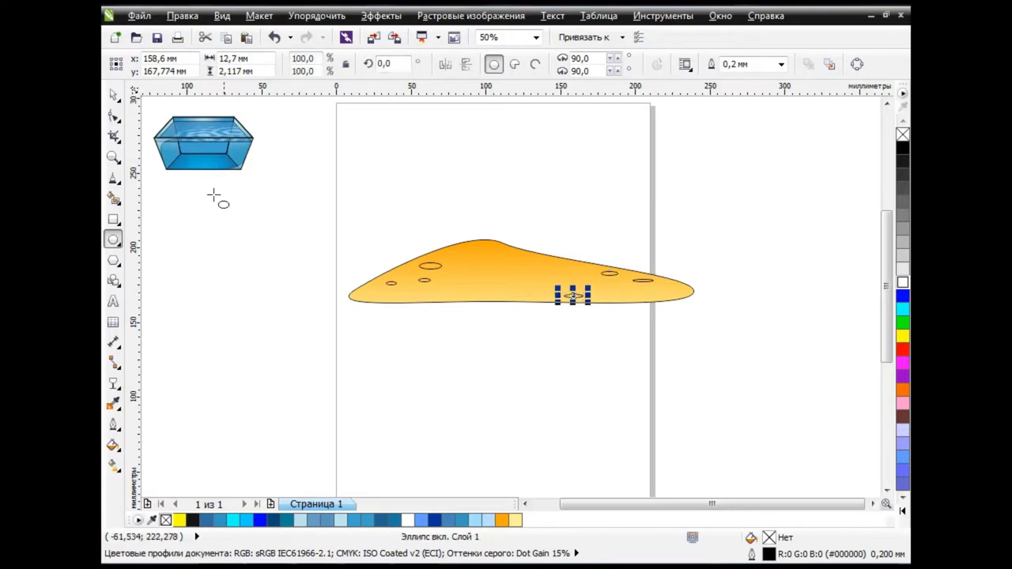
key("space")
left_click(371, 201)
Add a small oval near the sand's left tip and try selecting the sand ovals
left_click(115, 95)
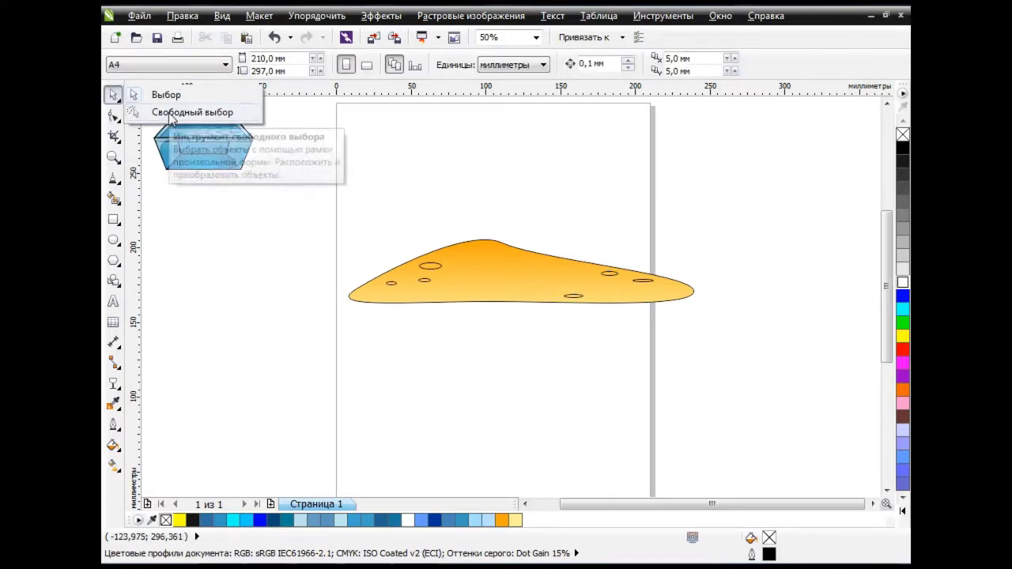
left_click(169, 111)
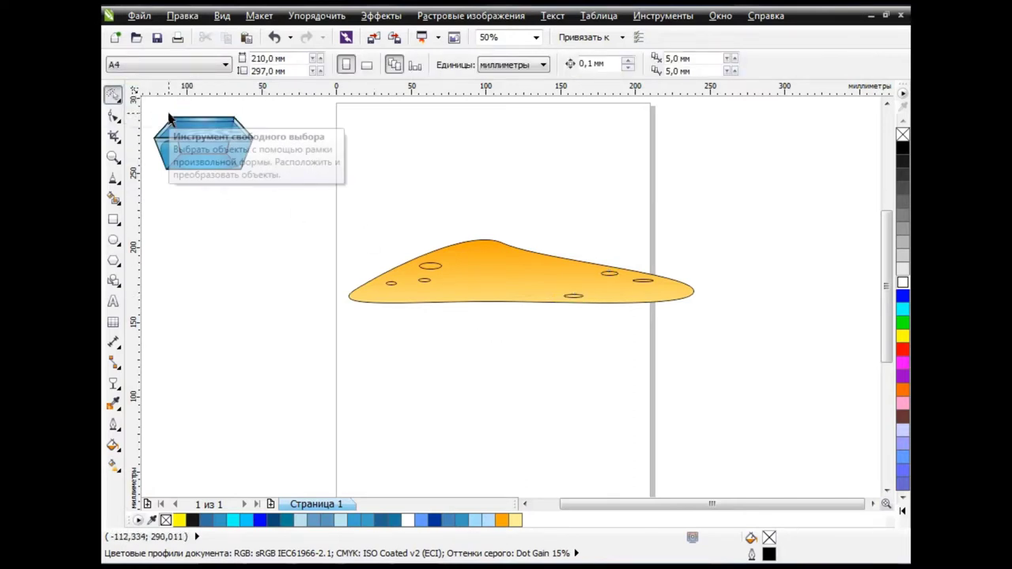
left_click(115, 96)
left_click(162, 93)
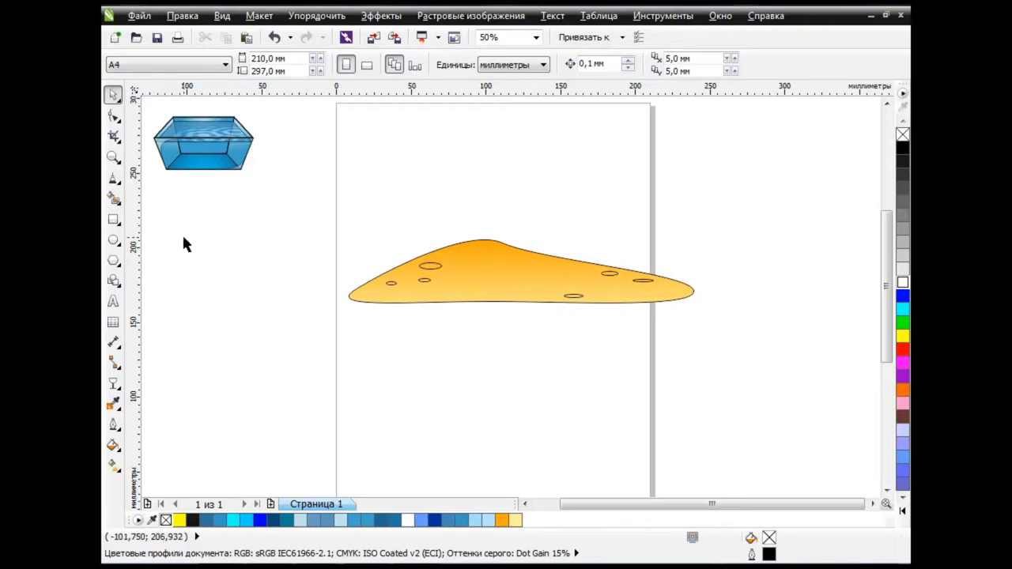
left_click(113, 240)
left_click_drag(363, 288, 379, 296)
key("space")
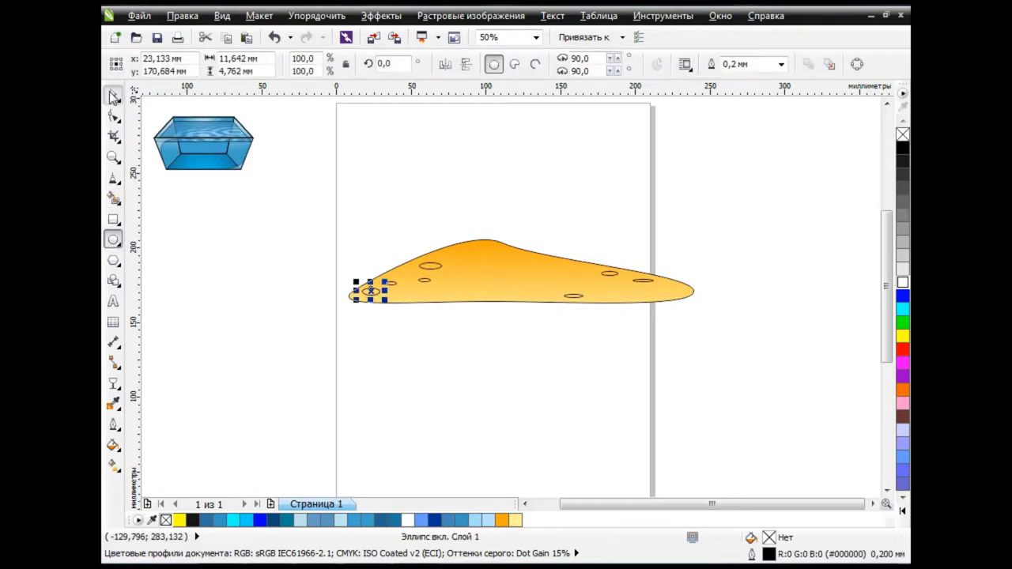
key("ctrl+a")
left_click_drag(343, 188, 448, 322)
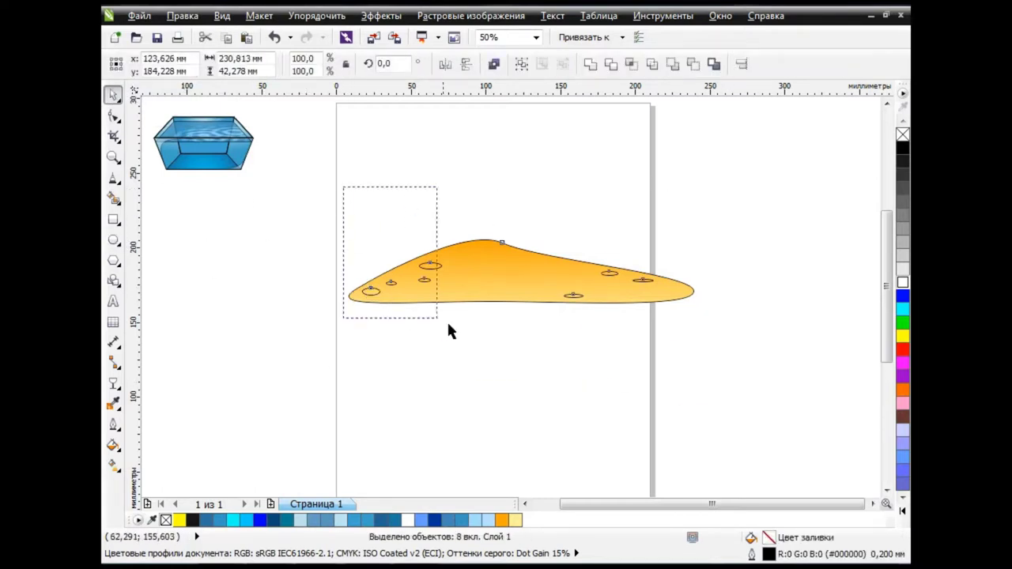
Undo an accidental move of the sand shape and retry box-selecting the ovals
left_click(445, 237)
left_click_drag(506, 261, 544, 204)
left_click(274, 37)
left_click(526, 350)
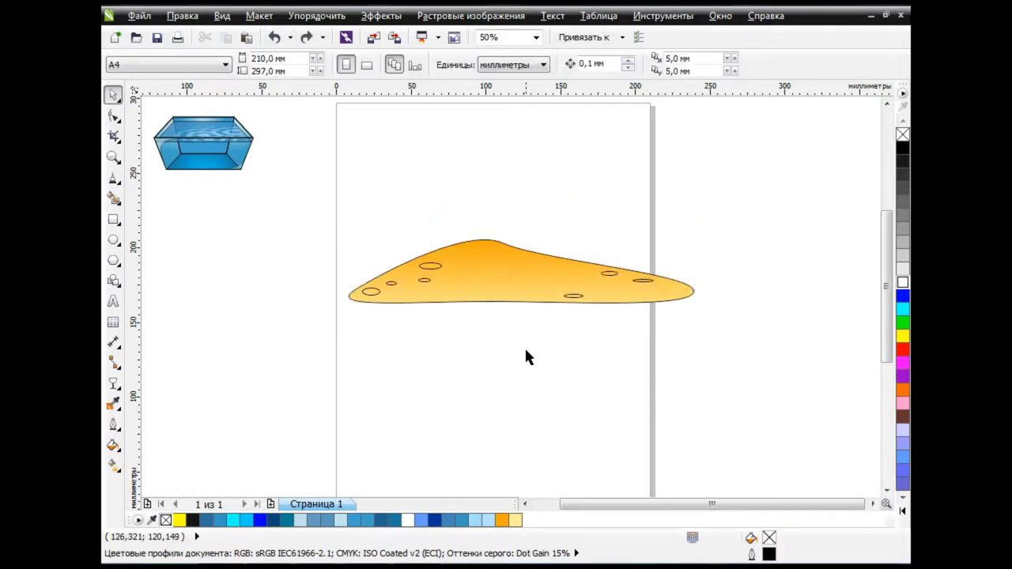
left_click_drag(376, 239, 684, 345)
left_click(535, 361)
Add an oval at the sand's right tip and lasso-select all eight ovals
left_click(114, 239)
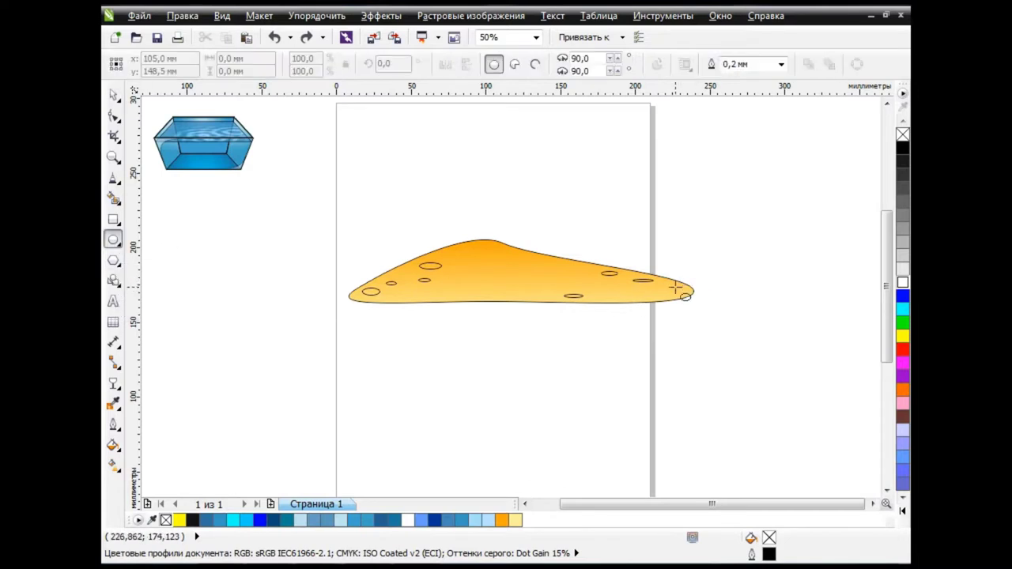
left_click_drag(668, 280, 697, 300)
left_click(113, 94)
left_click(163, 111)
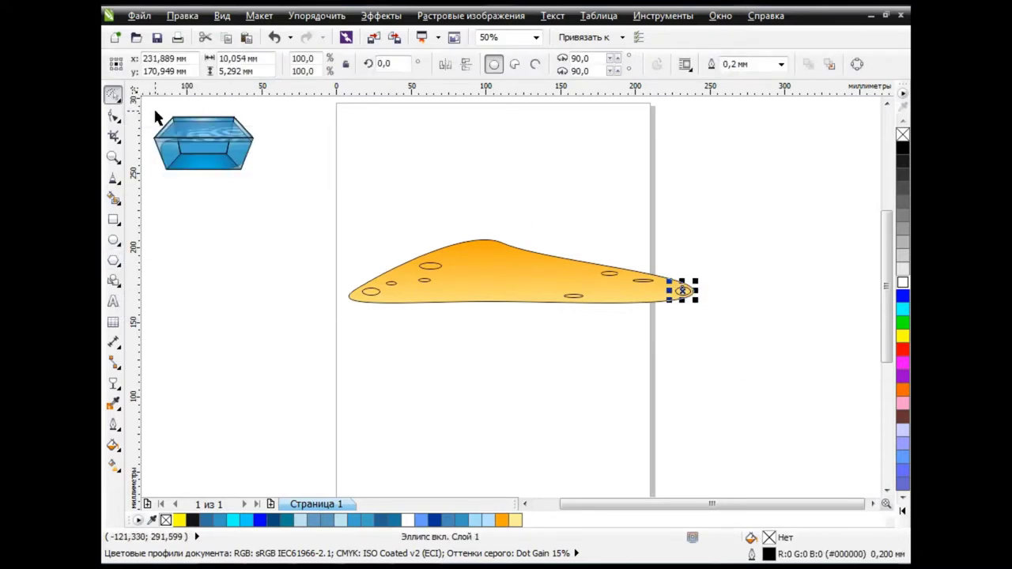
left_click(396, 253)
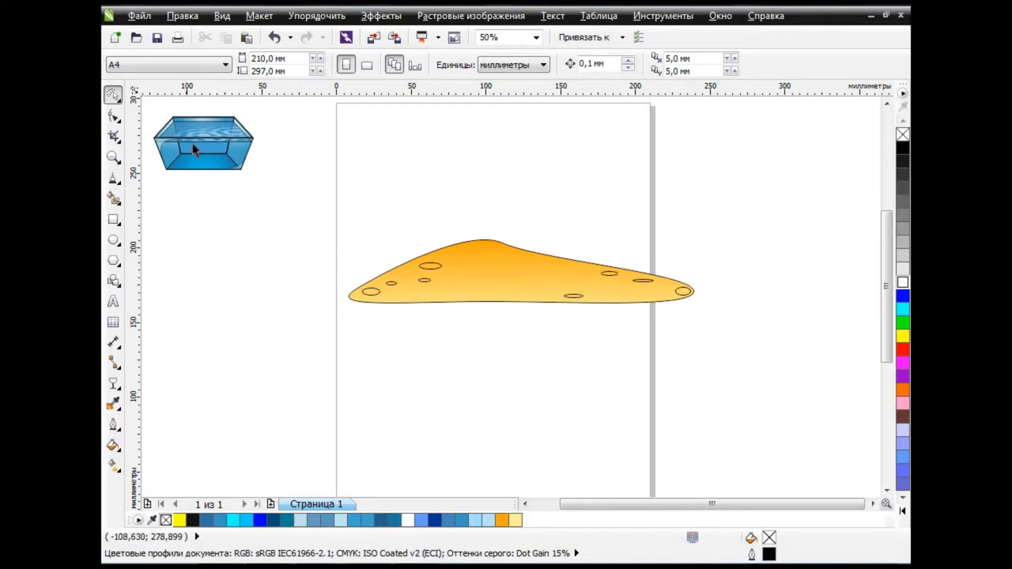
mouse_move(417, 324)
left_mouse_down()
mouse_move(593, 266)
mouse_move(478, 281)
left_mouse_up()
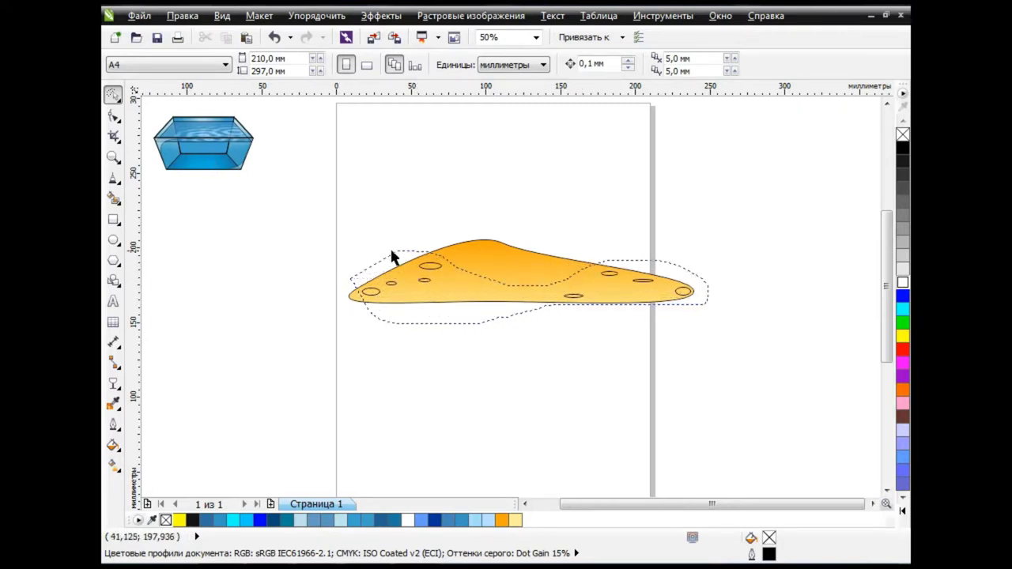
left_click_drag(354, 286, 355, 287)
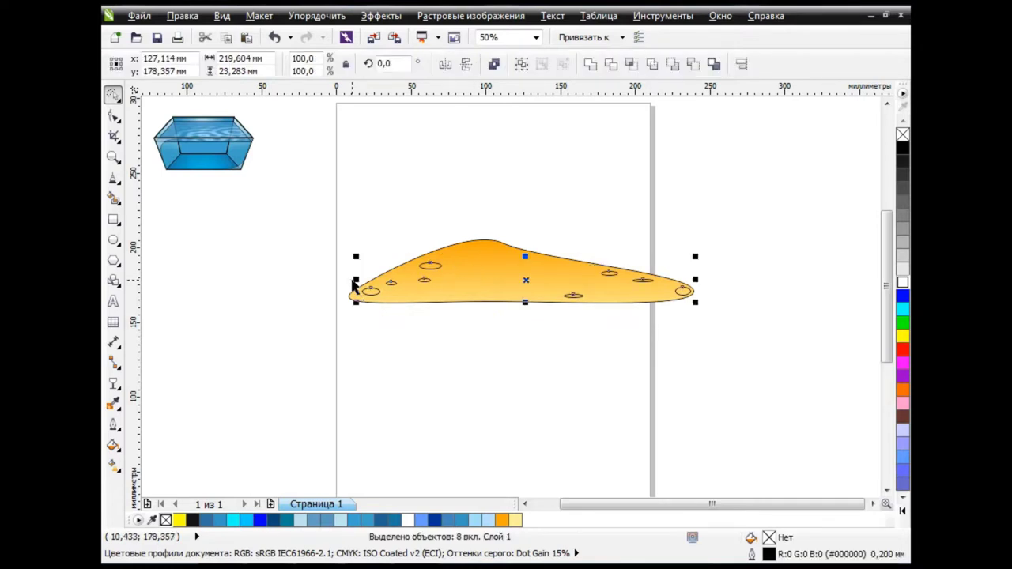
left_click_drag(526, 282, 565, 190)
left_click(274, 38)
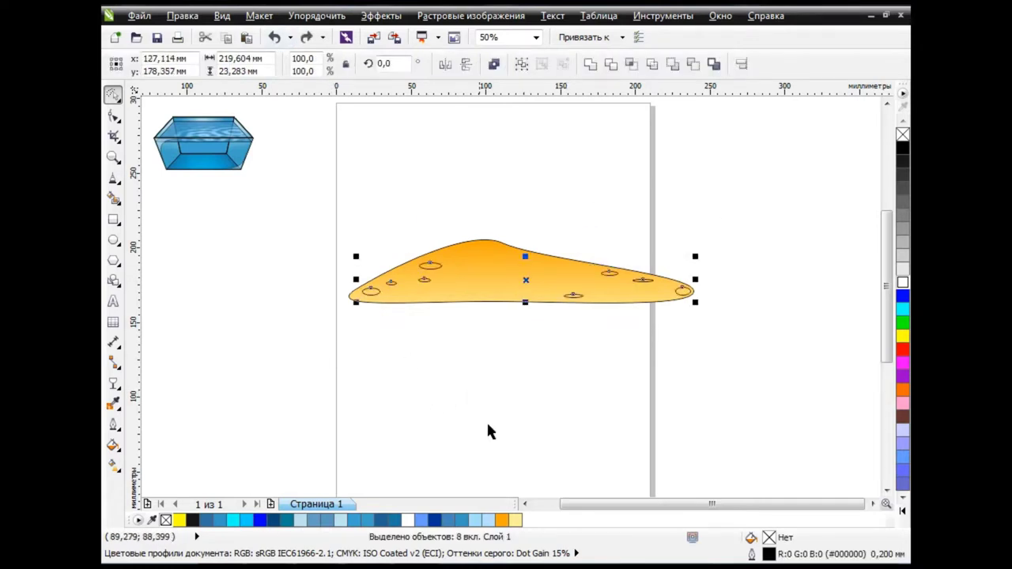
Fill the eight ovals brown #A06200 and check its RGB values in Uniform Fill
left_click(503, 522)
left_click(585, 473)
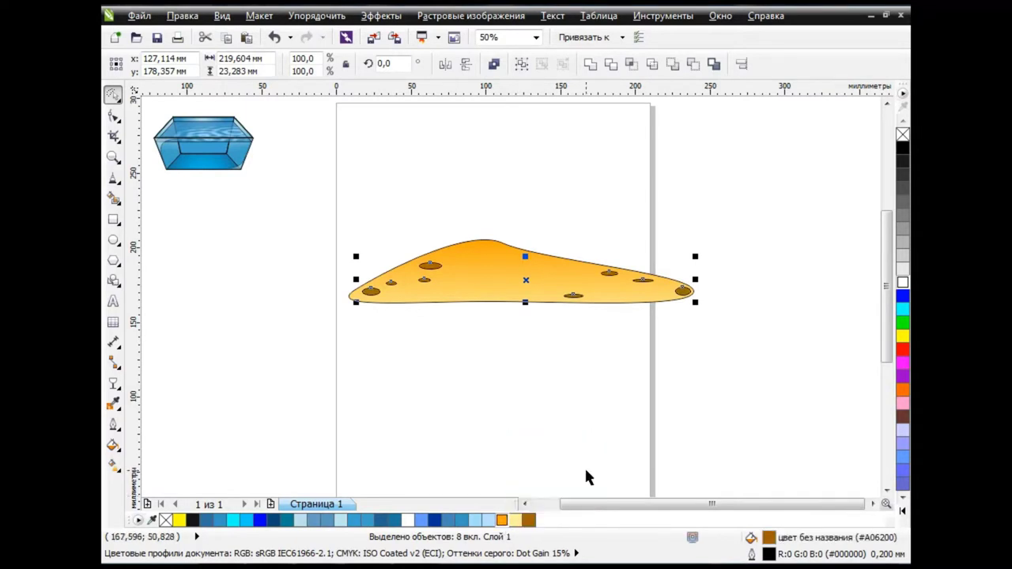
left_click(113, 445)
left_click(190, 332)
left_click(362, 159)
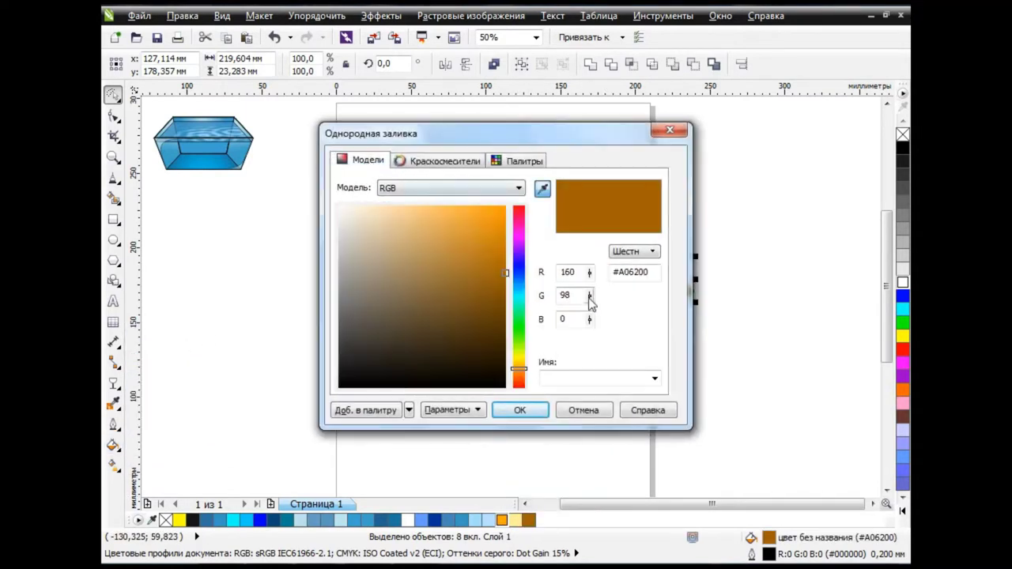
left_click(588, 409)
left_click(589, 411)
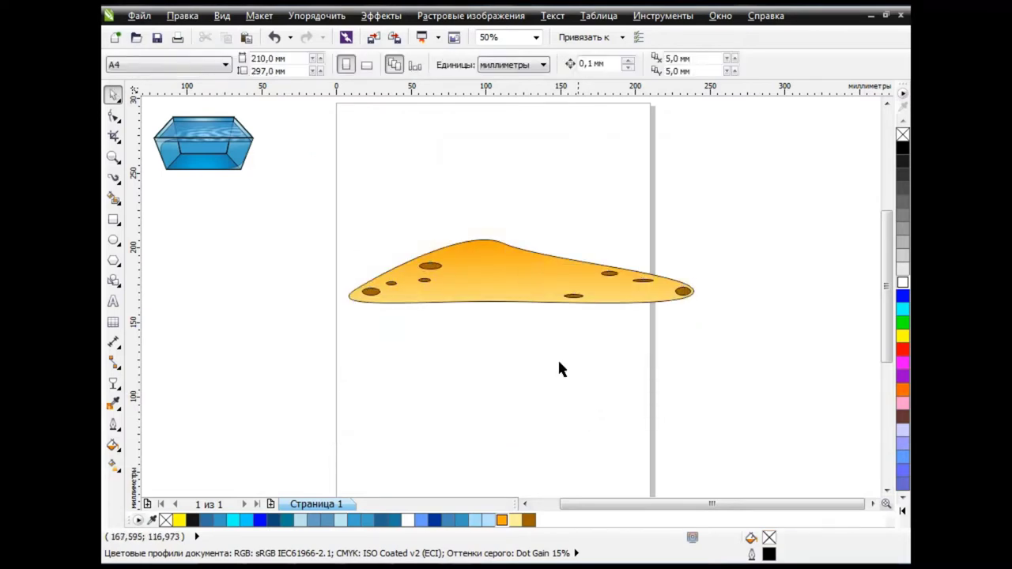
left_click(117, 181)
Draw five thin wavy Artistic Media ripple strokes across the sand patch
left_click(215, 230)
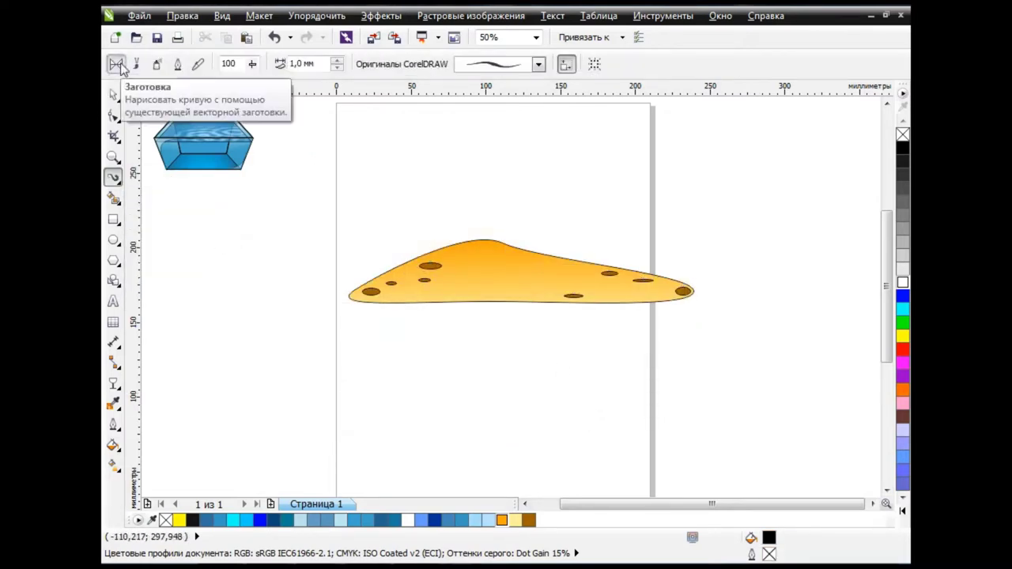
left_click(539, 64)
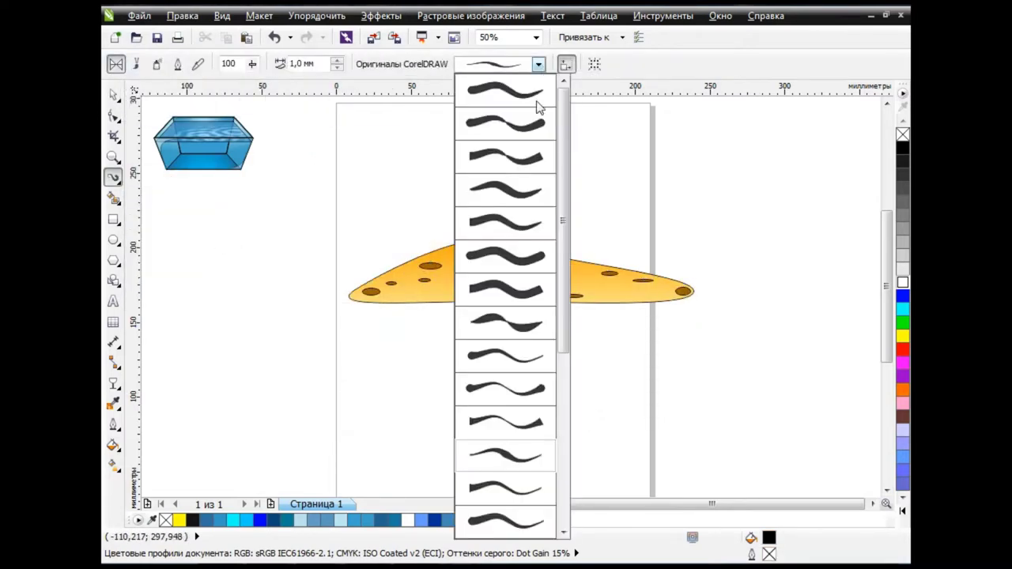
left_click(517, 470)
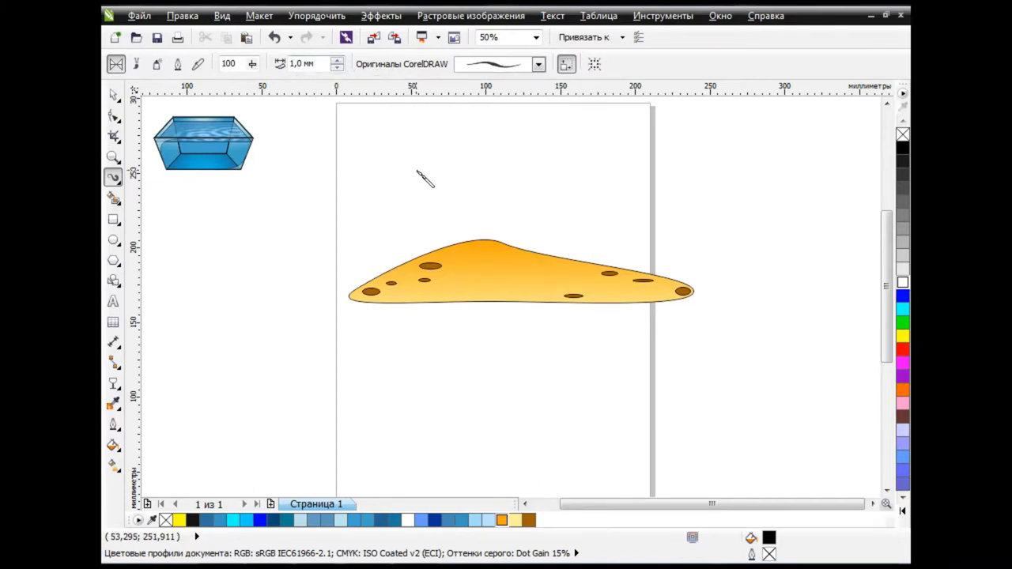
scroll(497, 281, "up", 2)
left_click_drag(440, 237, 522, 258)
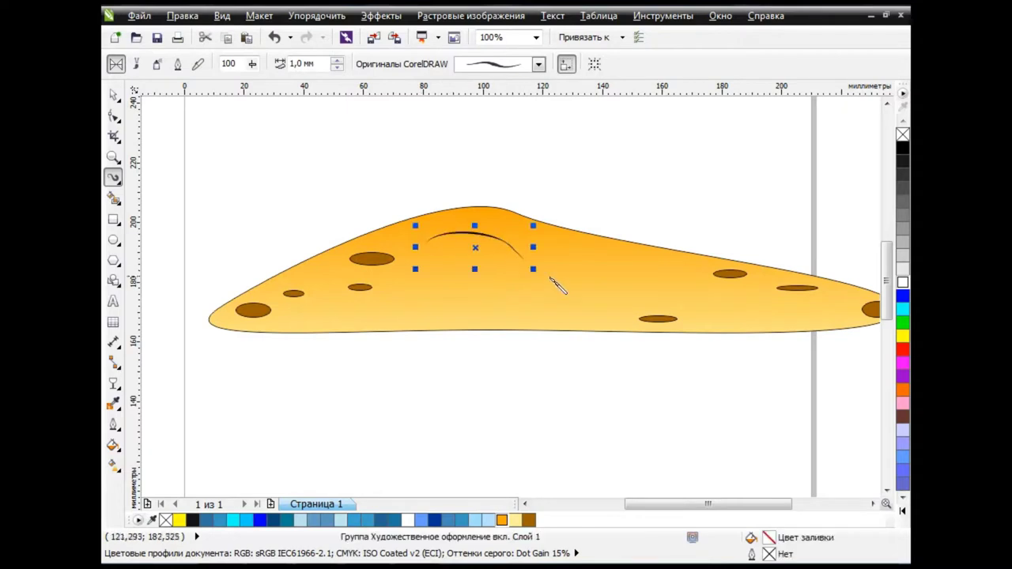
left_click_drag(583, 267, 689, 267)
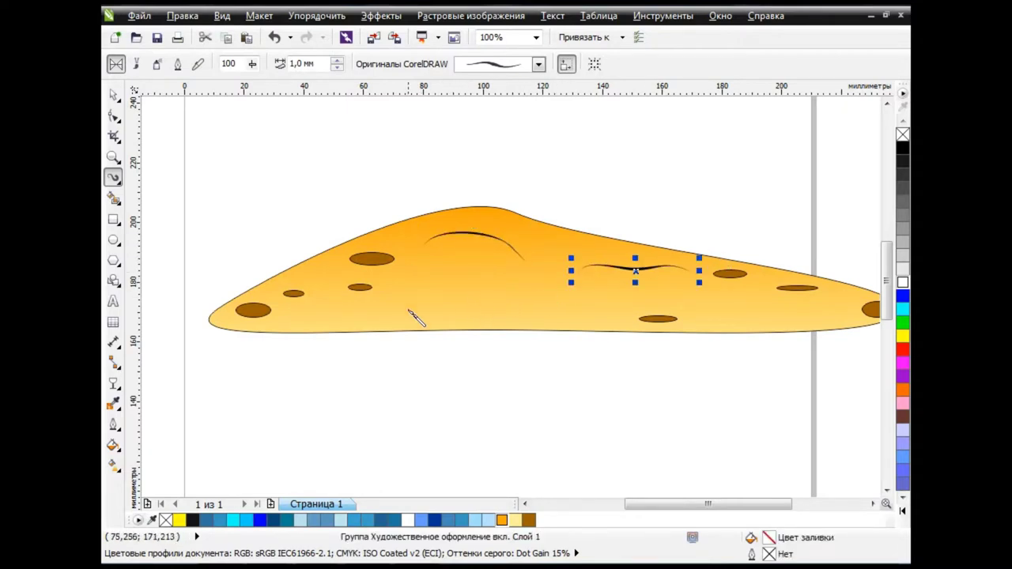
left_click_drag(403, 301, 633, 296)
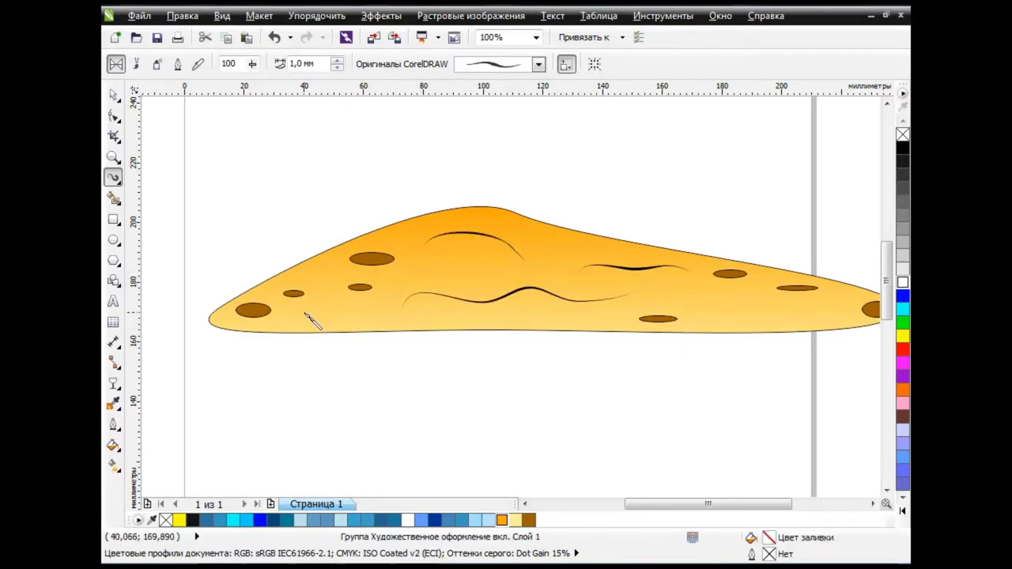
left_click_drag(306, 304, 395, 300)
left_click_drag(408, 224, 468, 226)
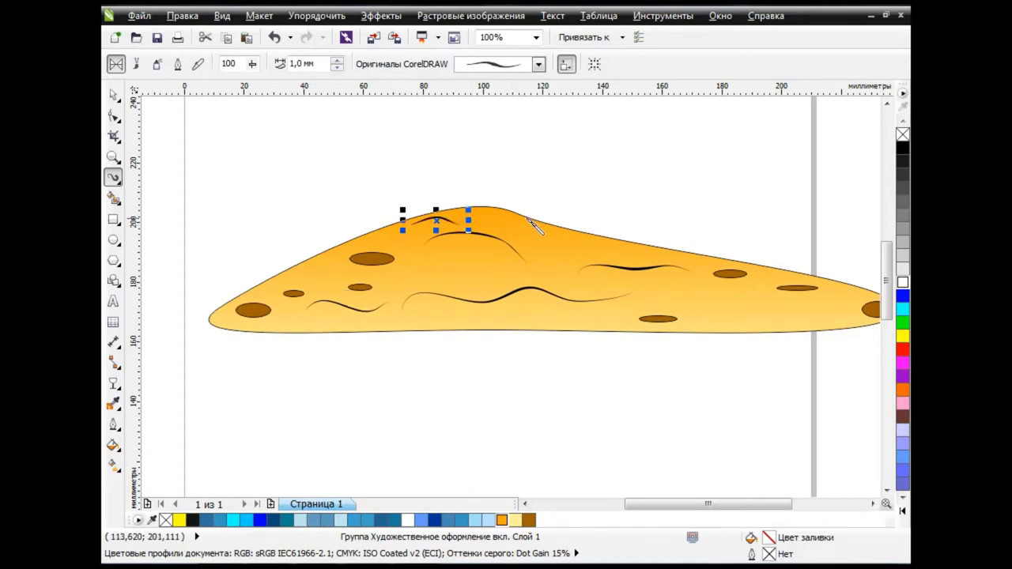
Tilt the arched ripple stroke slightly, then select the sand with its details
key("space")
left_click(474, 234)
left_click(474, 234)
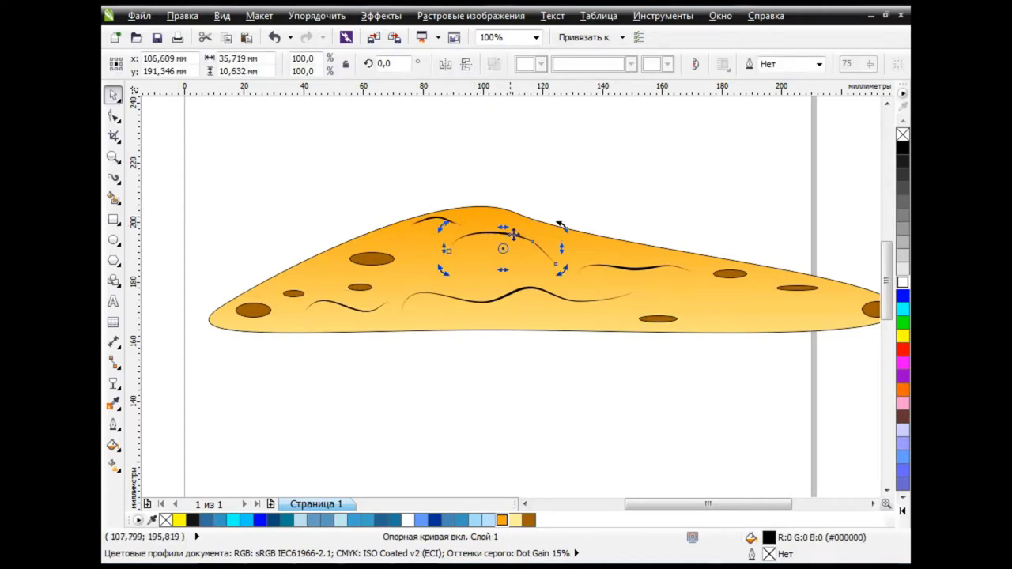
left_click_drag(559, 268, 557, 219)
left_click(608, 181)
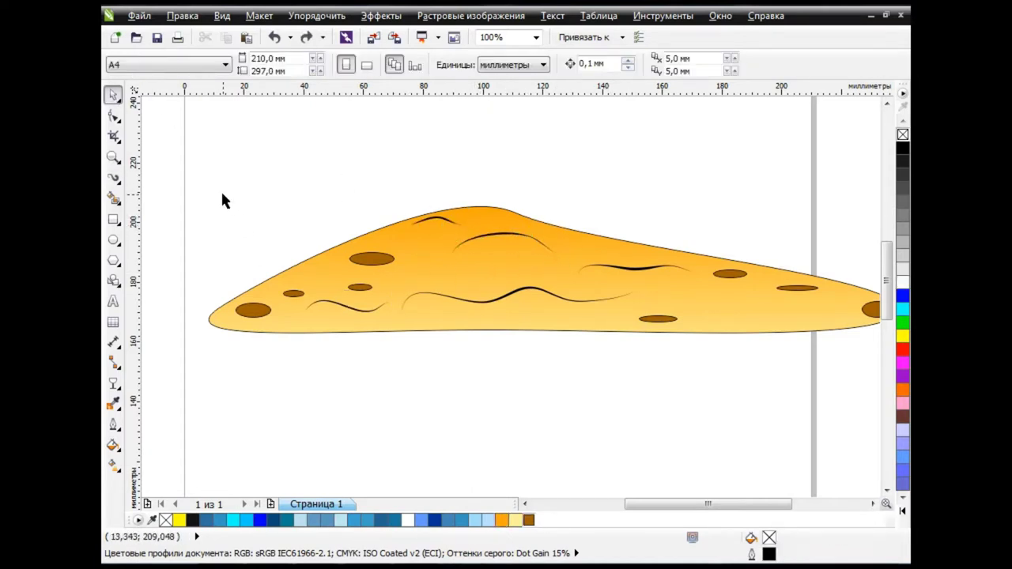
scroll(221, 194, "down", 1)
left_click_drag(222, 182, 468, 294)
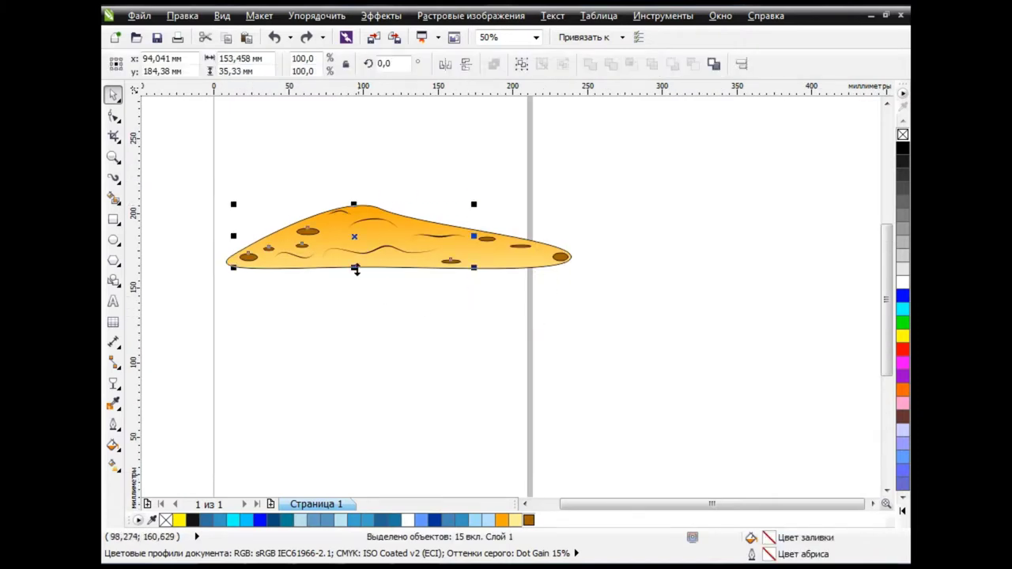
Colour the ripples brown and group the sand, pebbles and ripples into one object
left_click(528, 519)
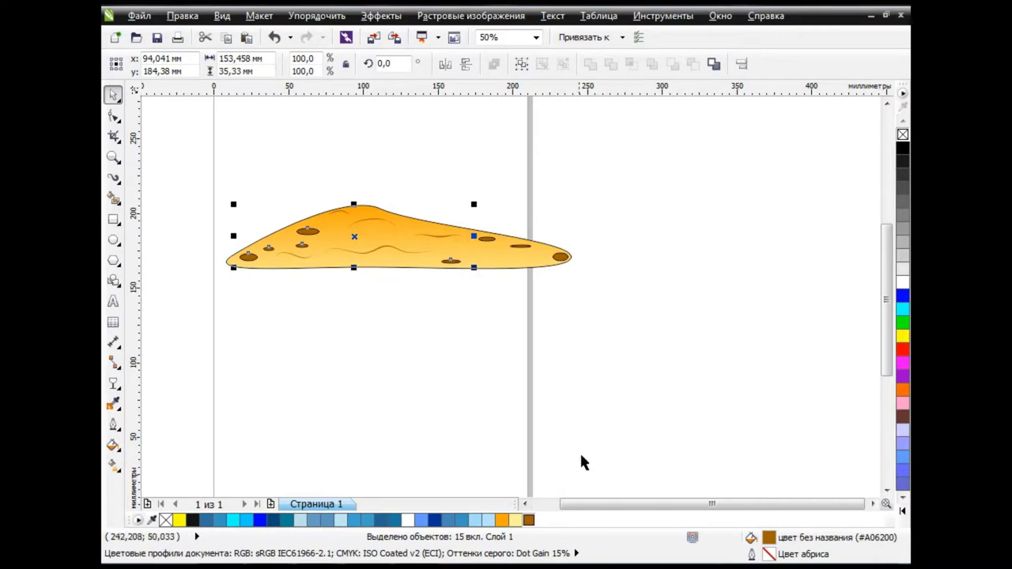
scroll(605, 504, "left", 3)
scroll(885, 329, "up", 1)
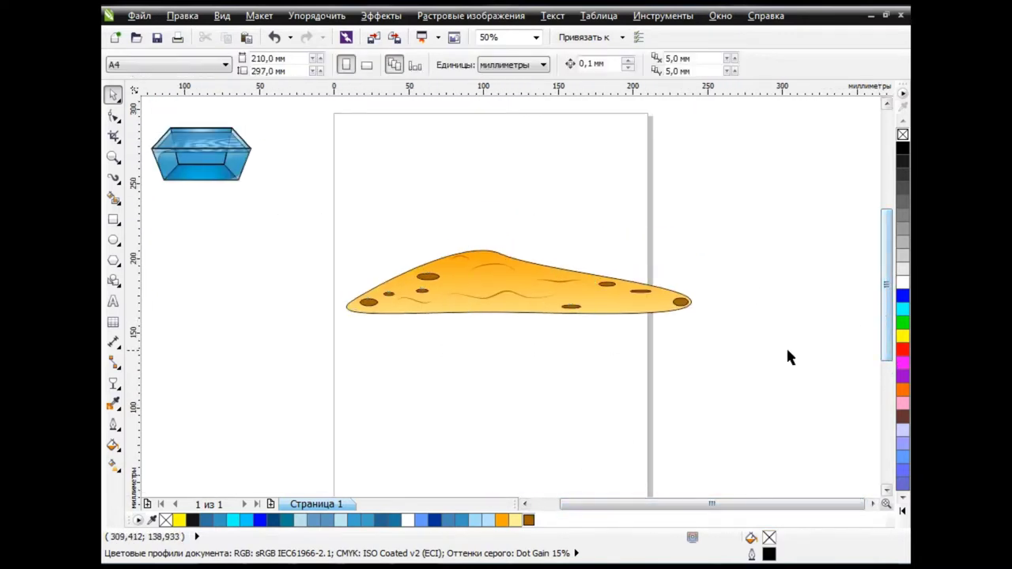
left_click_drag(327, 203, 751, 379)
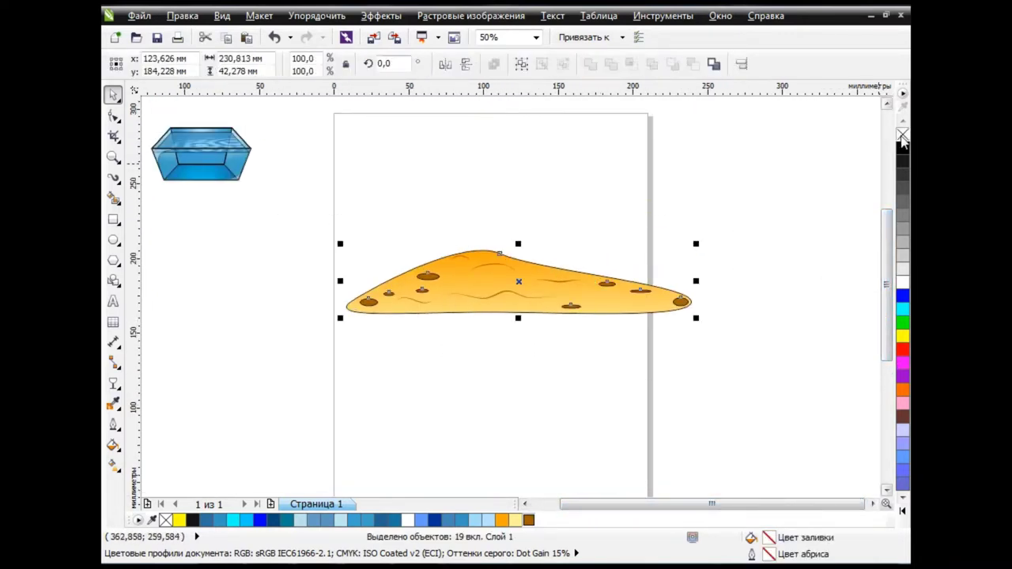
key("ctrl+g")
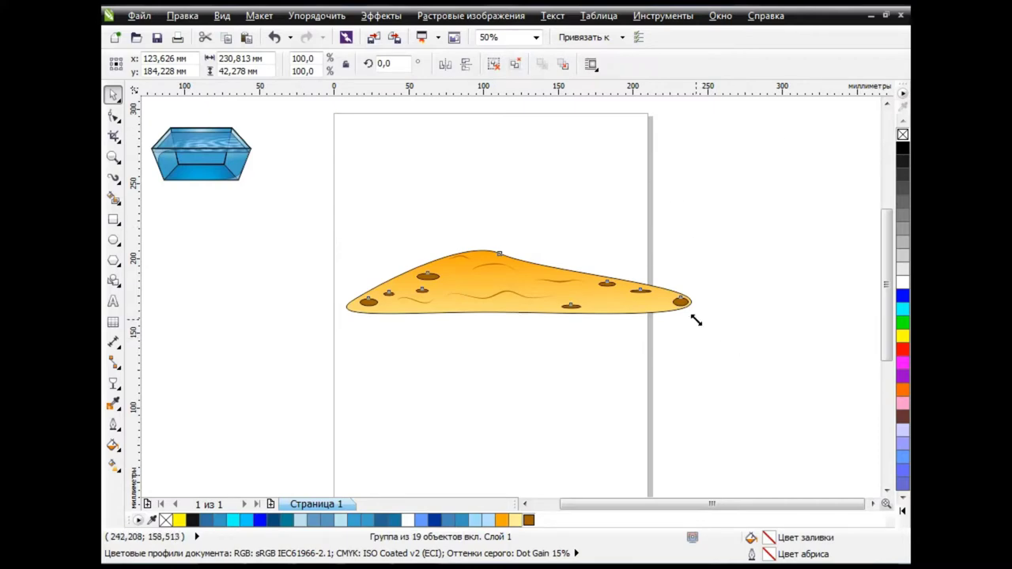
Enlarge the aquarium and shrink the sand patch onto the lower-left tank floor
left_click(237, 166)
mouse_move(255, 190)
left_mouse_down()
mouse_move(607, 351)
mouse_move(644, 339)
left_mouse_up()
left_click_drag(524, 287, 493, 394)
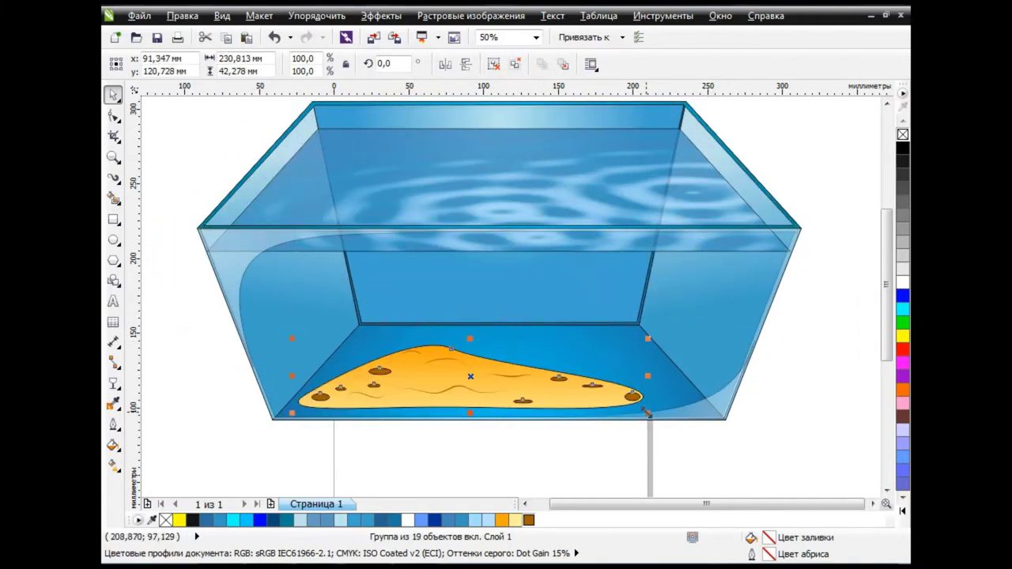
mouse_move(645, 411)
left_mouse_down()
mouse_move(476, 376)
mouse_move(437, 392)
left_mouse_up()
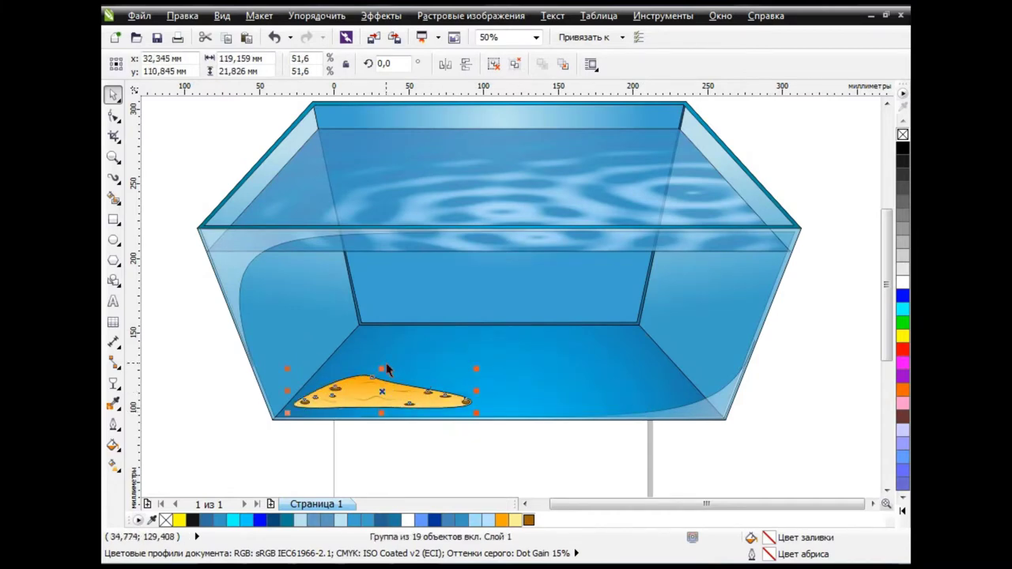
mouse_move(382, 369)
left_mouse_down()
mouse_move(510, 399)
mouse_move(594, 391)
left_mouse_up()
Copy-paste the sand patch and mirror the copy horizontally
left_click(226, 38)
left_click(246, 38)
left_click(445, 64)
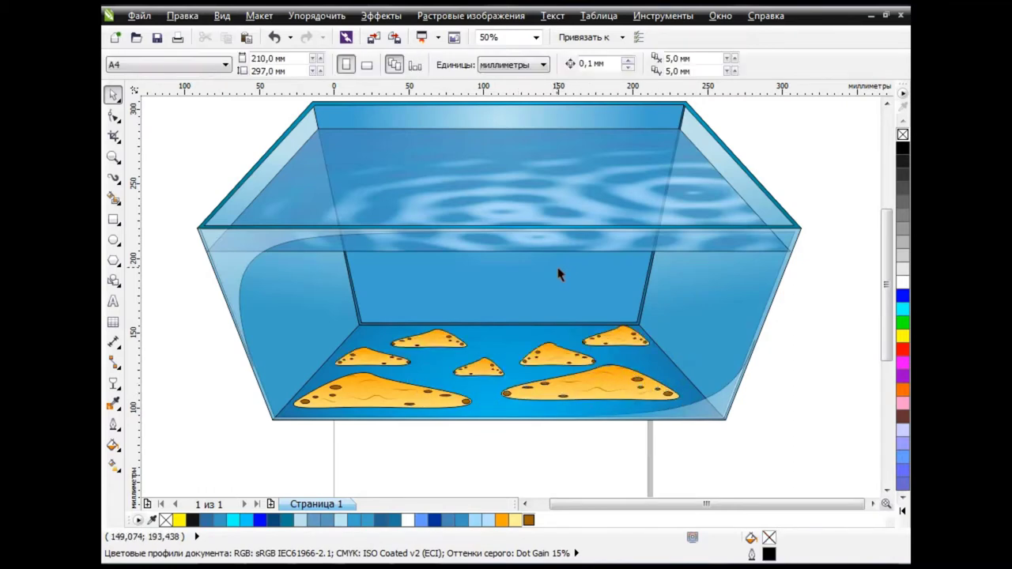
scroll(557, 273, "down", 2)
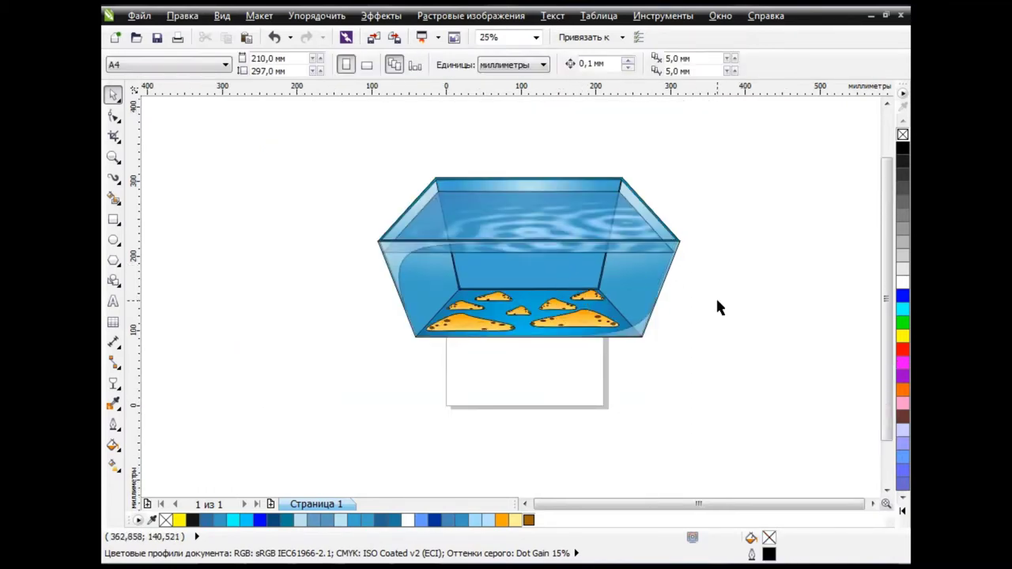
Move the whole aquarium group off the page to the left
left_click_drag(354, 154, 688, 378)
mouse_move(639, 277)
left_mouse_down()
mouse_move(361, 219)
mouse_move(380, 208)
left_mouse_up()
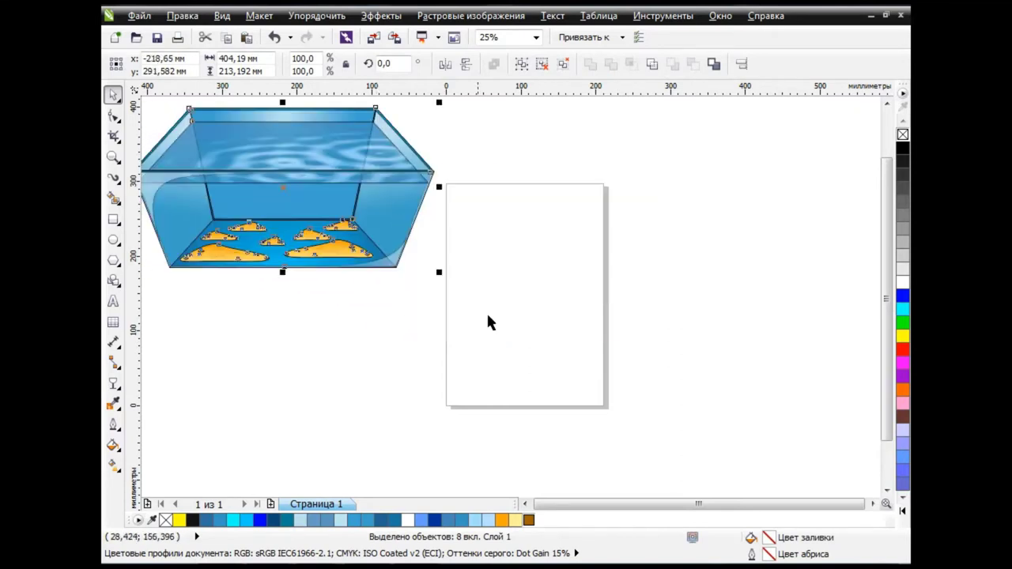
left_click(630, 400)
Draw four overlapping stone ellipses on the page and fill them brown
key("F7")
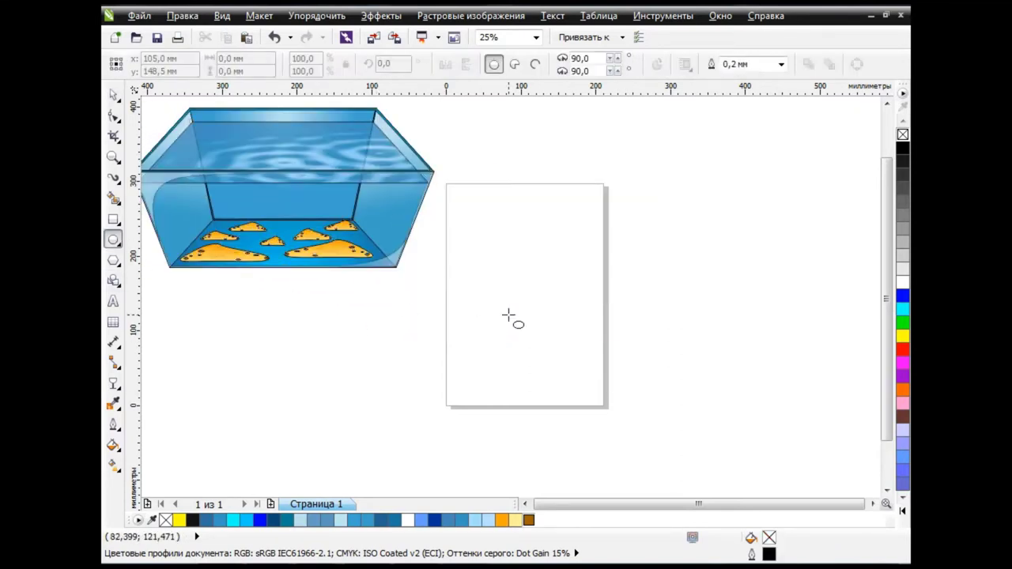
scroll(474, 312, "up", 1)
left_click_drag(458, 305, 552, 344)
left_click_drag(521, 297, 612, 342)
left_click_drag(500, 322, 579, 354)
left_click_drag(565, 304, 617, 326)
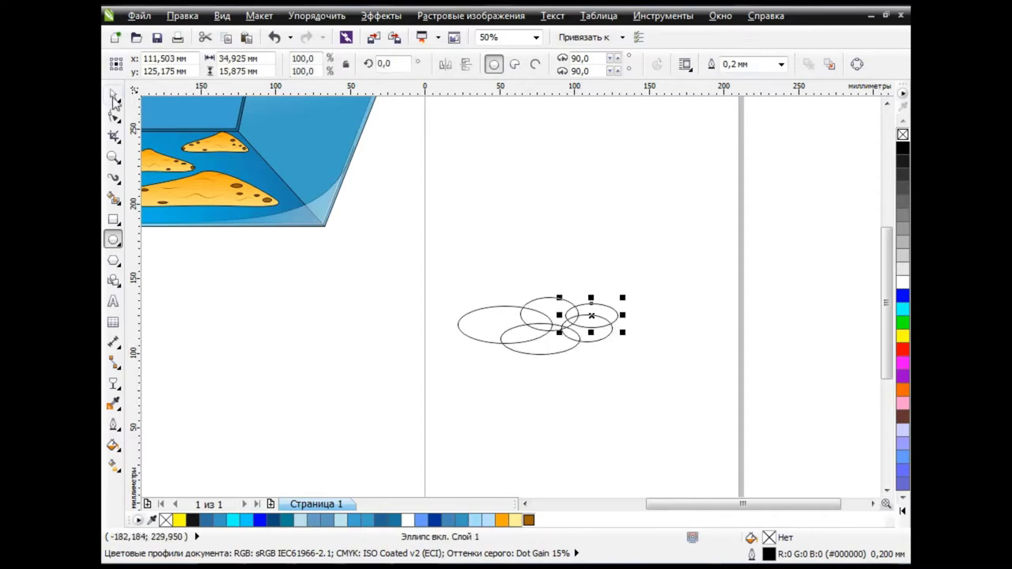
key("ctrl+a")
left_click(529, 519)
left_click(582, 398)
scroll(581, 376, "down", 1)
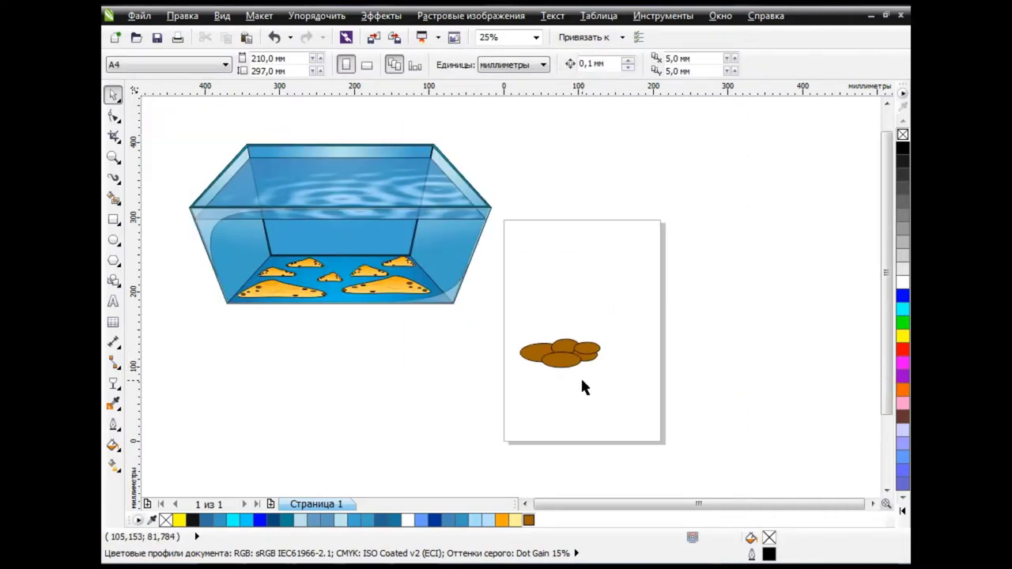
key("i")
left_click(115, 179)
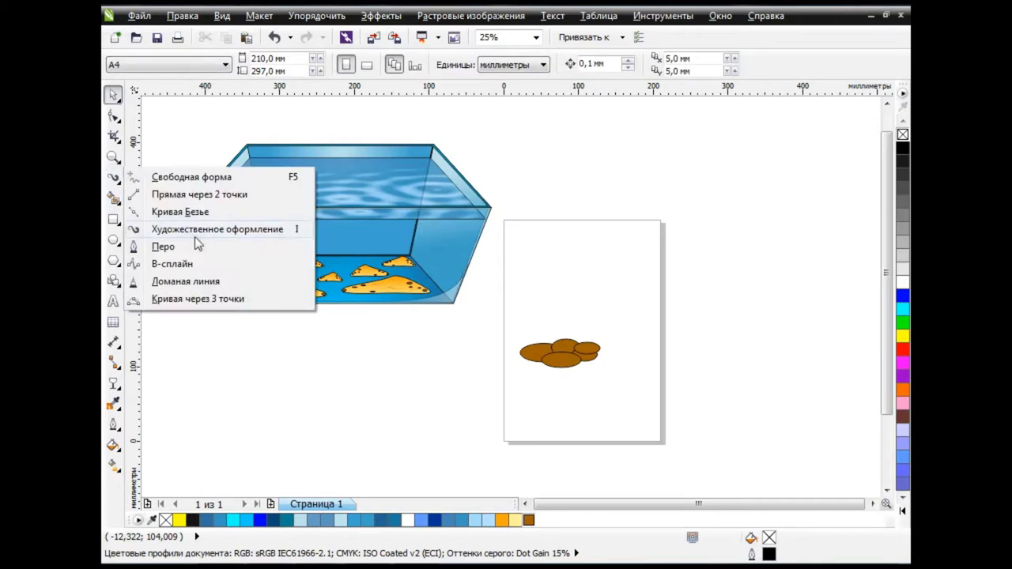
Draw four 5 mm Artistic Media seaweed strands reaching down into the stones
left_click(198, 231)
left_click(539, 66)
left_click(539, 65)
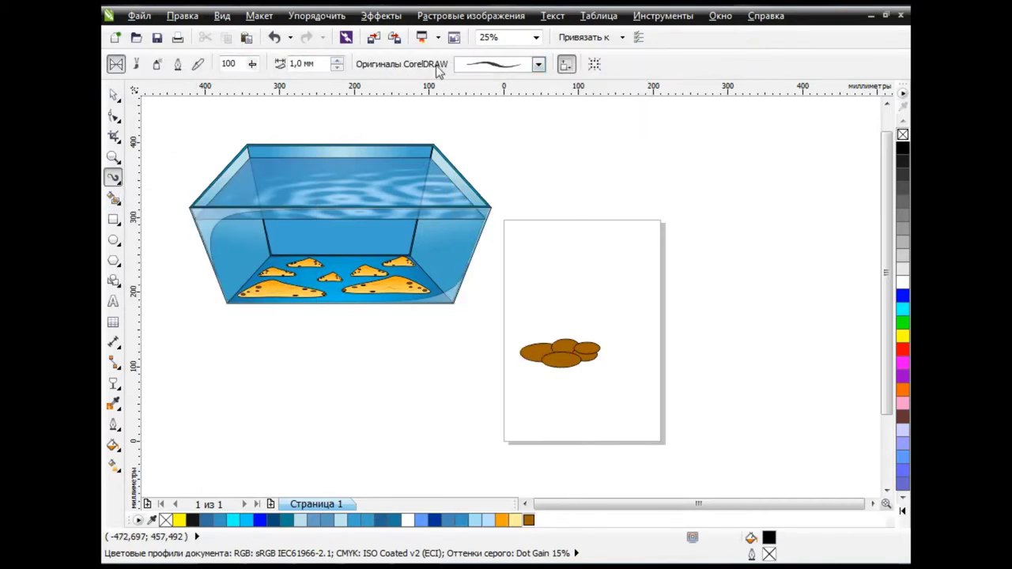
left_click(286, 65)
type("5")
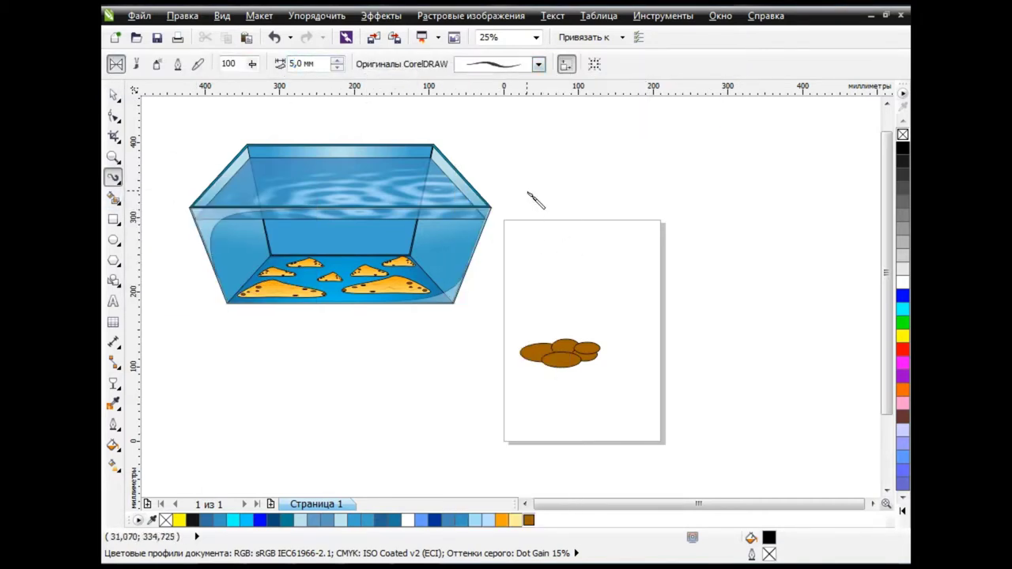
left_click_drag(528, 193, 543, 341)
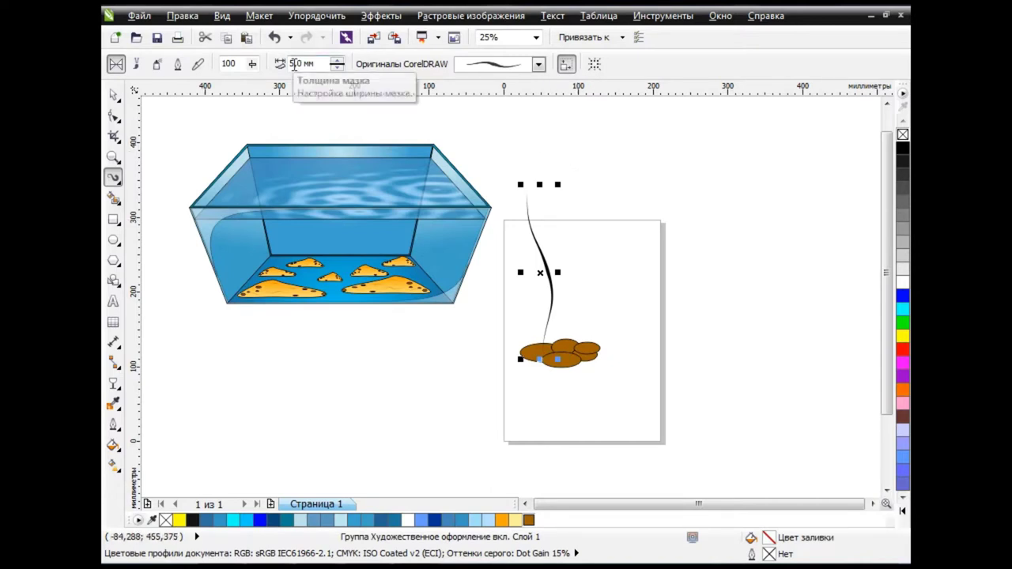
left_click_drag(599, 219, 601, 348)
left_click_drag(569, 198, 564, 365)
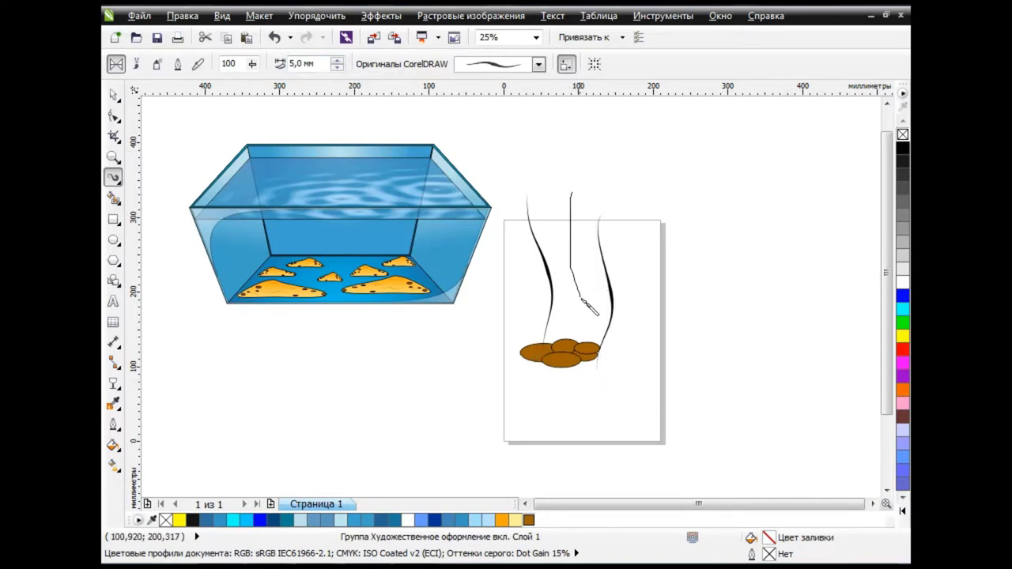
left_click_drag(551, 144, 583, 346)
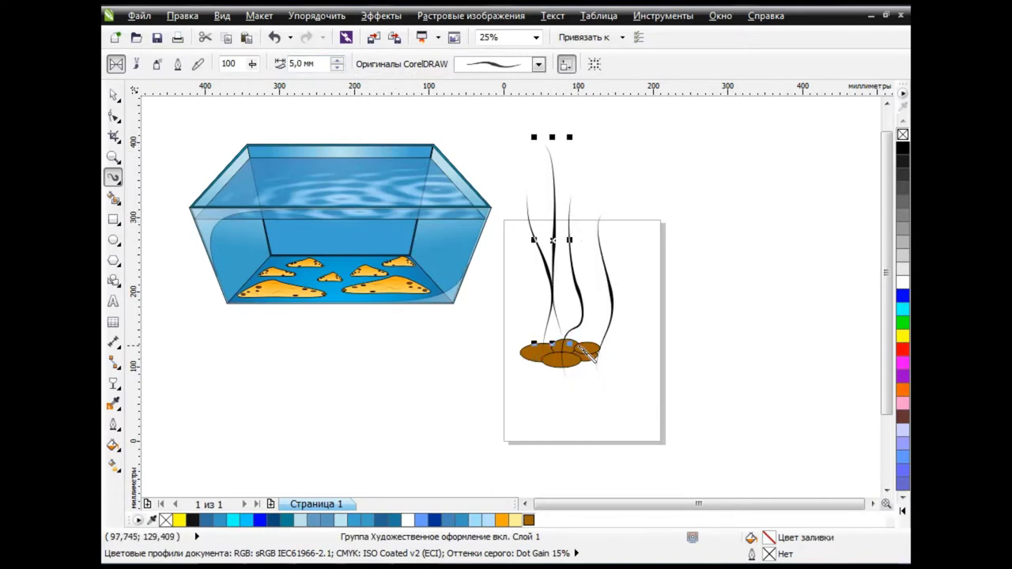
Set the brush width to 7 mm and draw another seaweed strand
double_click(294, 63)
type("7")
key("Return")
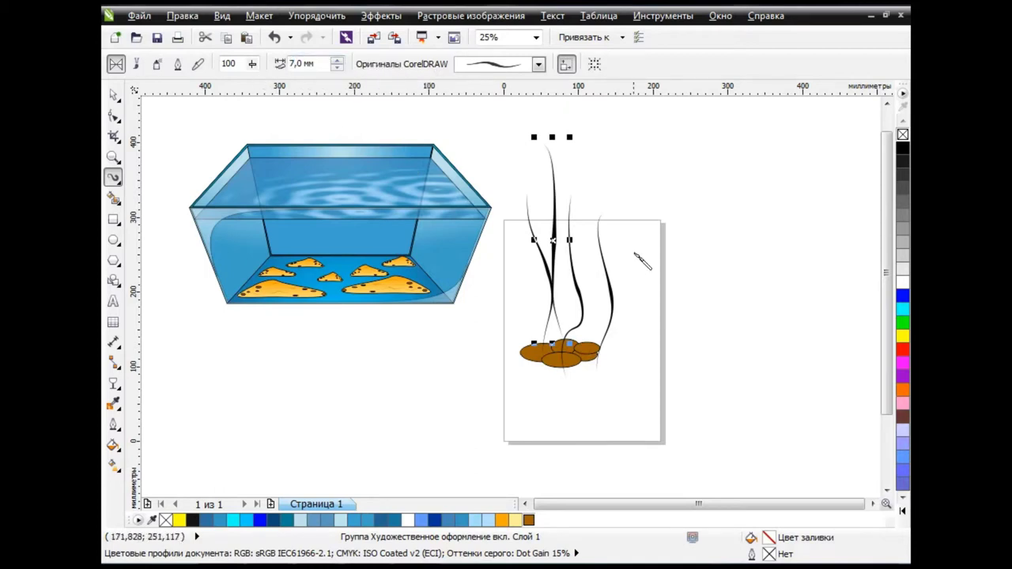
left_click_drag(581, 166, 599, 348)
Reshape a seaweed strand, bunch the strands tighter and shrink the stones
left_click(113, 95)
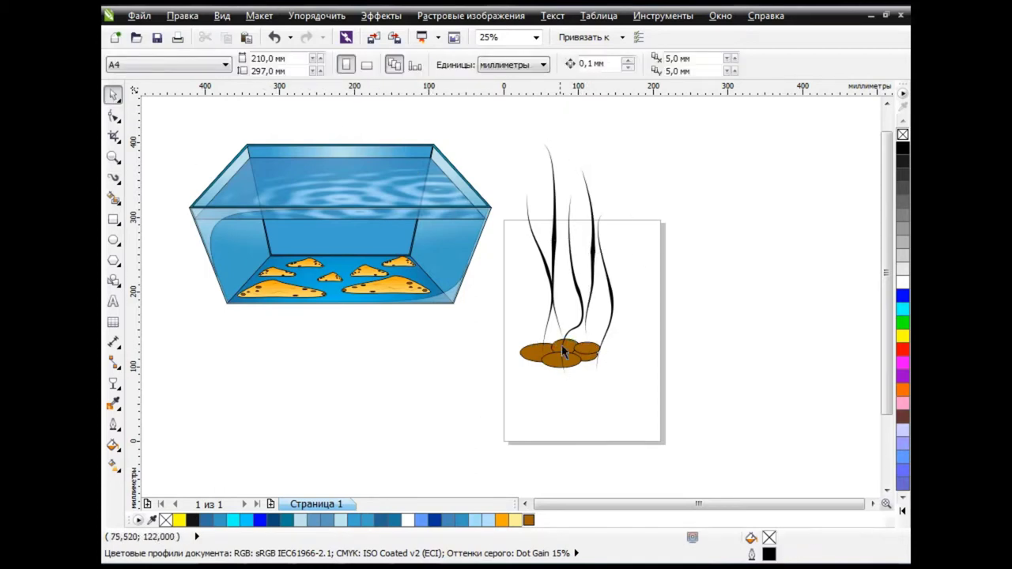
left_click(582, 273)
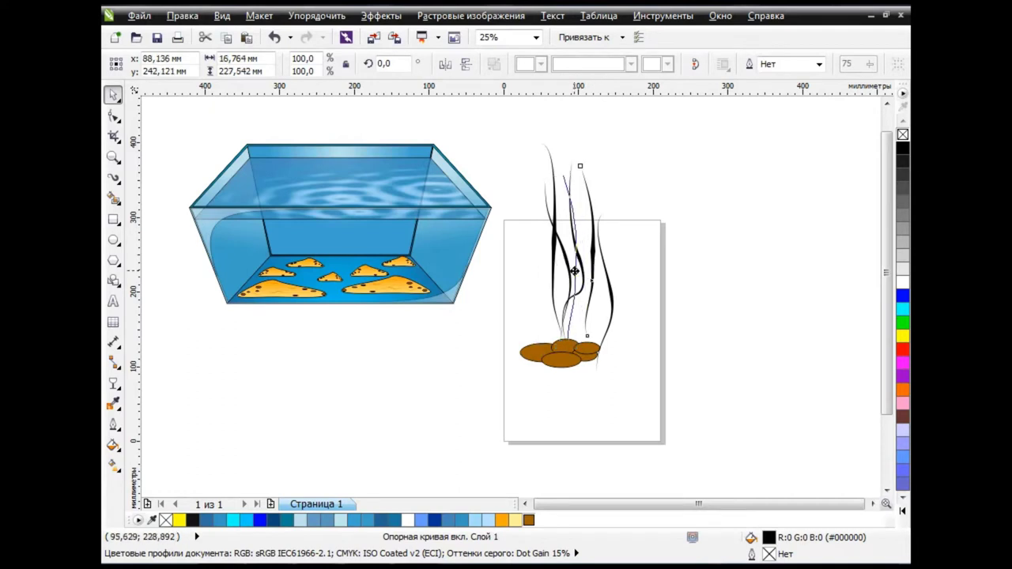
left_click_drag(614, 296, 583, 181)
left_click_drag(506, 321, 664, 399)
left_click_drag(604, 371, 577, 348)
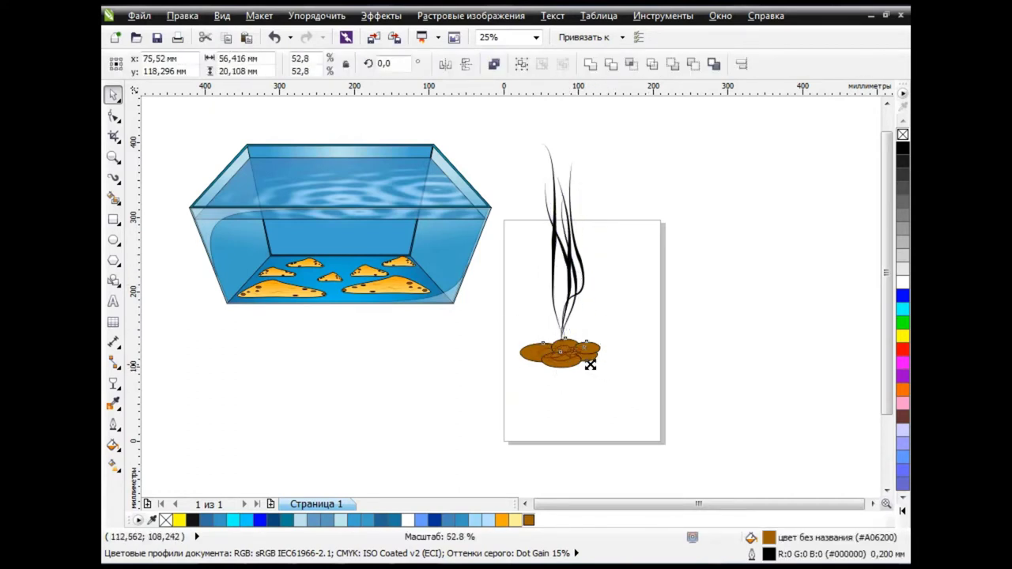
left_click(667, 310)
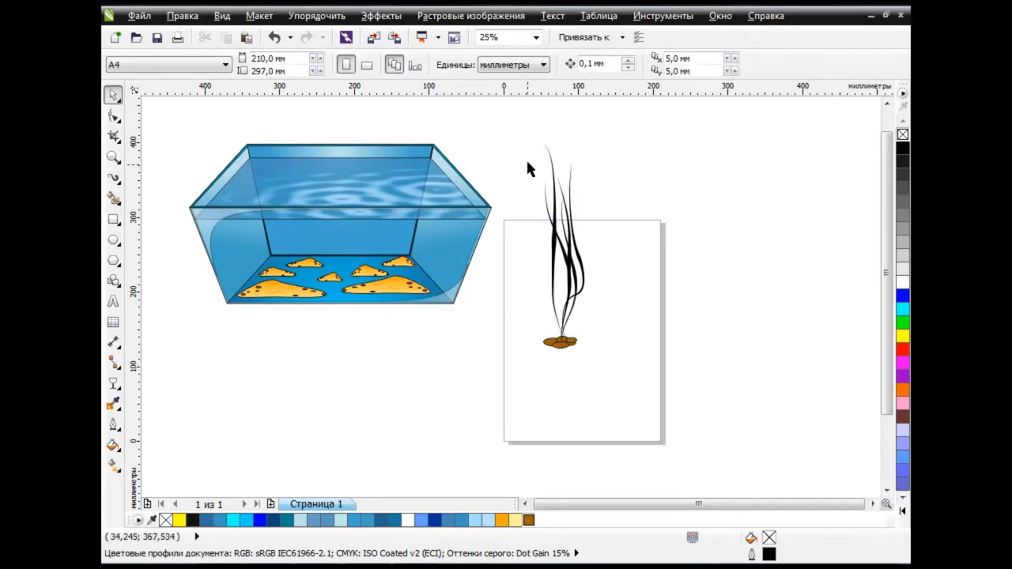
Colour the seaweed and stones green, then undo the colouring
left_click_drag(516, 127, 619, 348)
left_click(902, 322)
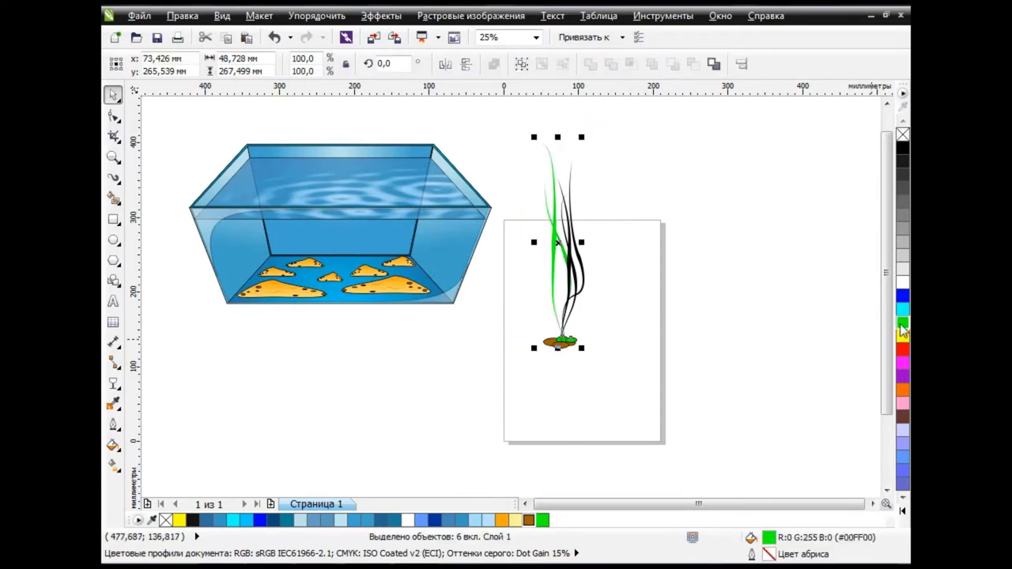
left_click(669, 332)
scroll(592, 350, "up", 5)
scroll(590, 339, "down", 2)
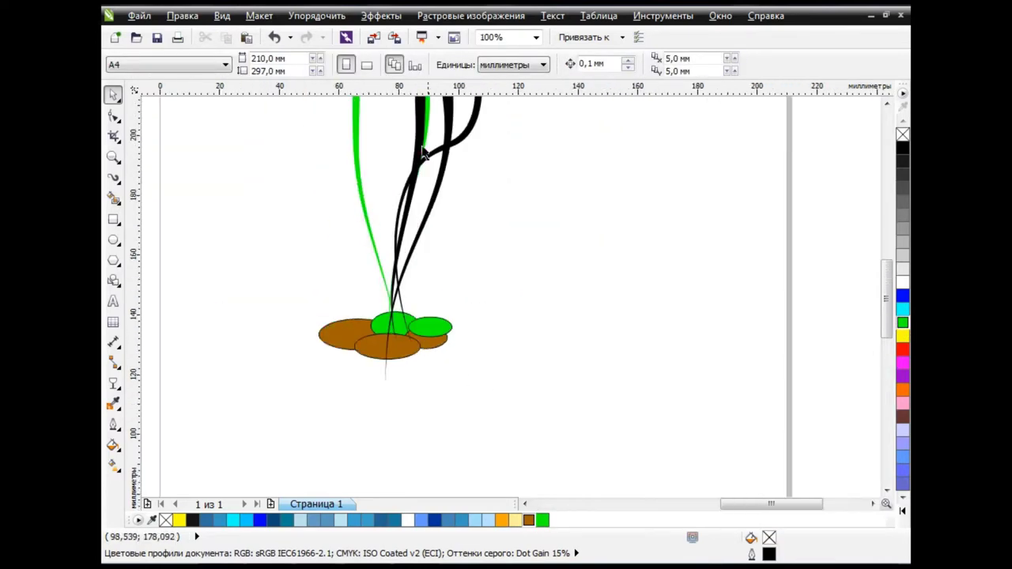
key("ctrl+z")
scroll(474, 316, "down", 3)
scroll(340, 301, "up", 3)
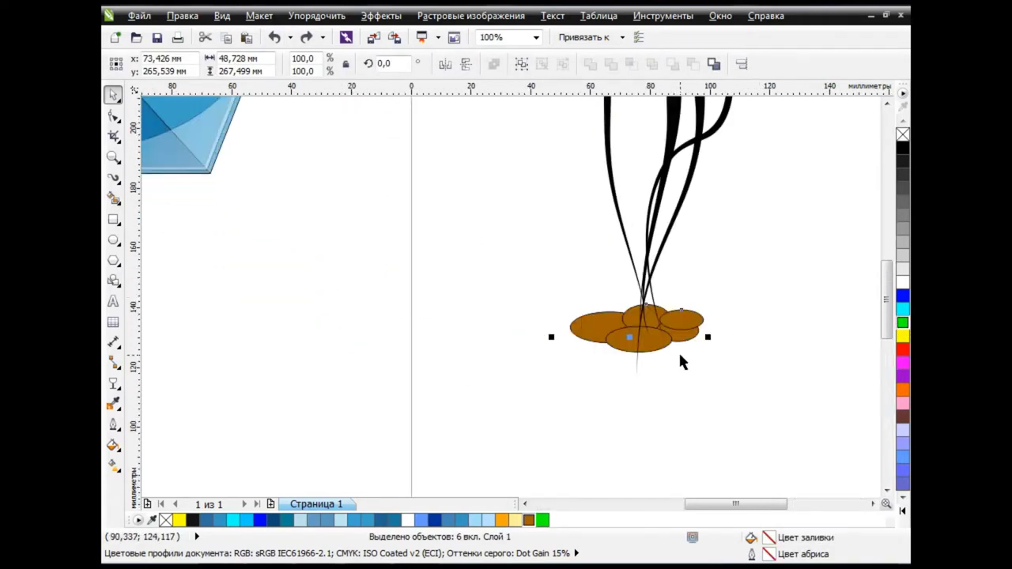
Move the stones down below the seaweed
left_click(637, 360, "shift")
left_click_drag(640, 336, 641, 431)
left_click(113, 94)
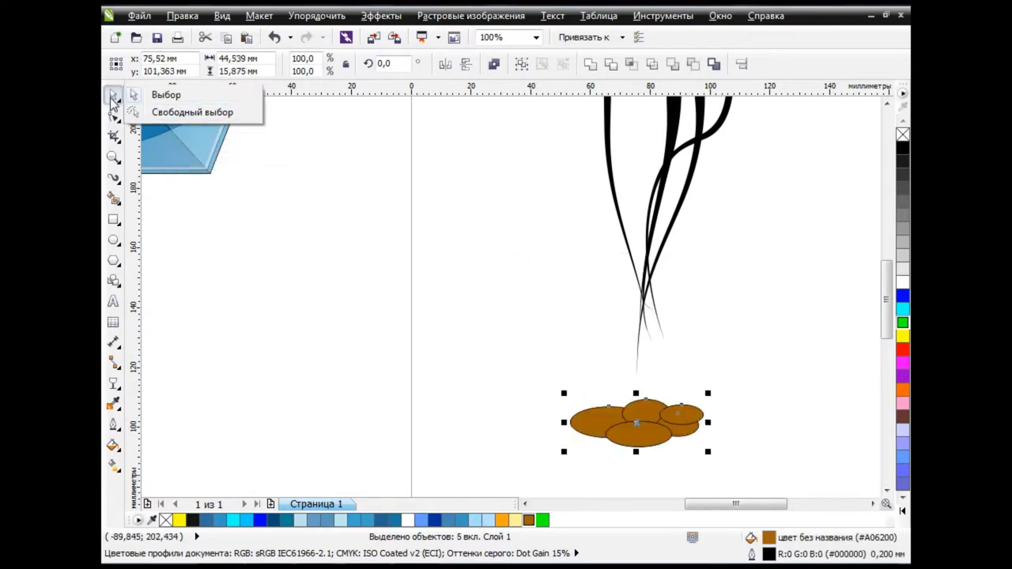
left_click(166, 95)
scroll(869, 318, "down", 2)
left_click(775, 224)
Fill the seaweed strands dark green #009A00
mouse_move(716, 124)
left_mouse_down()
mouse_move(596, 293)
mouse_move(602, 343)
left_mouse_up()
left_click(902, 321)
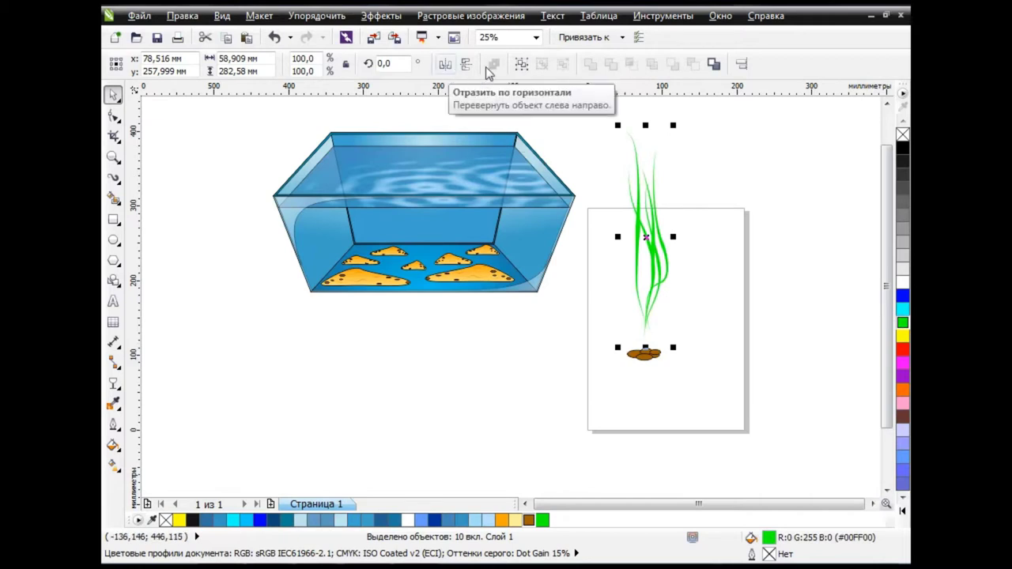
left_click(516, 67)
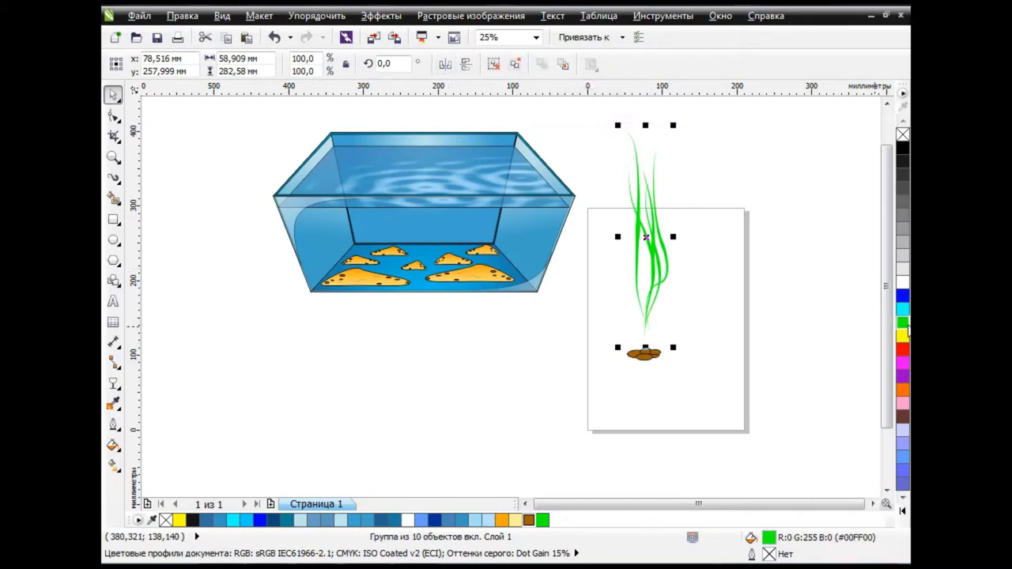
left_click_drag(906, 326, 847, 366)
left_click(886, 362)
left_click(757, 276)
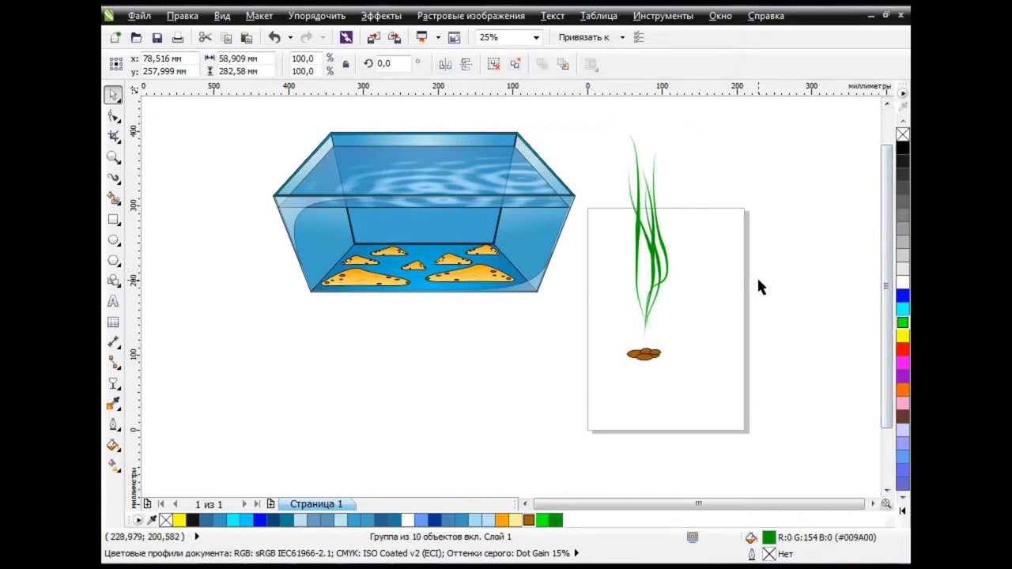
Group the five stones, move them under the seaweed and select both together
left_click(661, 355)
scroll(665, 358, "up", 1)
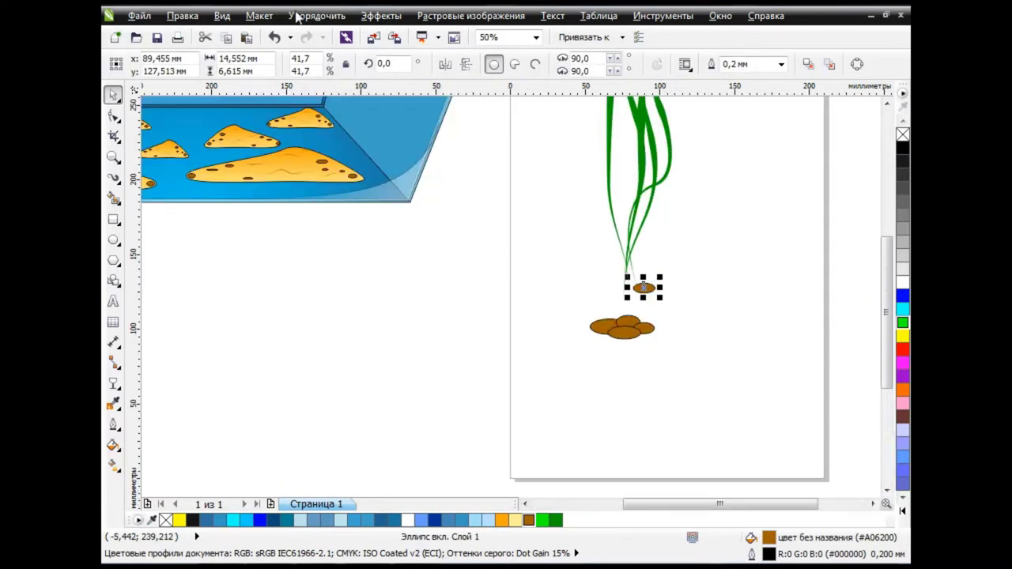
left_click_drag(643, 289, 644, 324)
left_click_drag(545, 271, 669, 354)
left_click(520, 67)
left_click_drag(623, 325, 625, 277)
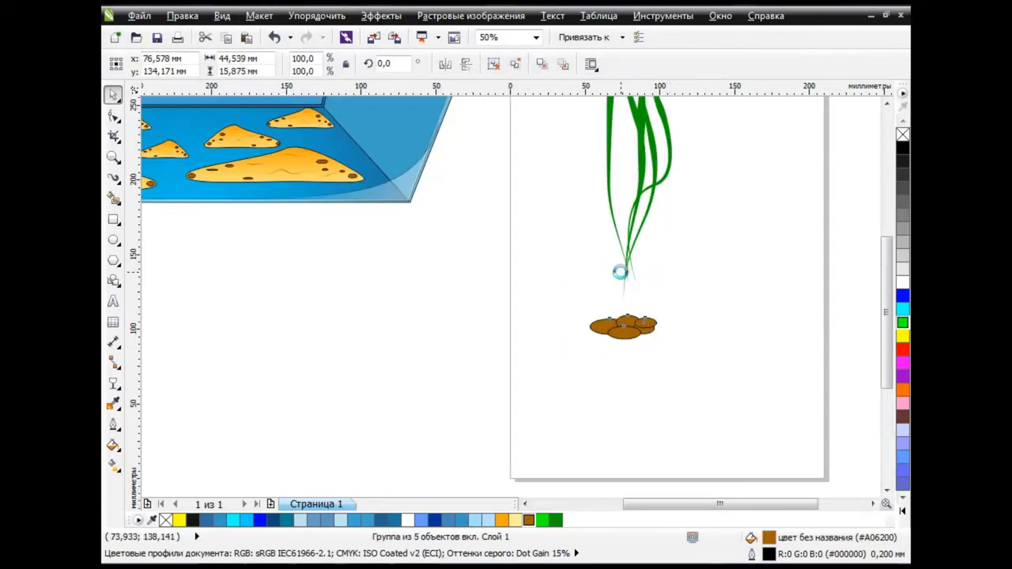
scroll(668, 336, "up", 1)
scroll(666, 336, "down", 2)
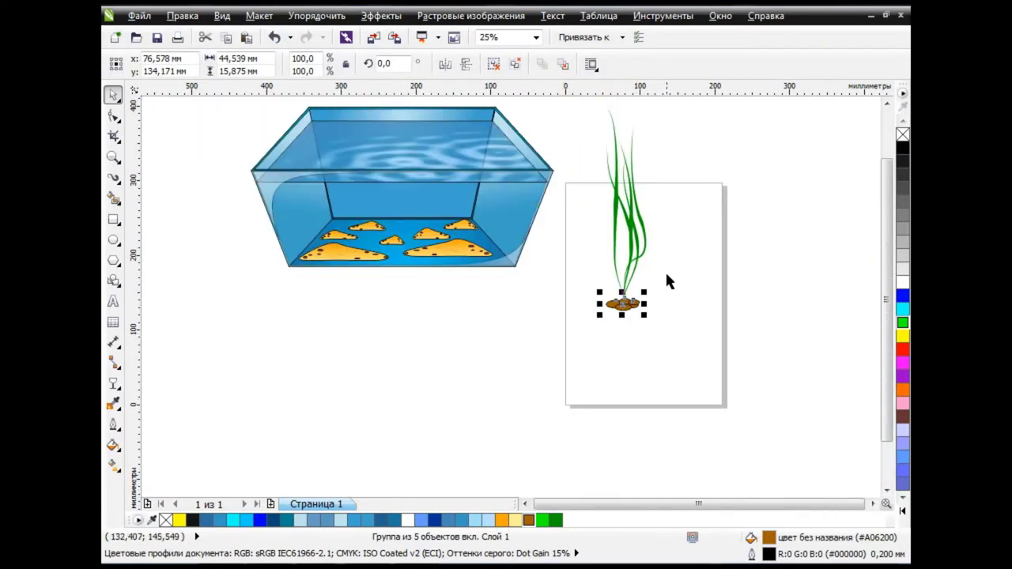
left_click_drag(702, 125, 574, 378)
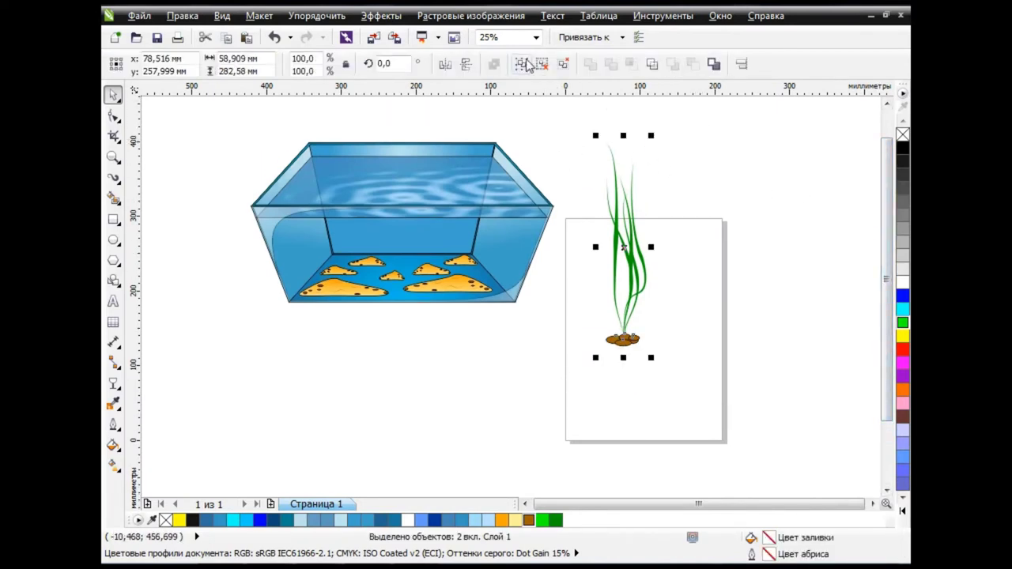
Shrink the seaweed-and-stones group to 33.7% and place it on the right sand patch
left_click_drag(652, 359, 608, 202)
scroll(338, 275, "up", 1)
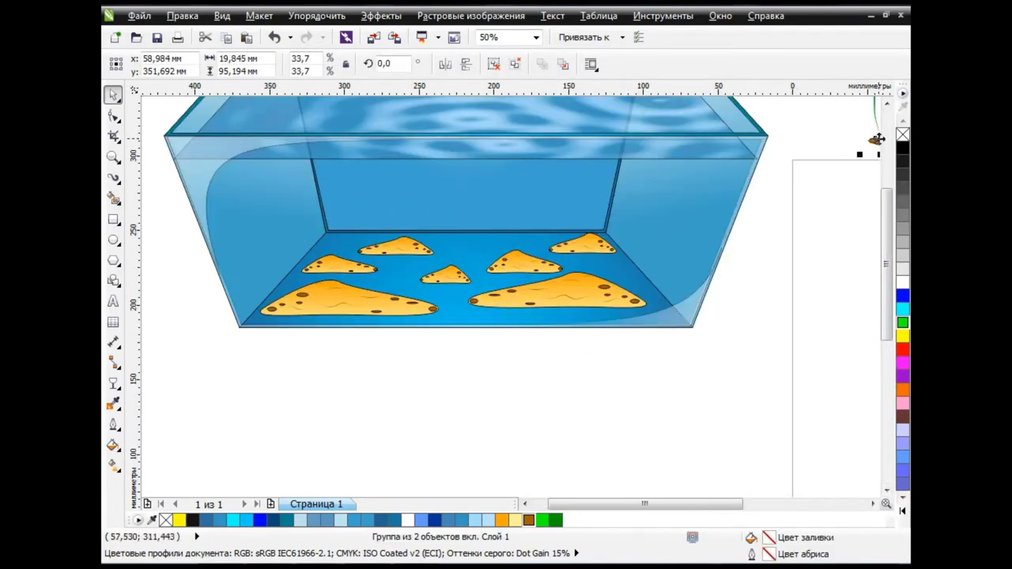
left_click_drag(876, 139, 582, 291)
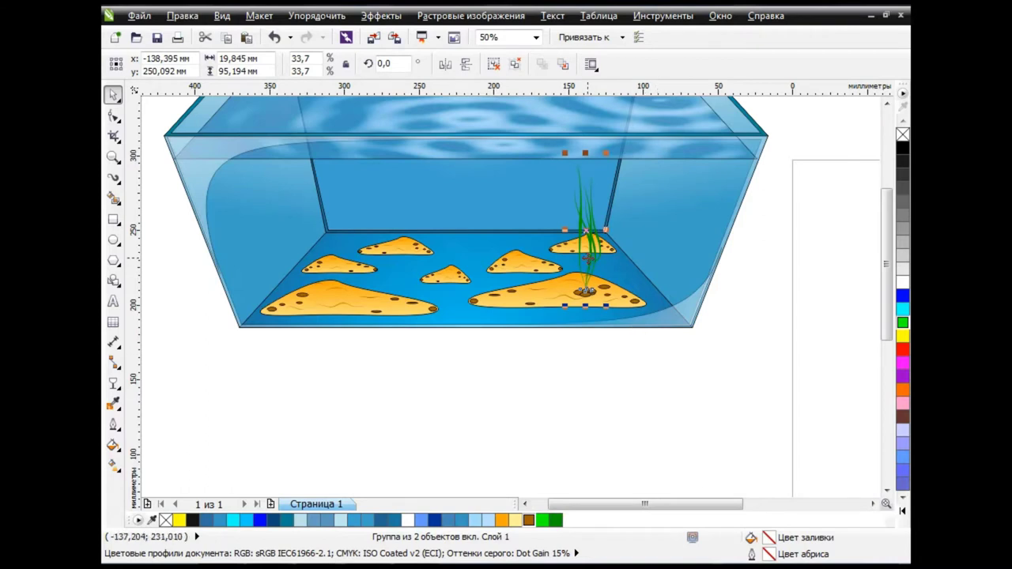
Leave a copy of the clump at the aquarium centre and shorten it
left_click_drag(594, 261, 488, 248)
left_click(557, 269)
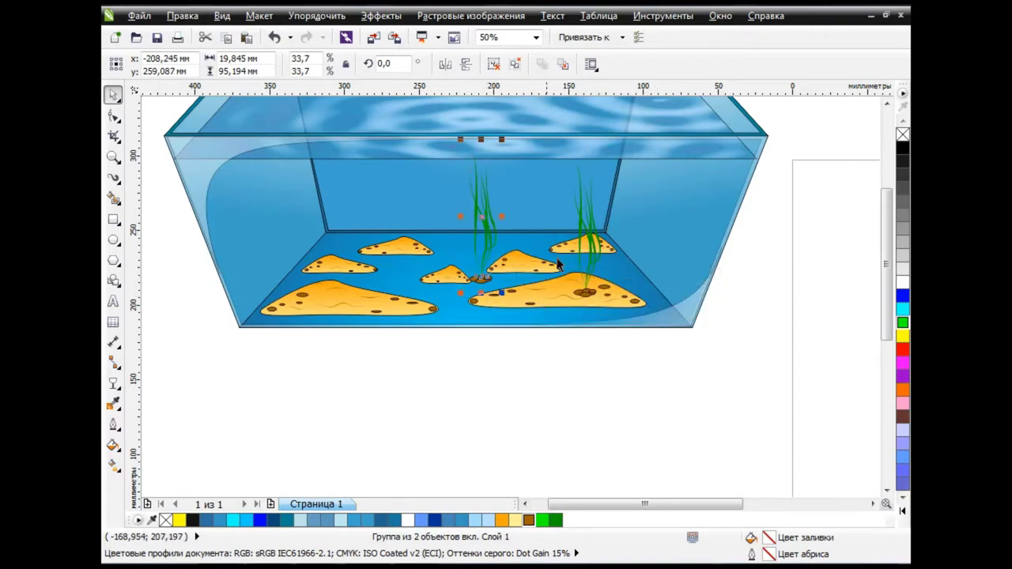
left_click_drag(481, 139, 480, 168)
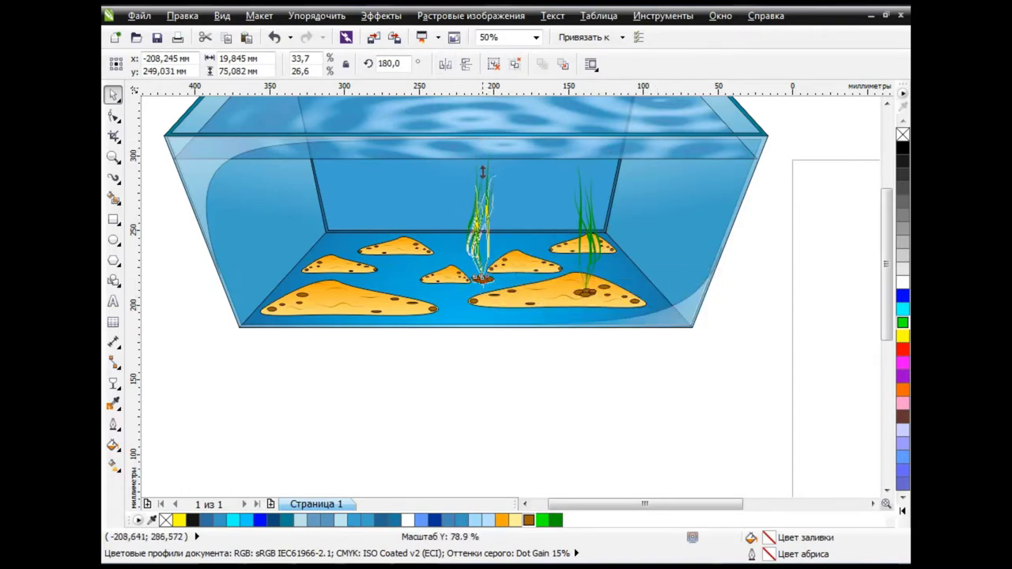
left_click(510, 376)
Add more clump copies on the left sand patch and in the right corner
mouse_move(499, 256)
left_mouse_down()
mouse_move(393, 224)
mouse_move(344, 233)
mouse_move(370, 269)
left_mouse_up()
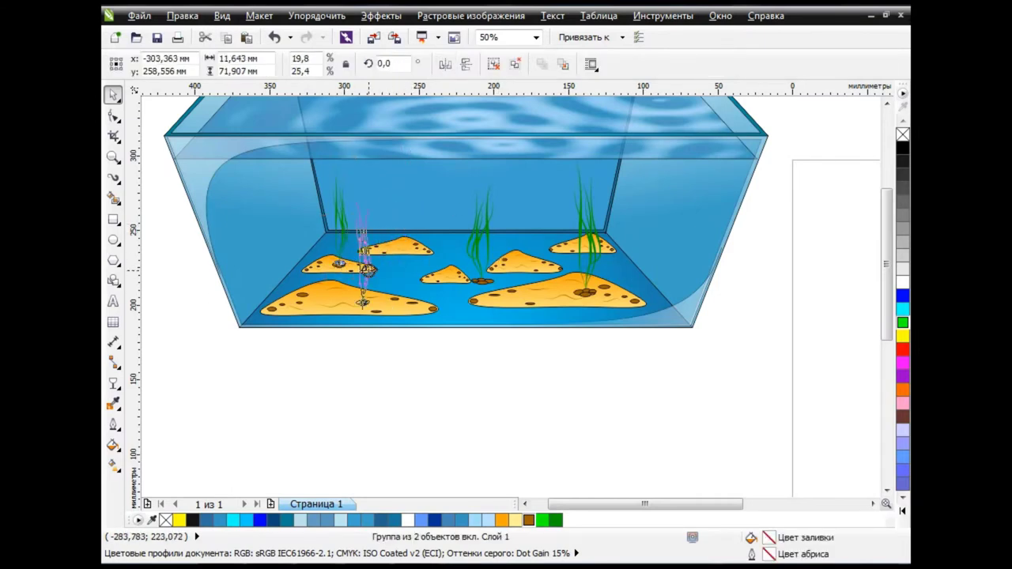
left_click(402, 296)
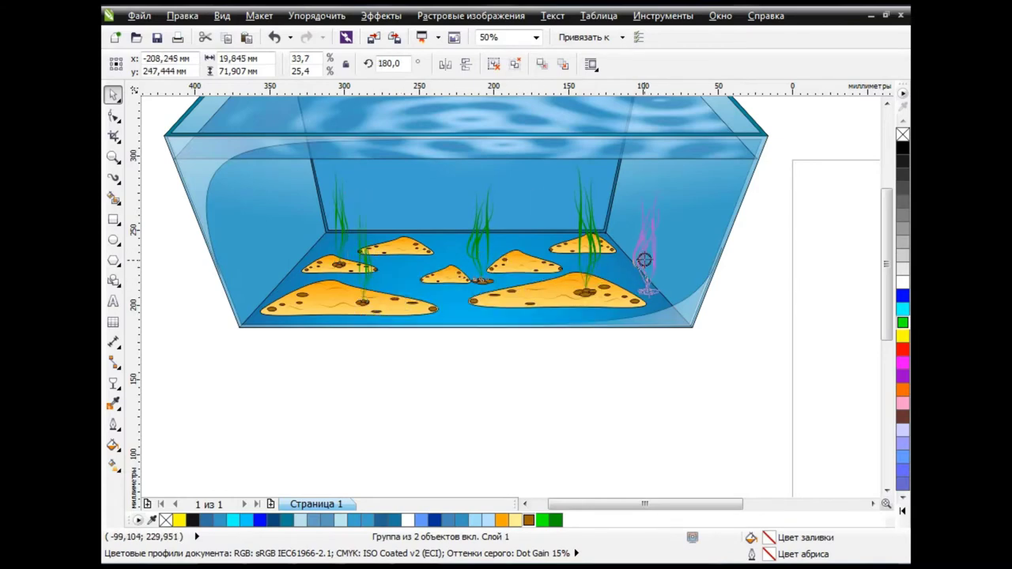
left_click_drag(480, 256, 643, 260)
left_click(664, 287)
left_click(564, 364)
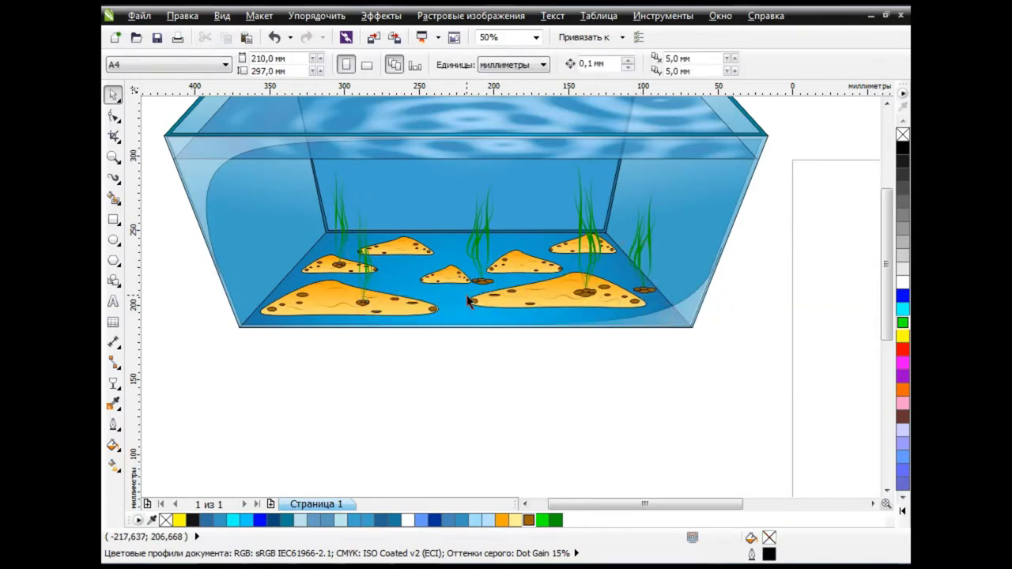
scroll(467, 300, "down", 2)
Draw a large oval and turn it into a pie with a narrow wedge opening on the right
scroll(475, 314, "up", 1)
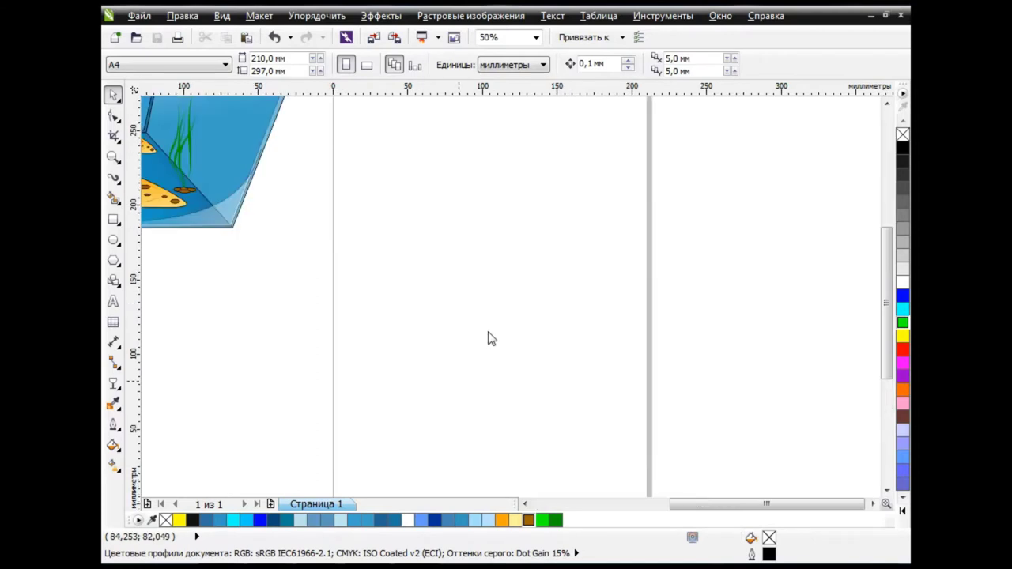
left_click(117, 242)
left_click(162, 238)
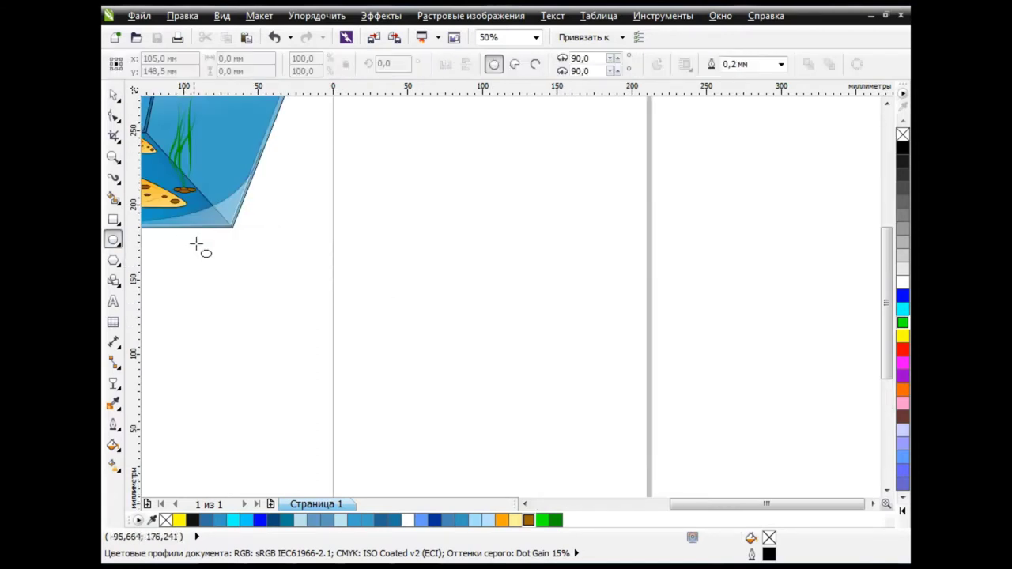
left_click_drag(365, 186, 632, 343)
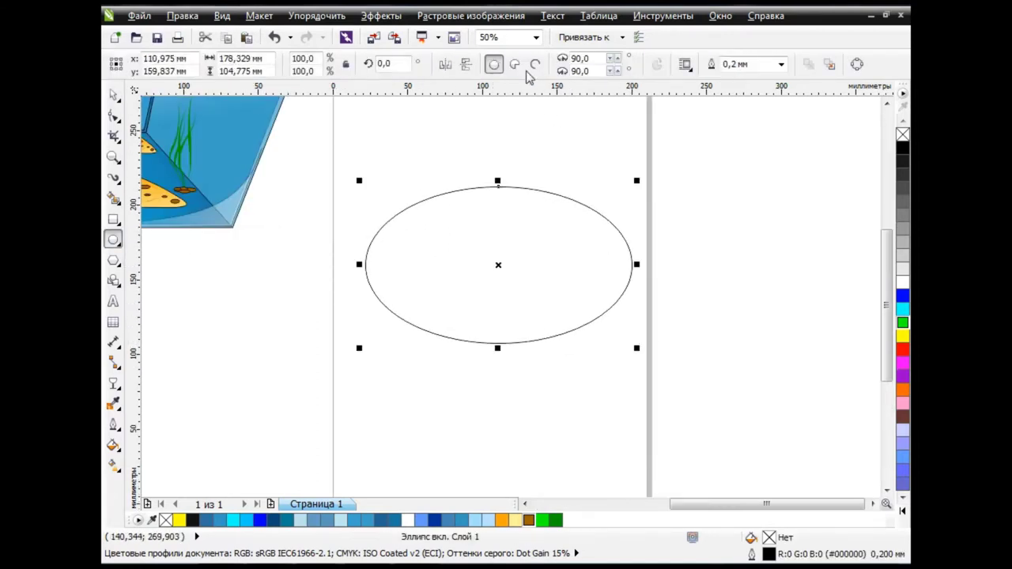
left_click(522, 63)
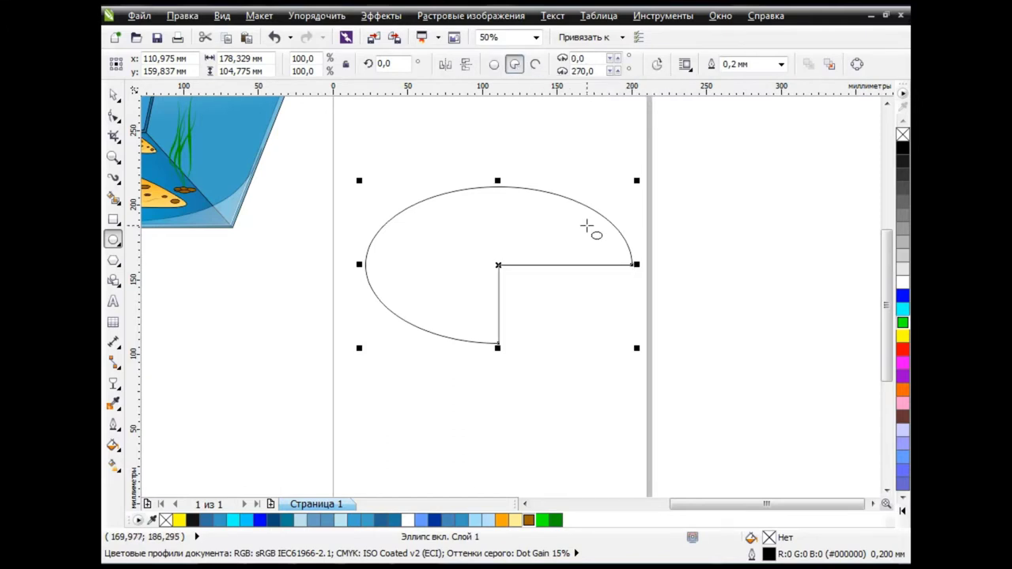
left_click(114, 117)
left_click_drag(632, 264, 597, 212)
mouse_move(498, 343)
left_mouse_down()
mouse_move(614, 255)
mouse_move(620, 262)
mouse_move(624, 241)
left_mouse_up()
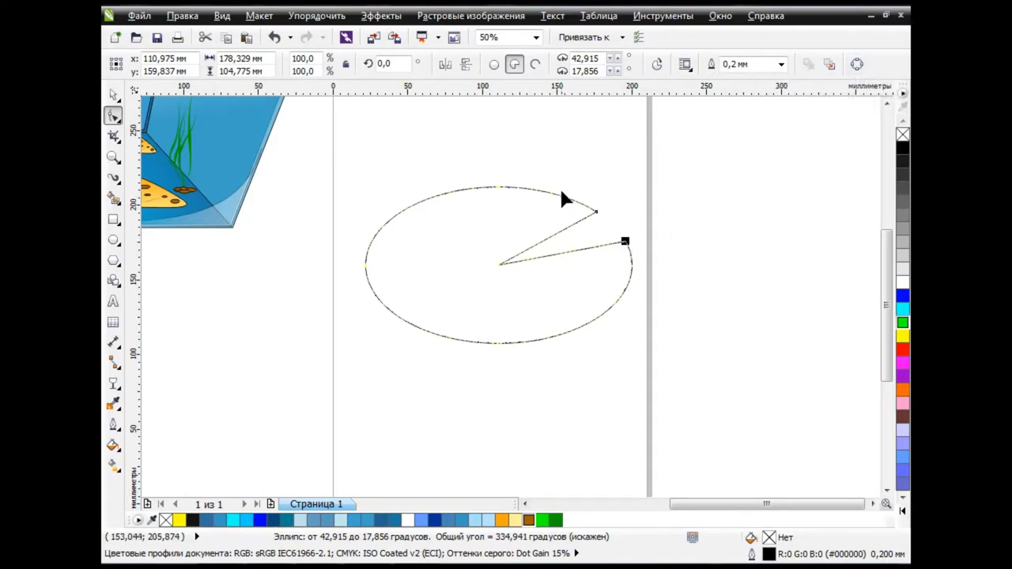
Convert the pie to curves, move the notch's inner point and bend its edge into a curve
left_click(856, 64)
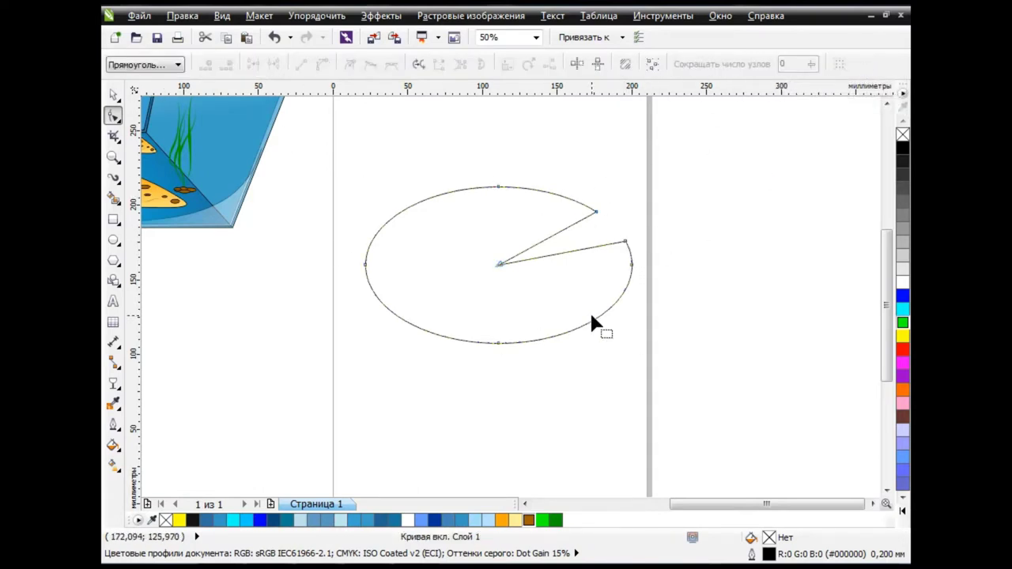
left_click_drag(499, 264, 550, 238)
left_click_drag(546, 245, 544, 241)
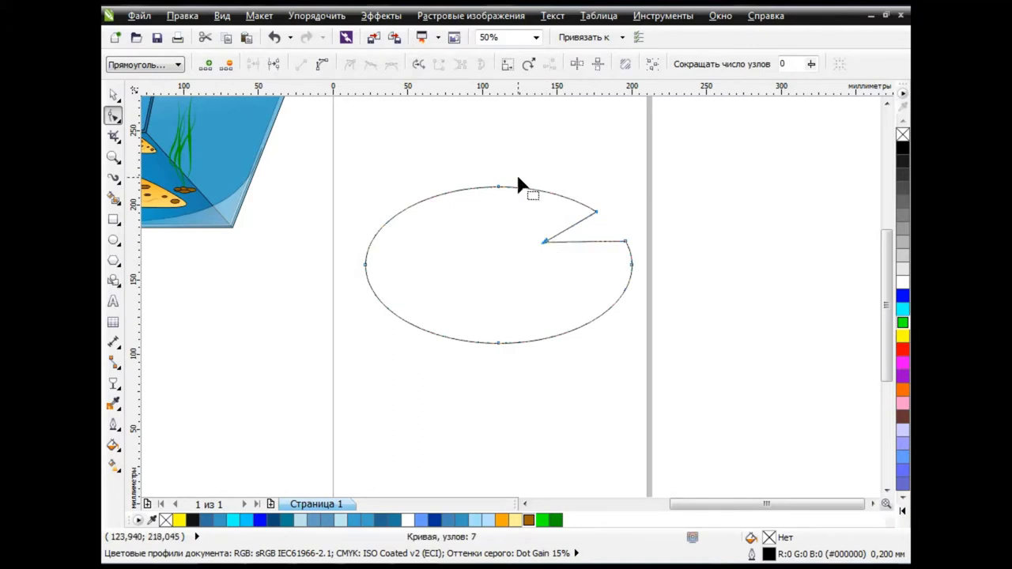
left_click_drag(591, 175, 636, 252)
left_click(323, 65)
mouse_move(572, 226)
left_mouse_down()
mouse_move(566, 216)
mouse_move(595, 229)
mouse_move(594, 263)
mouse_move(581, 227)
mouse_move(524, 255)
left_mouse_up()
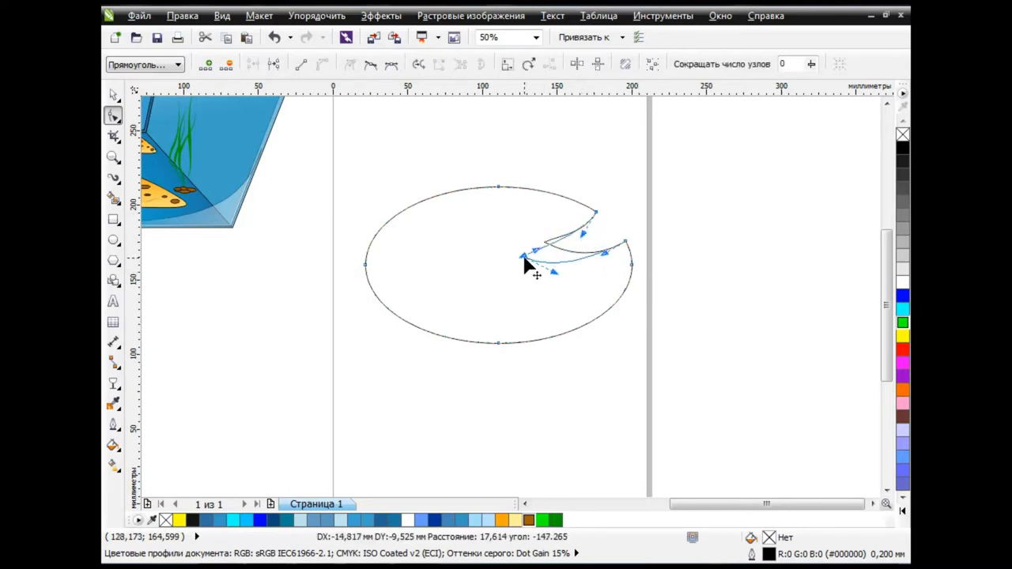
left_click_drag(621, 252, 613, 271)
Freehand-draw a closed tongue shape inside the oval's notch
left_click(113, 95)
left_click(314, 300)
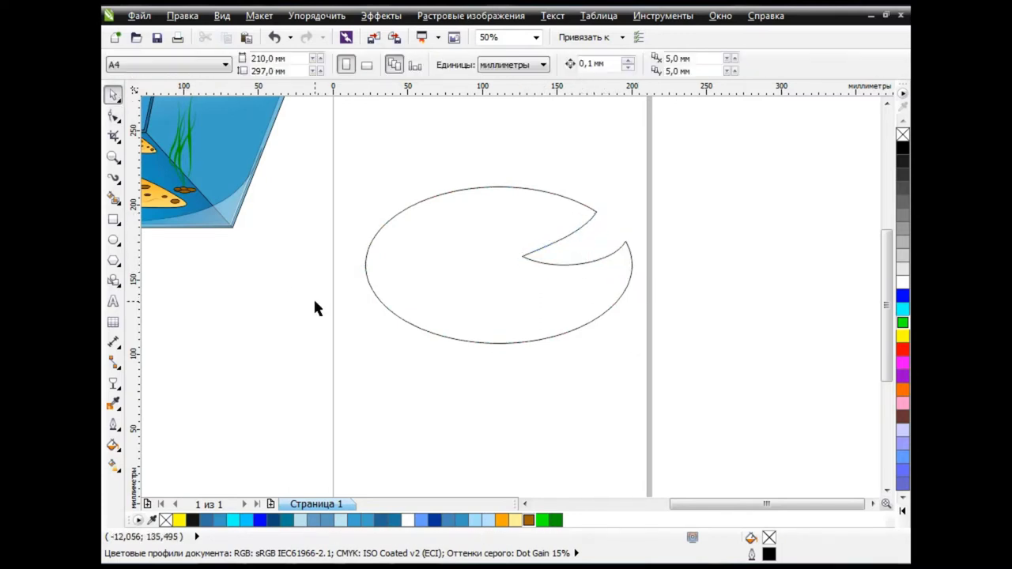
left_click(113, 178)
left_click(167, 181)
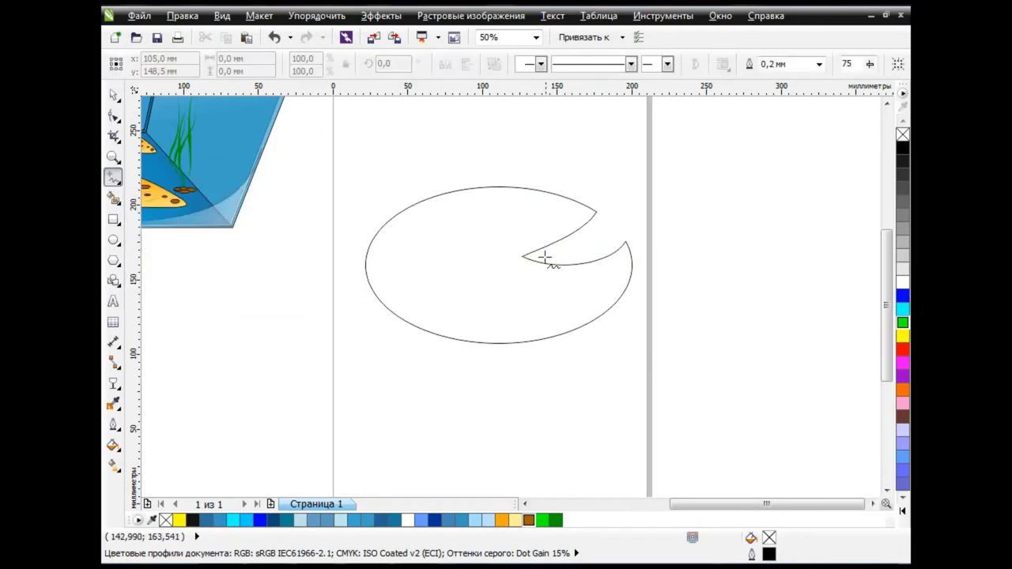
left_click_drag(528, 253, 528, 251)
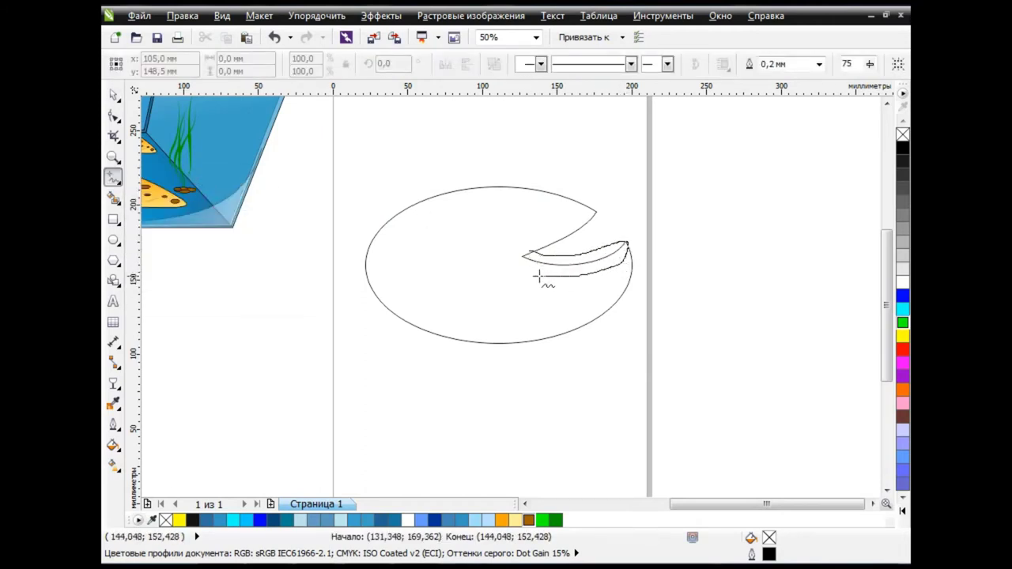
scroll(632, 247, "up", 3)
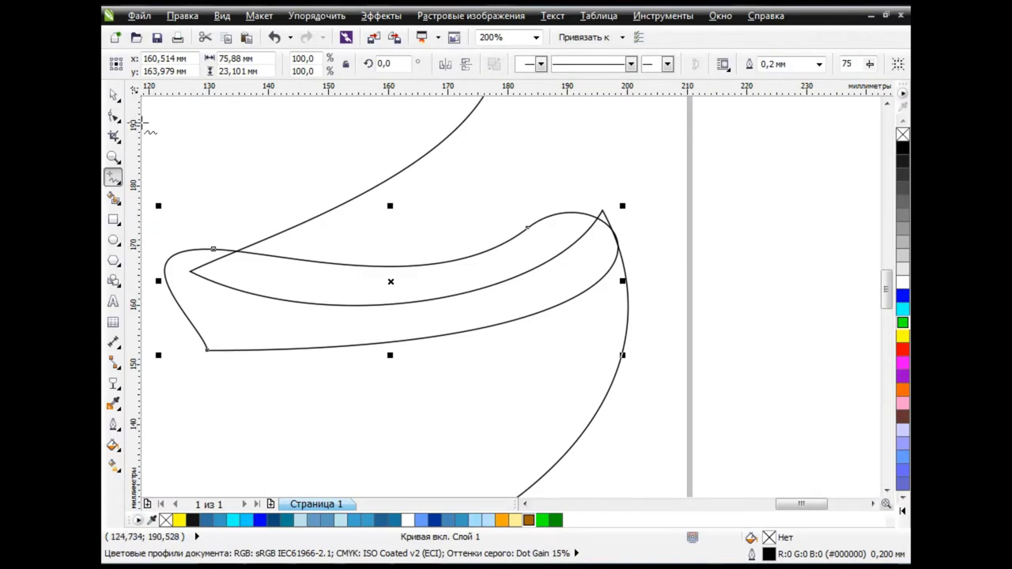
Reshape the tongue's curves with the Shape tool and fill it red
key("F10")
left_click_drag(606, 229, 605, 215)
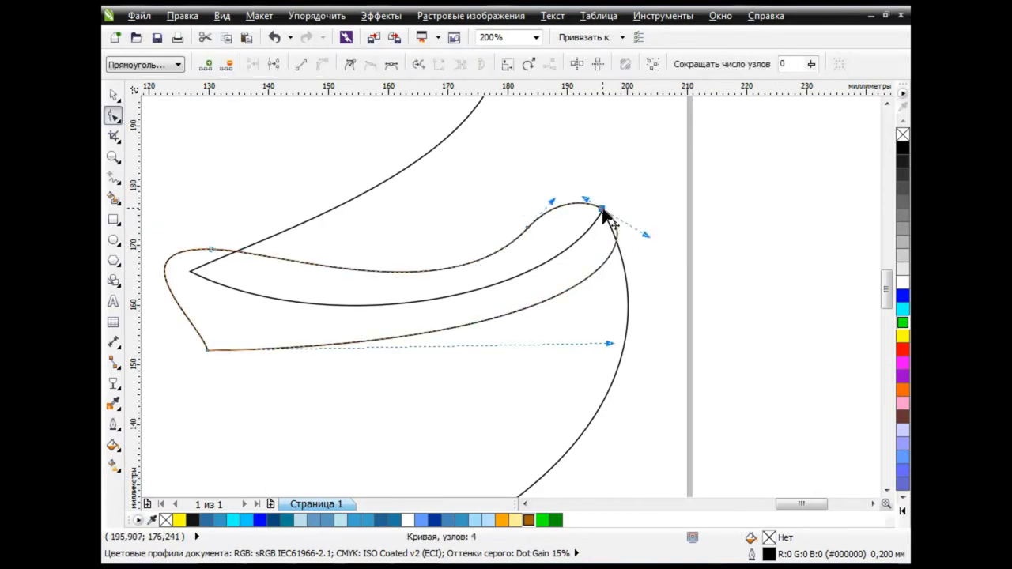
left_click_drag(616, 249, 606, 263)
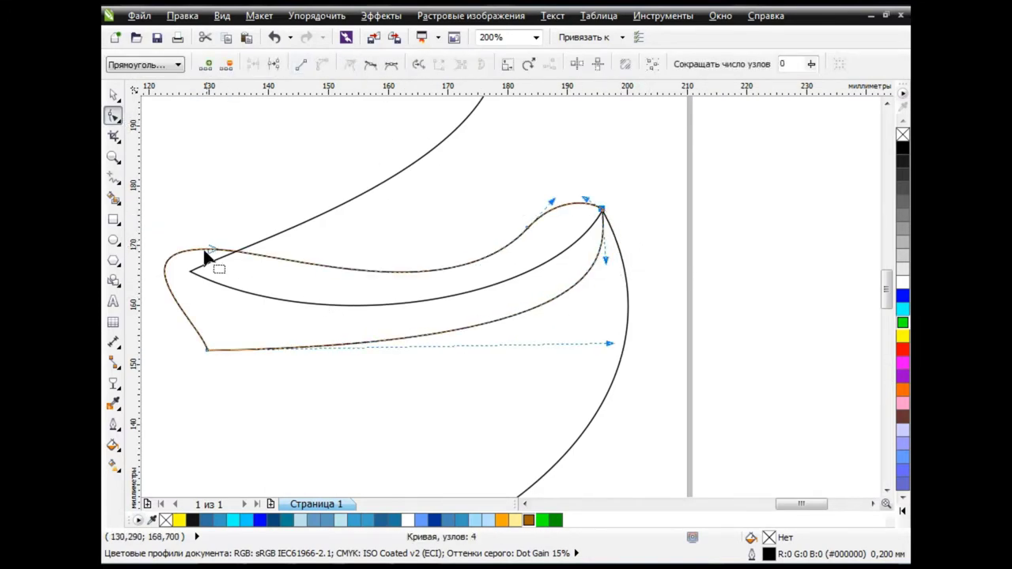
left_click_drag(210, 259, 209, 261)
mouse_move(527, 228)
left_mouse_down()
mouse_move(454, 303)
mouse_move(443, 287)
left_mouse_up()
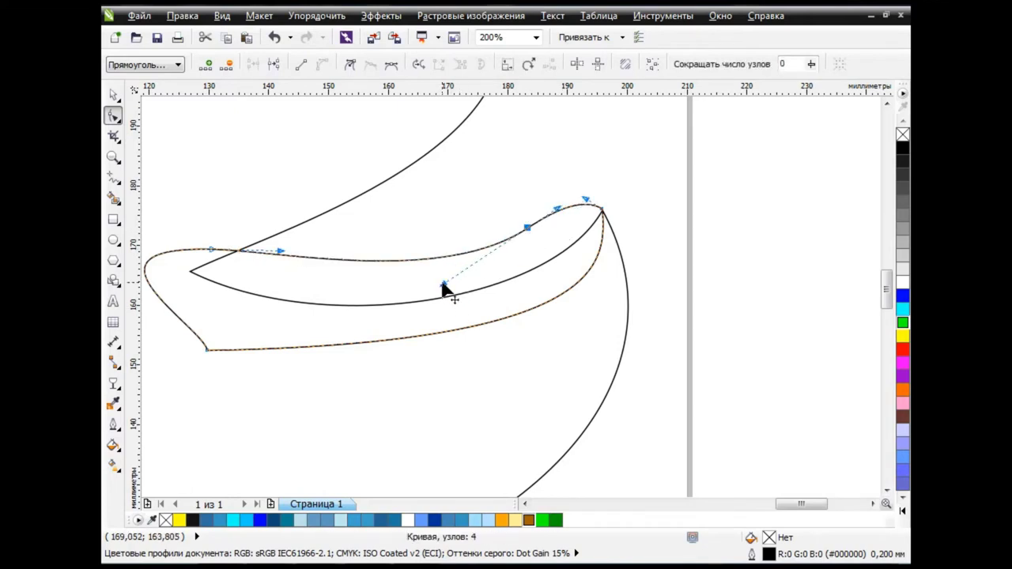
key("space")
left_click(902, 349)
scroll(378, 295, "down", 2)
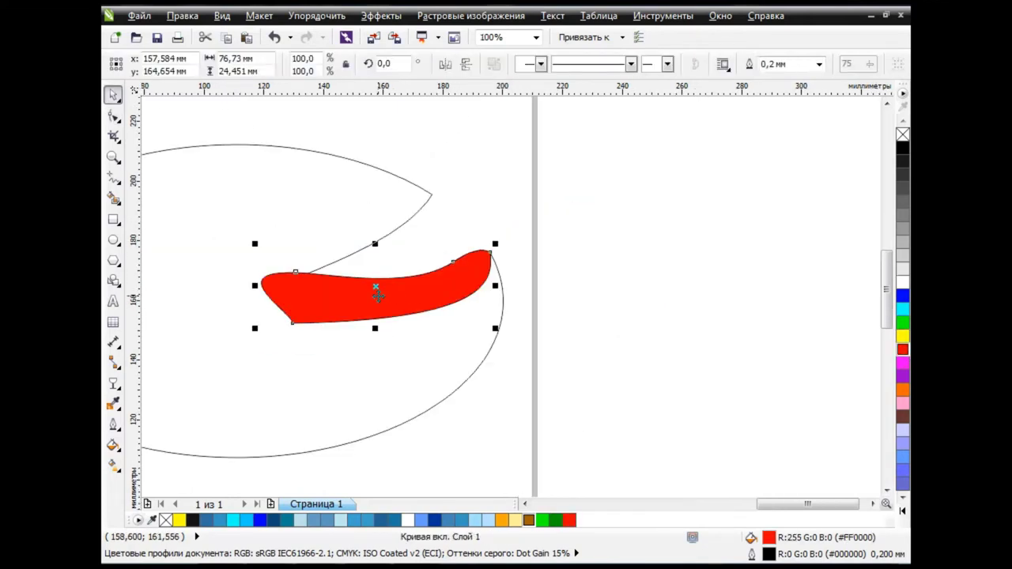
left_click(732, 502)
Fill the notched oval with a black-to-green radial gradient
left_click(479, 177)
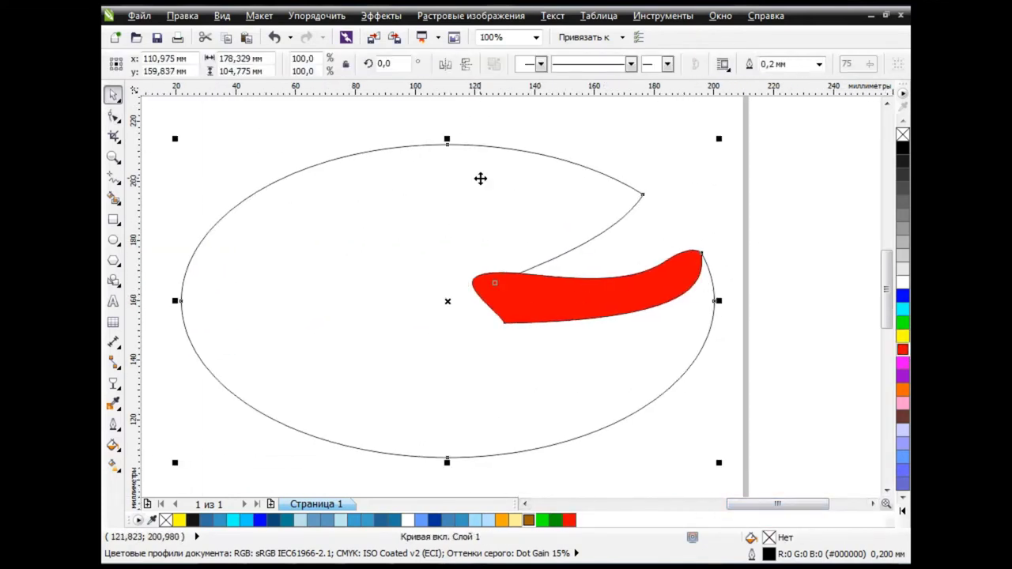
left_click(113, 446)
left_click(194, 348)
left_click(453, 158)
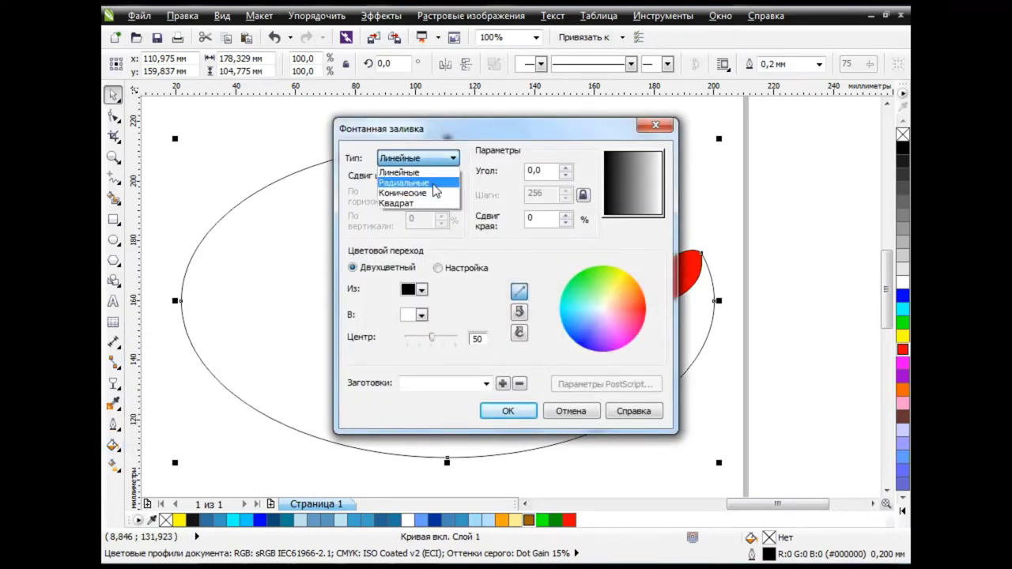
left_click(407, 182)
left_click(422, 315)
left_click(420, 354)
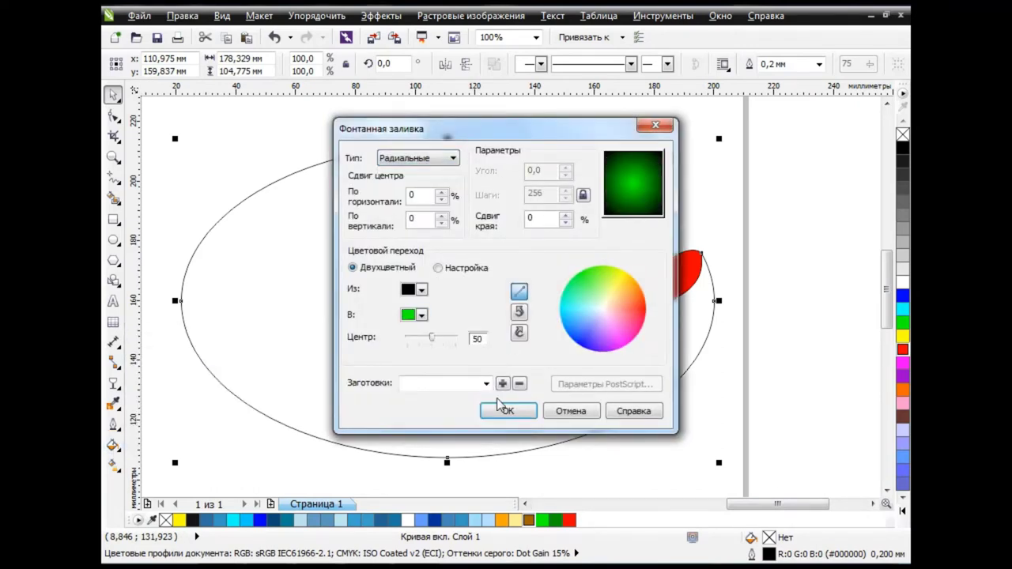
left_click(505, 411)
Move the body's gradient highlight upward and send the red mouth shape behind the body
left_click(113, 466)
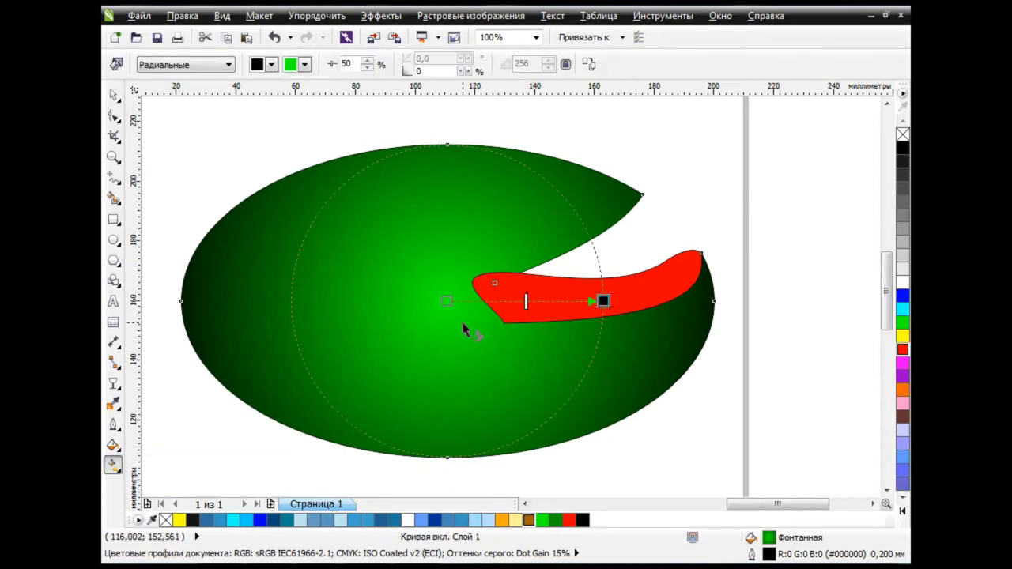
mouse_move(448, 302)
left_mouse_down()
mouse_move(494, 235)
mouse_move(447, 264)
left_mouse_up()
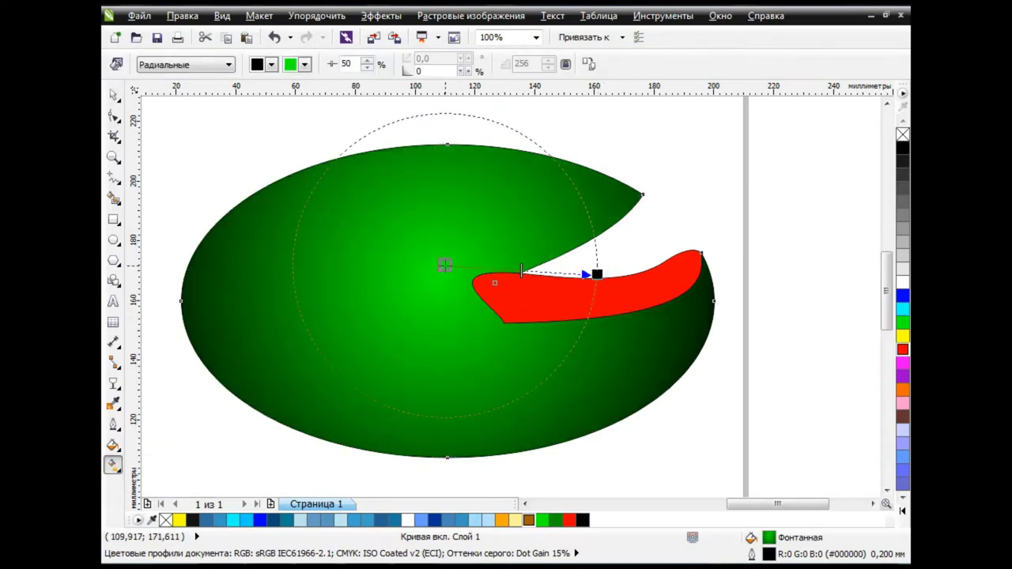
left_click(113, 95)
left_click(624, 291)
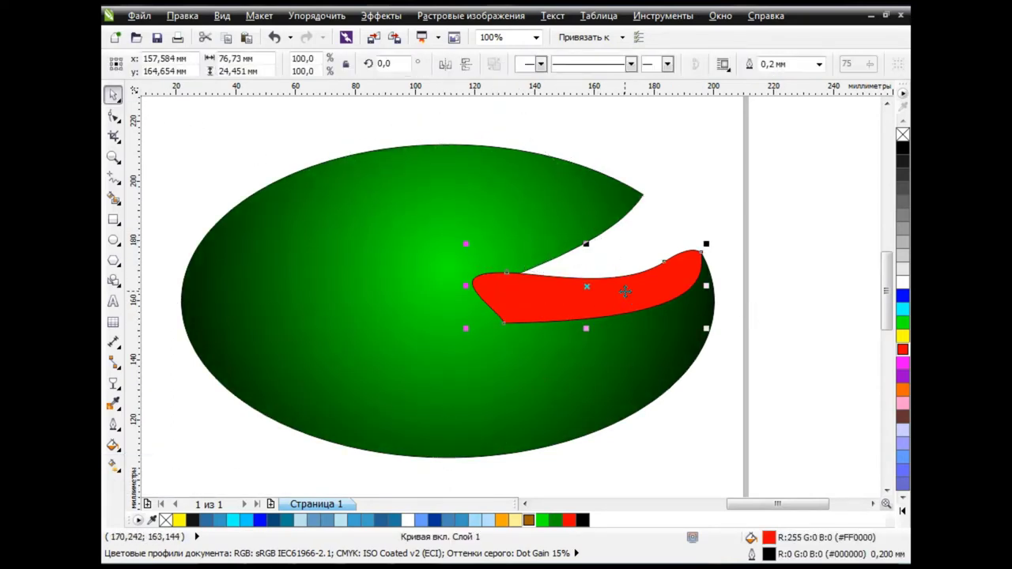
key("shift+Page_Down")
left_click(777, 321)
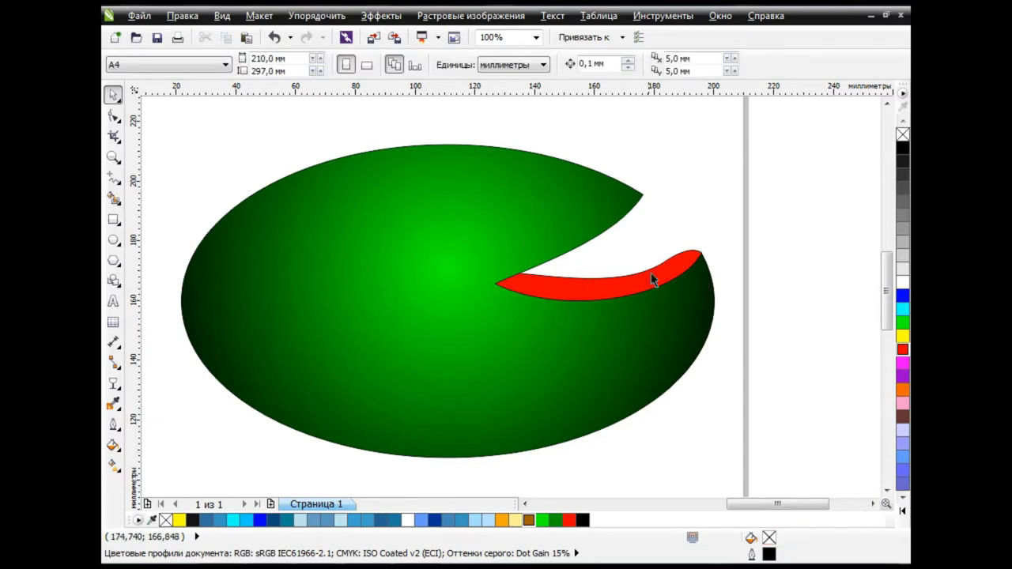
left_click(114, 178)
Freehand-draw a shadow along the mouth's lower edge and fill it dark red (#9A0000)
left_click(166, 175)
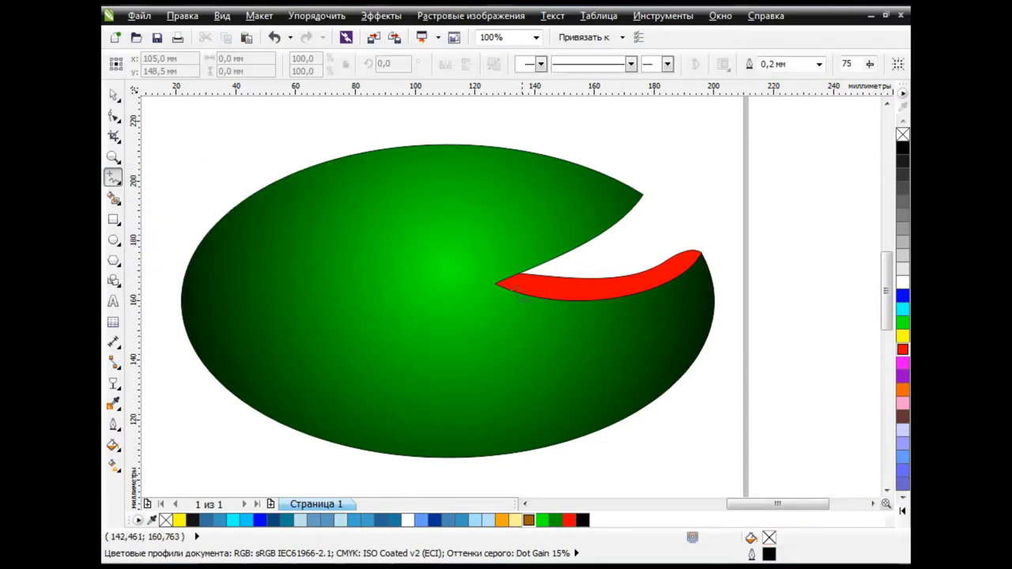
left_click_drag(502, 290, 600, 303)
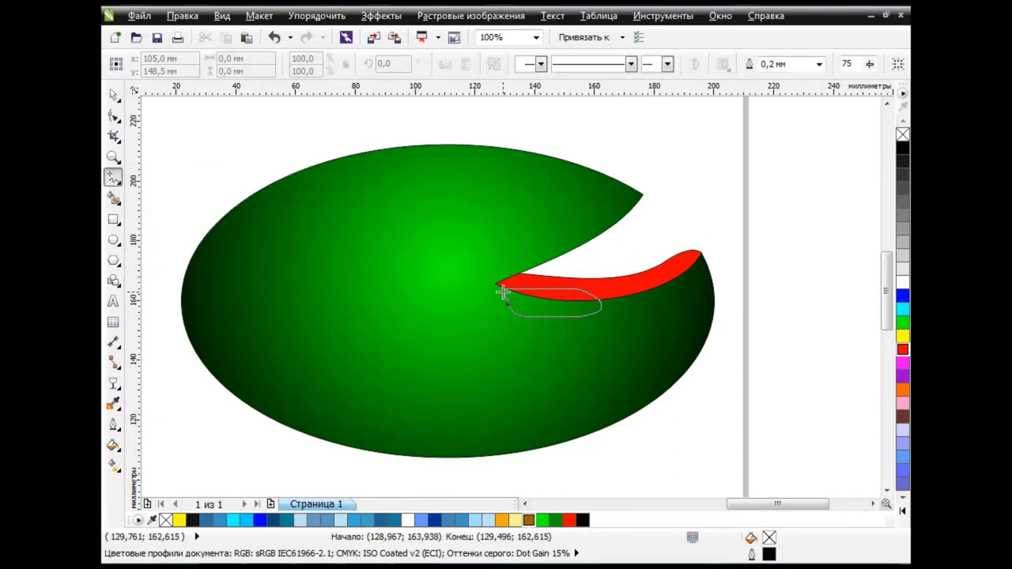
left_click_drag(503, 293, 502, 291)
left_click_drag(906, 357, 887, 393)
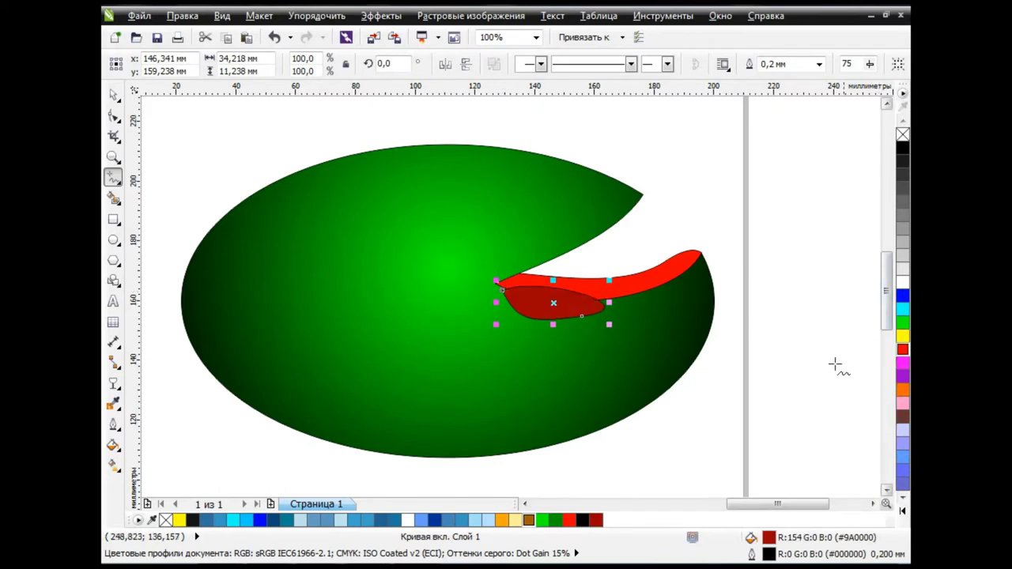
key("space")
left_click(823, 364)
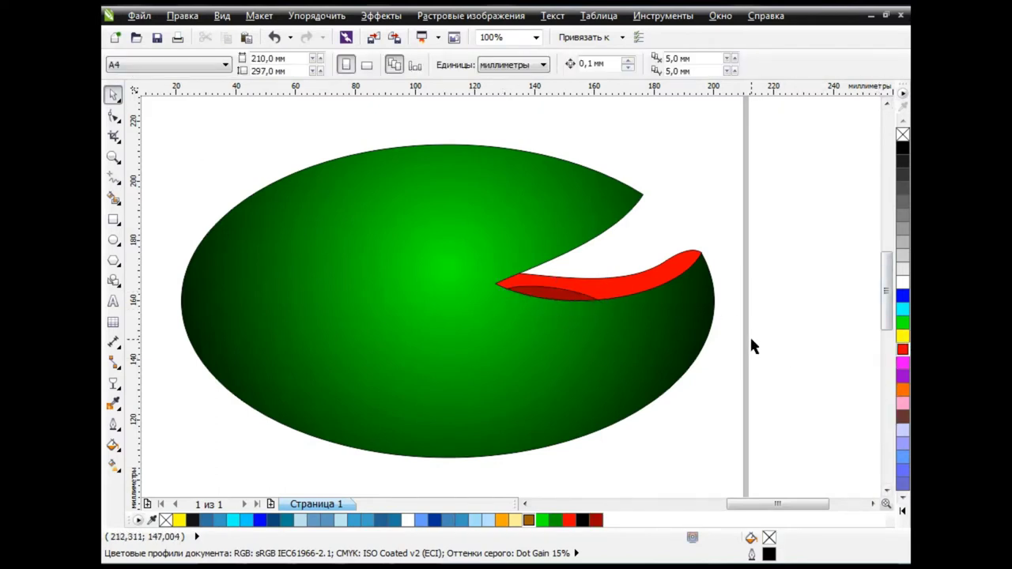
Draw a white eye circle near the notch and duplicate it, shrinking the copy into a pupil
key("F7")
left_click_drag(558, 167, 611, 221)
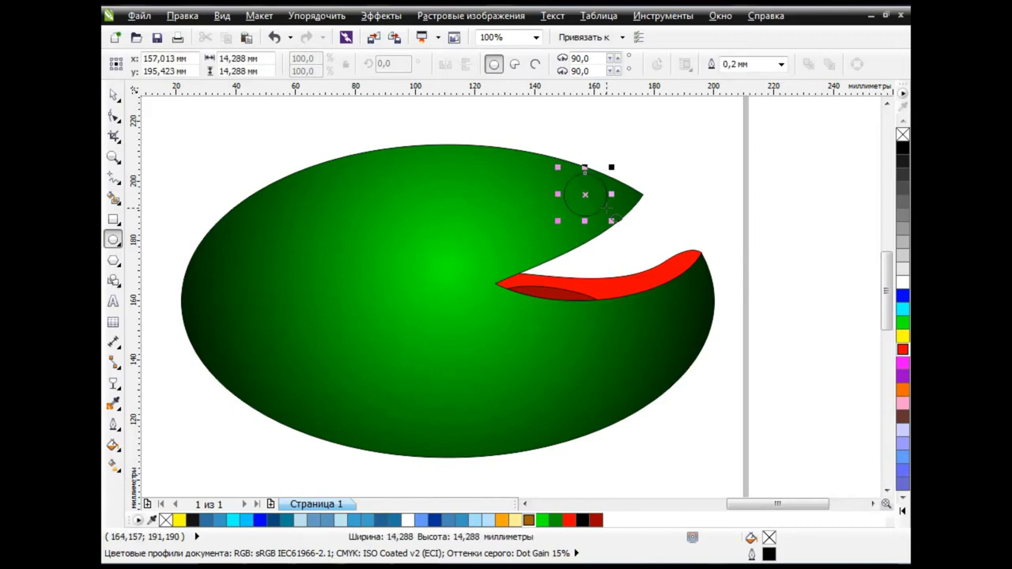
left_click(902, 288)
key("space")
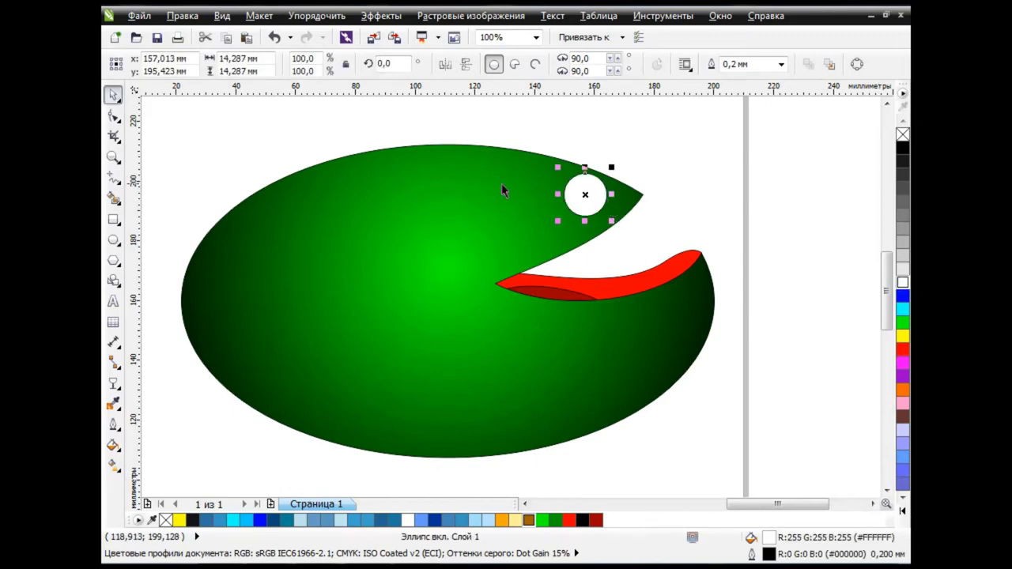
left_click(246, 37)
mouse_move(611, 167)
left_mouse_down()
mouse_move(591, 187)
mouse_move(600, 198)
left_mouse_up()
Give the pupil a radial fountain fill from black to blue
left_click(114, 445)
left_click(182, 348)
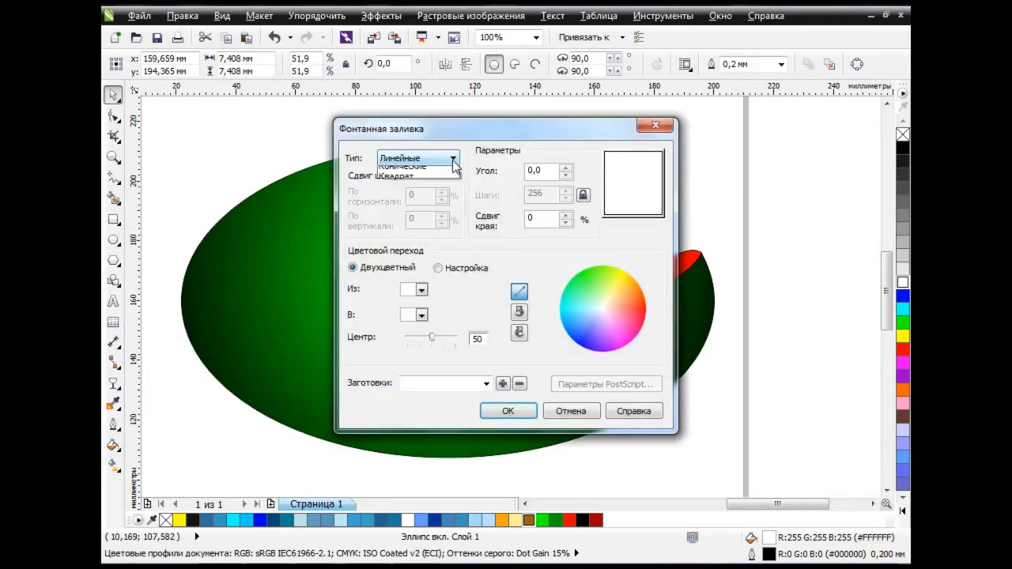
left_click(418, 158)
left_click(411, 180)
left_click(423, 290)
left_click(407, 303)
left_click(422, 316)
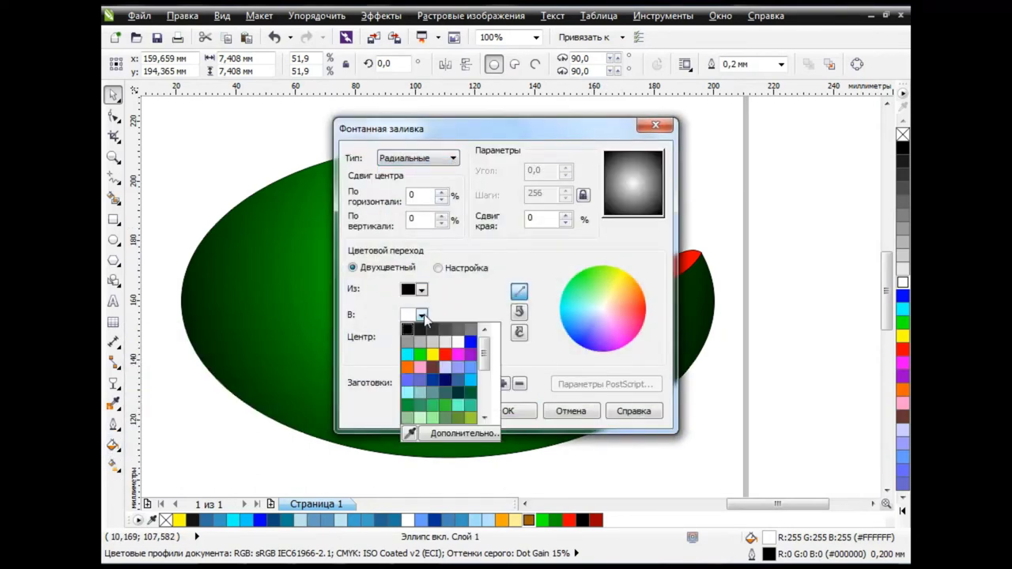
left_click(470, 342)
left_click(506, 411)
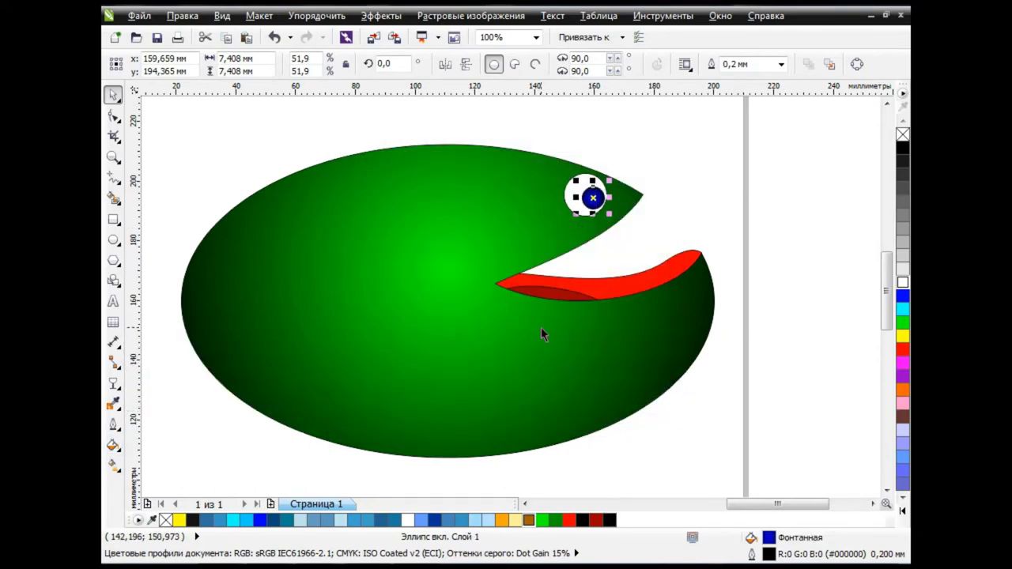
Group the eye white and pupil, then drop a copy of the eye to the left
left_click_drag(654, 139, 554, 225)
key("ctrl+g")
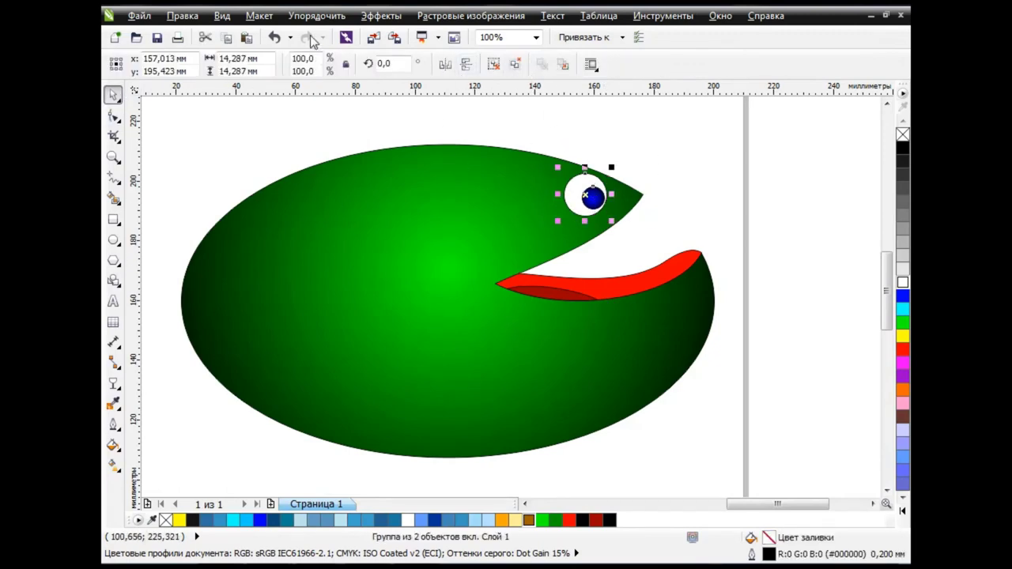
left_click(555, 235)
left_click(735, 222)
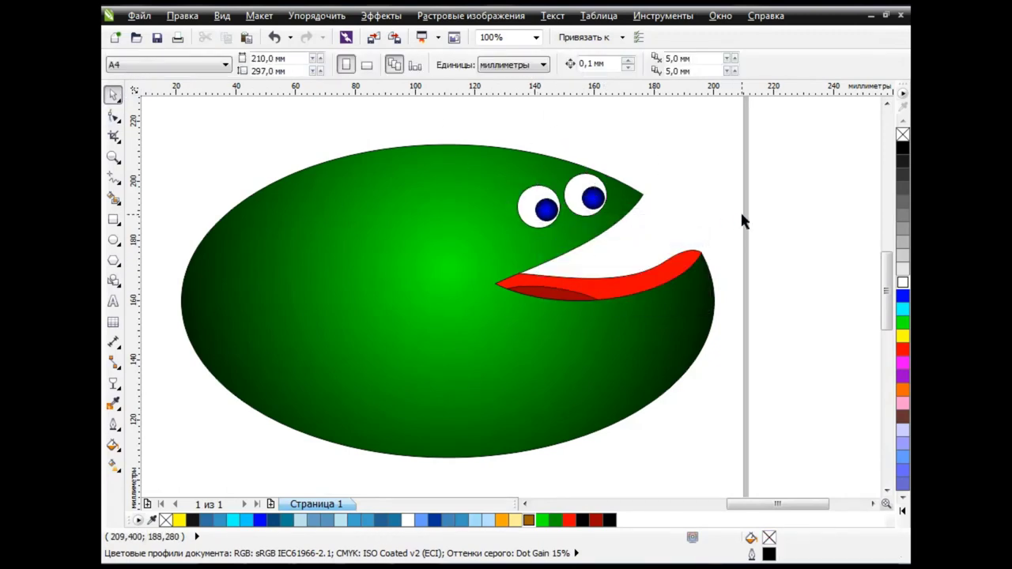
Zoom out and draw a closed two-node Bezier curve above the fish's back
key("F3")
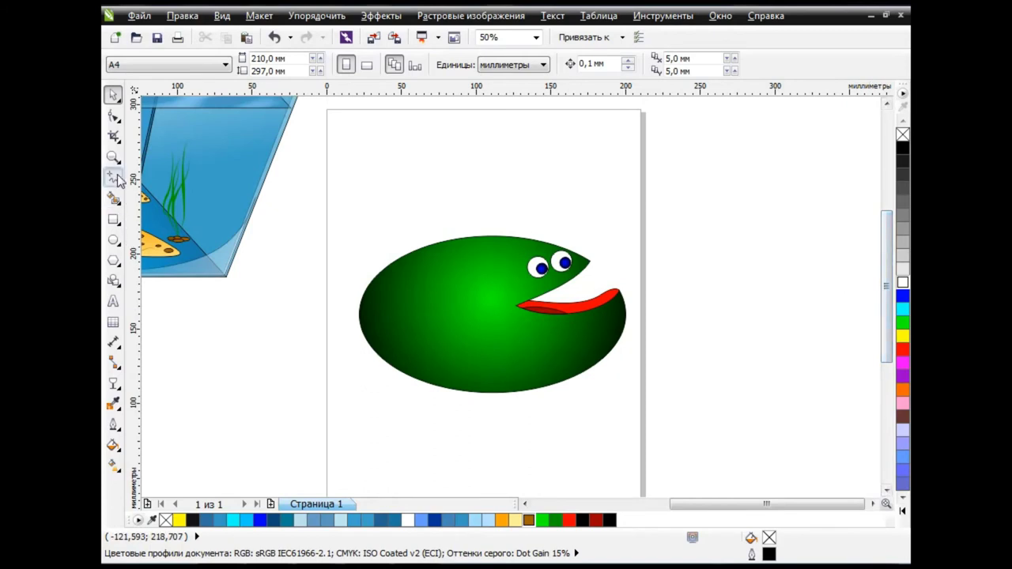
left_click(117, 179)
left_click(158, 210)
left_click(456, 166)
left_click_drag(512, 230, 529, 203)
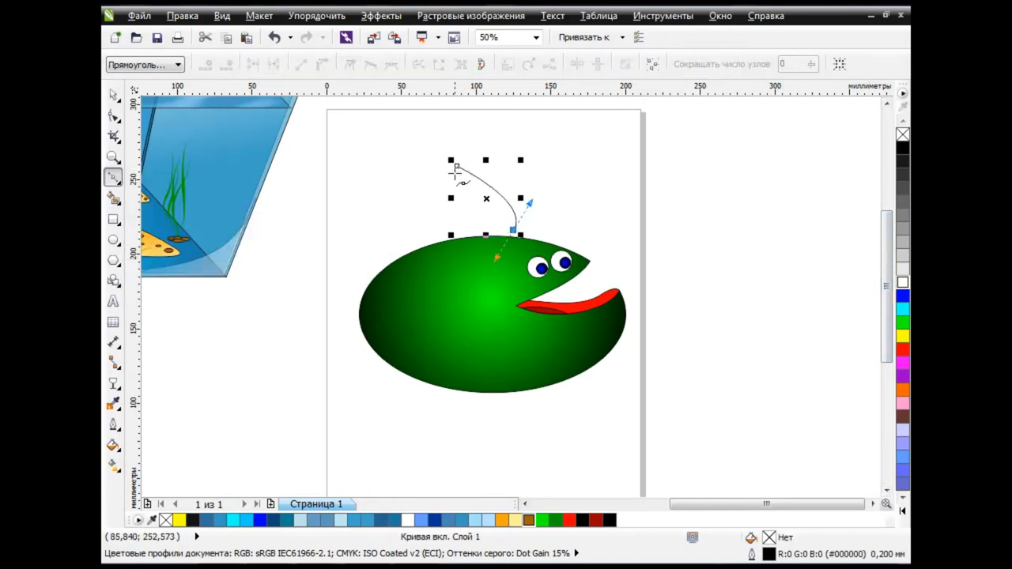
left_click_drag(456, 167, 414, 161)
Bend the curve's nodes into a teardrop shape and reselect it
key("F10")
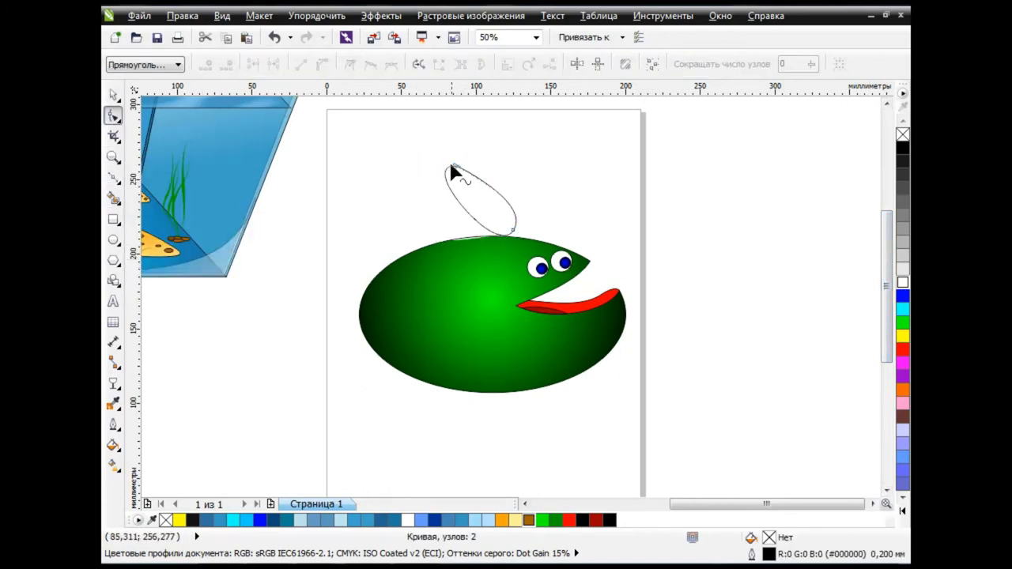
left_click(452, 166)
left_click(513, 231)
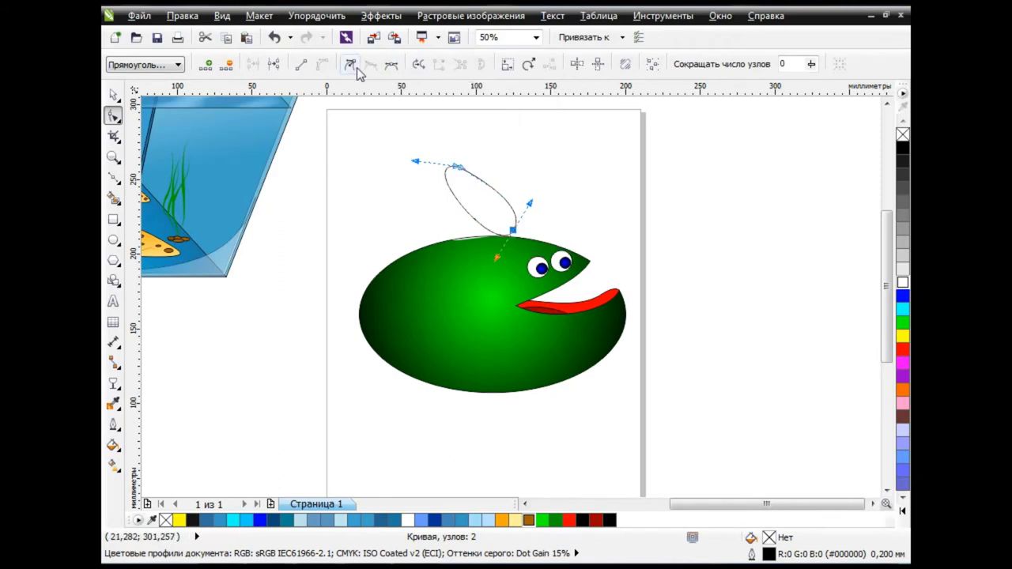
left_click_drag(496, 254, 493, 199)
mouse_move(413, 160)
left_mouse_down()
mouse_move(427, 201)
mouse_move(475, 146)
left_mouse_up()
left_click_drag(494, 200, 489, 160)
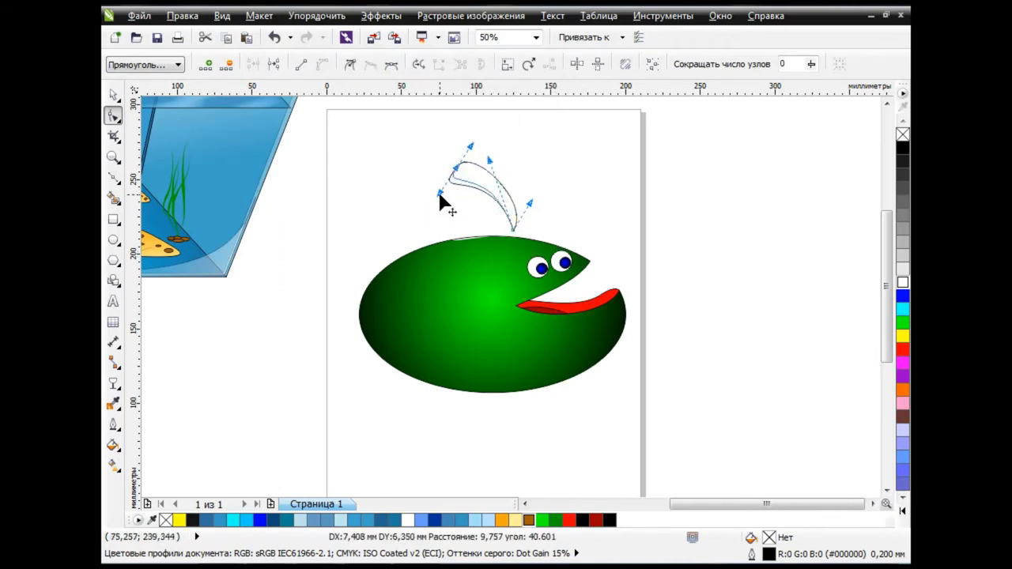
mouse_move(427, 200)
left_mouse_down()
mouse_move(450, 171)
mouse_move(529, 192)
left_mouse_up()
left_click(114, 97)
left_click(346, 257)
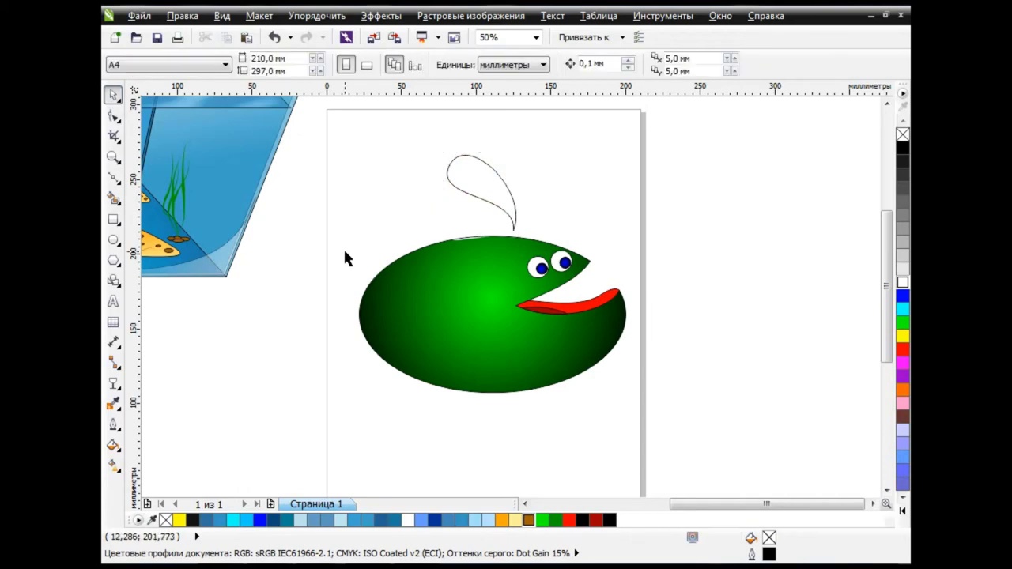
key("Tab")
Give the teardrop a radial fountain fill from black to green
left_click(113, 445)
left_click(214, 350)
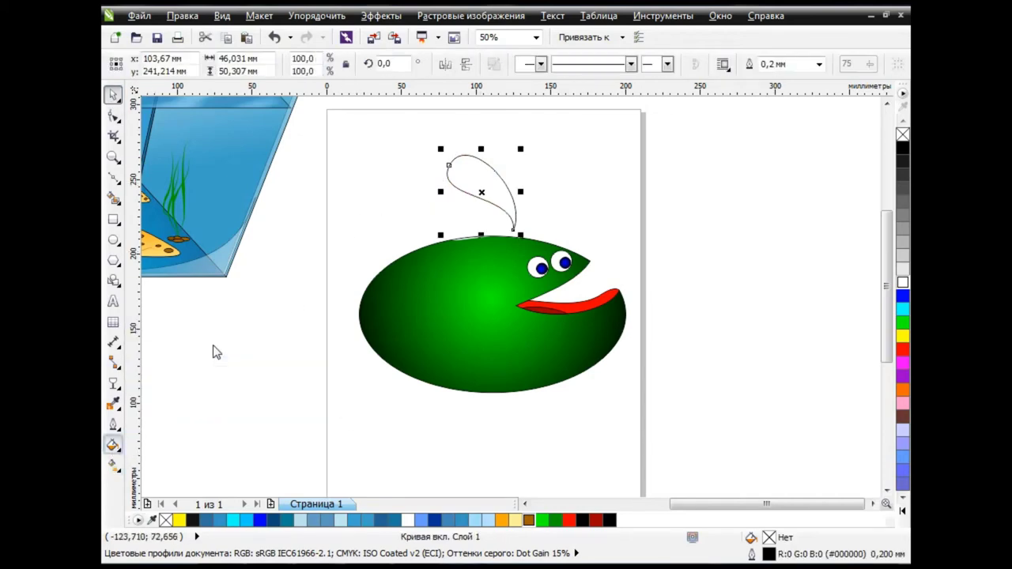
left_click(417, 158)
left_click(411, 170)
left_click(421, 315)
left_click(419, 354)
left_click(420, 289)
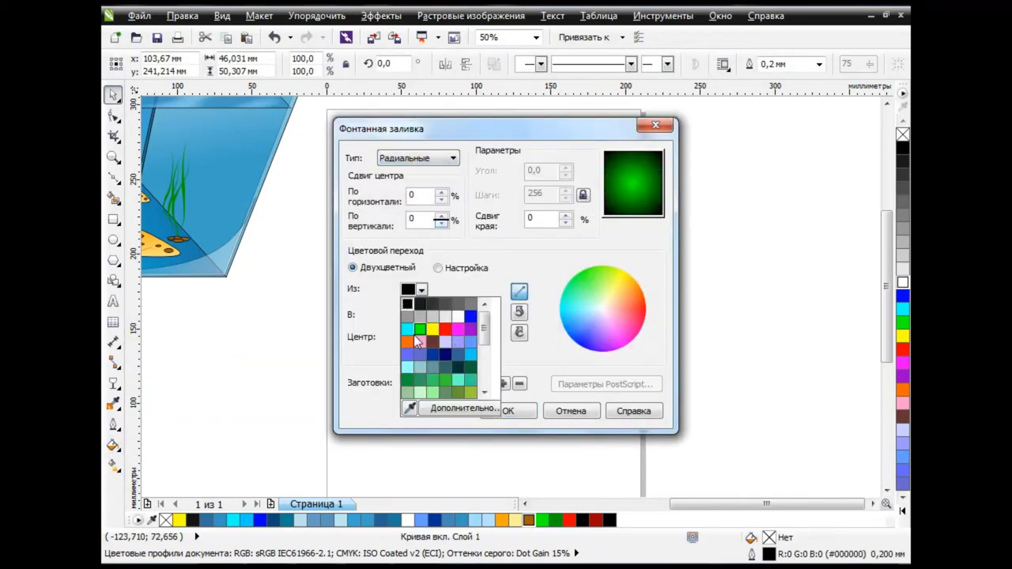
left_click(458, 318)
left_click(420, 290)
scroll(485, 336, "down", 1)
scroll(484, 336, "up", 1)
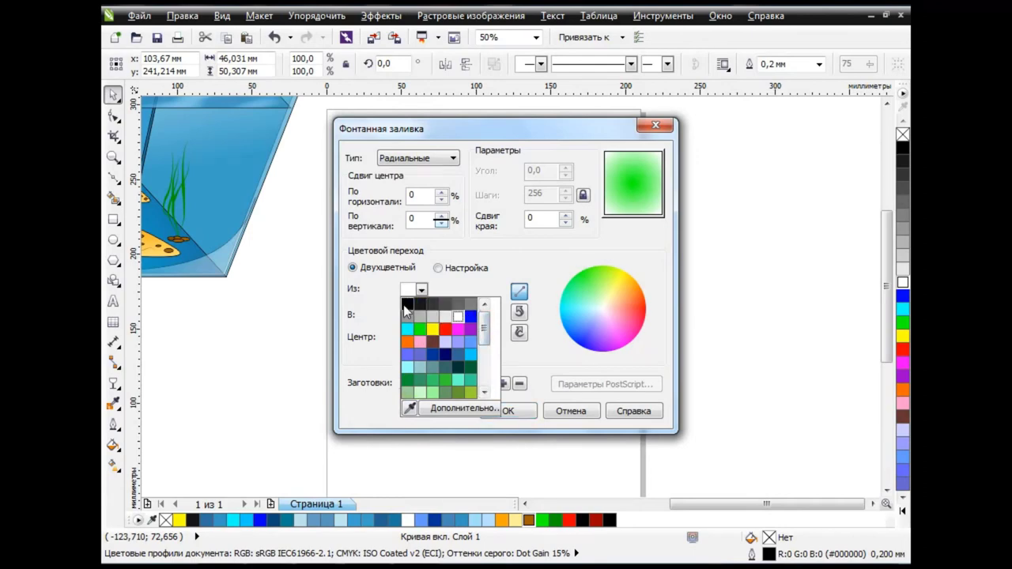
left_click(407, 303)
left_click(506, 410)
Adjust the drop's gradient spread, then shrink and rotate it onto the fish's back
left_click(113, 466)
left_click(198, 465)
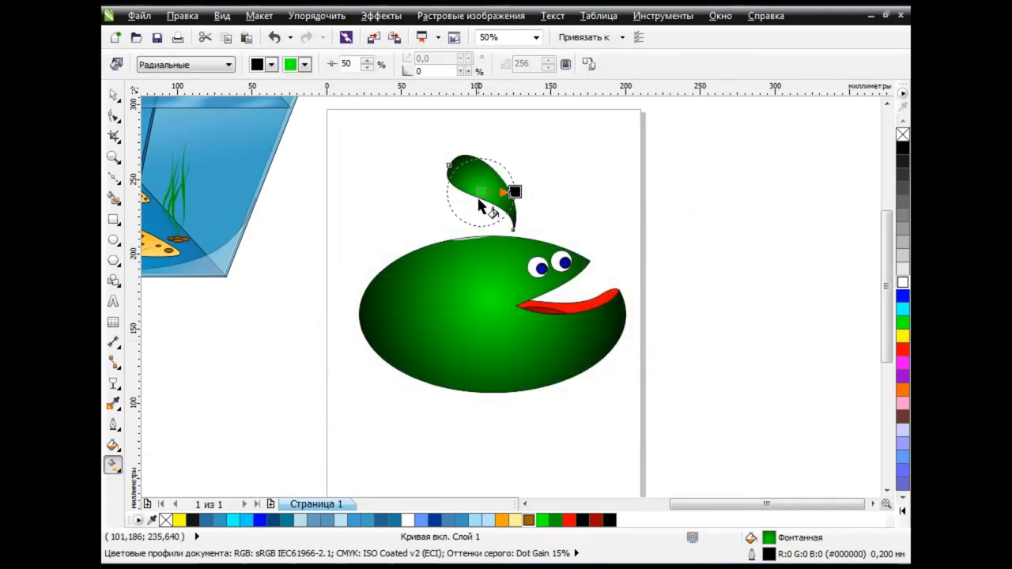
left_click_drag(514, 198, 500, 185)
key("space")
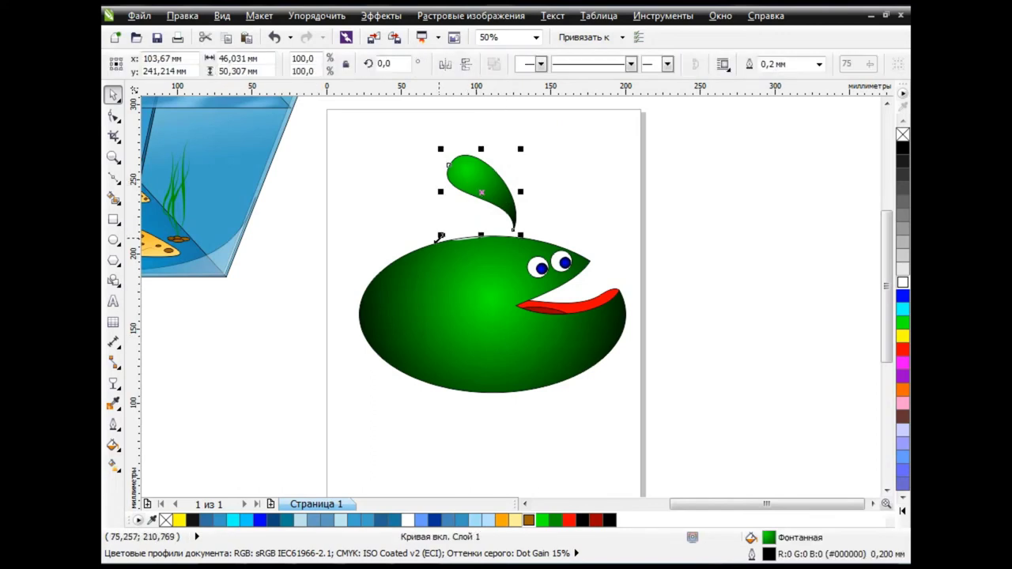
left_click_drag(520, 235, 474, 178)
left_click_drag(506, 146, 519, 165)
key("F10")
key("space")
left_click(480, 190)
Copy the drop beside the original, resize it and tilt it to a new angle
key("Escape")
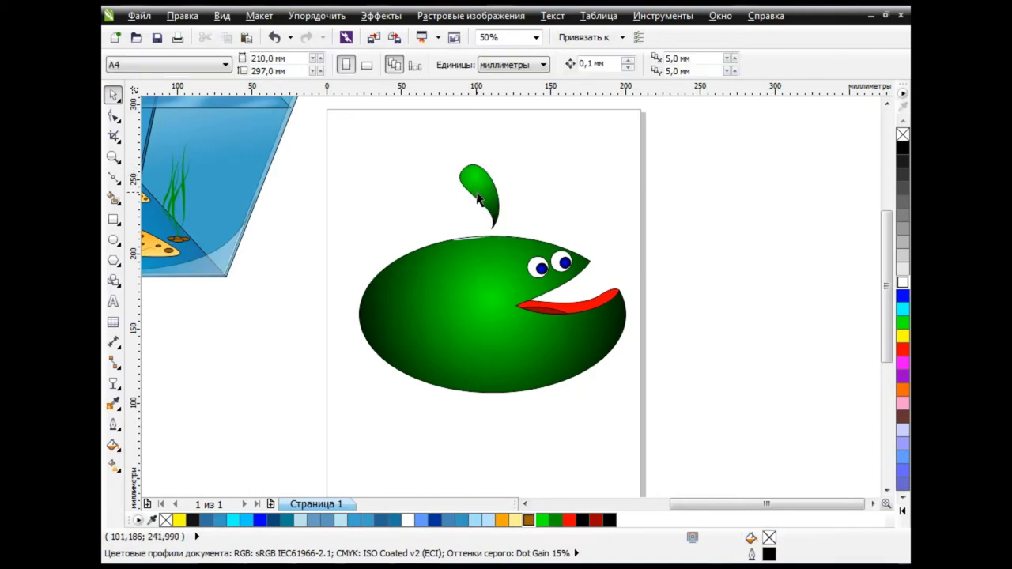
left_click(479, 198)
left_click_drag(478, 198, 448, 204)
left_click(506, 224)
mouse_move(406, 162)
left_mouse_down()
mouse_move(443, 207)
mouse_move(467, 213)
left_mouse_up()
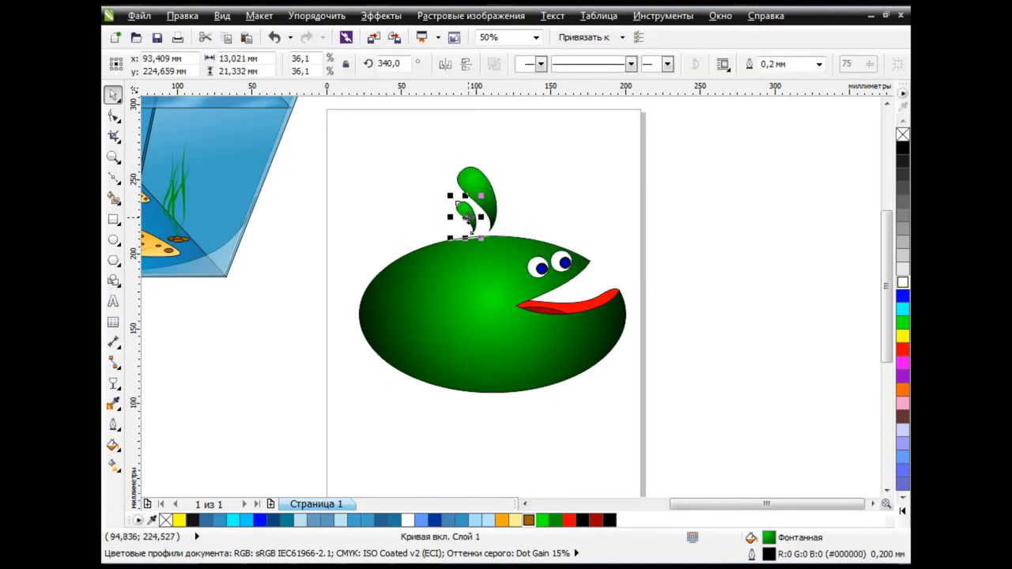
left_click(561, 198)
left_click(466, 217)
mouse_move(448, 195)
left_mouse_down()
mouse_move(421, 187)
mouse_move(464, 245)
left_mouse_up()
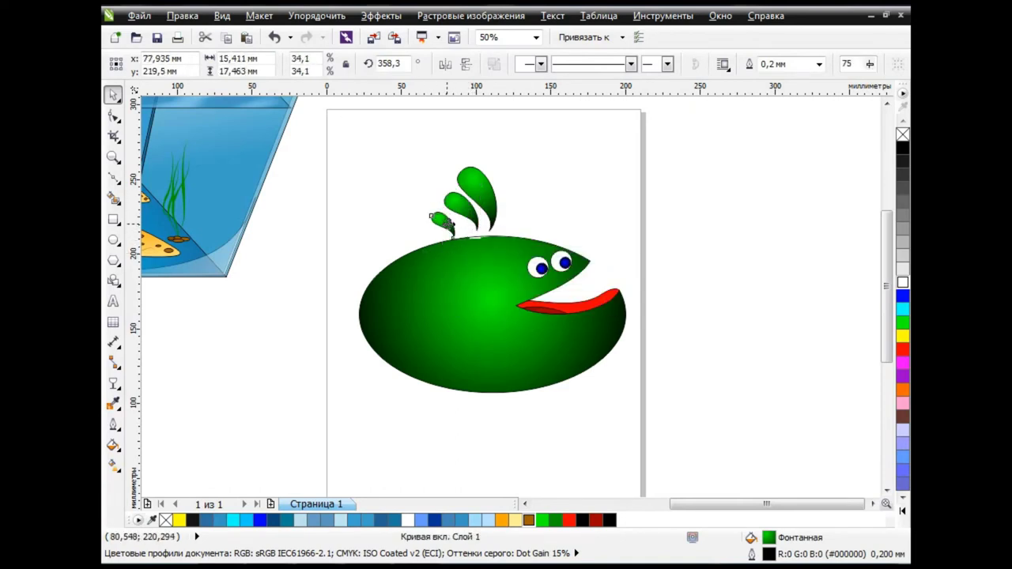
left_click(453, 225)
left_click_drag(435, 203, 431, 214)
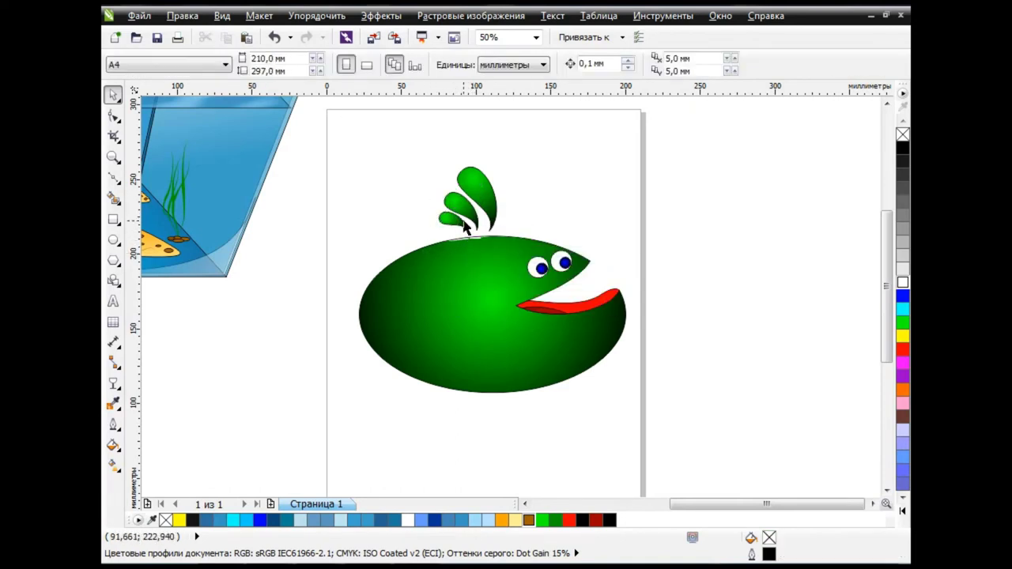
Group the three drops into a fin and place a vertically mirrored copy beneath the body
left_click_drag(411, 158, 510, 252)
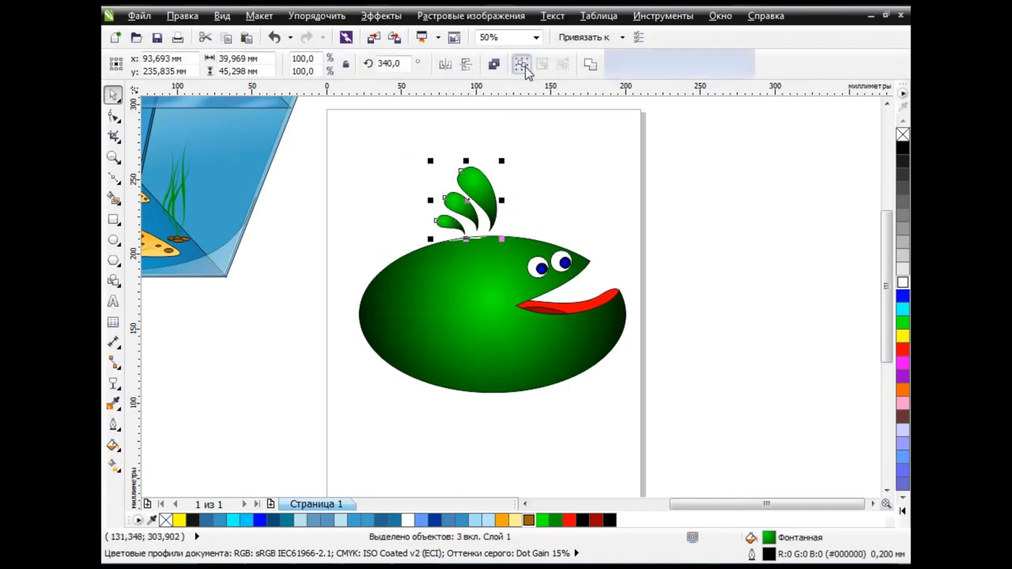
left_click(494, 63)
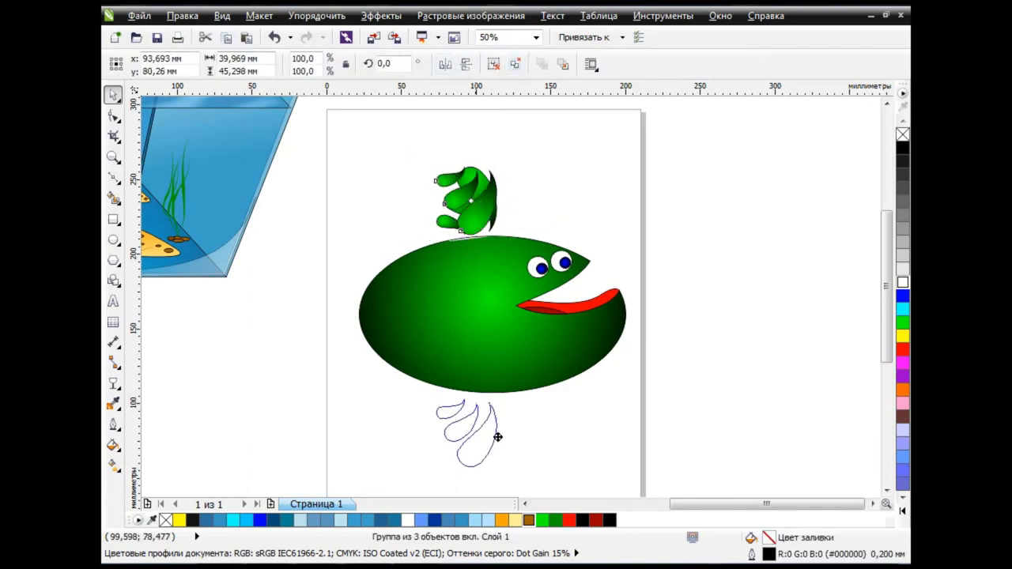
left_click_drag(490, 218, 497, 429)
left_click(676, 323)
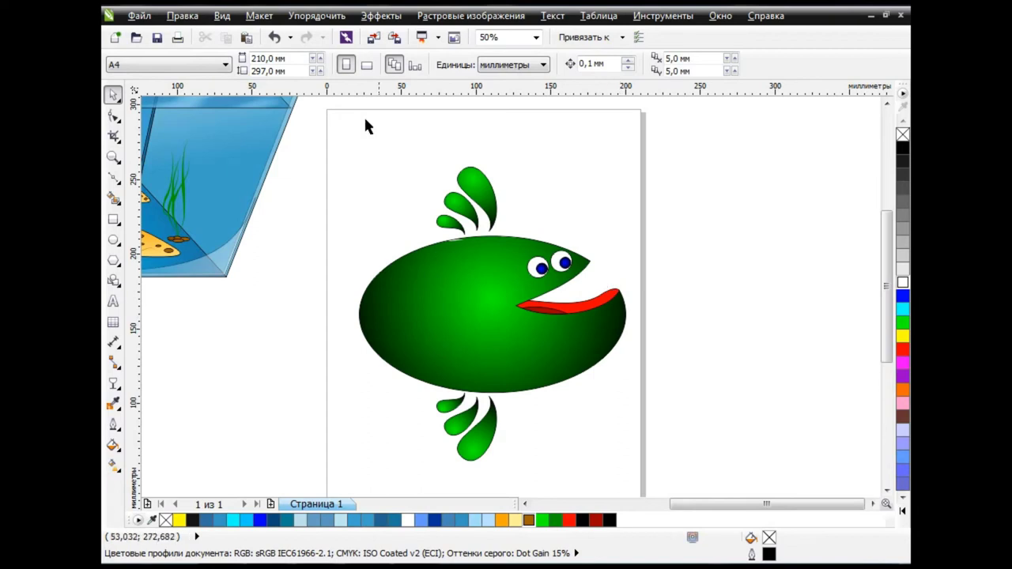
Rotate, enlarge and move the top fin group to the fish's left as a three-drop tail
left_click(466, 199)
left_click(467, 199)
left_click_drag(429, 160, 405, 194)
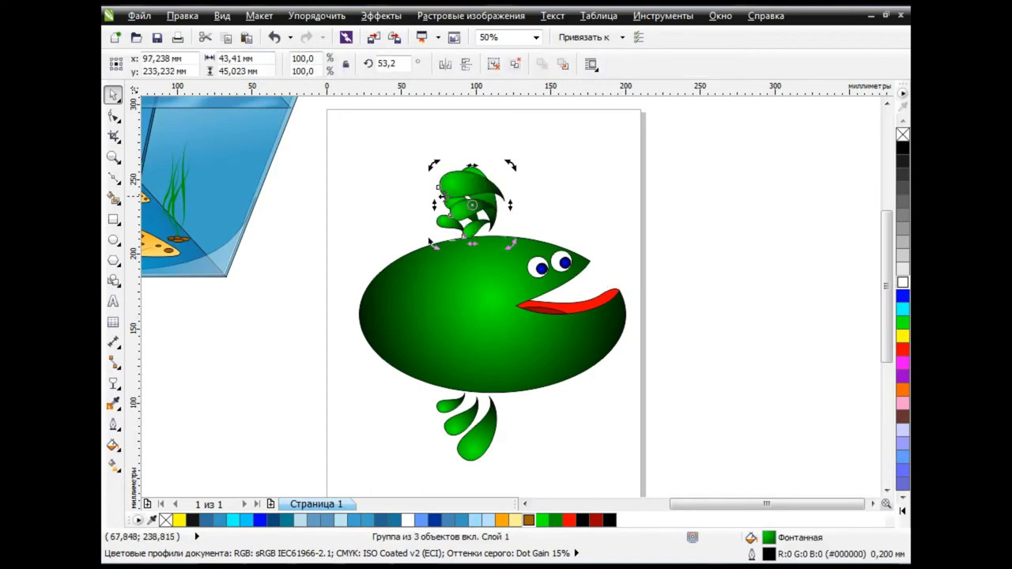
left_click(514, 260)
left_click(472, 189)
left_click_drag(506, 168, 558, 165)
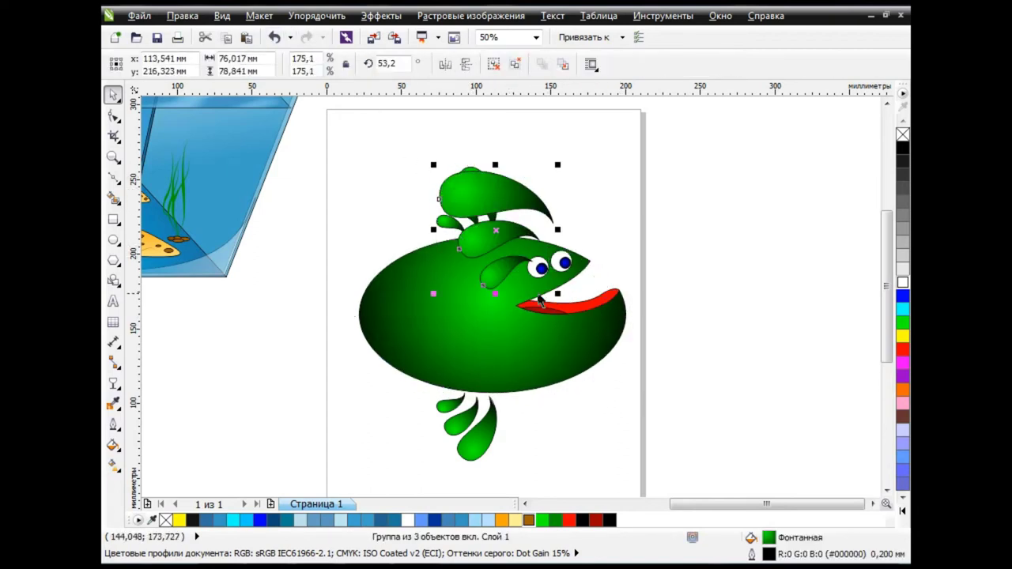
left_click_drag(495, 164, 495, 156)
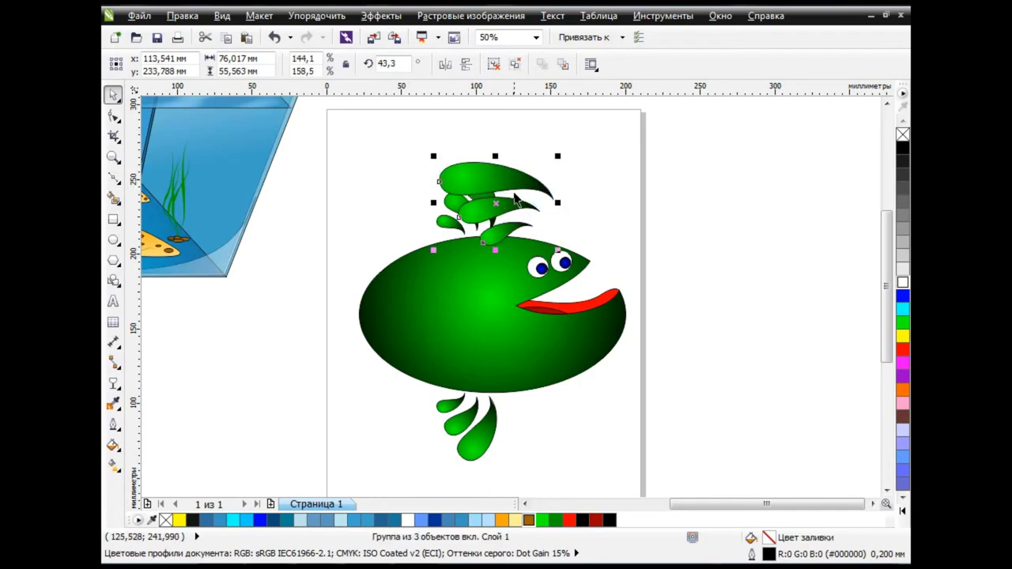
left_click_drag(514, 200, 333, 305)
left_click(328, 305)
left_click_drag(375, 261, 362, 233)
left_click(674, 354)
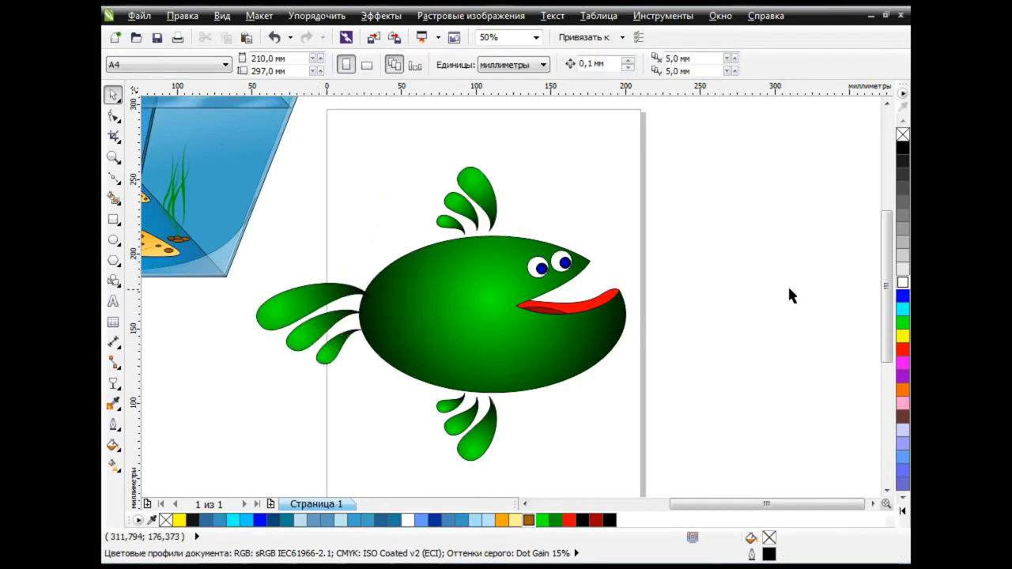
Resize the whole green fish and add a mirrored copy facing it
left_click_drag(530, 188, 243, 471)
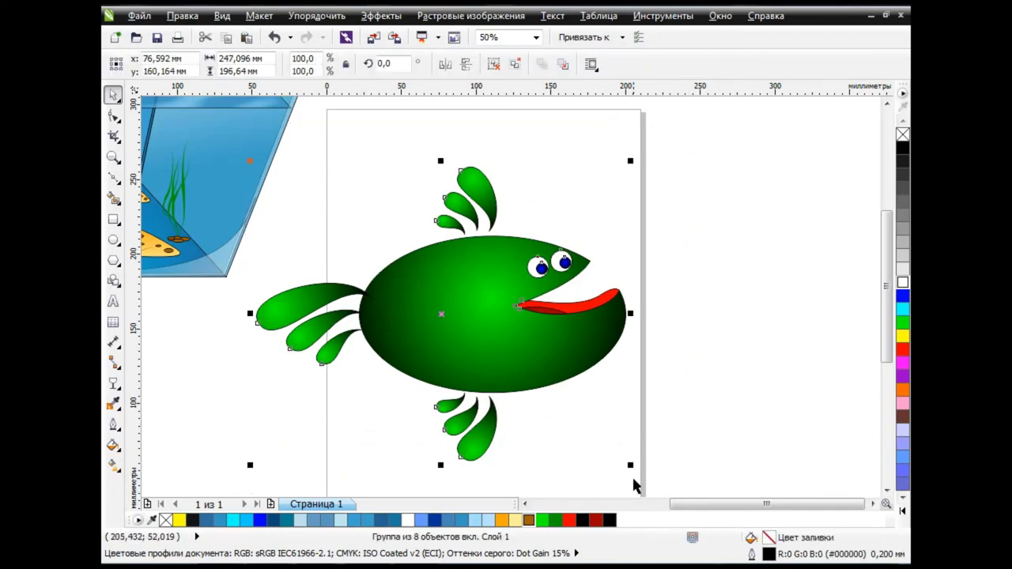
mouse_move(637, 481)
left_mouse_down()
mouse_move(490, 341)
mouse_move(489, 286)
mouse_move(560, 343)
left_mouse_up()
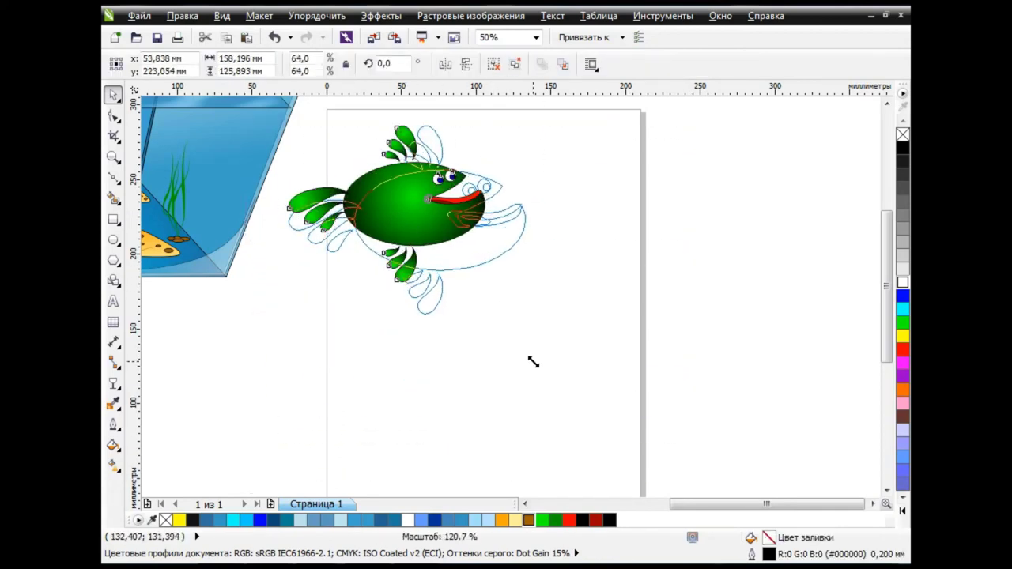
left_click(686, 332)
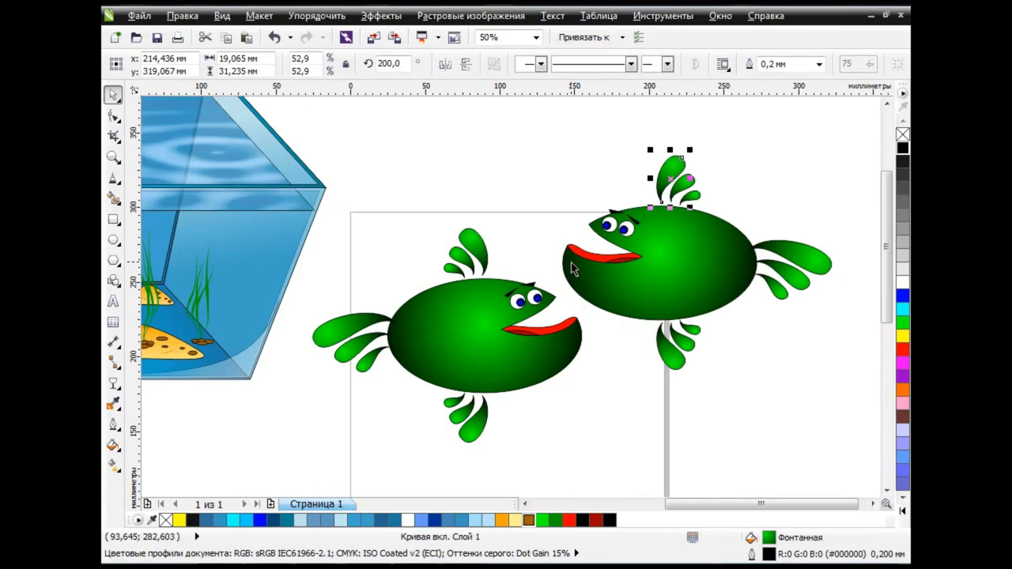
left_click(766, 351)
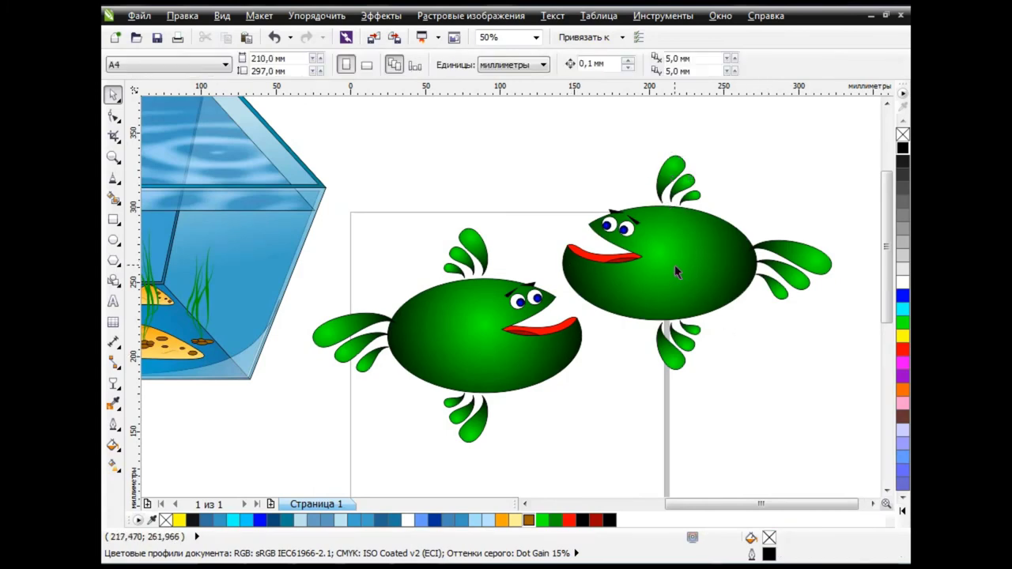
Switch to freehand lasso selection and select the right fish's nine fin drops
left_click(675, 265)
left_click(770, 335)
left_click(113, 94)
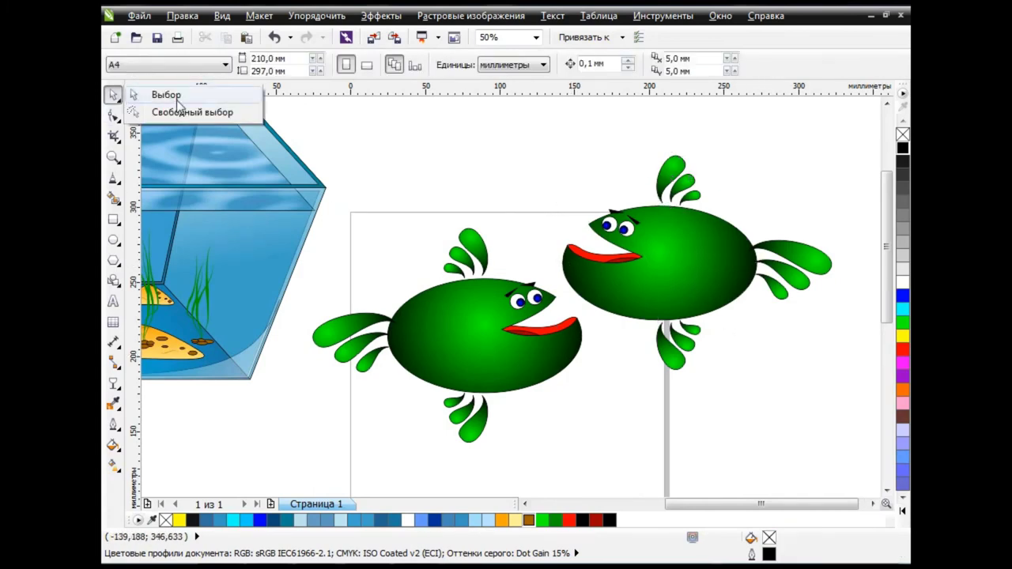
left_click(176, 98)
left_click_drag(626, 122, 838, 423)
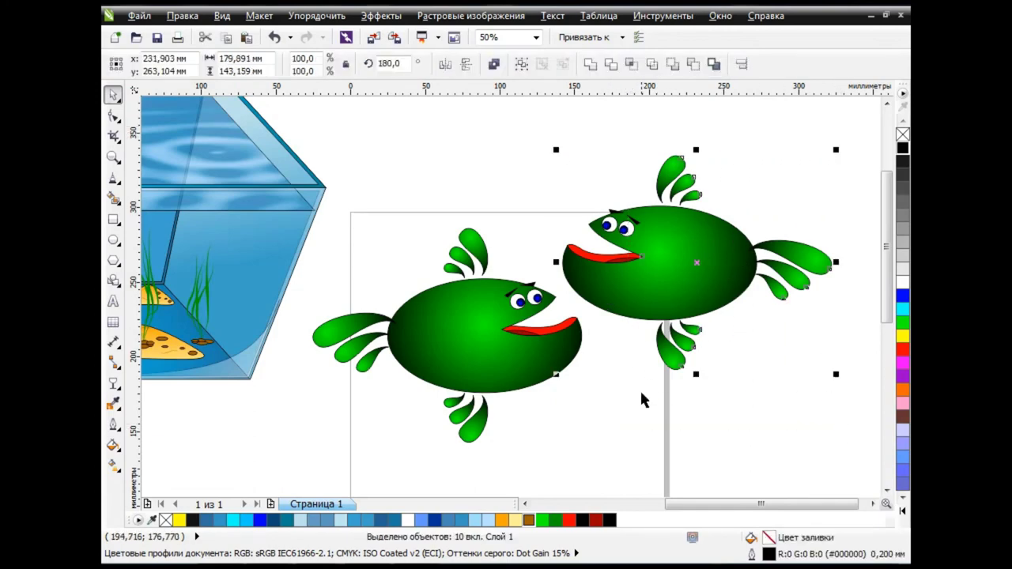
left_click(642, 413)
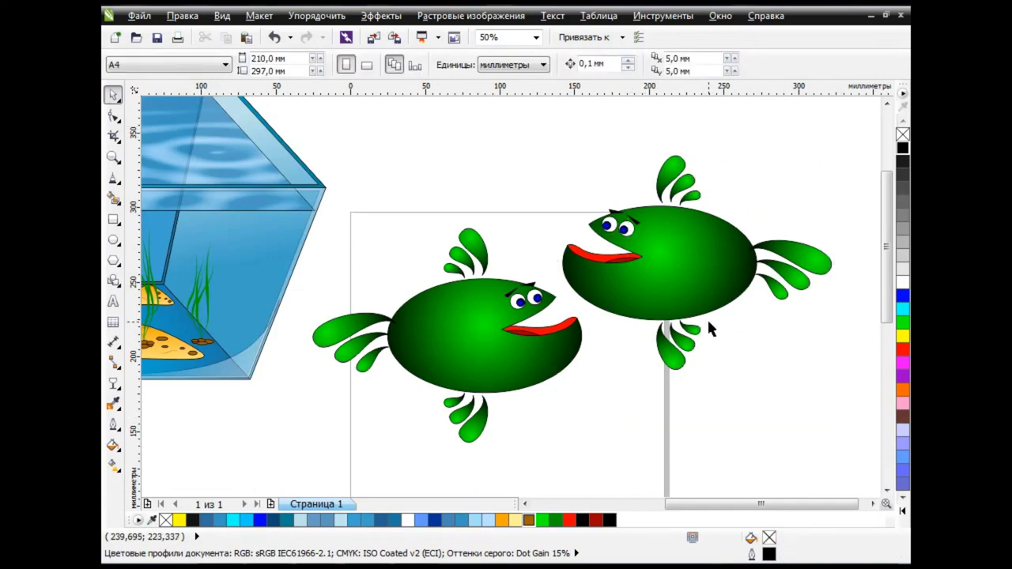
left_click(110, 93)
left_click(170, 108)
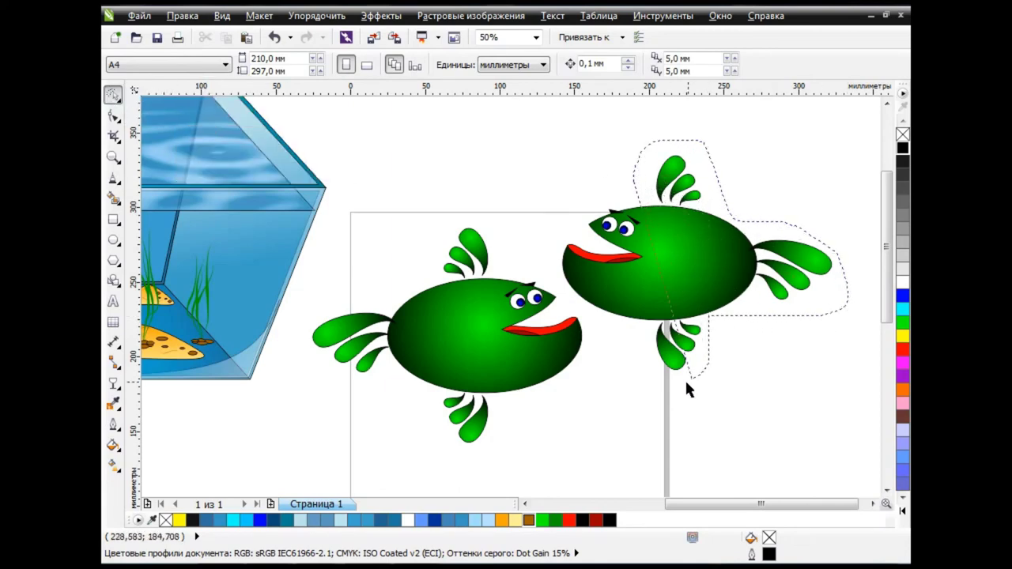
left_click_drag(653, 147, 673, 139)
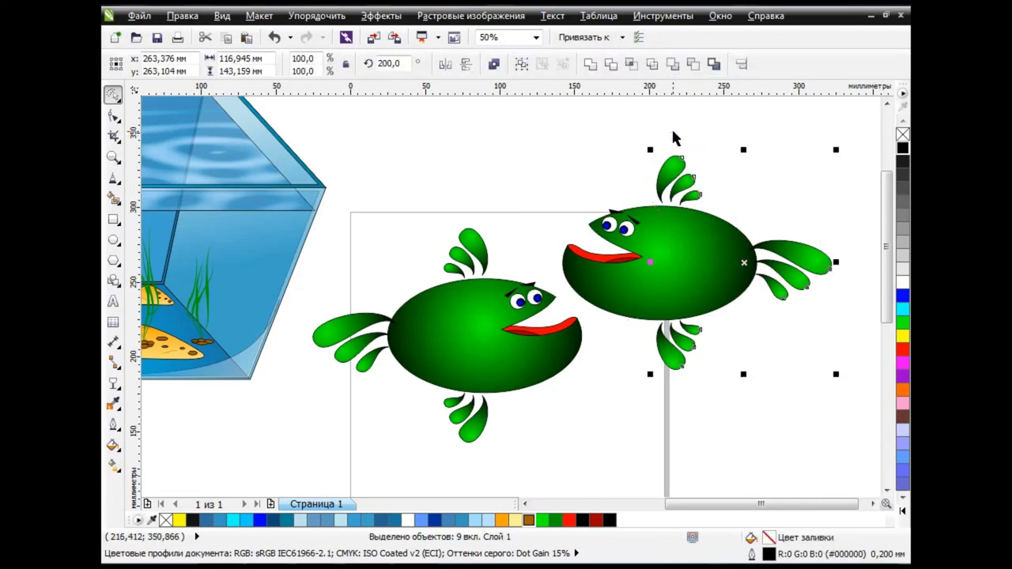
Give the right fish's fins a radial fountain fill ending in blue
left_click(113, 445)
left_click(182, 350)
left_click(421, 314)
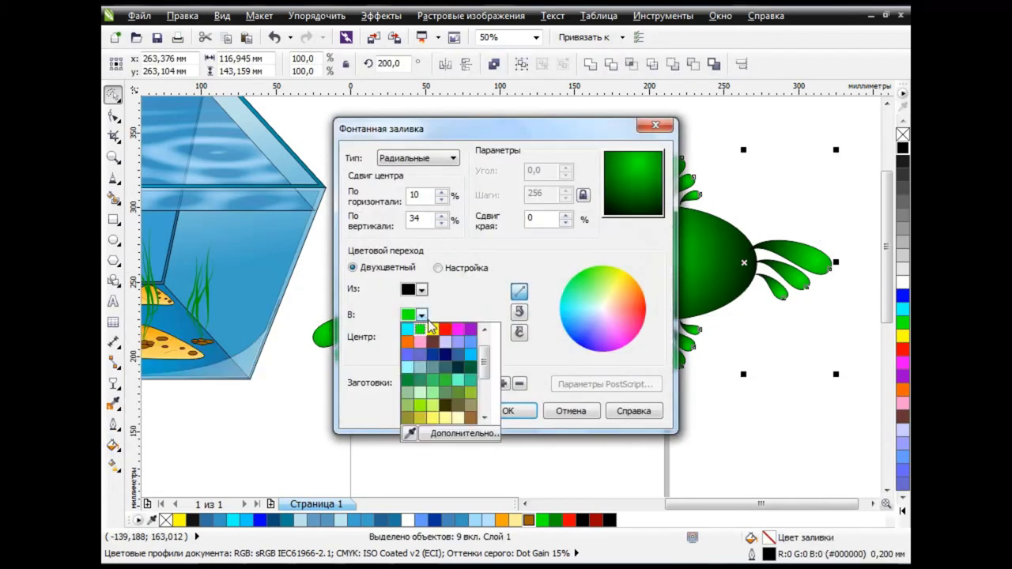
left_click(471, 341)
left_click(507, 411)
Apply the same blue radial fountain fill to the right fish's body
left_click(602, 289)
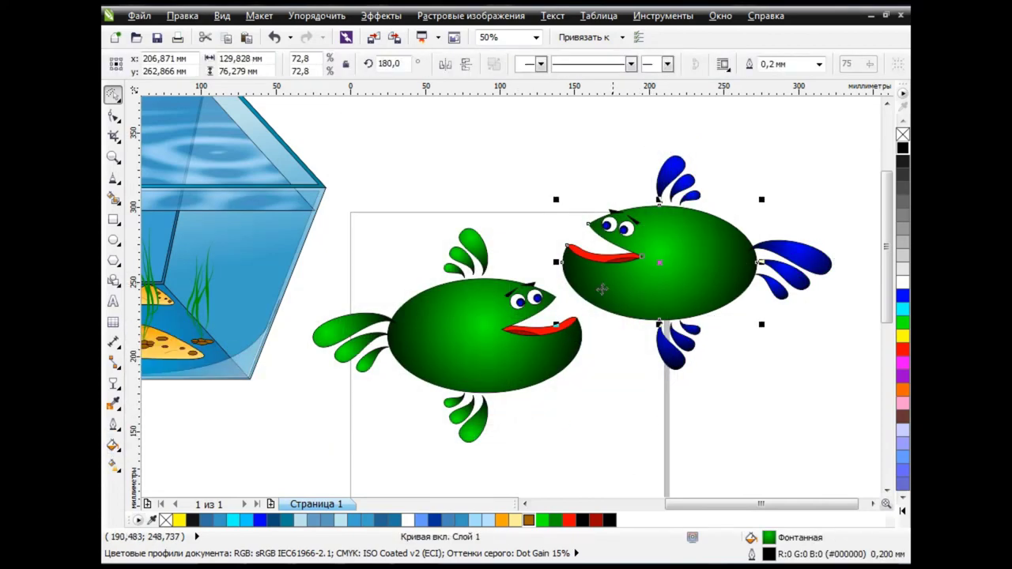
left_click(113, 445)
left_click(193, 348)
left_click(421, 315)
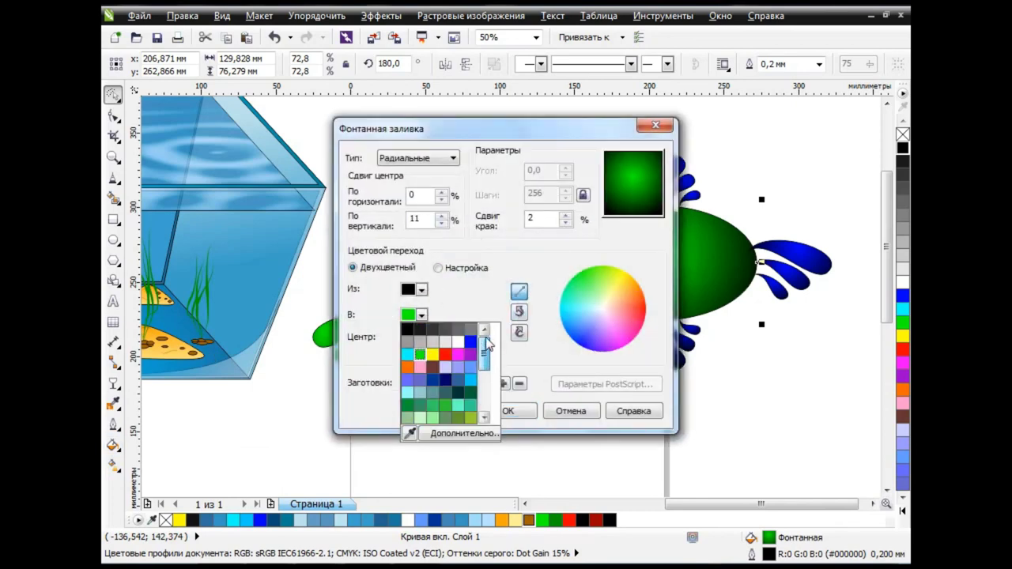
left_click(470, 341)
left_click(508, 410)
left_click(692, 421)
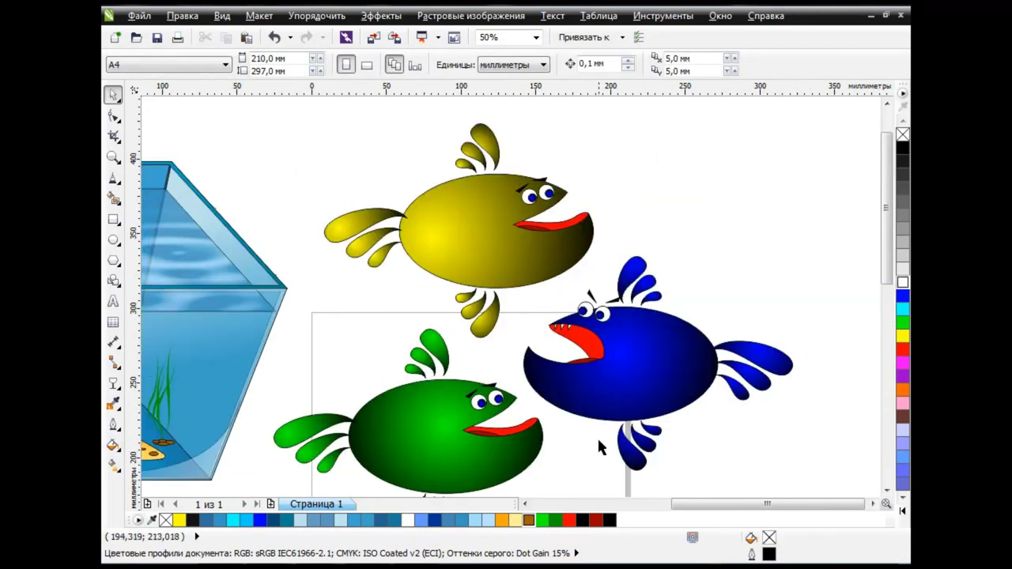
Shrink the blue, green and yellow fish and arrange them near each other
scroll(746, 399, "down", 3)
left_click(640, 276)
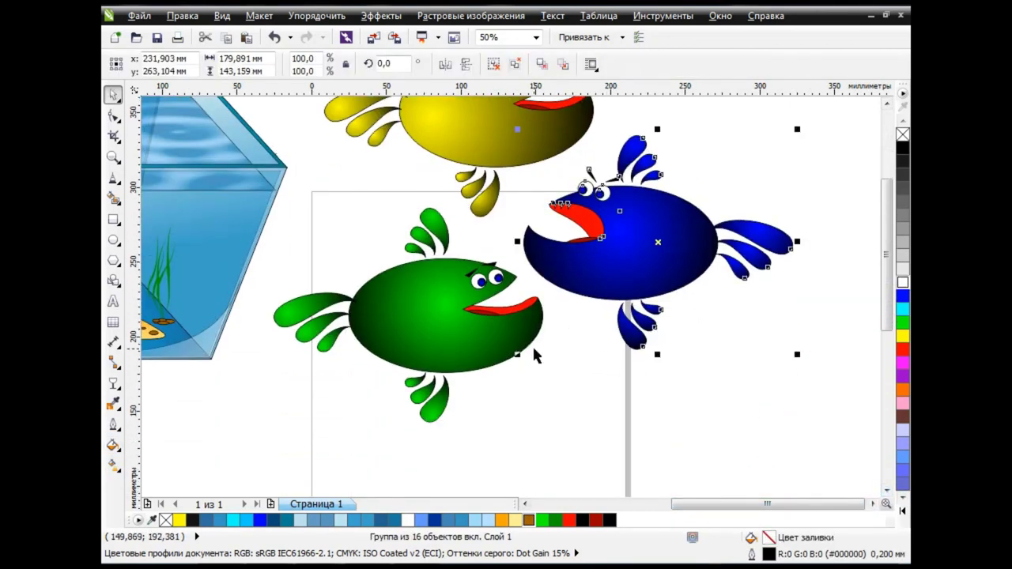
left_click_drag(640, 276, 714, 224)
left_click(466, 392)
left_click_drag(466, 392, 380, 342)
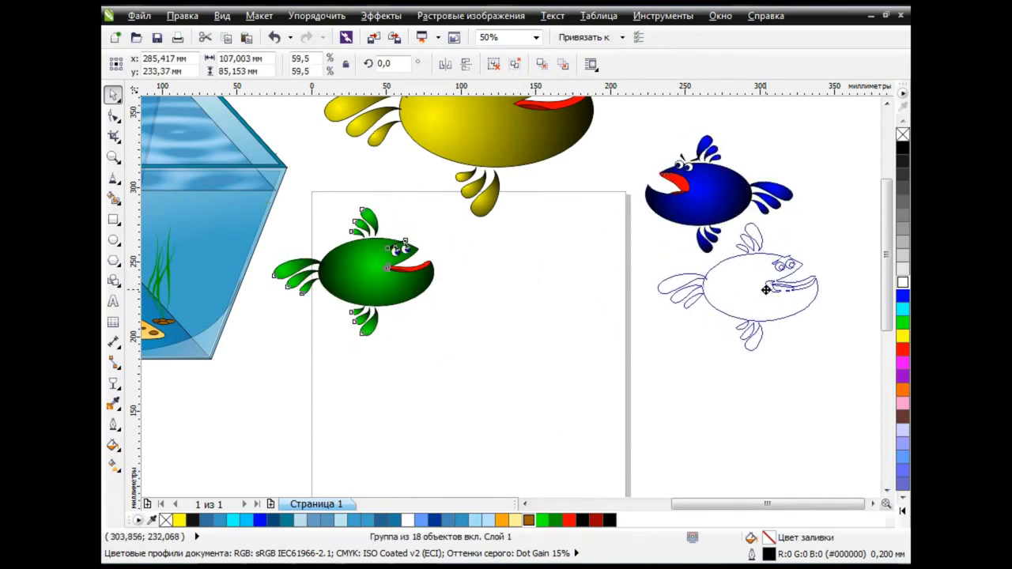
left_click_drag(371, 269, 769, 290)
left_click_drag(380, 134, 402, 298)
left_click_drag(377, 181, 538, 310)
left_click_drag(577, 351, 751, 402)
Enlarge the aquarium over the three fish and group everything together
mouse_move(180, 232)
left_mouse_down()
mouse_move(648, 350)
mouse_move(696, 325)
left_mouse_up()
key("ctrl+z")
scroll(698, 199, "down", 2)
scroll(438, 342, "down", 1)
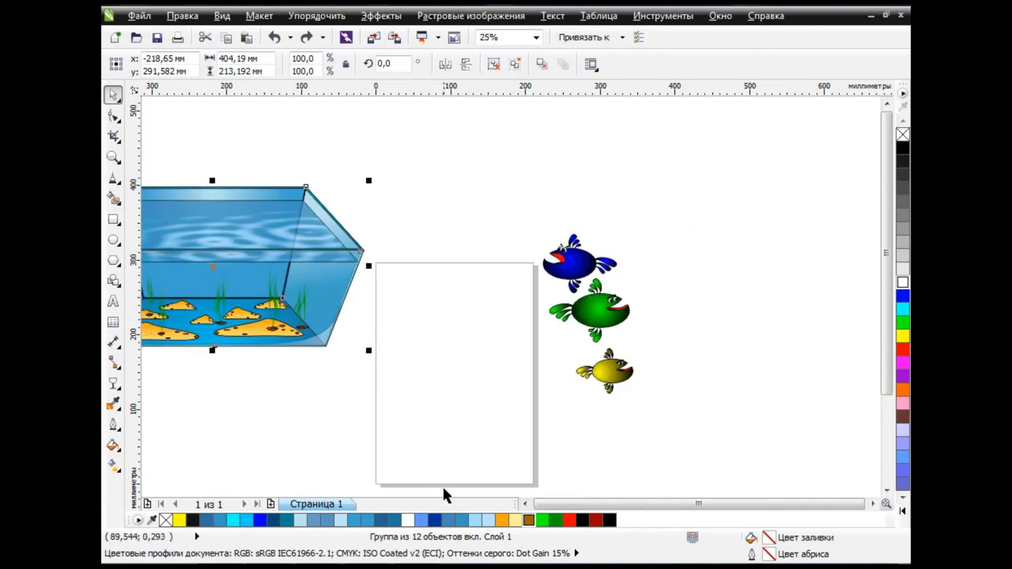
scroll(443, 395, "left", 3)
left_click_drag(185, 147, 617, 417)
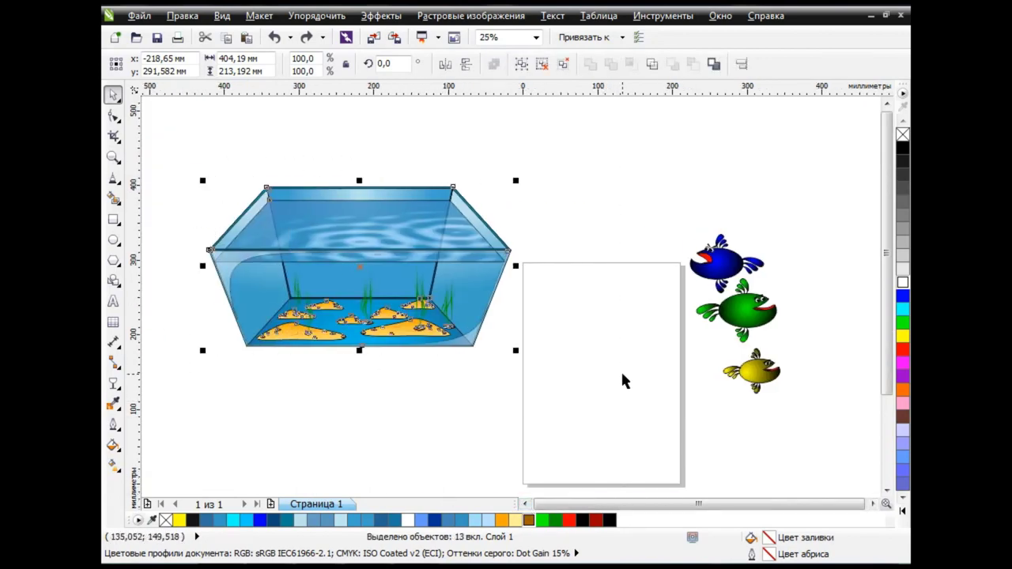
key("ctrl+shift+z")
left_click_drag(219, 102, 797, 433)
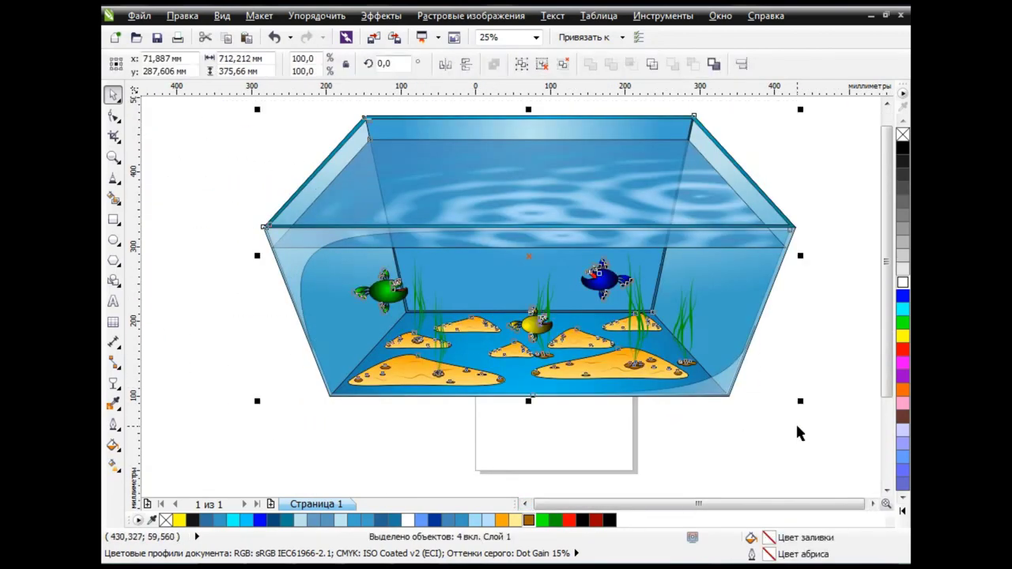
left_click(524, 66)
left_click(837, 328)
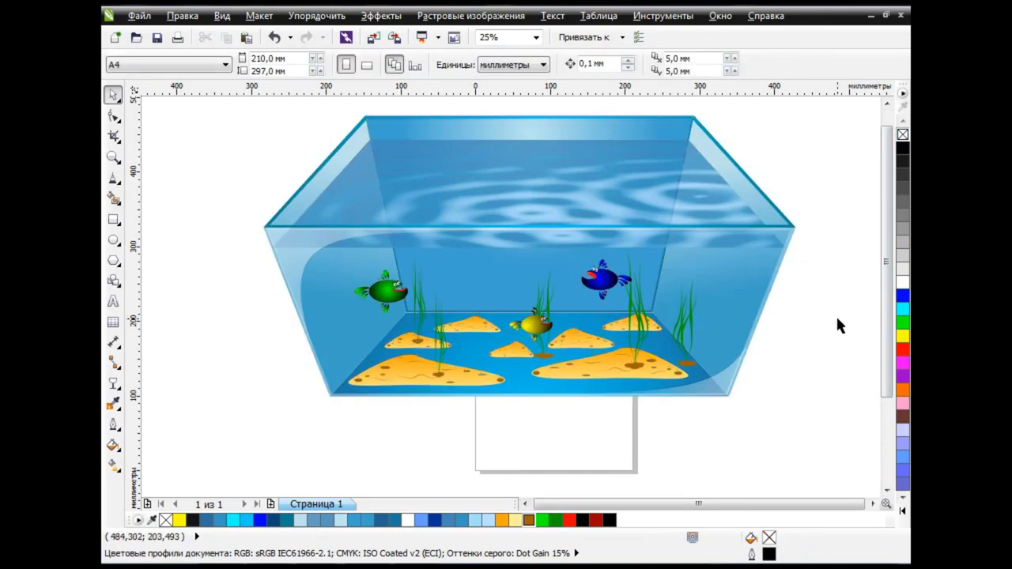